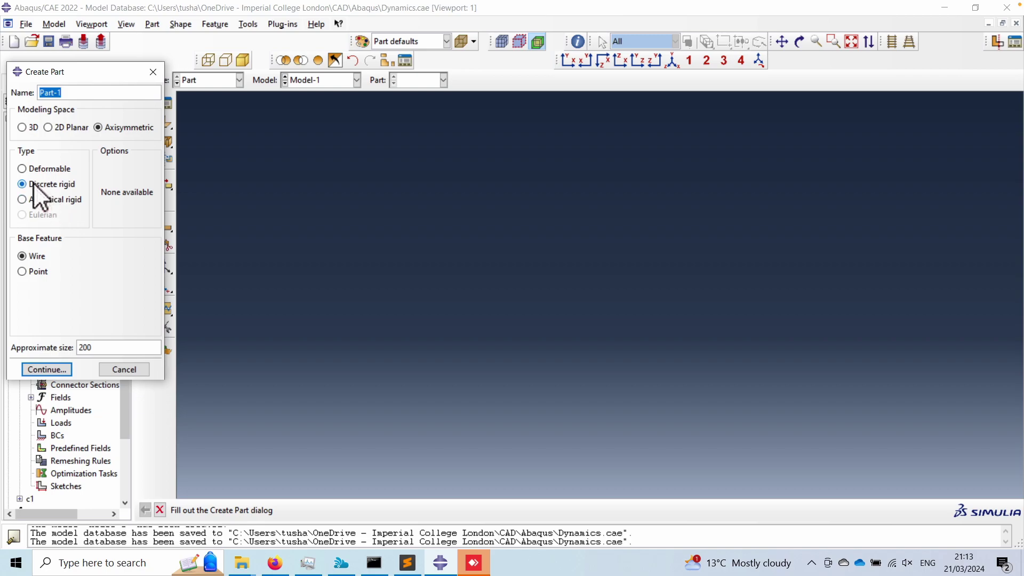
# - Make the new axisymmetric part a deformable shell with approximate size 200 and begin its section sketch
pyautogui.click(34, 169)
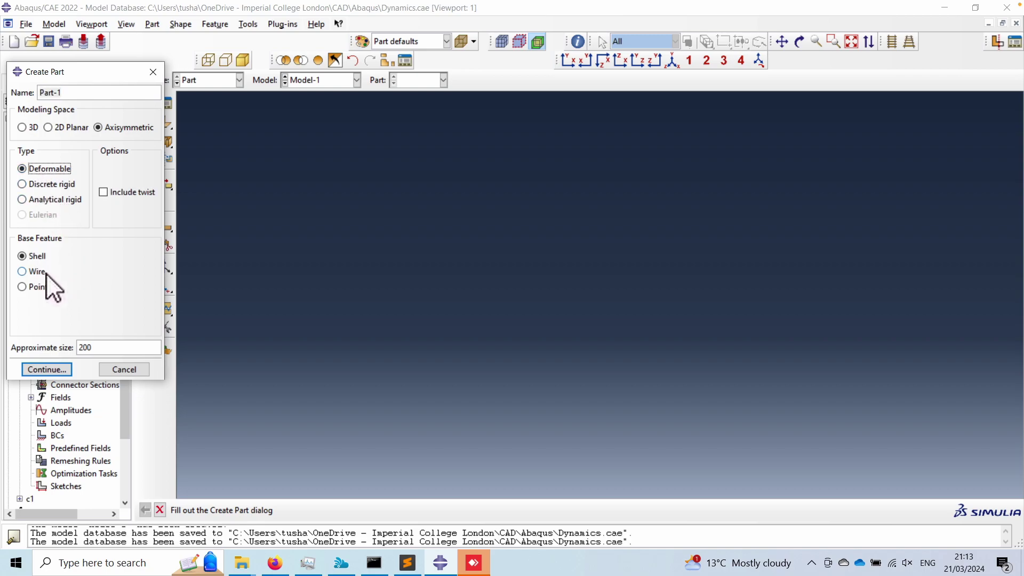
pyautogui.click(48, 369)
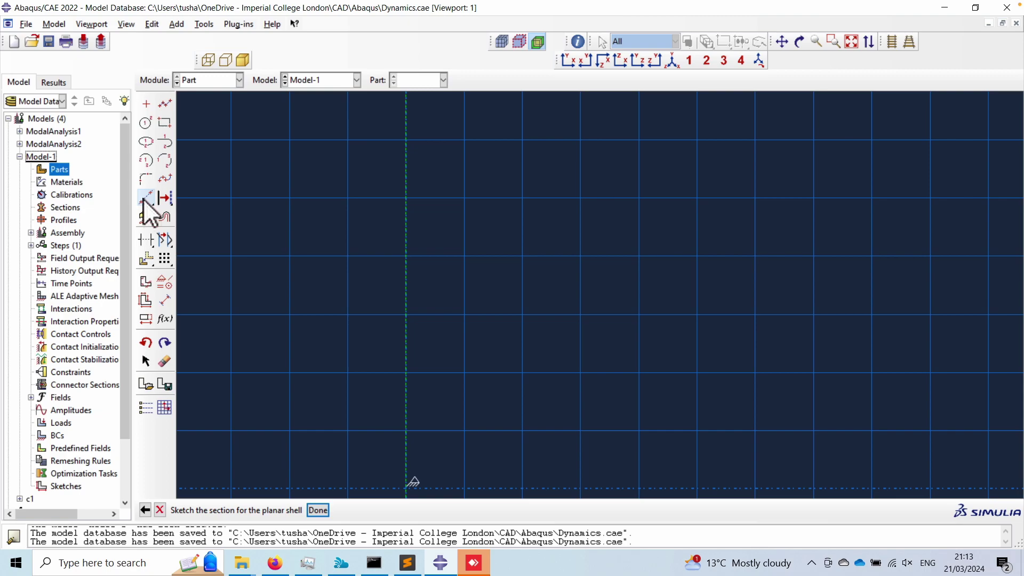
# - Try to sketch a horizontal line from the origin to 1,0
pyautogui.click(143, 198)
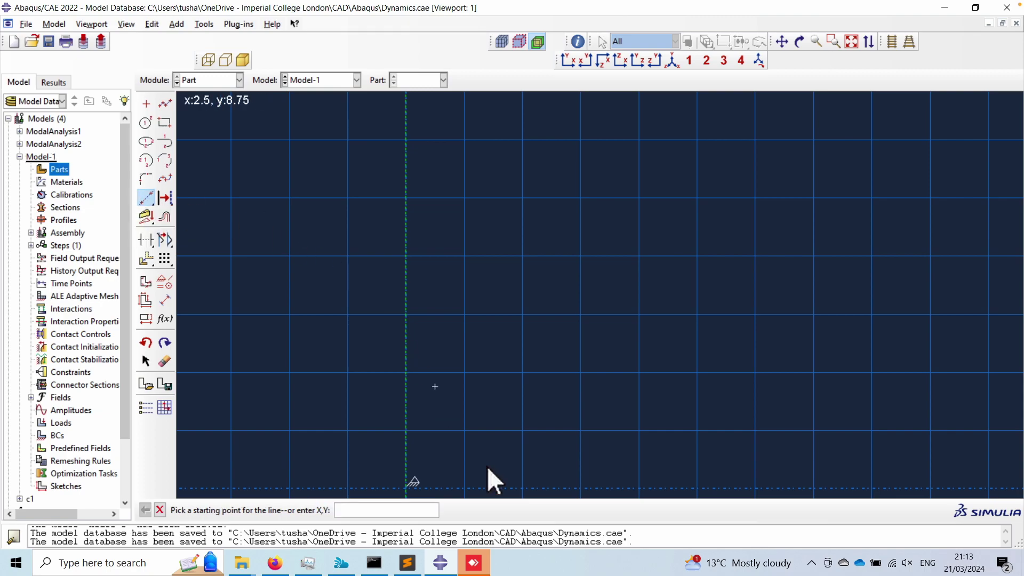
pyautogui.click(409, 488)
pyautogui.write('1,0')
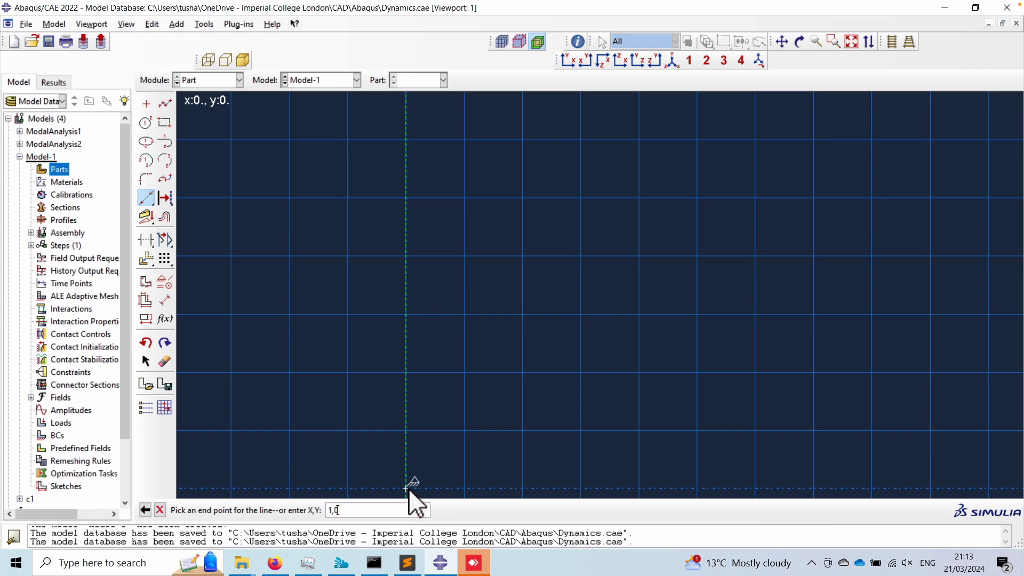
pyautogui.press('Return')
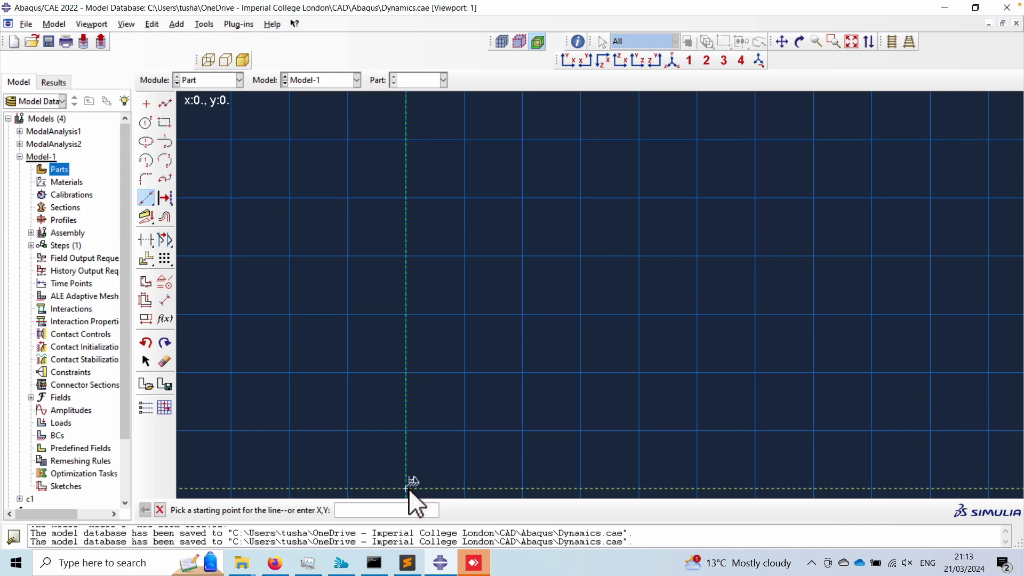
pyautogui.write('0,0')
pyautogui.press('Return')
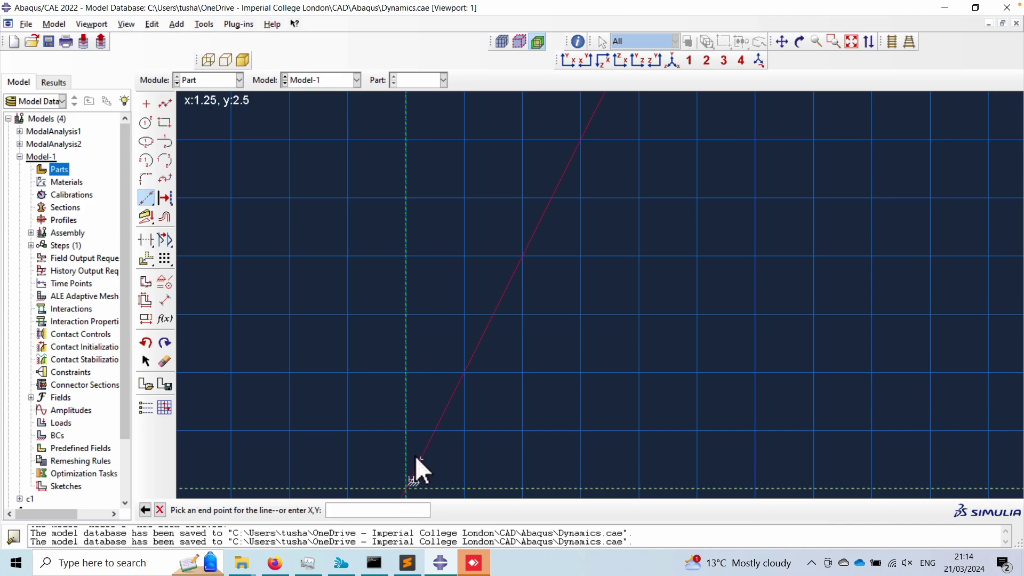
pyautogui.press('Escape')
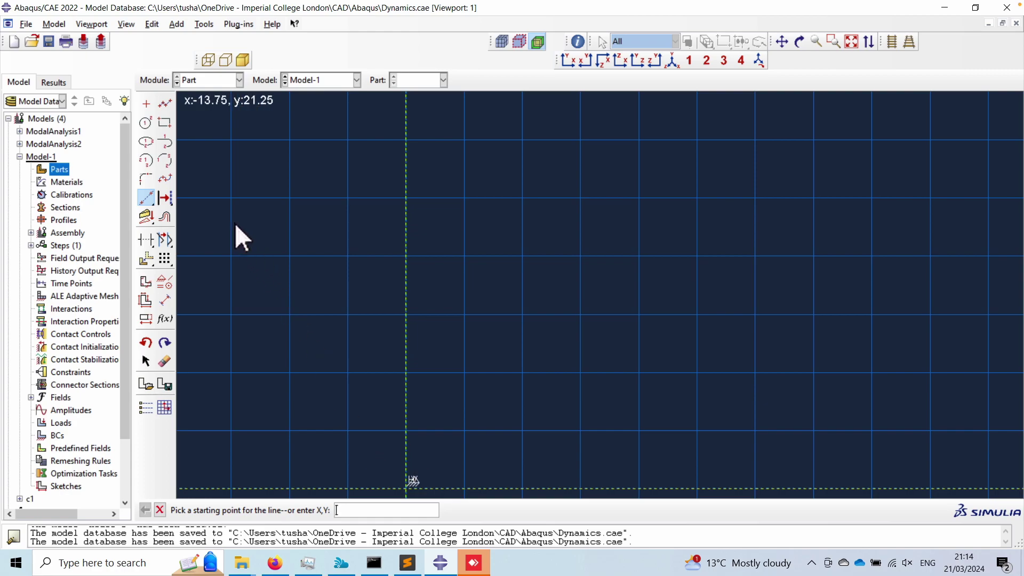
# - Sketch a rectangle from 0,0 to 0.5,0.6 and finish the section to create the planar shell part
pyautogui.click(166, 119)
pyautogui.write('0,0')
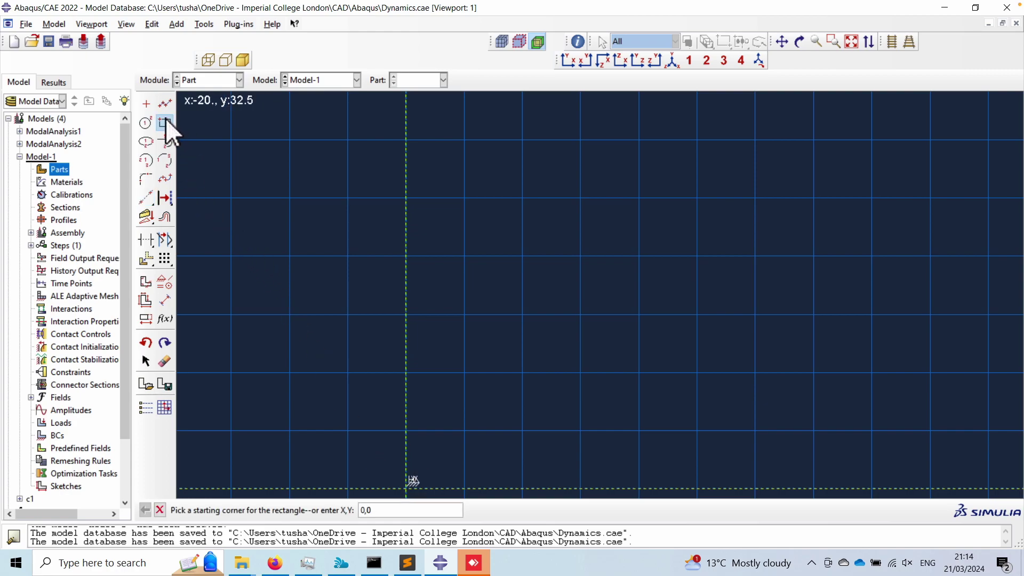
pyautogui.press('Return')
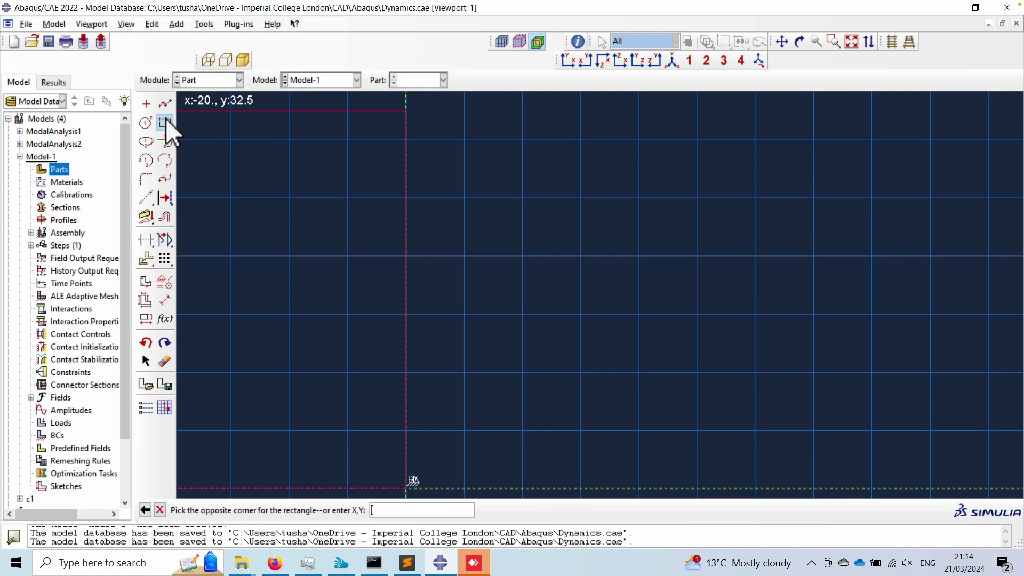
pyautogui.write('0.5,0.6')
pyautogui.press('Return')
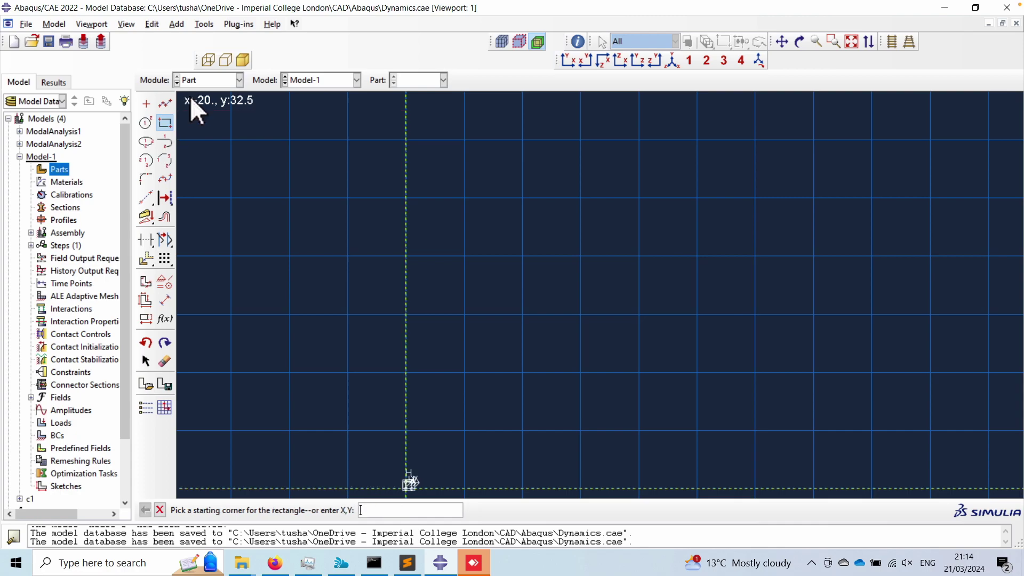
pyautogui.click(569, 57)
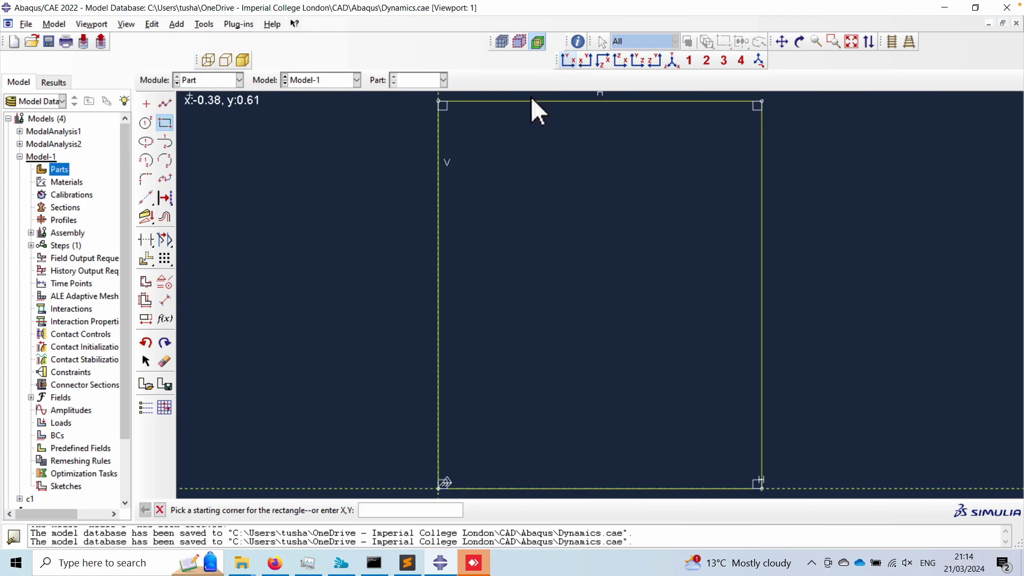
pyautogui.click(160, 510)
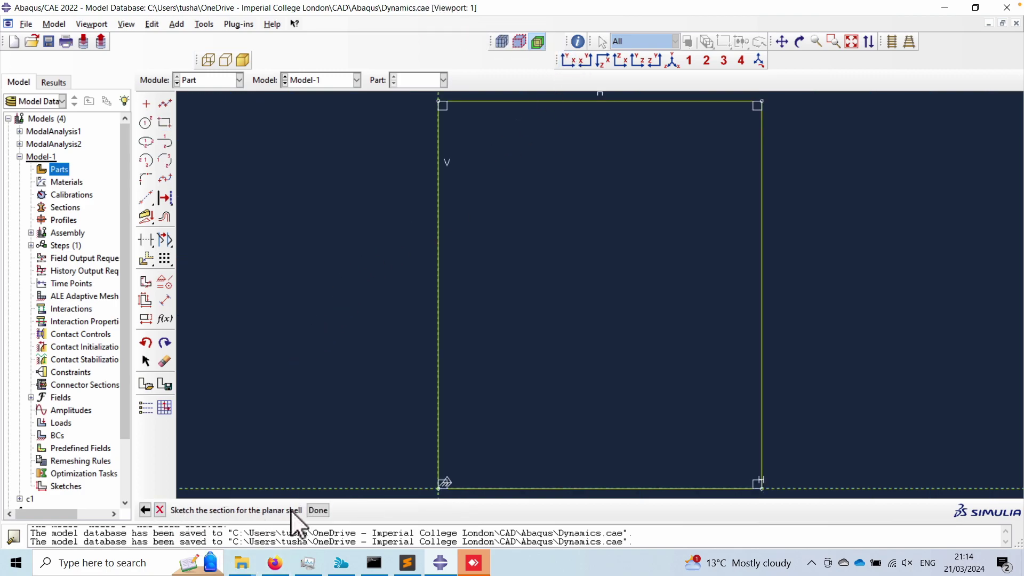
pyautogui.click(323, 510)
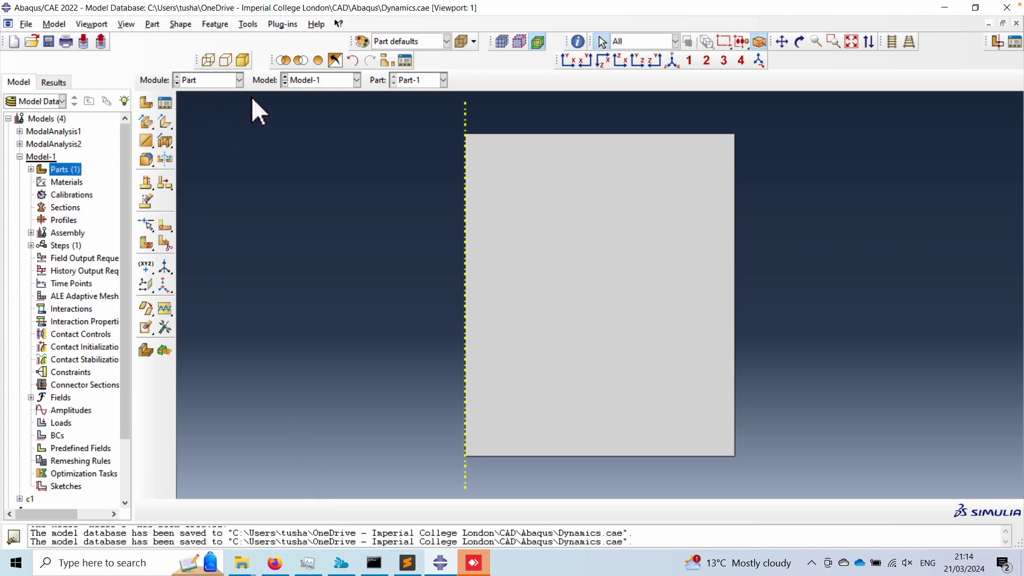
# - Expand the model's parts and switch to the Property module
pyautogui.click(31, 170)
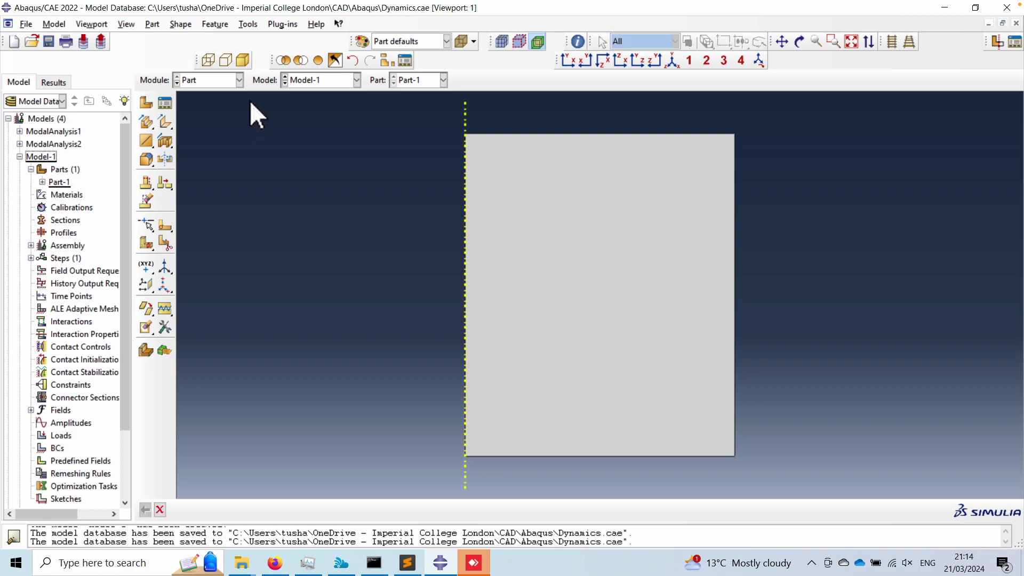
pyautogui.click(225, 81)
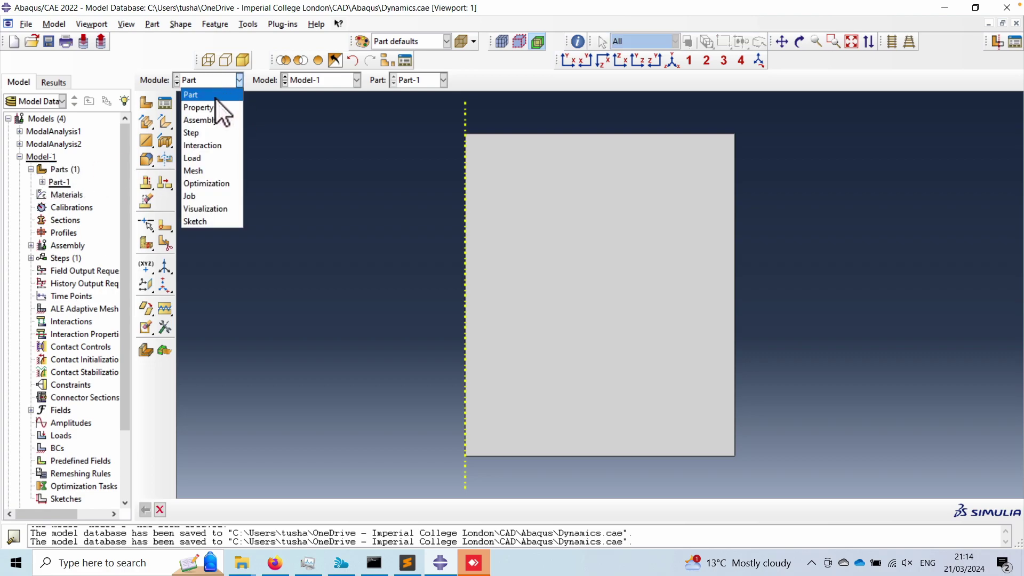
pyautogui.click(206, 105)
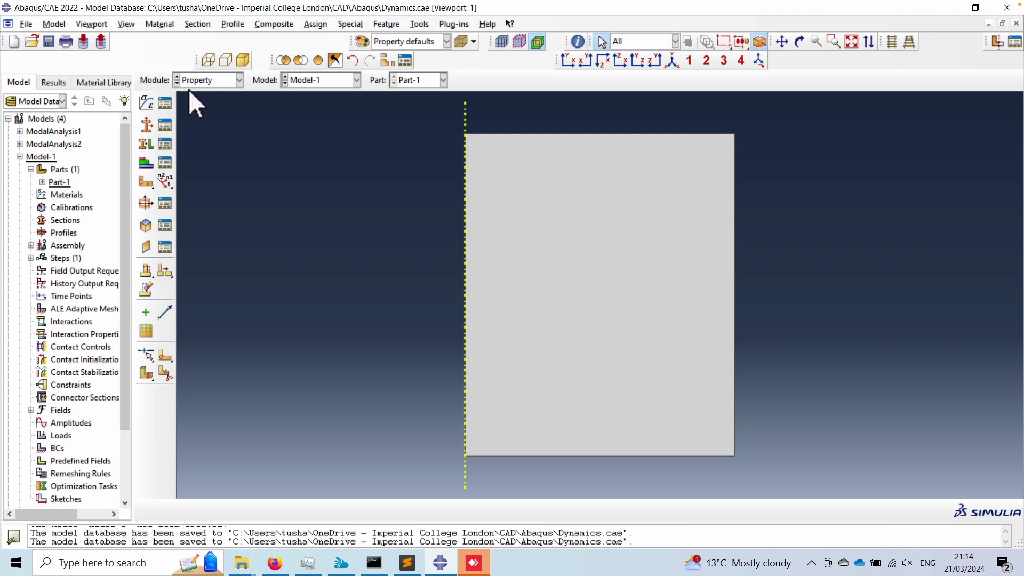
# - Create the material Material-1 with isotropic elastic behavior, Young's modulus 115e3 and Poisson's ratio 0.31
pyautogui.click(165, 103)
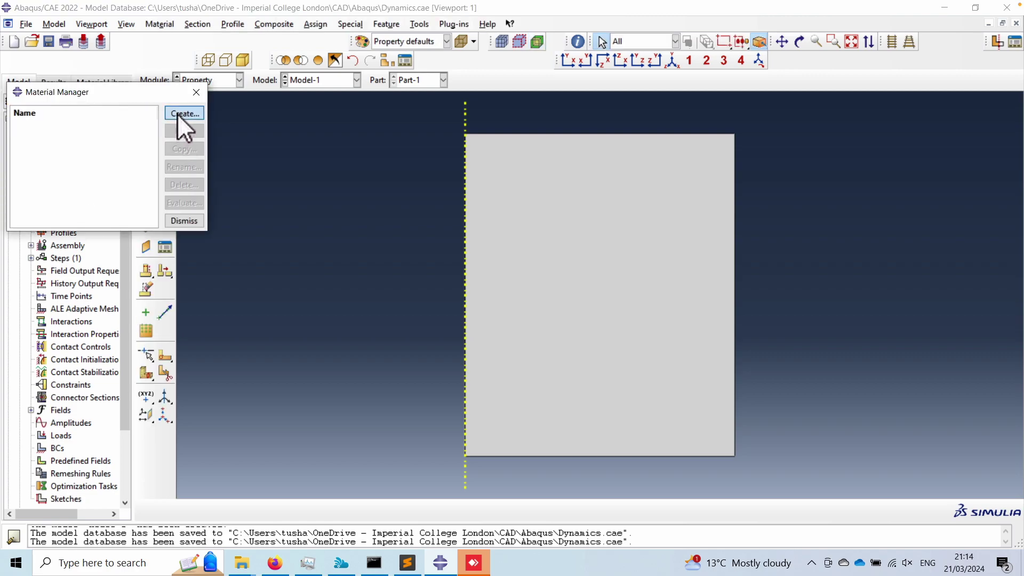
pyautogui.click(177, 113)
pyautogui.click(91, 224)
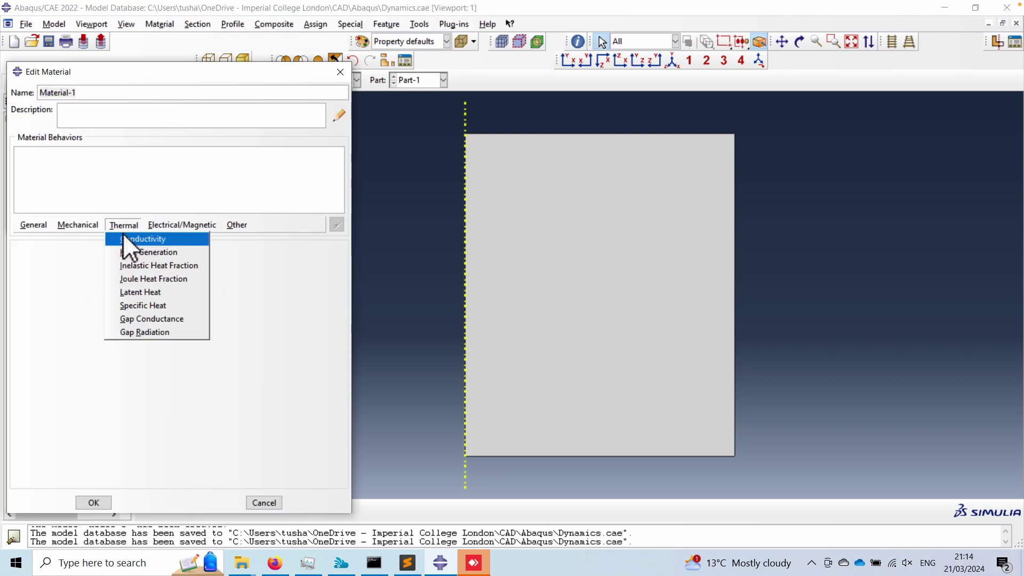
pyautogui.moveTo(193, 238)
pyautogui.click(267, 238)
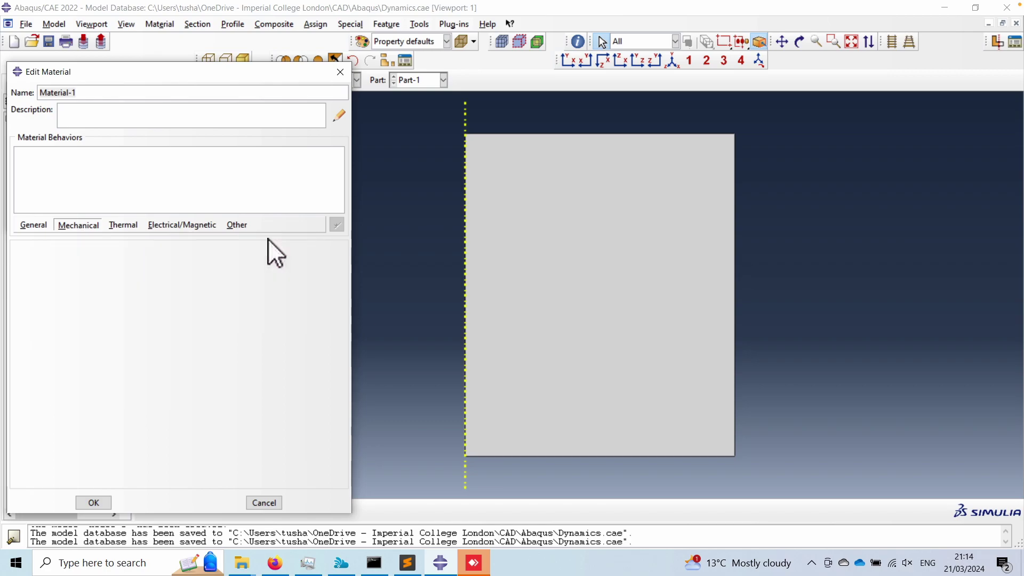
pyautogui.click(66, 405)
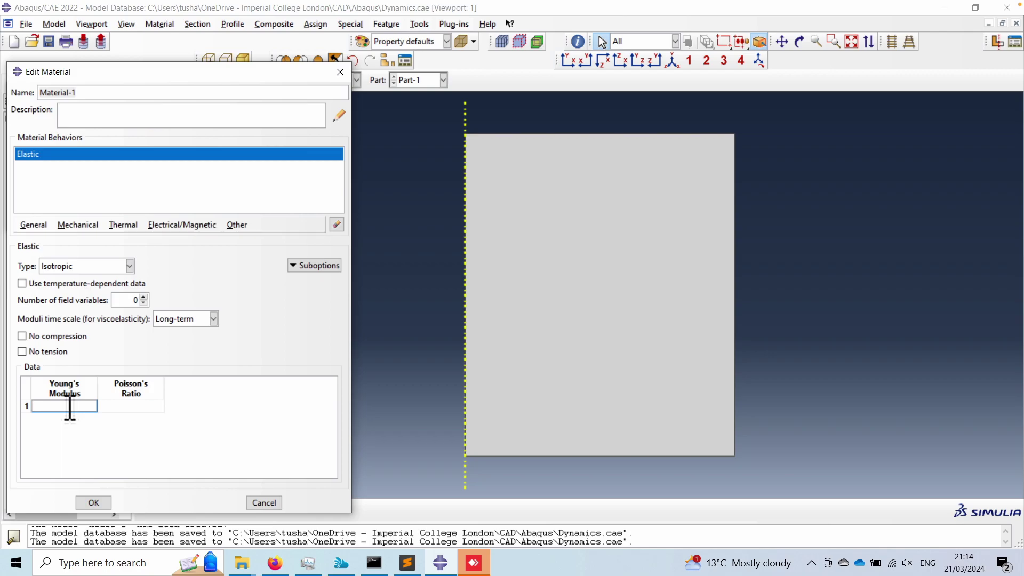
pyautogui.write('115e3')
pyautogui.click(141, 406)
pyautogui.write('0.31')
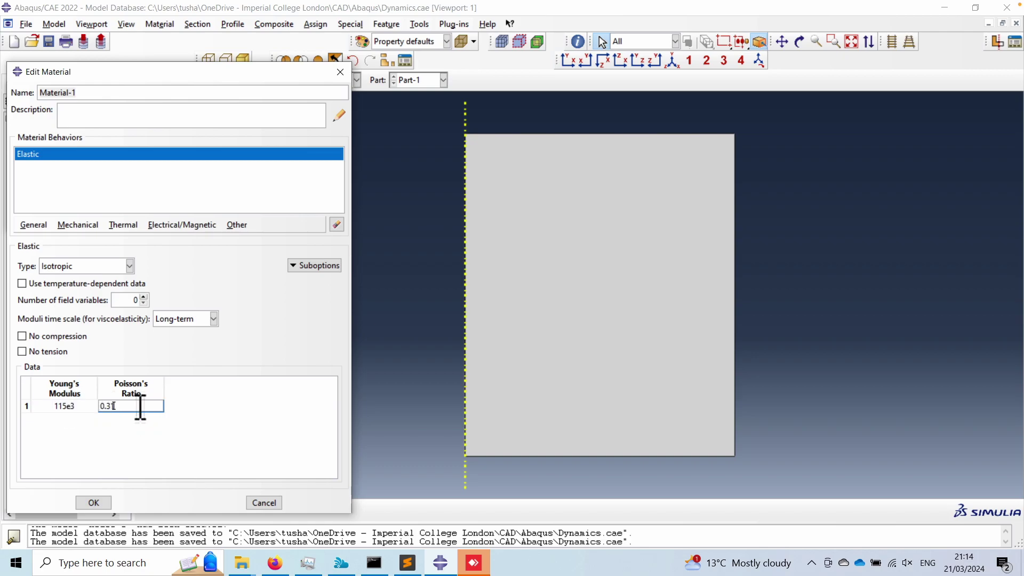
pyautogui.click(95, 503)
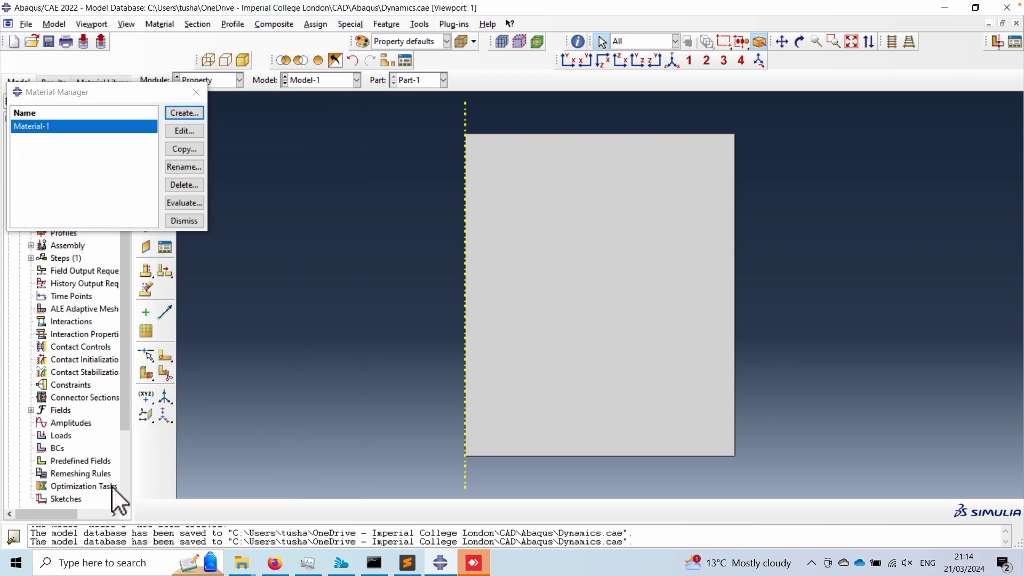
pyautogui.click(193, 220)
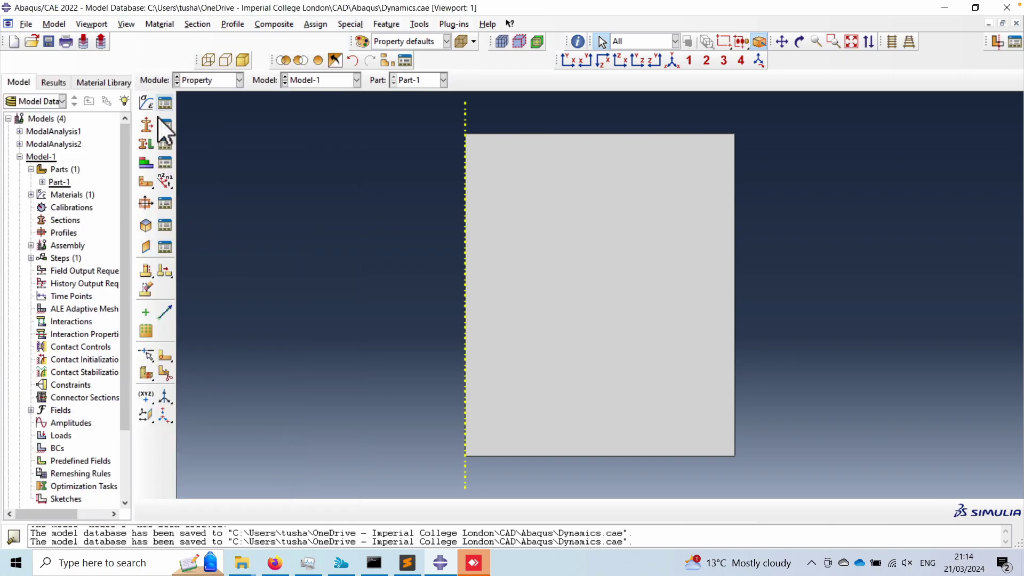
# - Expand Part-1 and its features in the model tree
pyautogui.click(42, 183)
pyautogui.click(53, 195)
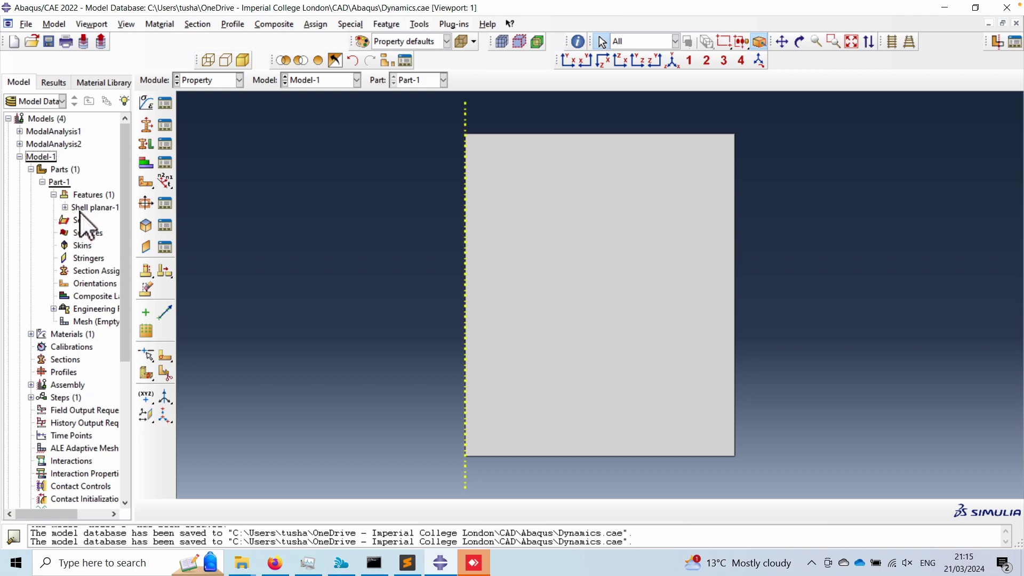
pyautogui.click(199, 85)
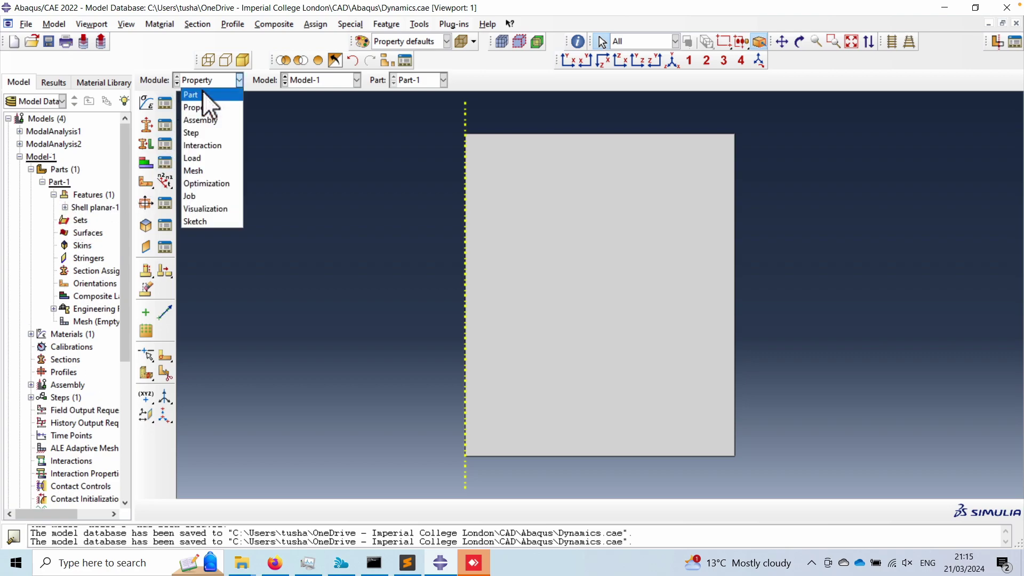
pyautogui.click(333, 96)
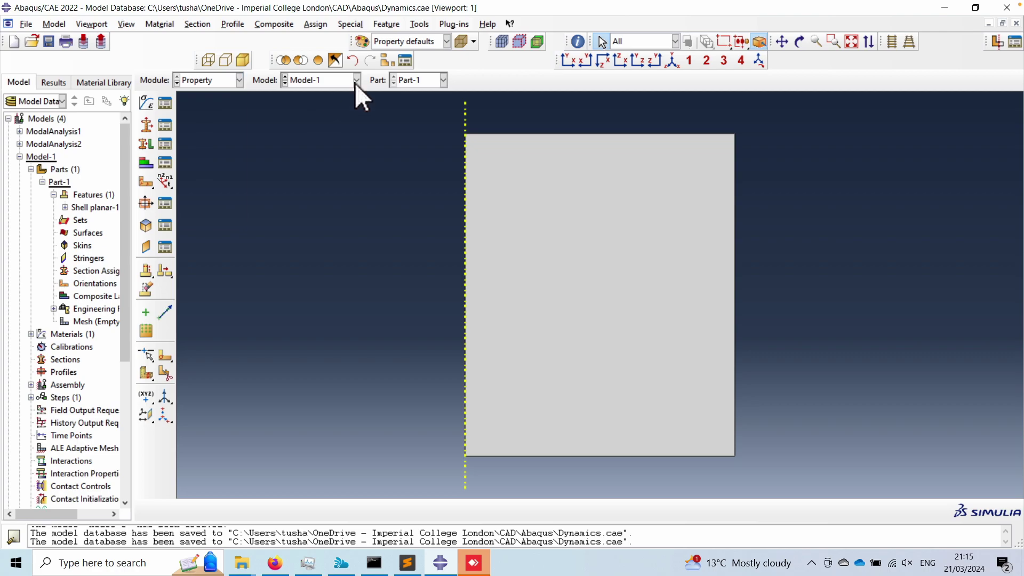
# - Partition the part's face by sketching a rectangle about 0.07 by 0.02 in the upper corner at the symmetry axis
pyautogui.click(419, 25)
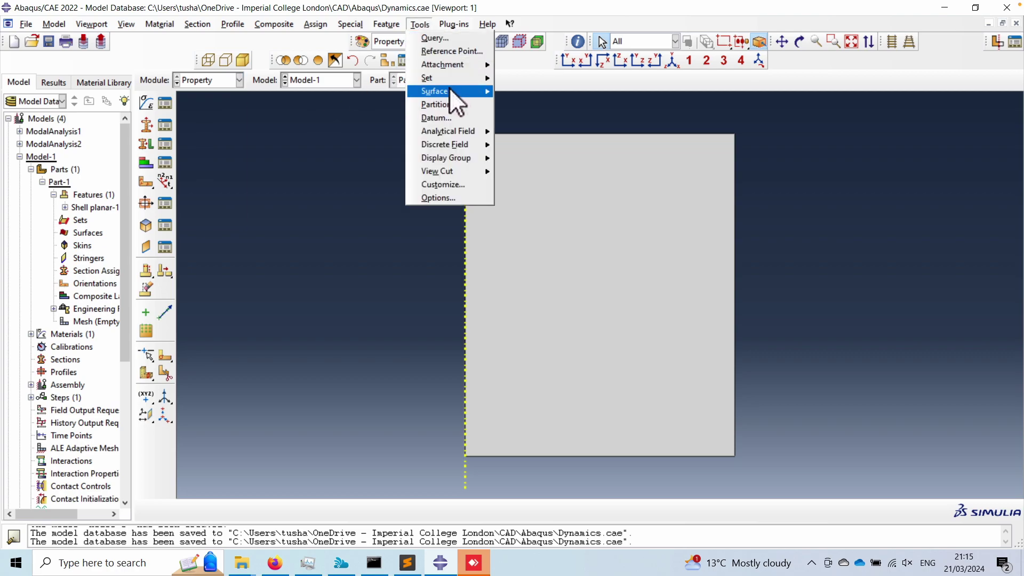
pyautogui.click(443, 105)
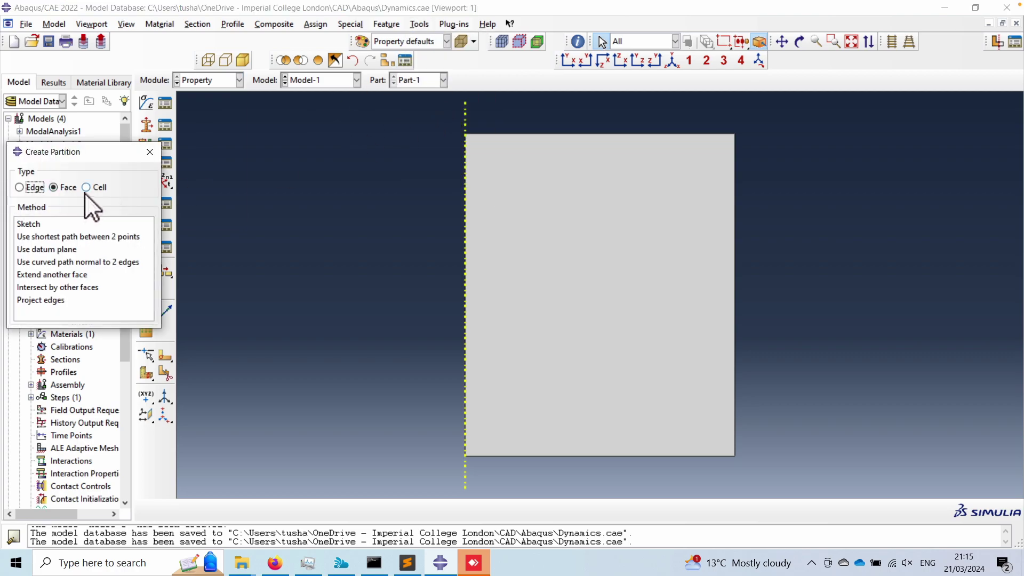
pyautogui.click(30, 223)
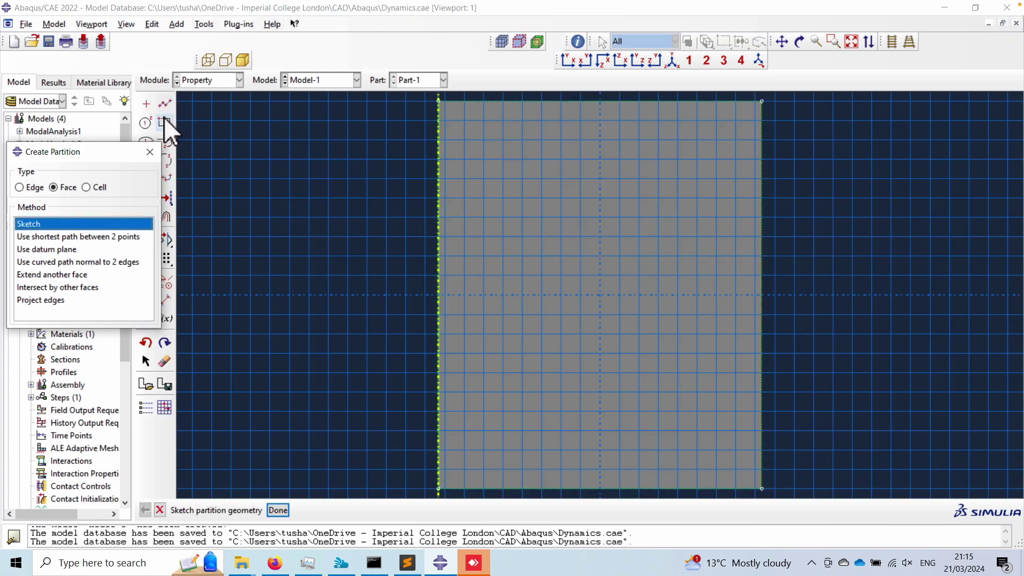
pyautogui.click(164, 120)
pyautogui.click(438, 100)
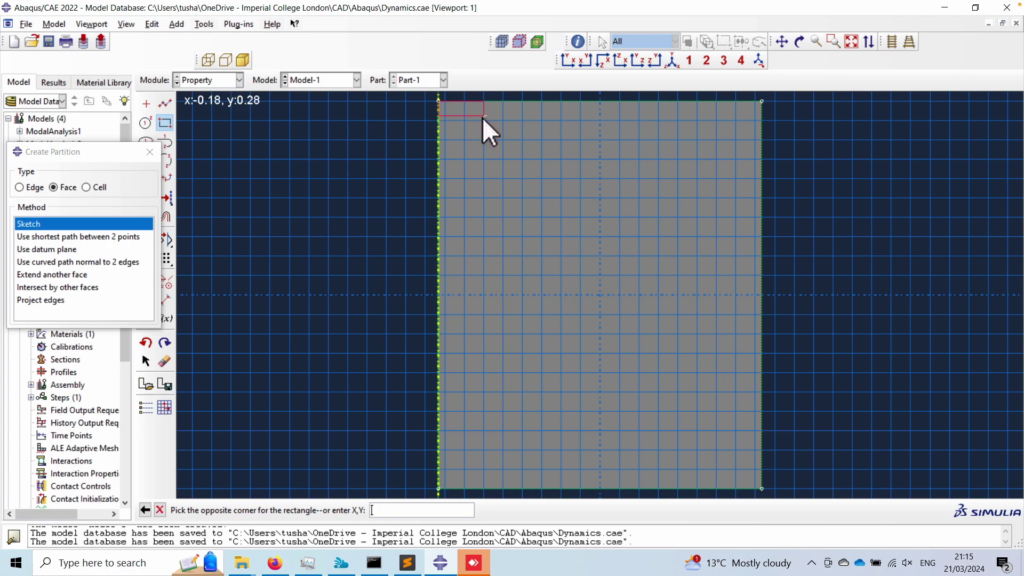
pyautogui.click(482, 116)
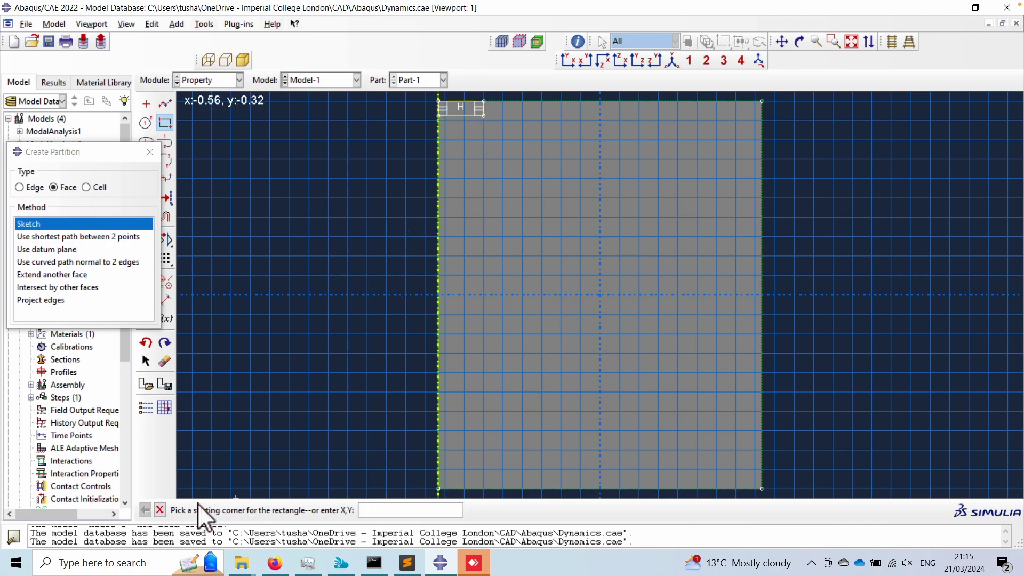
pyautogui.click(159, 510)
pyautogui.click(273, 508)
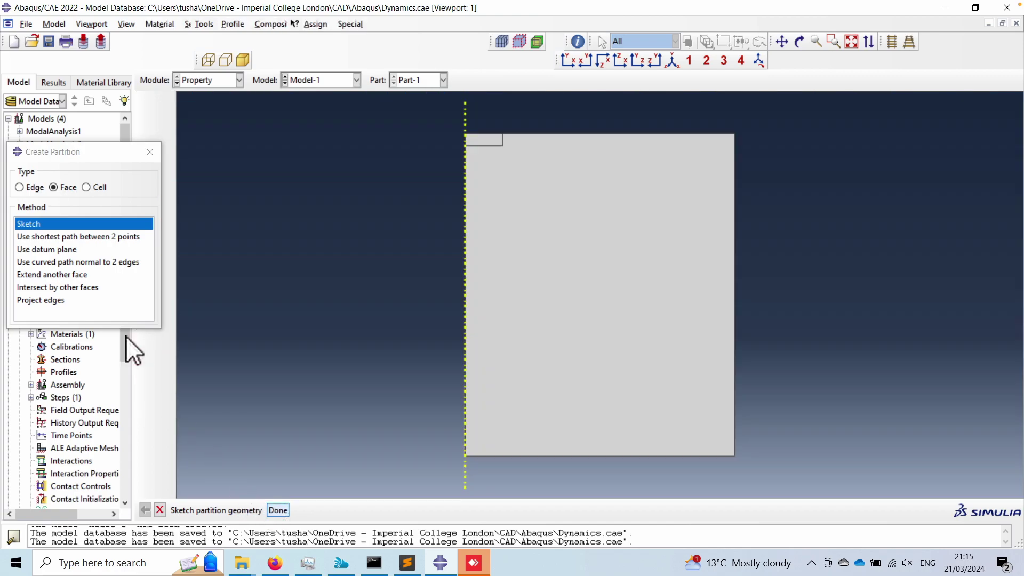
# - Create a geometry set named refine on Part-1 containing the small partitioned face at the upper axis corner
pyautogui.doubleClick(76, 234)
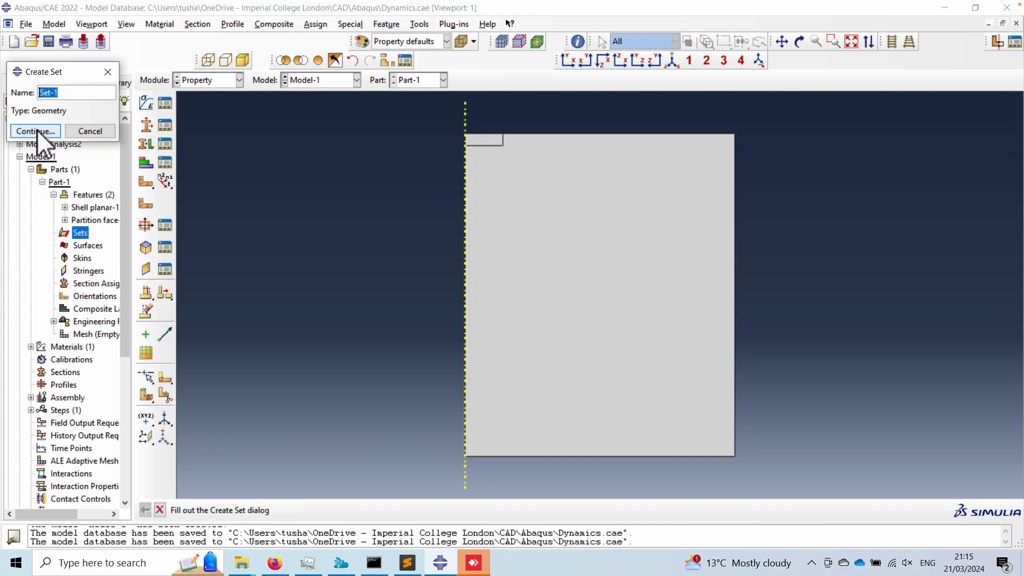
pyautogui.write('refine')
pyautogui.click(37, 131)
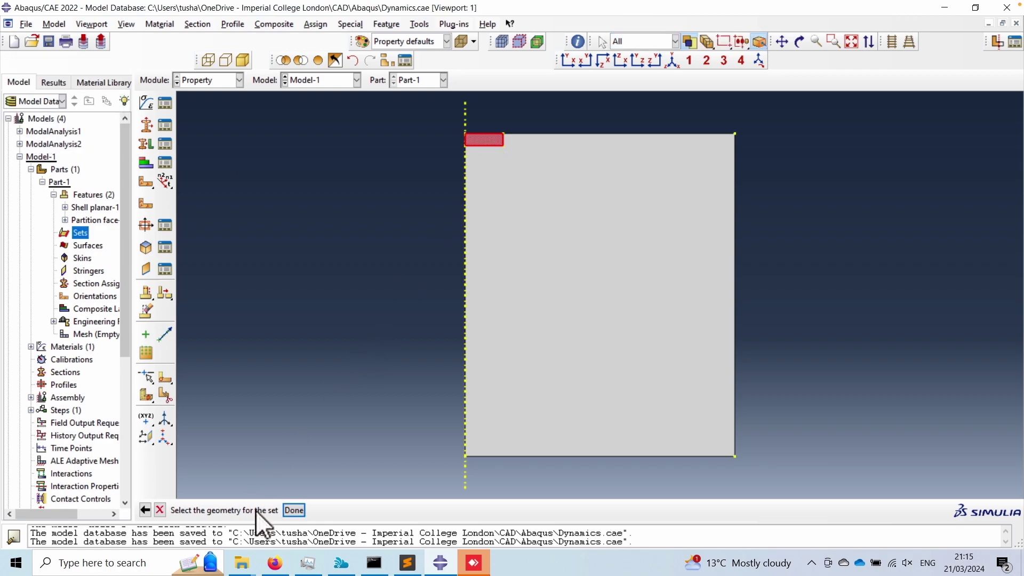
pyautogui.click(293, 510)
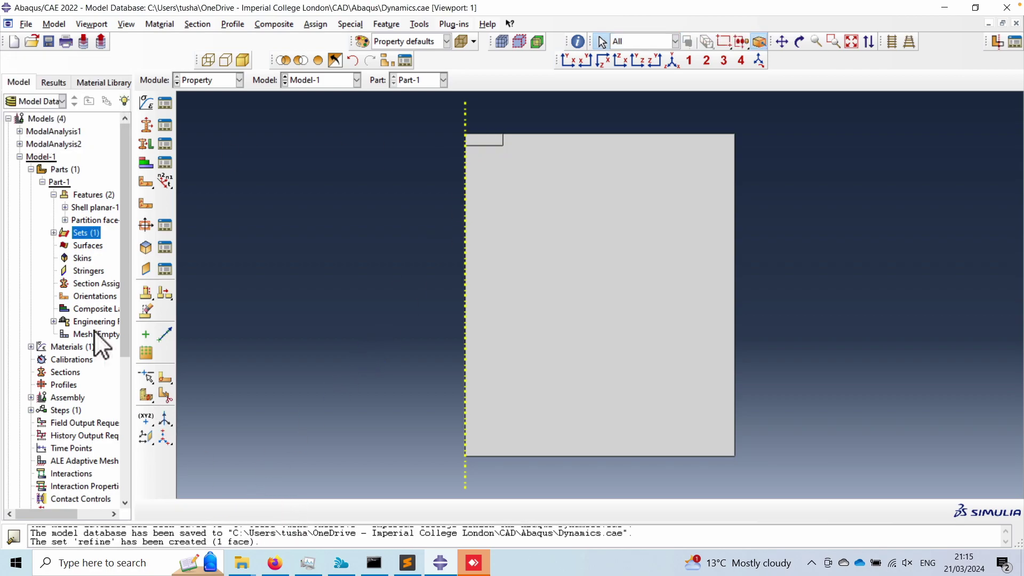
# - Create a geometry set named bulk on Part-1 containing both faces of the part
pyautogui.click(54, 233)
pyautogui.doubleClick(80, 232)
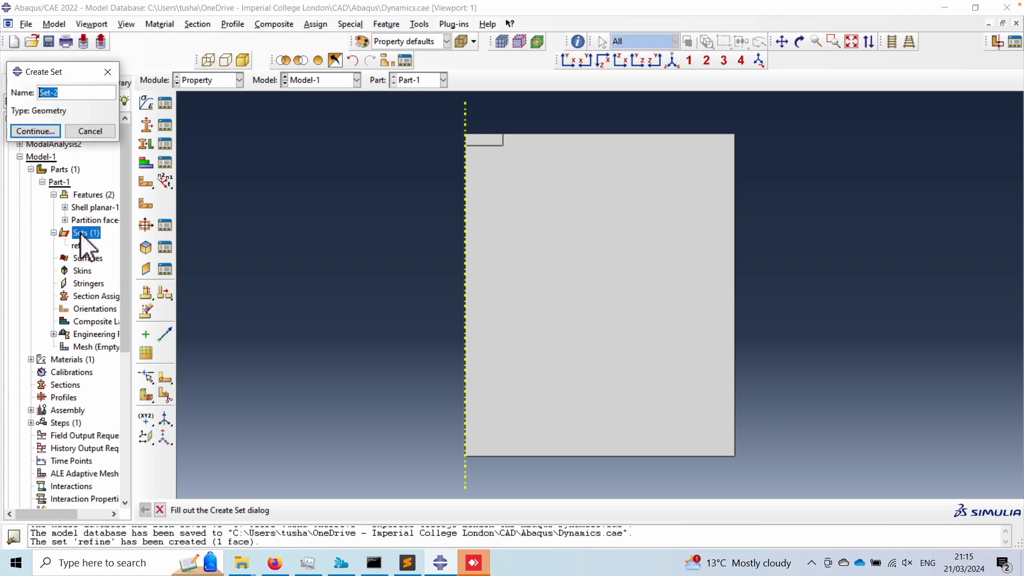
pyautogui.write('bulk')
pyautogui.click(40, 132)
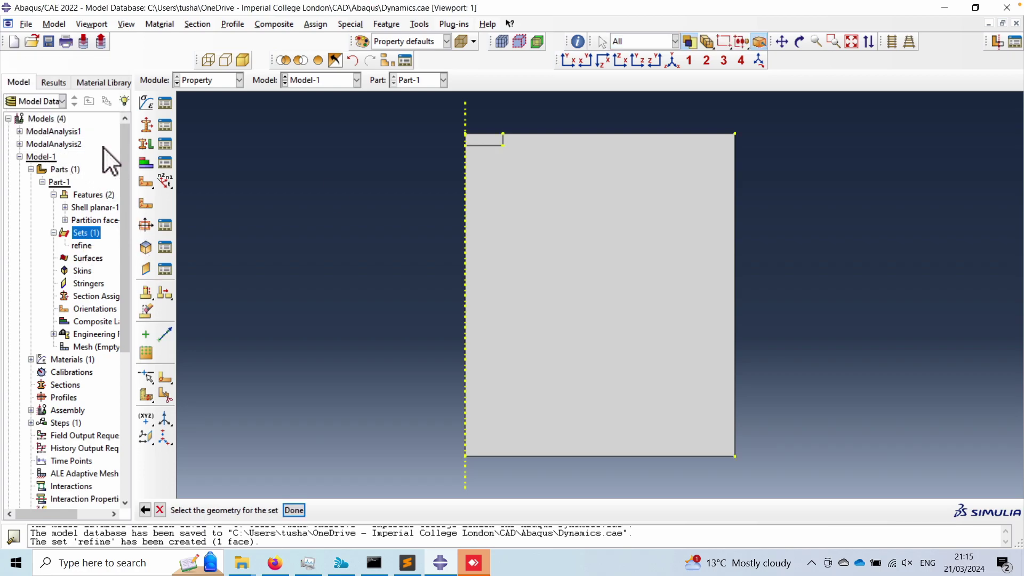
pyautogui.click(653, 321)
pyautogui.moveTo(380, 126); pyautogui.dragTo(854, 462)
pyautogui.click(294, 511)
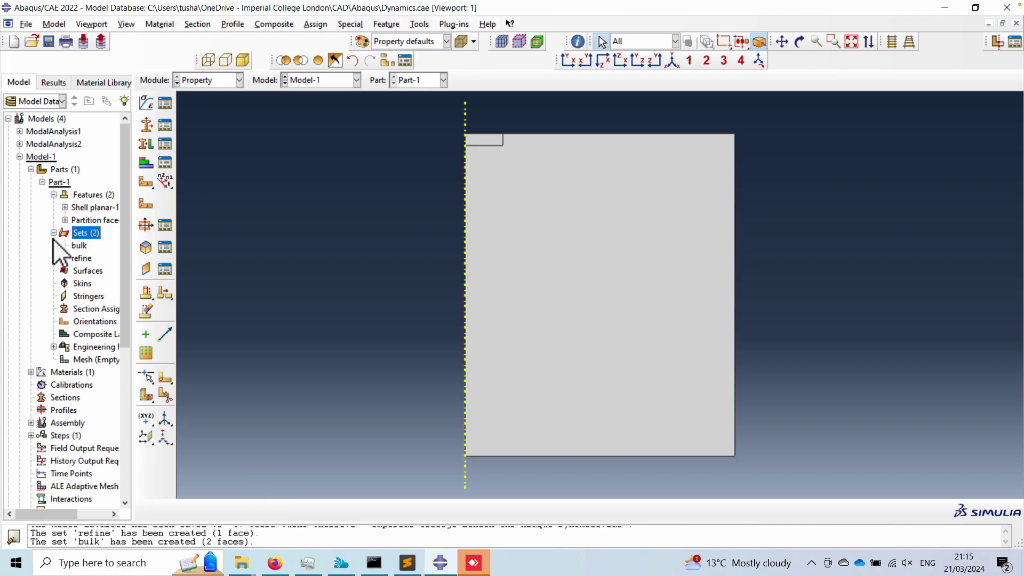
# - Create a geometry surface named Surf-1 from a single edge of the small partitioned corner face
pyautogui.doubleClick(82, 232)
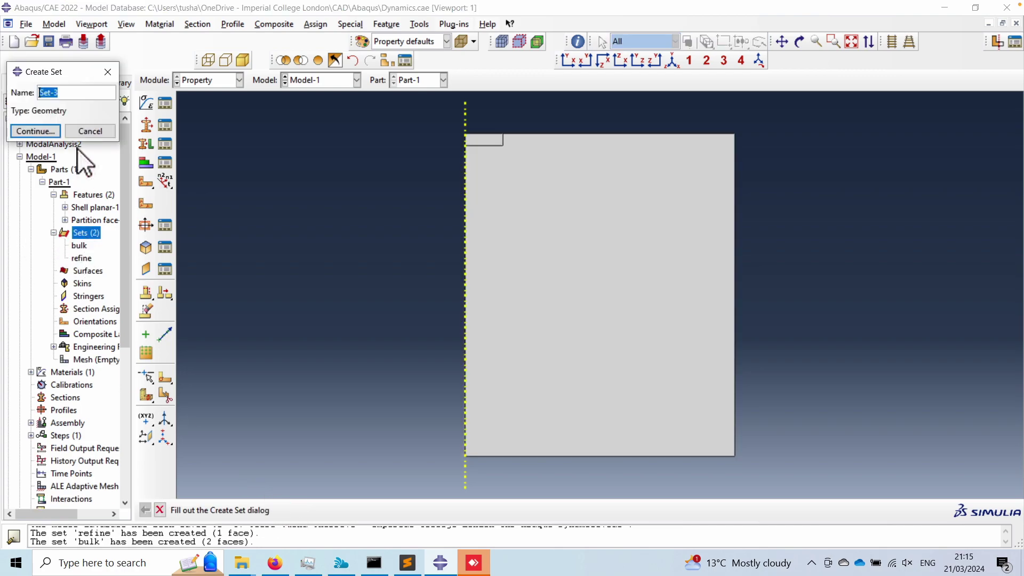
pyautogui.click(105, 71)
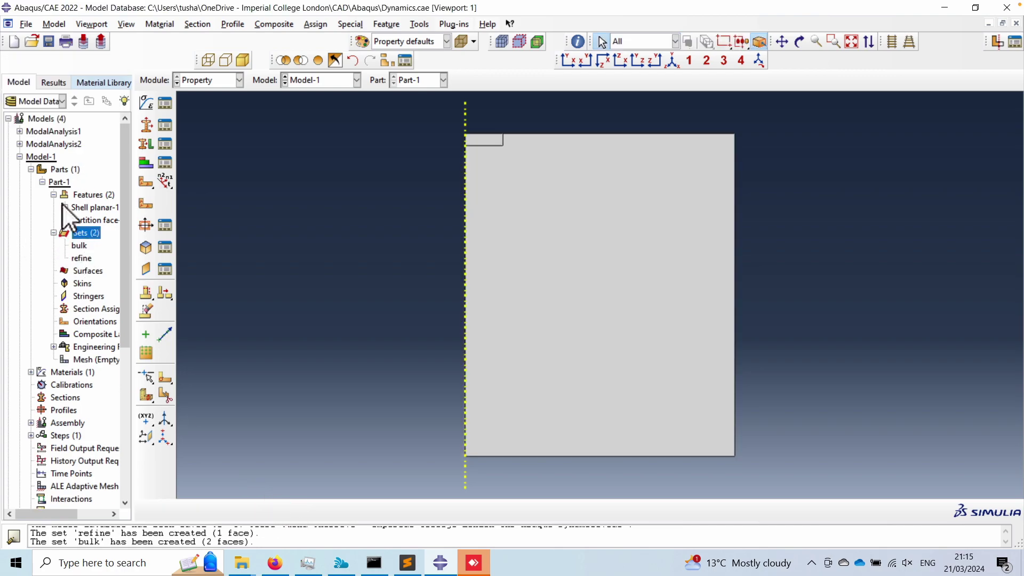
pyautogui.doubleClick(81, 270)
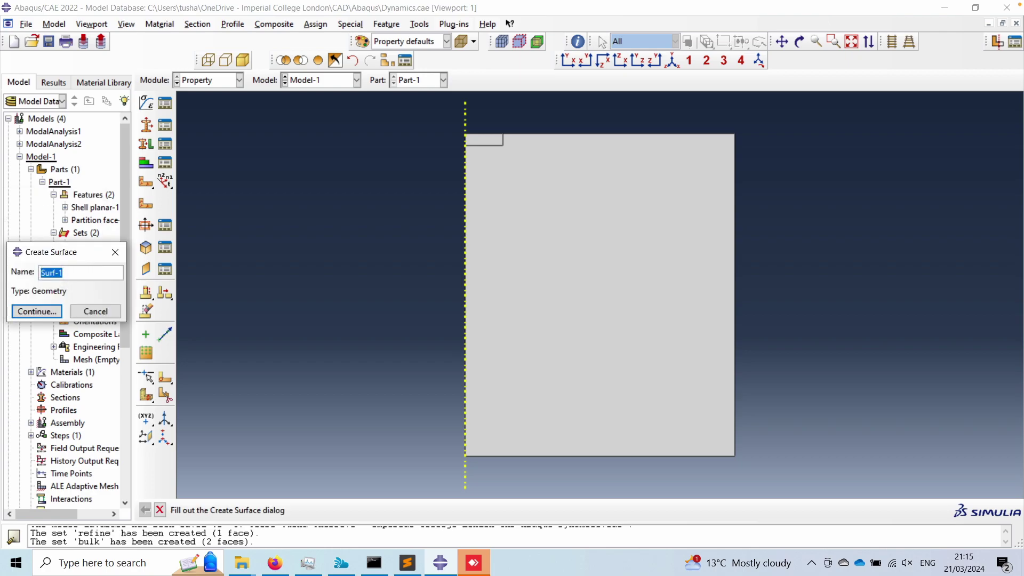
pyautogui.click(39, 312)
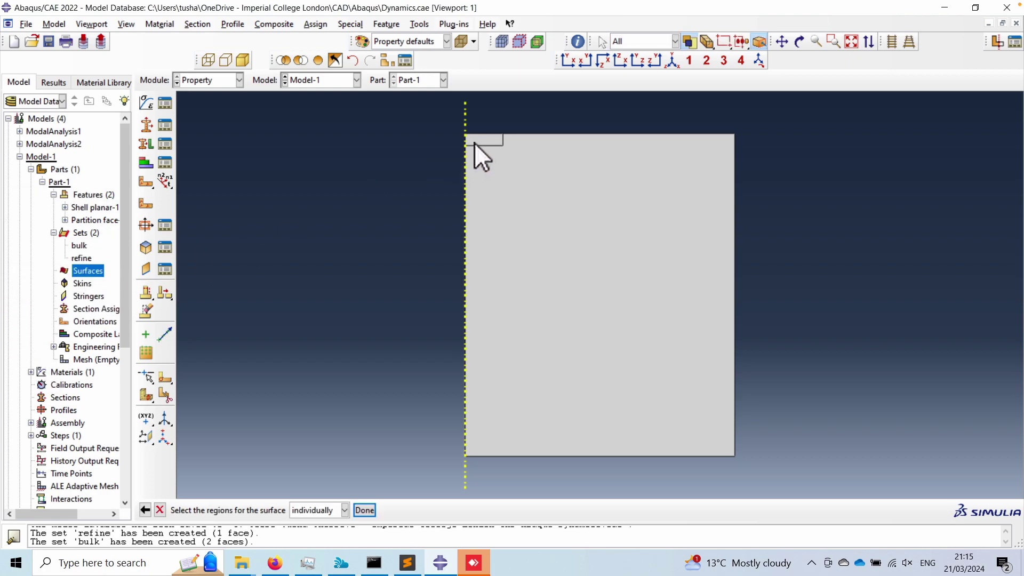
pyautogui.click(364, 509)
# - Create a solid, homogeneous section named Section-1 using Material-1
pyautogui.click(210, 81)
pyautogui.click(274, 152)
pyautogui.click(149, 124)
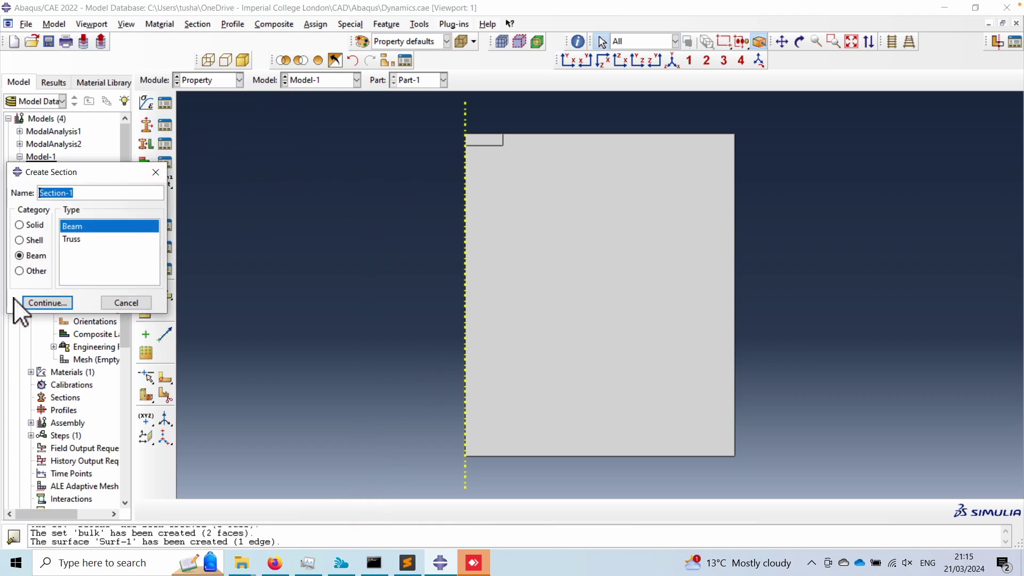
pyautogui.click(32, 226)
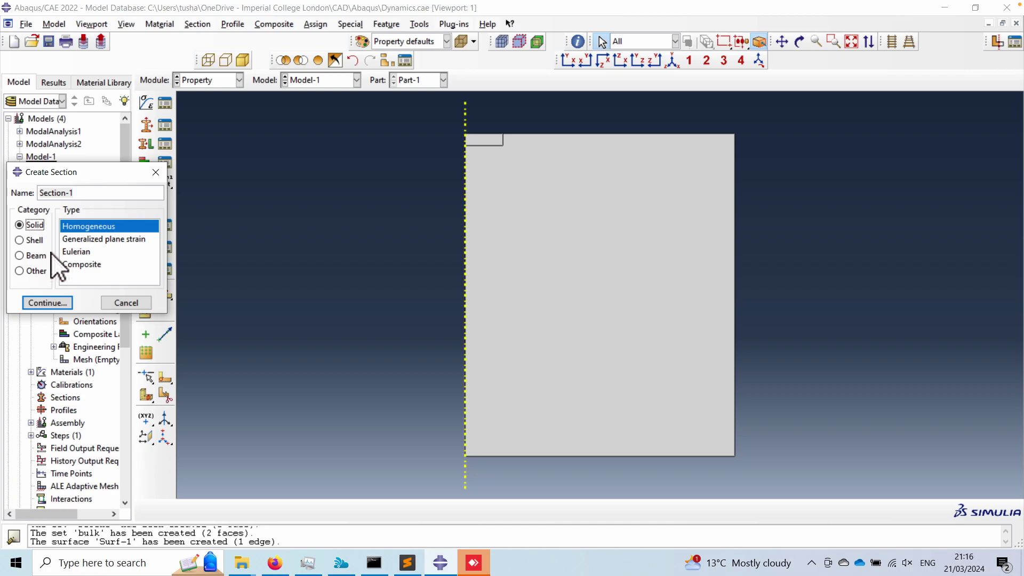
pyautogui.click(44, 302)
pyautogui.click(51, 288)
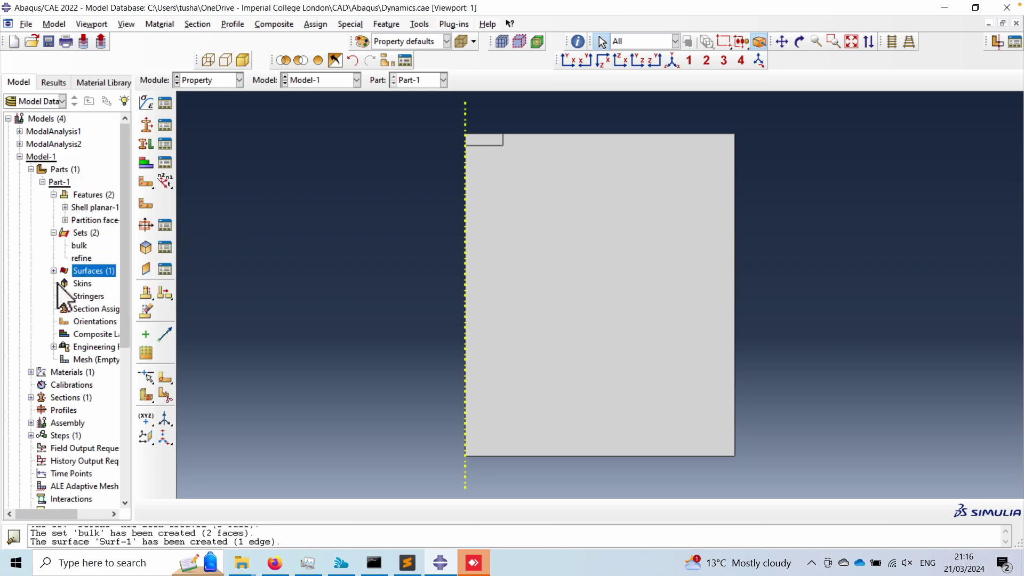
# - Assign Section-1 to the bulk set, with the thickness taken from the section
pyautogui.click(149, 141)
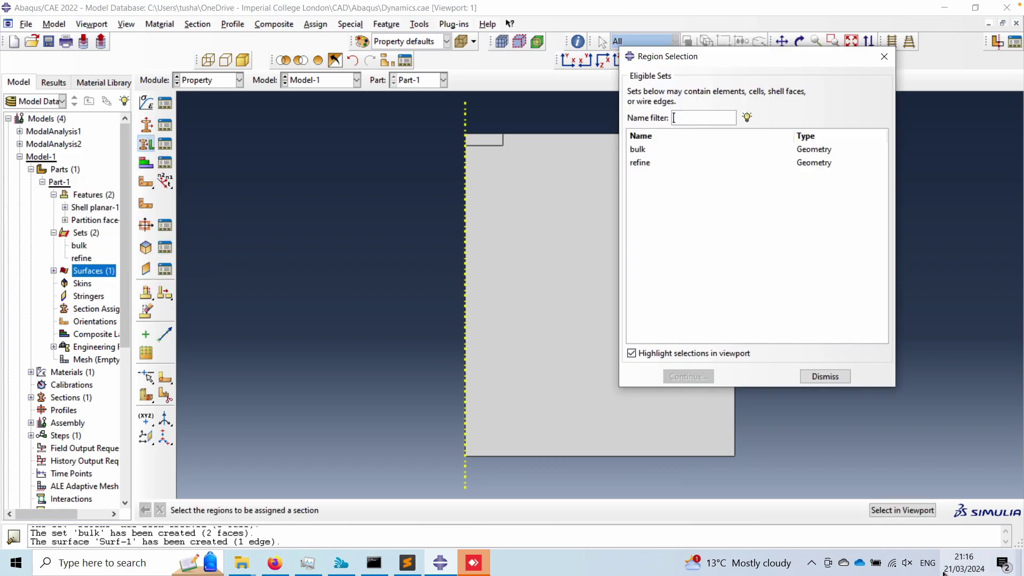
pyautogui.click(641, 150)
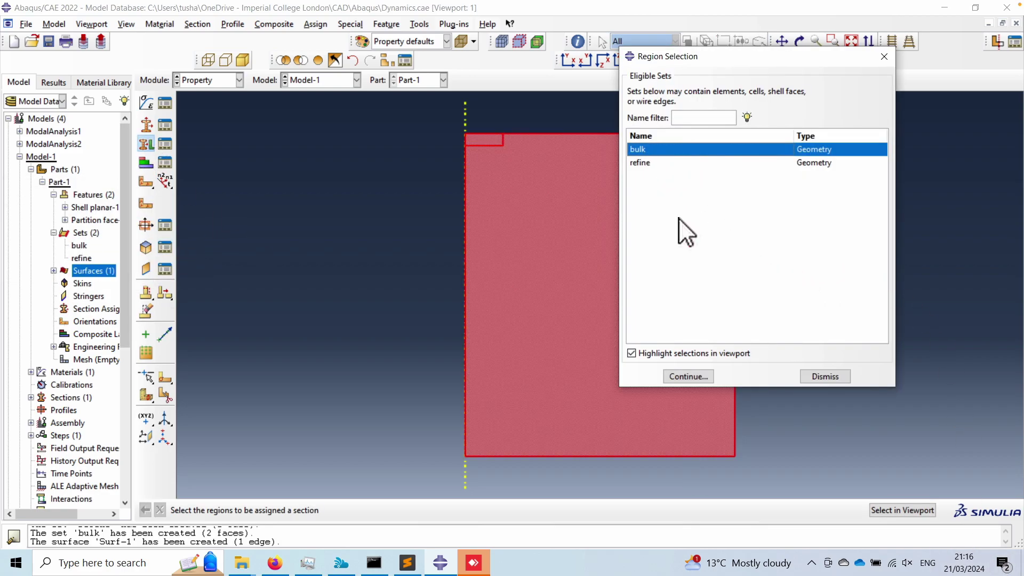
pyautogui.click(691, 375)
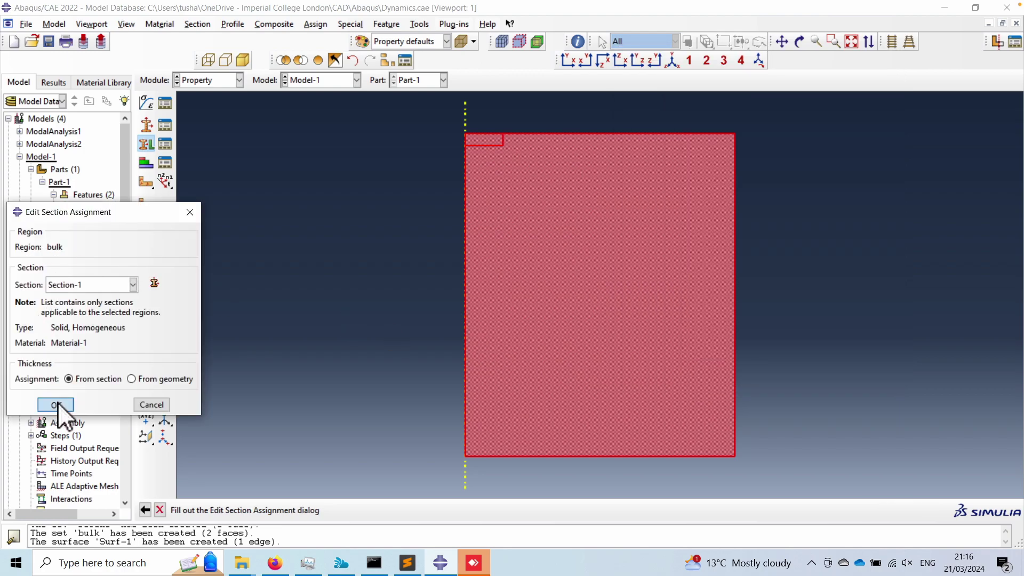
pyautogui.click(57, 404)
pyautogui.click(824, 377)
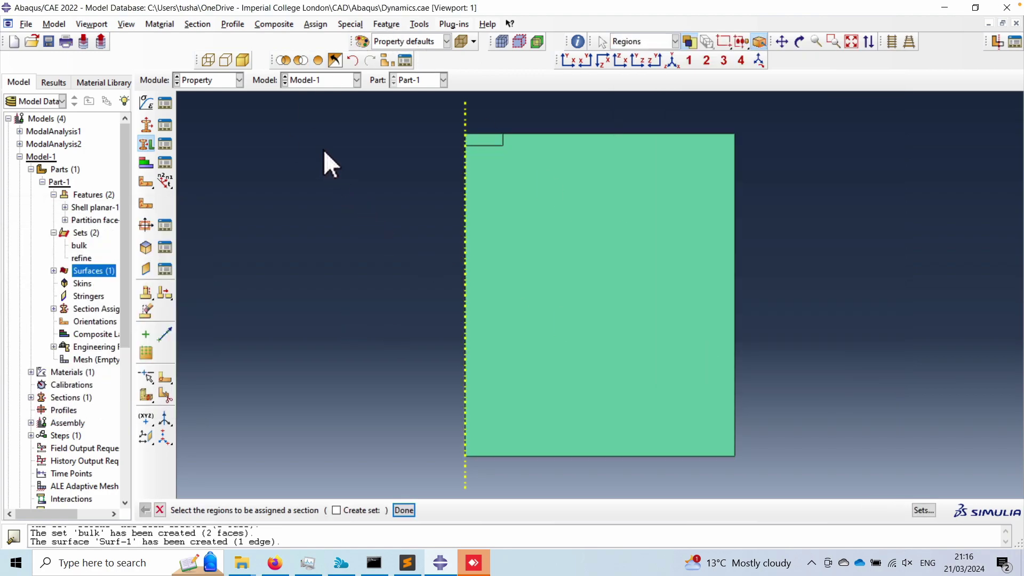
# - Switch to the Mesh module and seed Part-1 with an approximate global size of 0.05
pyautogui.click(200, 80)
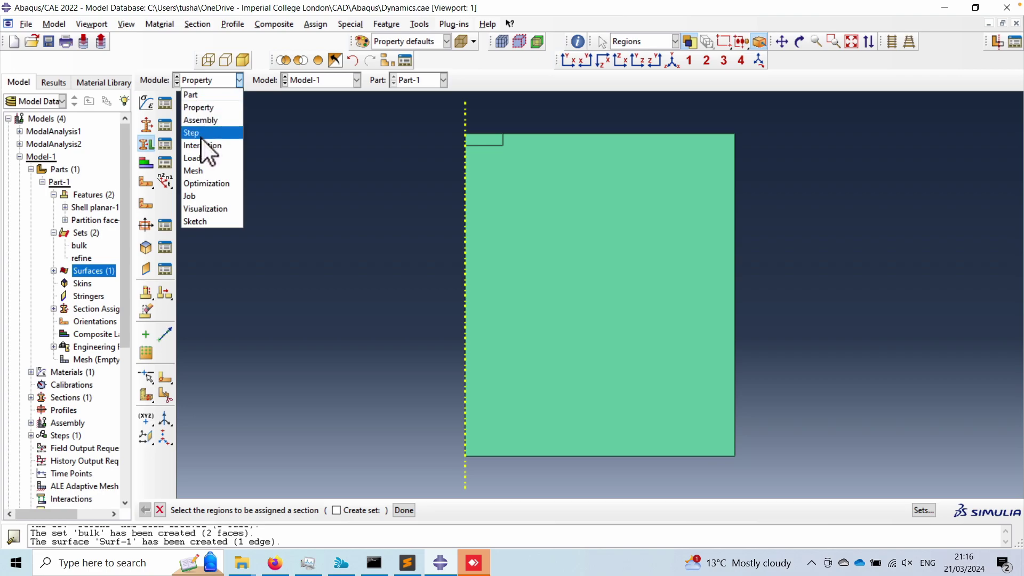
pyautogui.click(200, 171)
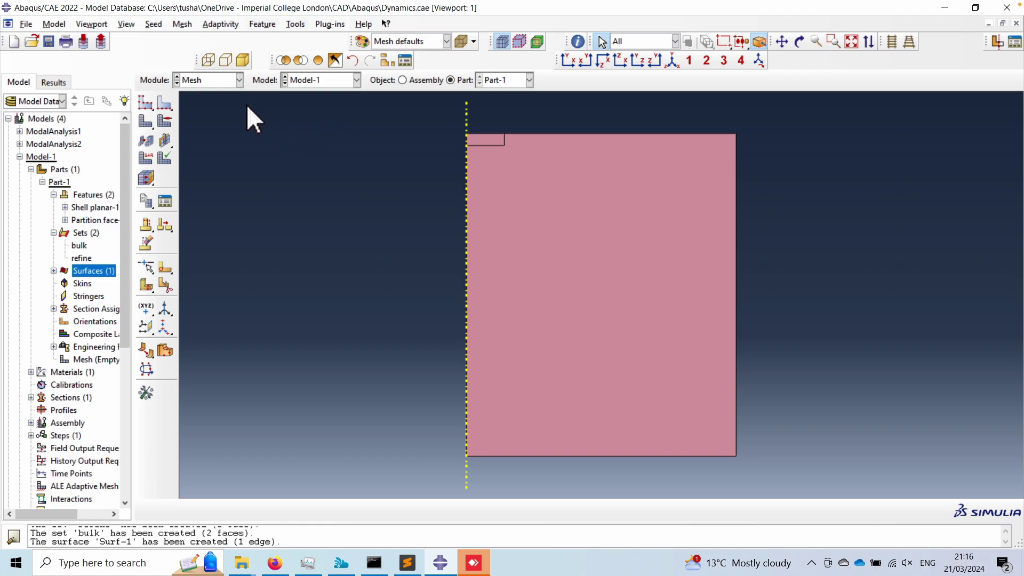
pyautogui.click(154, 24)
pyautogui.click(165, 35)
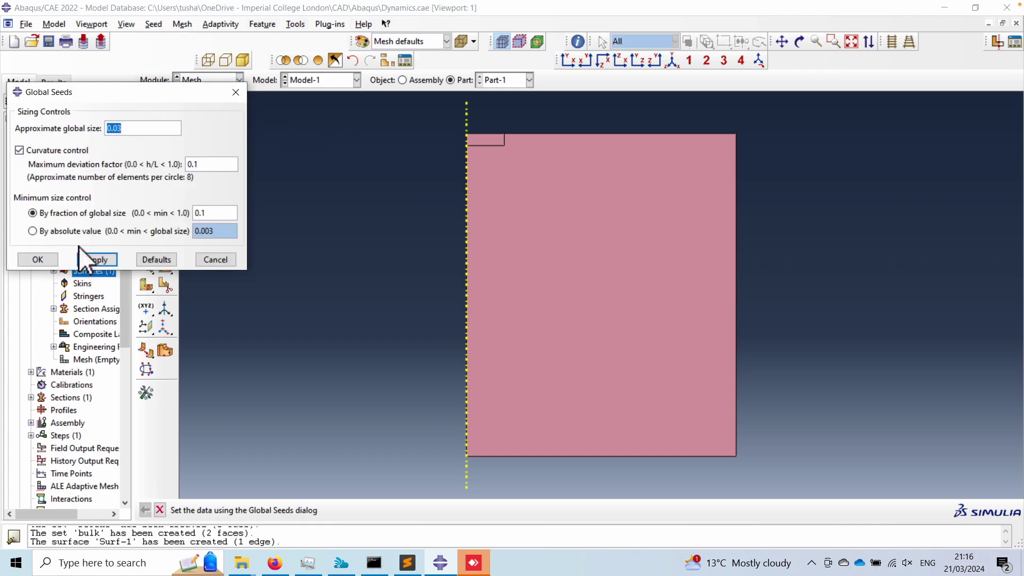
pyautogui.write('0.05')
pyautogui.click(41, 259)
# - Assign local seeds by size to the refine set with an approximate element size of 0.005 and no bias
pyautogui.click(155, 27)
pyautogui.click(169, 53)
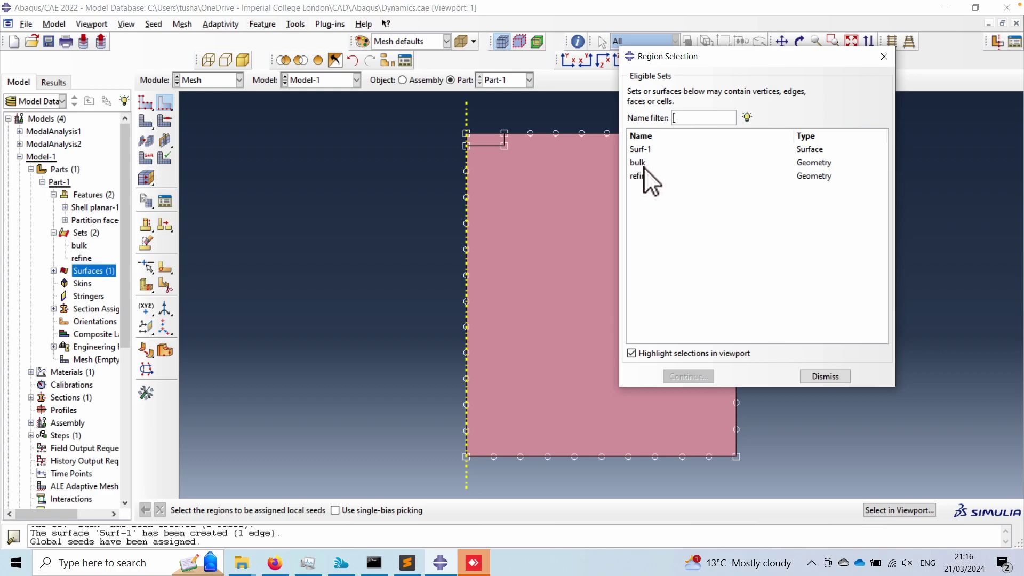
pyautogui.click(645, 175)
pyautogui.click(688, 376)
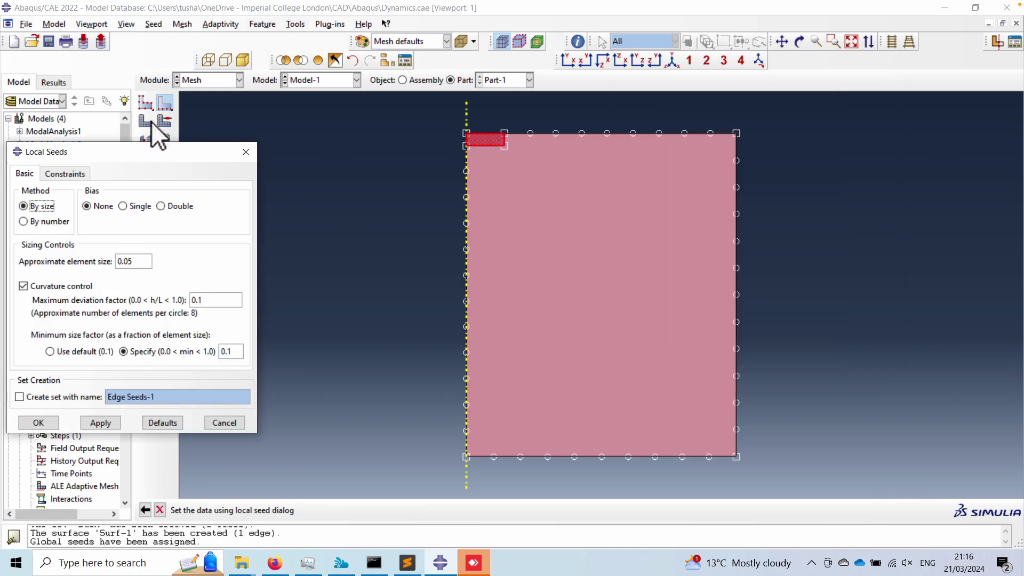
pyautogui.click(137, 262)
pyautogui.press('BackSpace')
pyautogui.write('05')
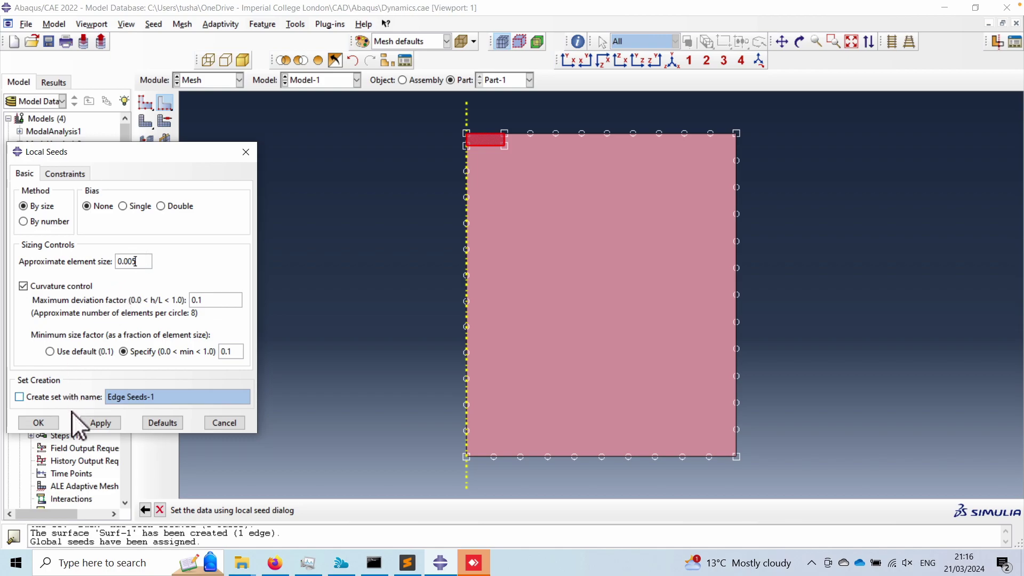
pyautogui.click(98, 421)
pyautogui.click(38, 422)
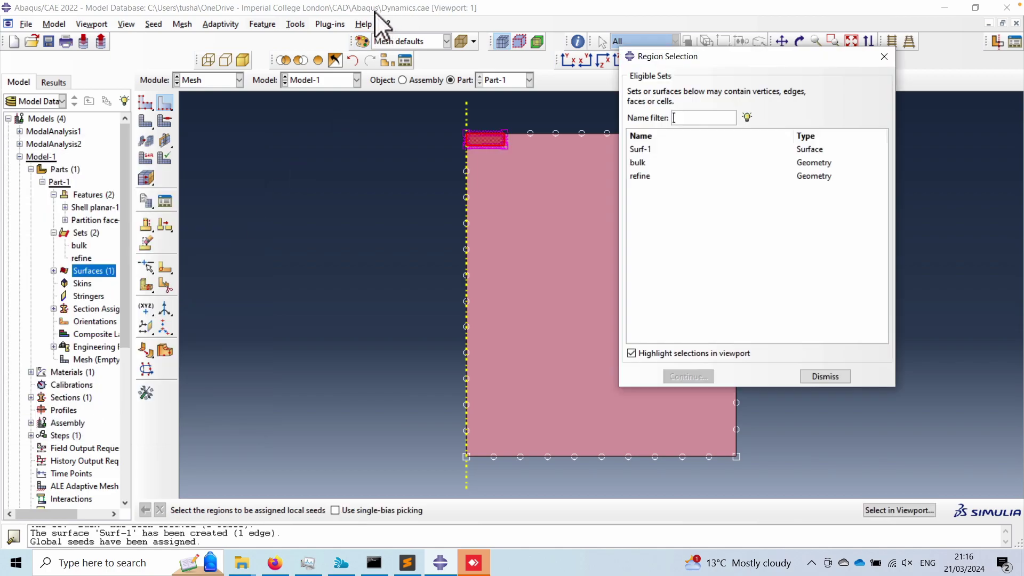
# - Set the mesh controls of both faces to the Quad element shape with the Free technique and Advancing front algorithm
pyautogui.click(183, 24)
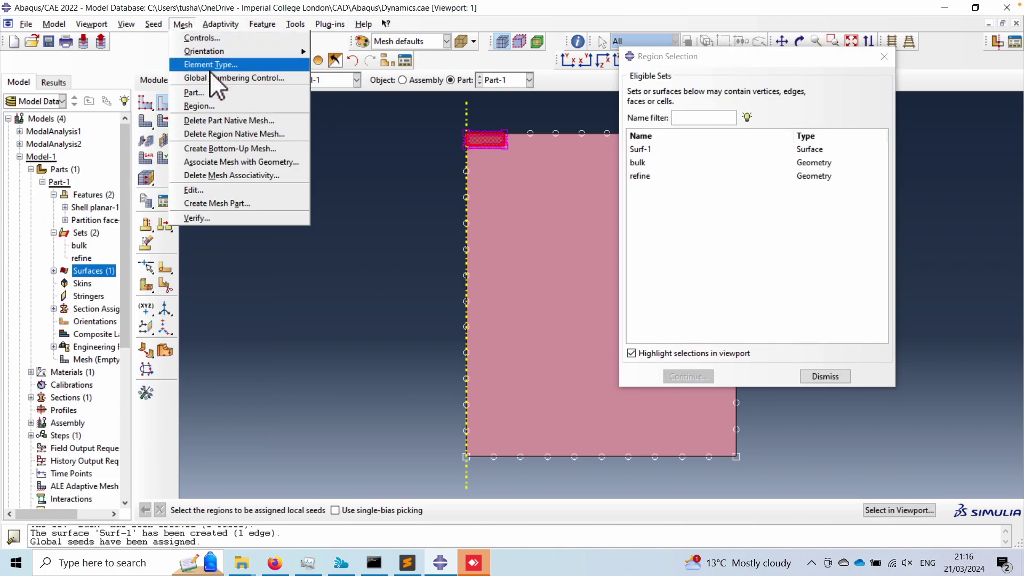
pyautogui.click(206, 36)
pyautogui.moveTo(939, 524); pyautogui.dragTo(945, 499)
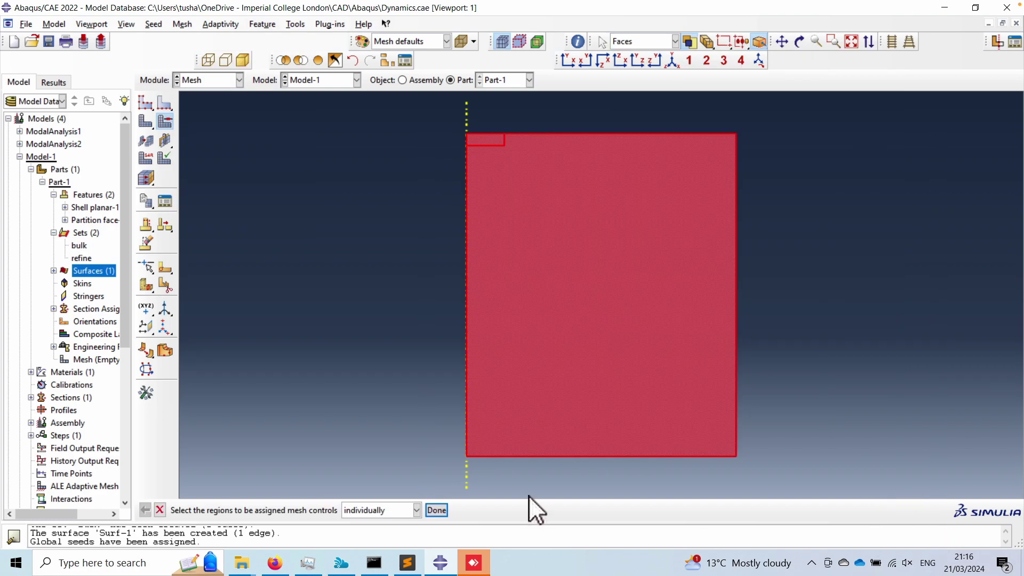
pyautogui.click(437, 511)
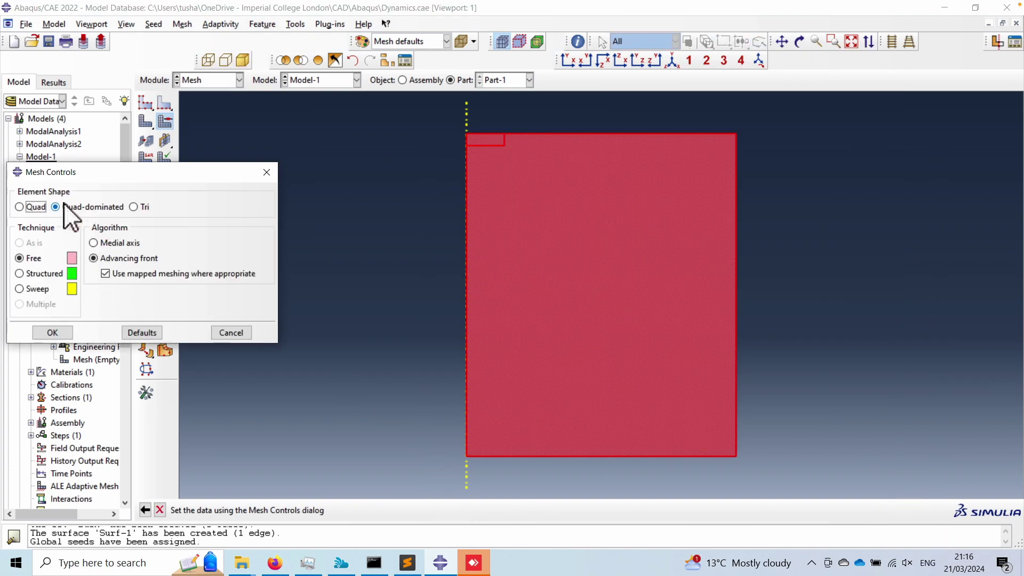
pyautogui.click(24, 208)
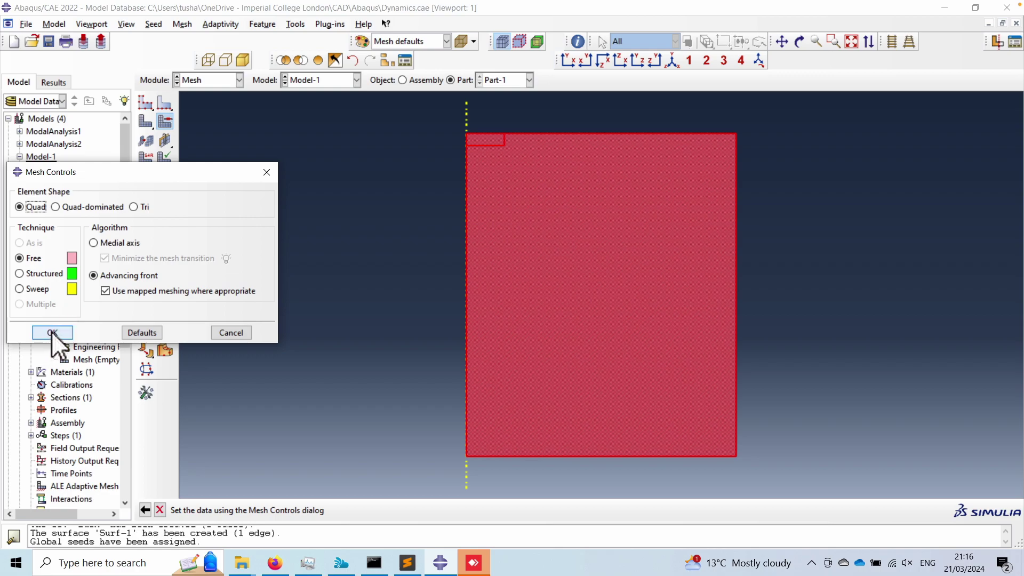
pyautogui.click(51, 331)
# - Check the mesh controls assigned to both faces of the part
pyautogui.click(184, 21)
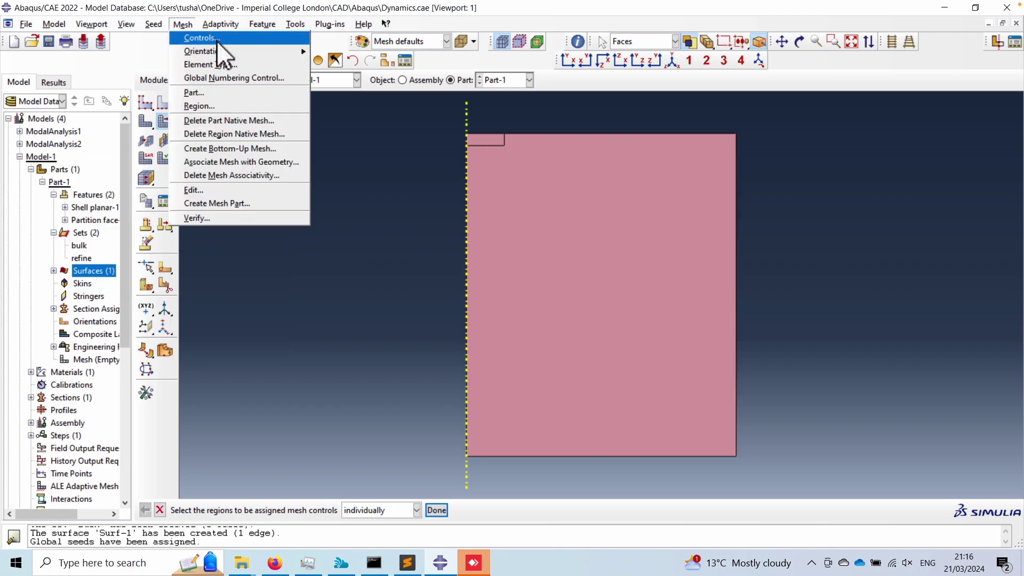
pyautogui.click(207, 38)
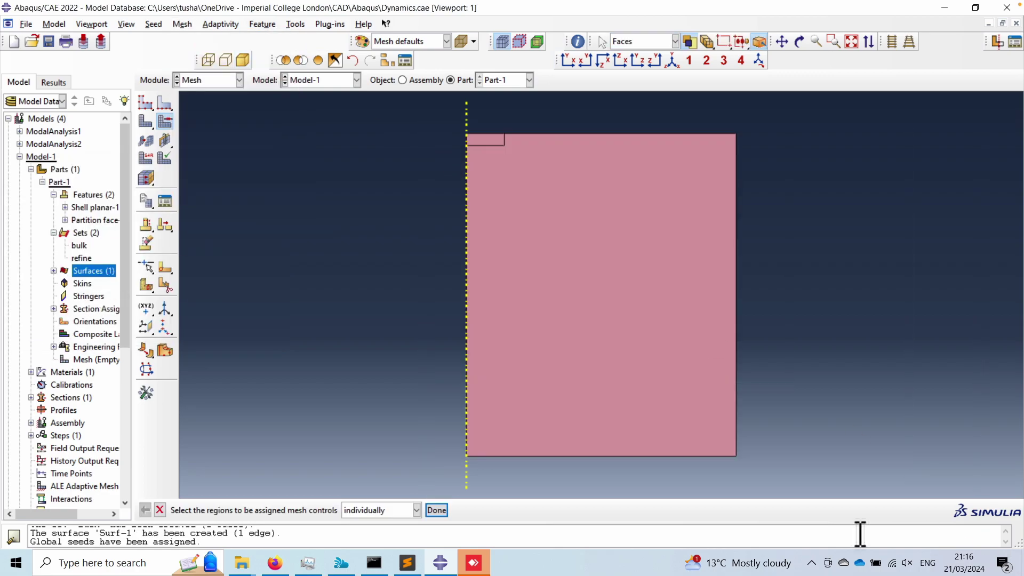
pyautogui.click(587, 426)
pyautogui.click(436, 510)
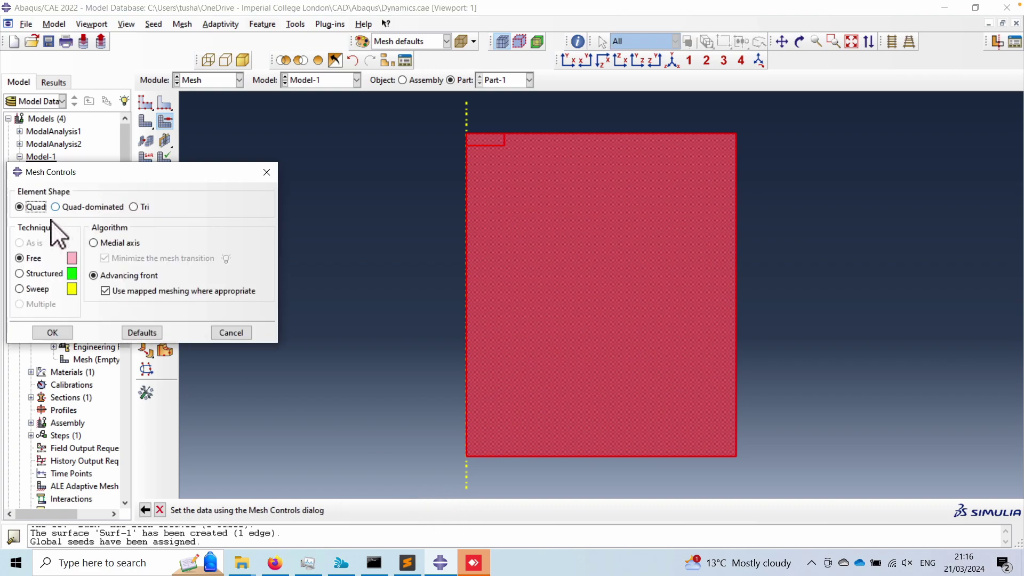
pyautogui.click(53, 332)
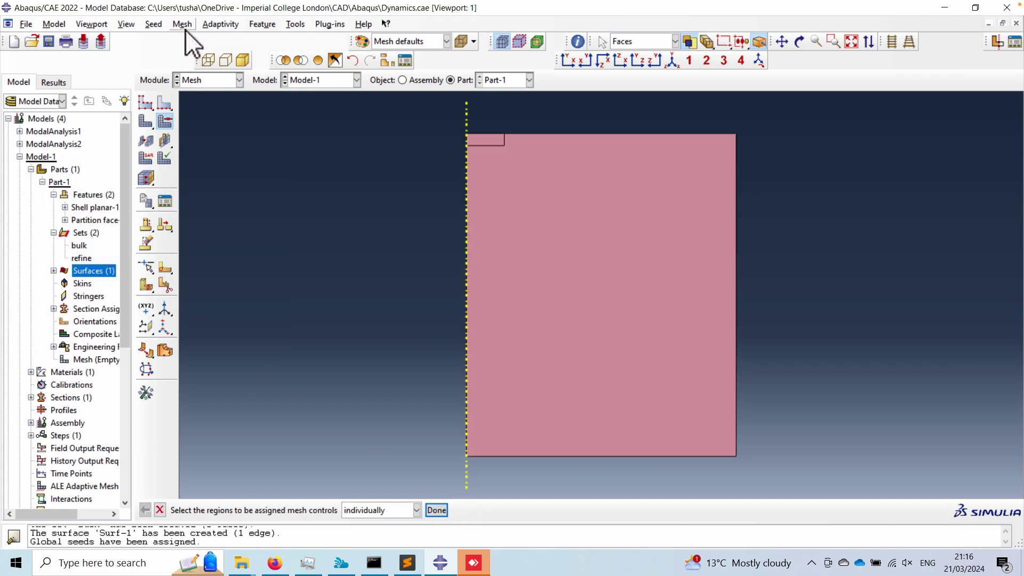
# - Generate the mesh on Part-1 with the current seeds
pyautogui.click(183, 24)
pyautogui.click(202, 94)
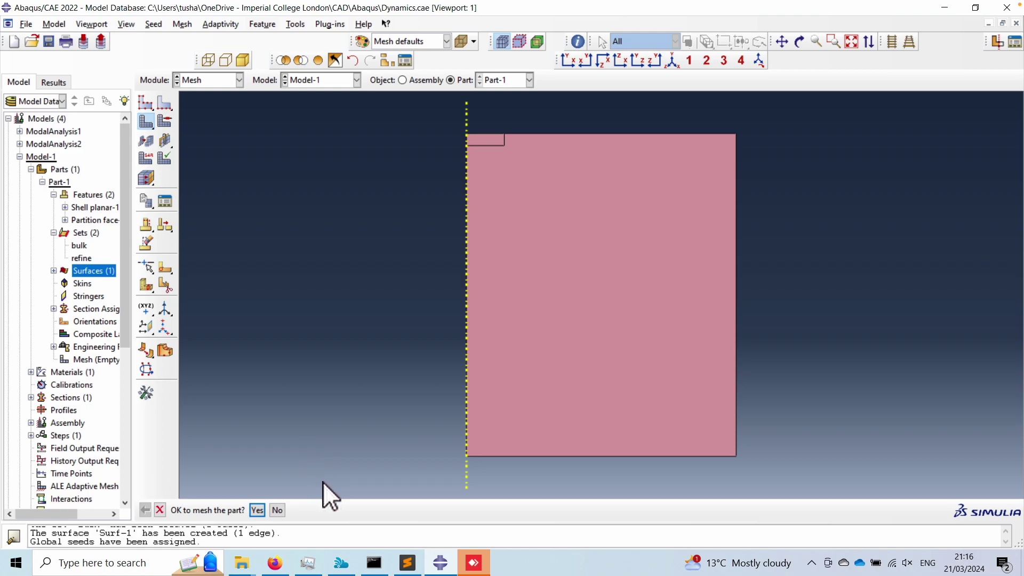
pyautogui.click(256, 510)
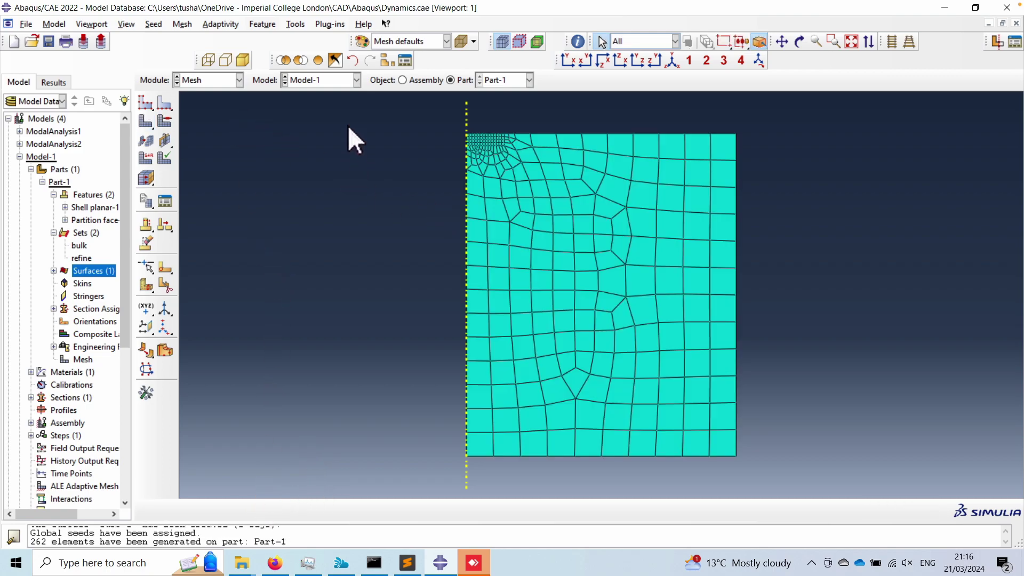
# - Set the approximate global seed size to 0.02 and remesh Part-1
pyautogui.click(153, 24)
pyautogui.click(166, 37)
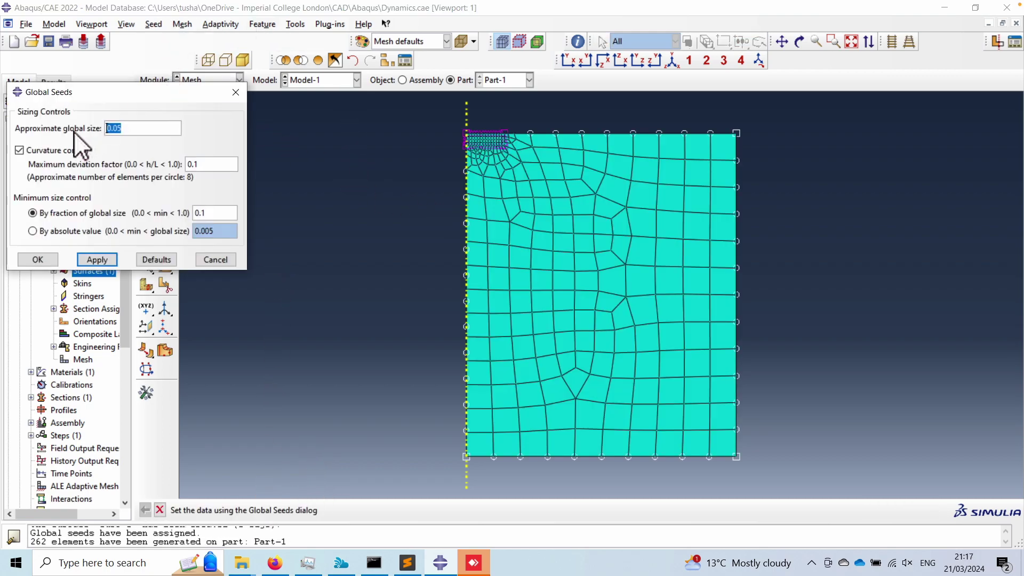
pyautogui.click(124, 128)
pyautogui.press('BackSpace')
pyautogui.write('2')
pyautogui.click(37, 257)
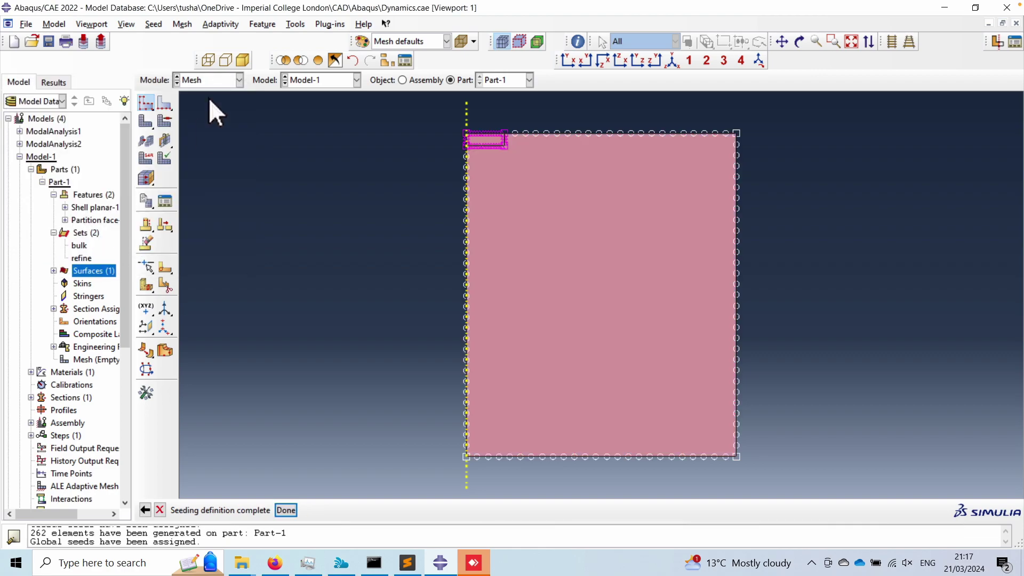
pyautogui.click(186, 24)
pyautogui.click(194, 91)
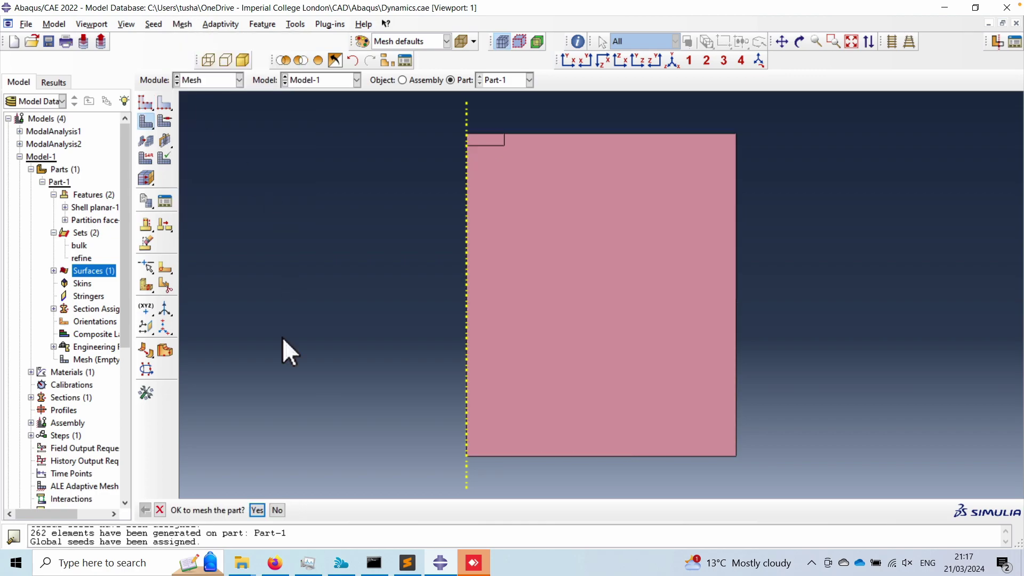
pyautogui.click(255, 506)
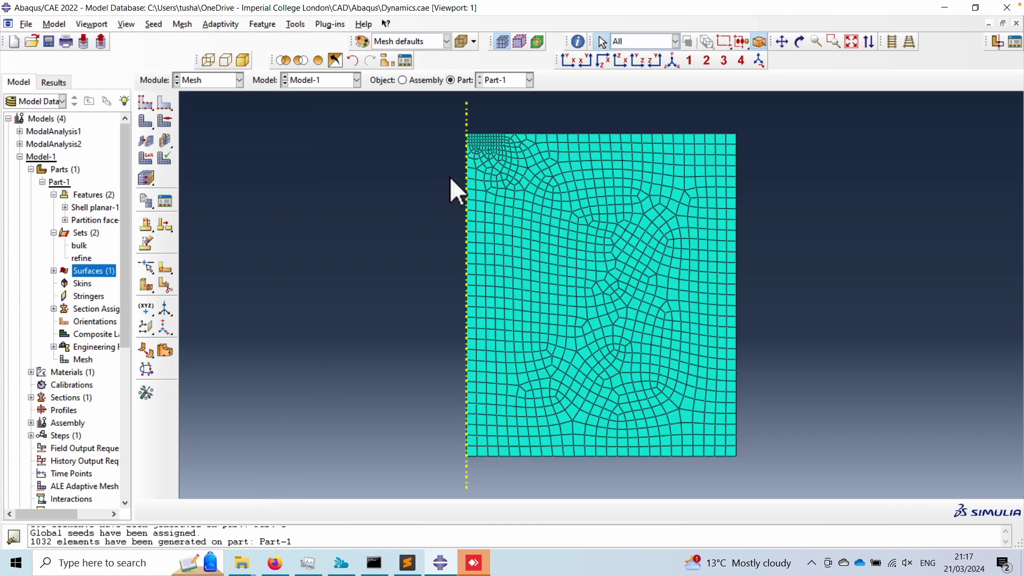
pyautogui.scroll(1, 501, 136)
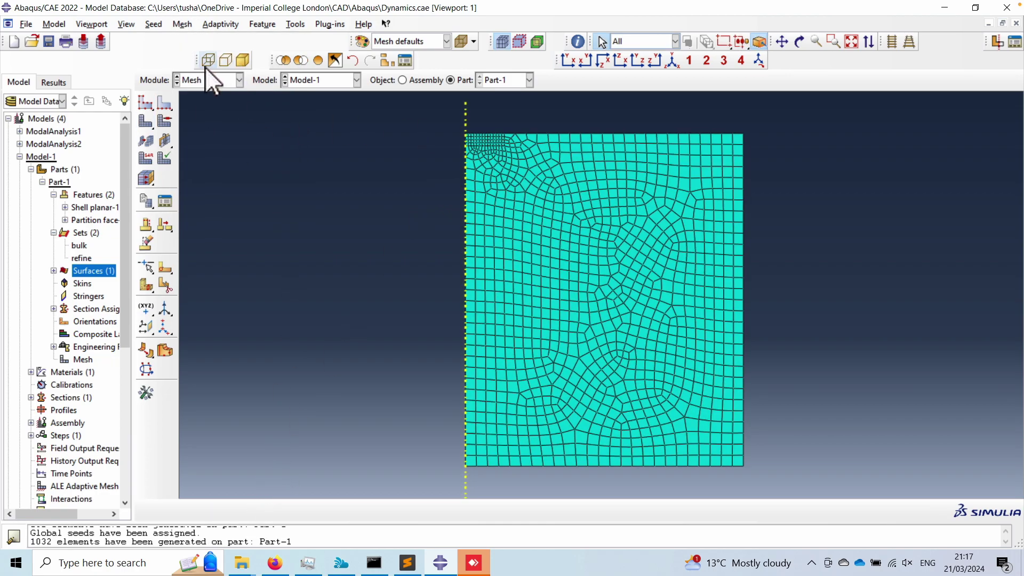
pyautogui.click(197, 80)
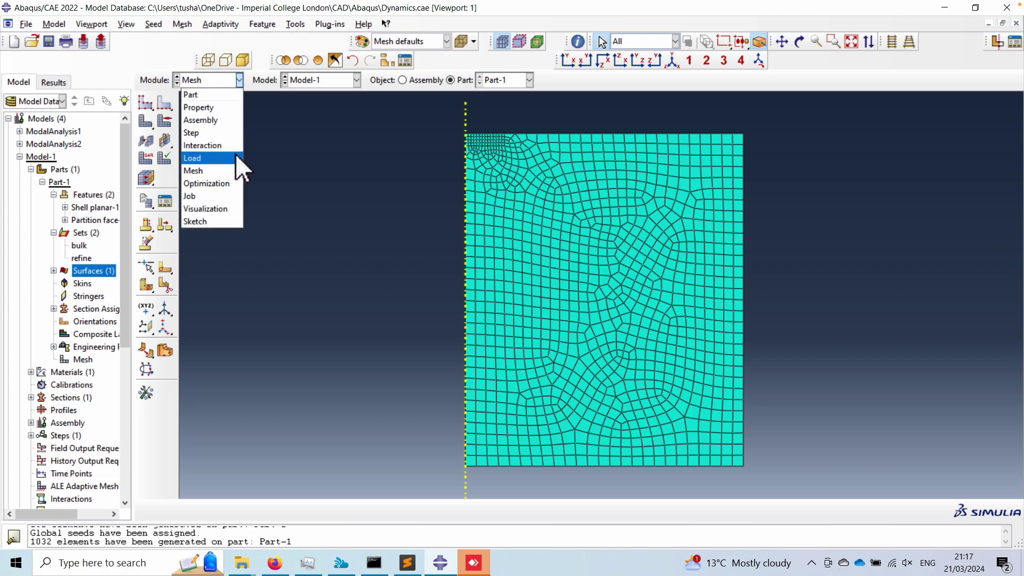
pyautogui.click(335, 183)
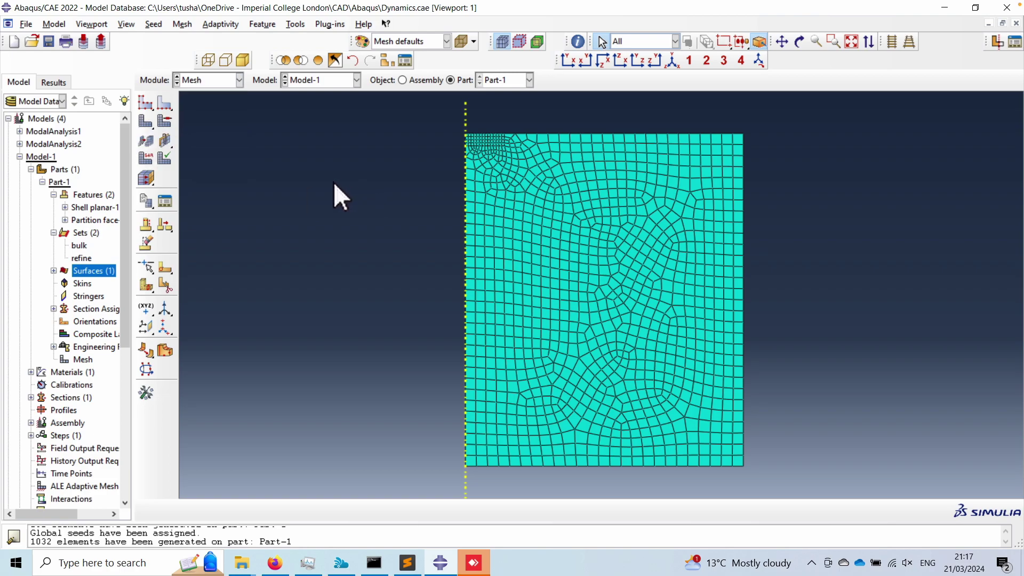
# - Create a new axisymmetric discrete rigid wire part named Part-2 with an approximate size of 200
pyautogui.doubleClick(59, 169)
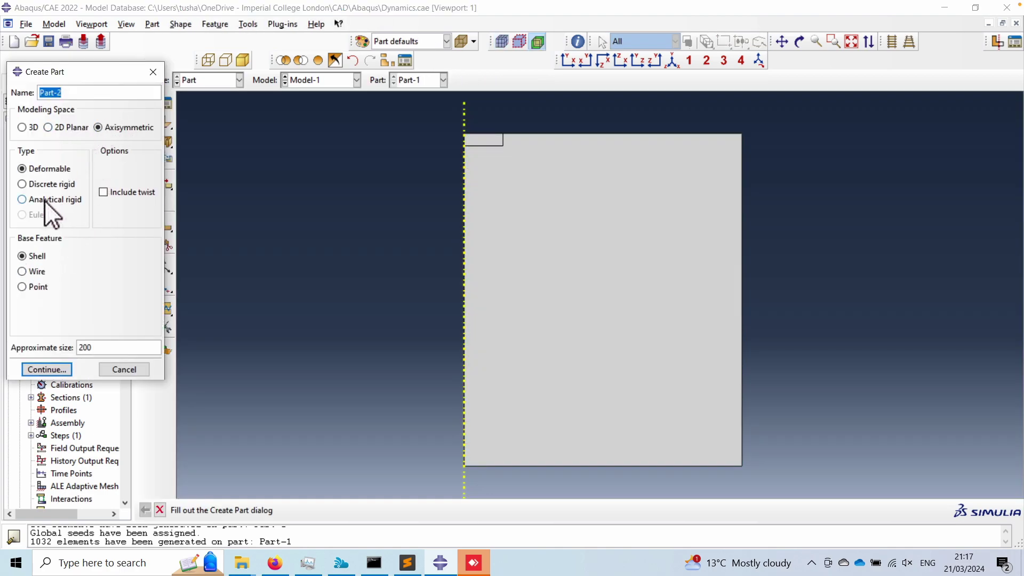
pyautogui.click(47, 184)
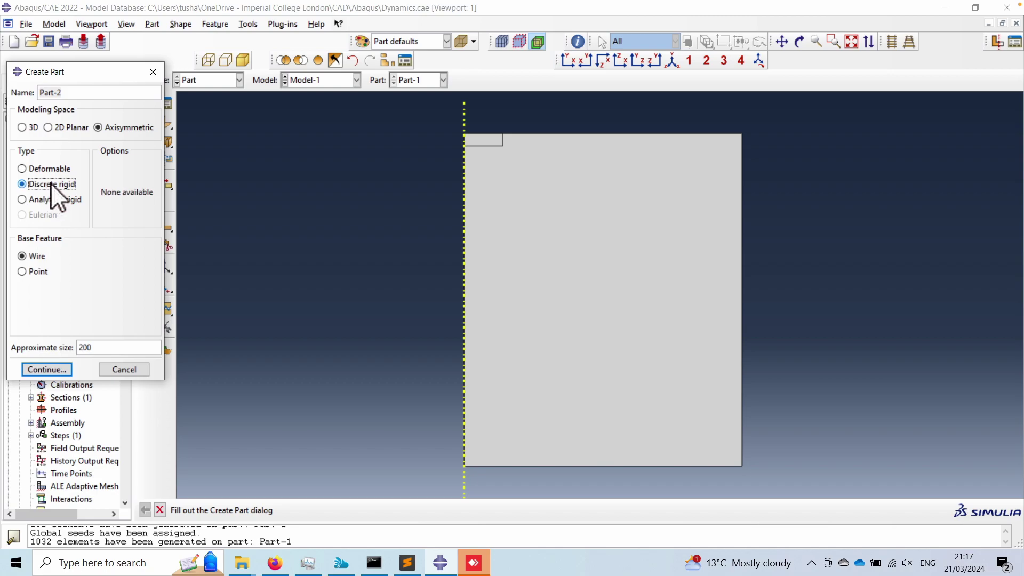
pyautogui.click(50, 370)
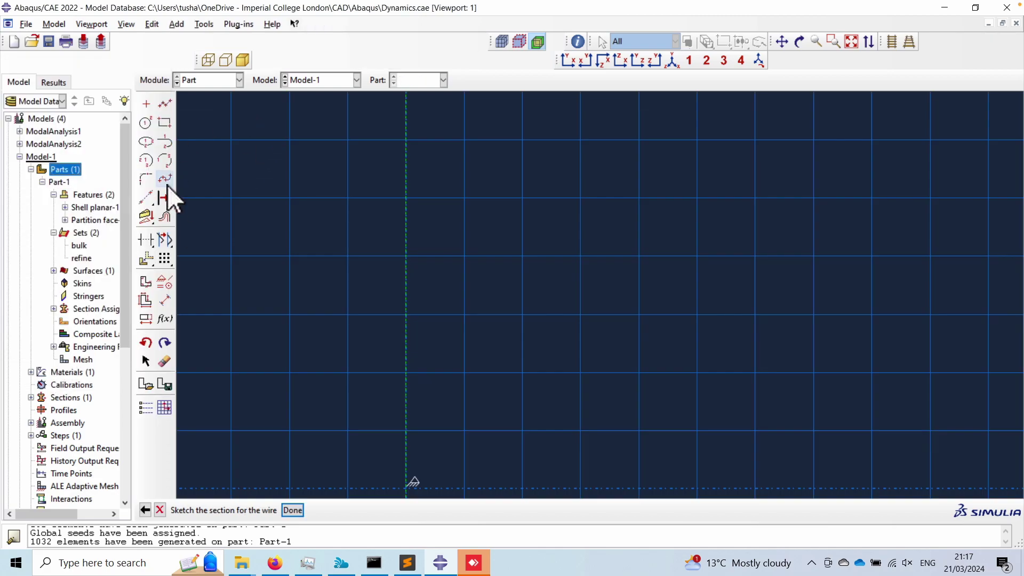
# - Sketch a circle centred at 0,0.8 with its perimeter passing through 0,1
pyautogui.click(146, 123)
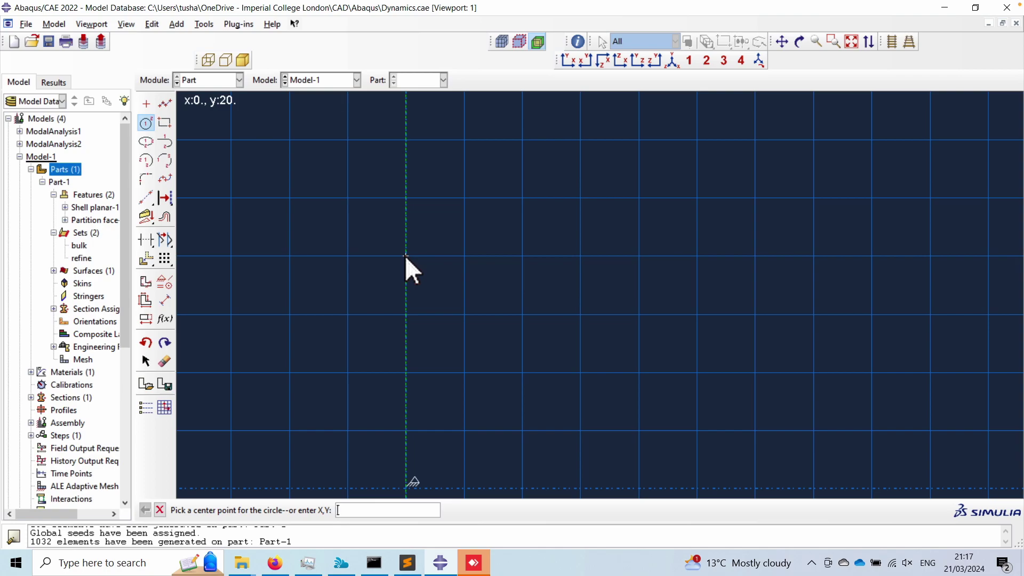
pyautogui.write('0,0.6')
pyautogui.press('BackSpace')
pyautogui.write('8')
pyautogui.press('Return')
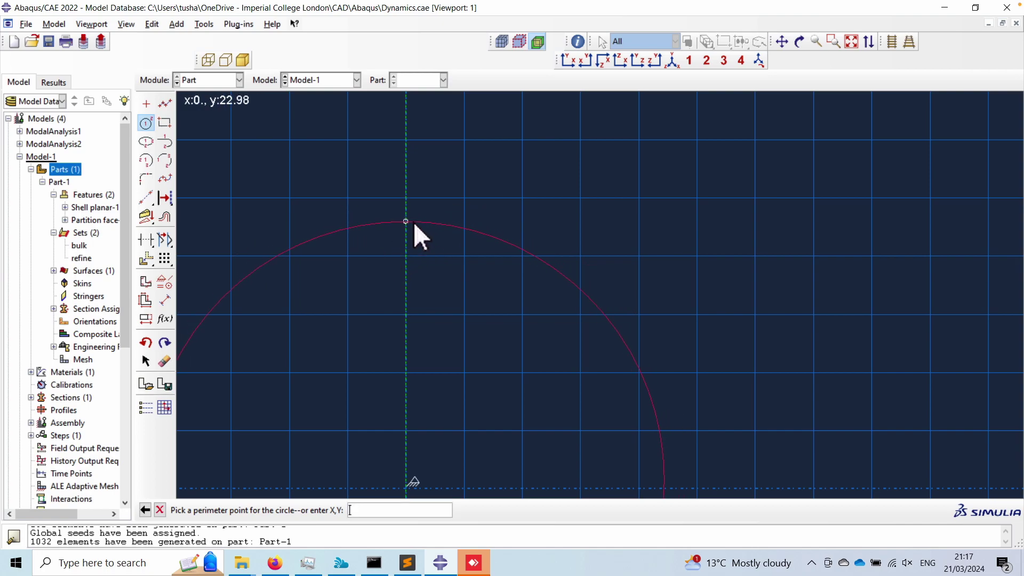
pyautogui.write('0,0')
pyautogui.press('BackSpace')
pyautogui.write('1.')
pyautogui.press('Return')
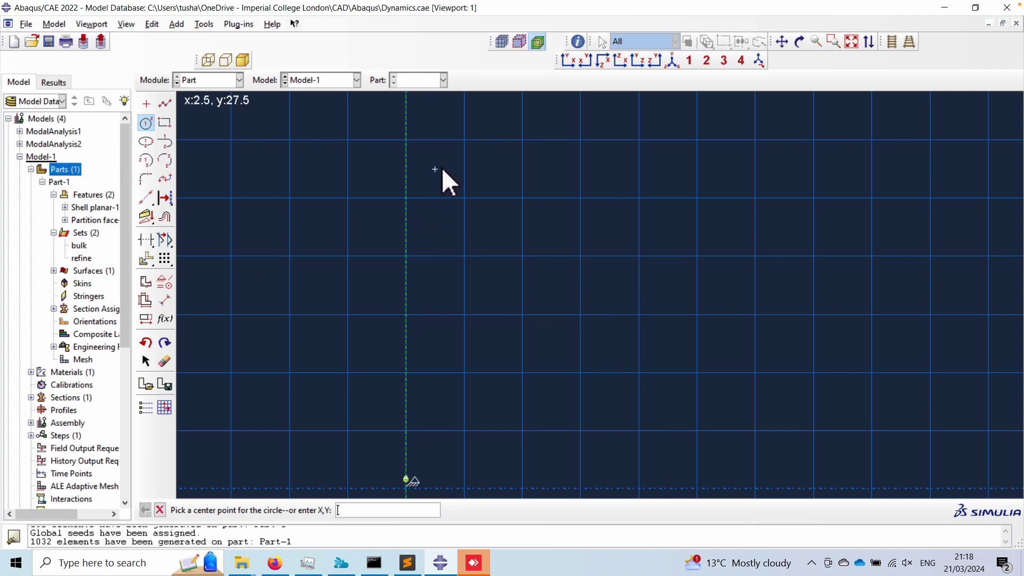
# - Trim away the half of the circle on the negative side of the axis and finish the wire sketch
pyautogui.click(573, 56)
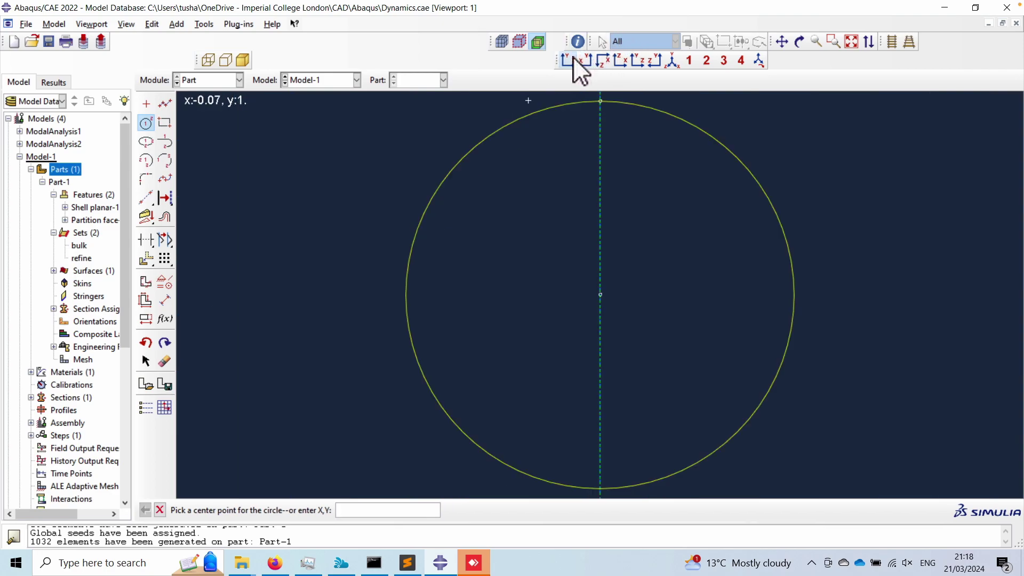
pyautogui.click(145, 240)
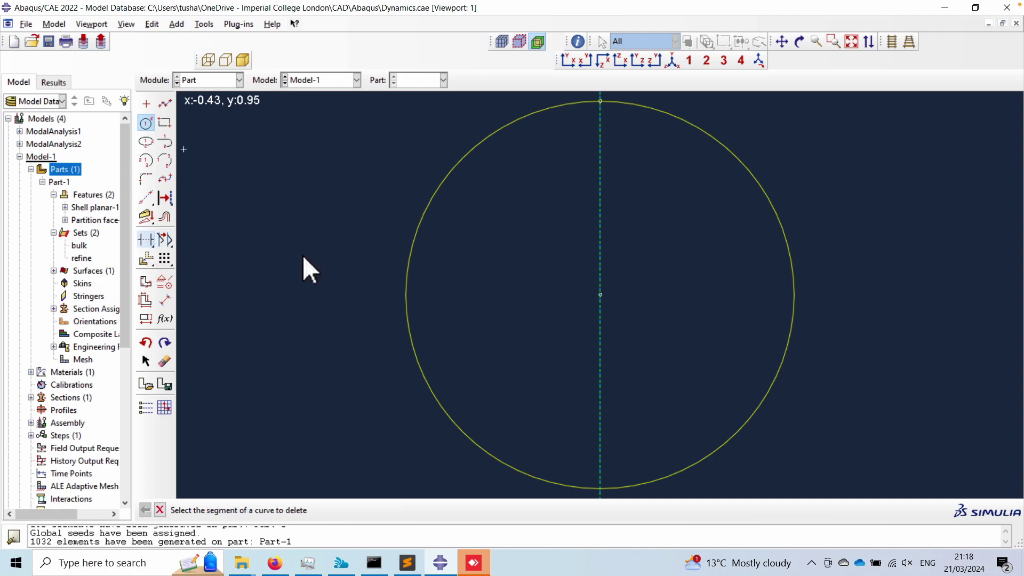
pyautogui.click(411, 276)
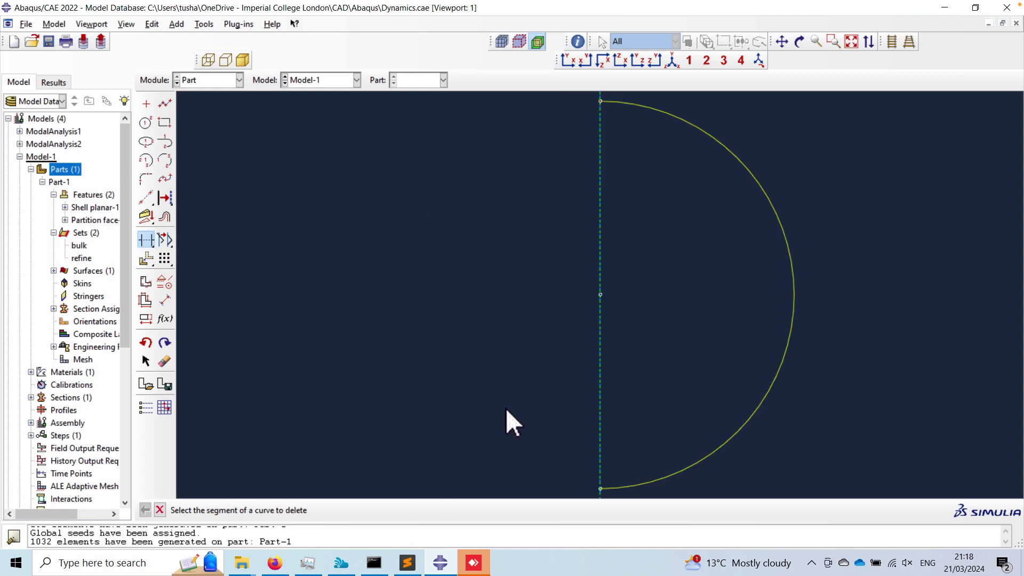
pyautogui.click(161, 511)
pyautogui.click(292, 510)
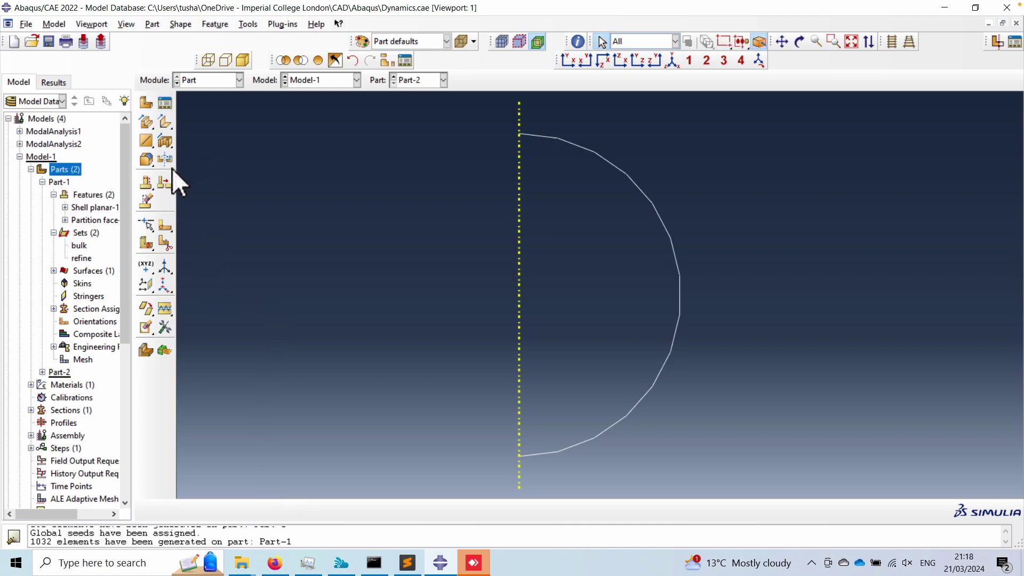
# - Create dependent instances of Part-1 and Part-2 in the assembly
pyautogui.click(203, 80)
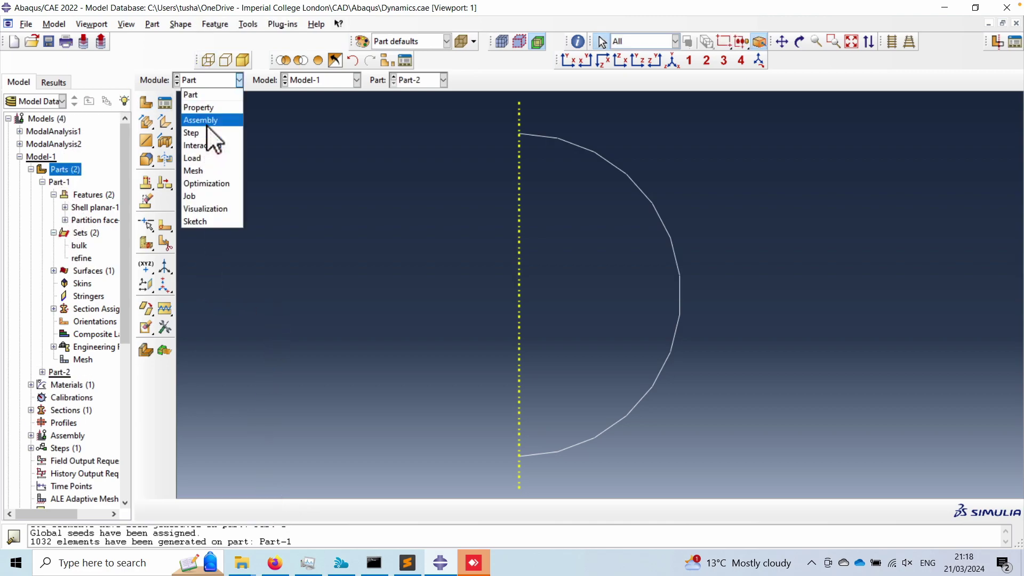
pyautogui.click(205, 125)
pyautogui.click(146, 102)
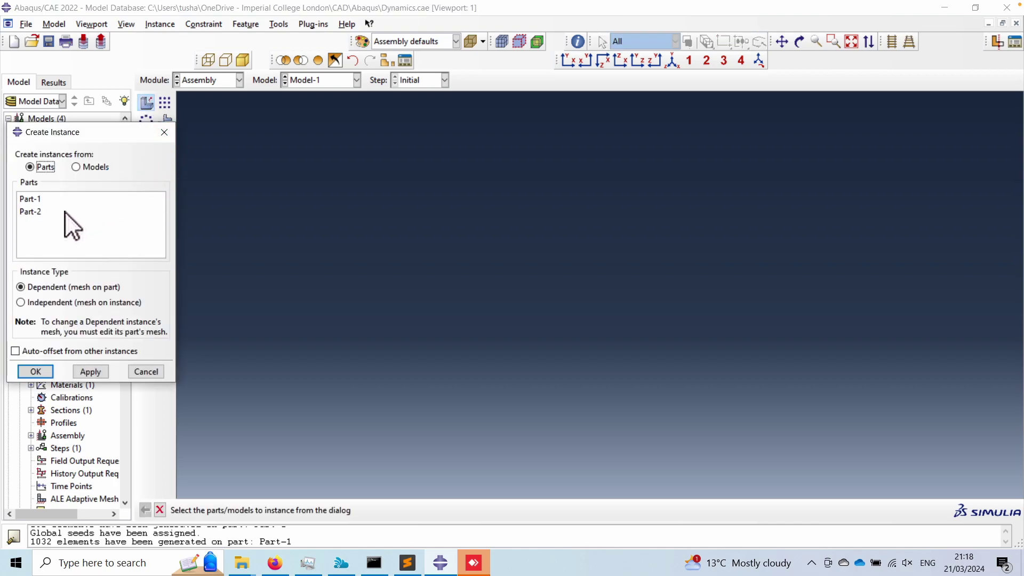
pyautogui.moveTo(31, 199); pyautogui.dragTo(31, 219)
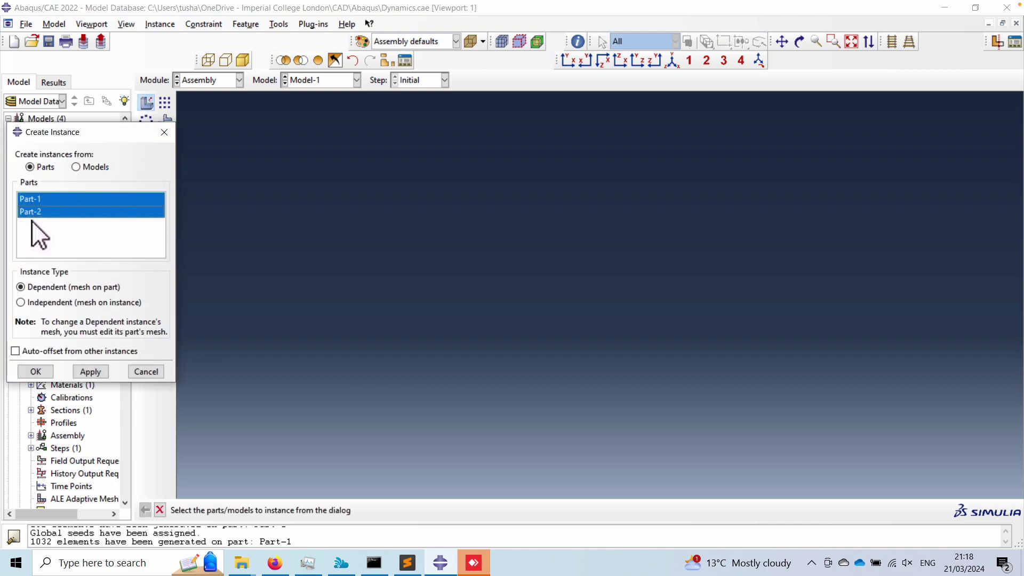
pyautogui.click(39, 370)
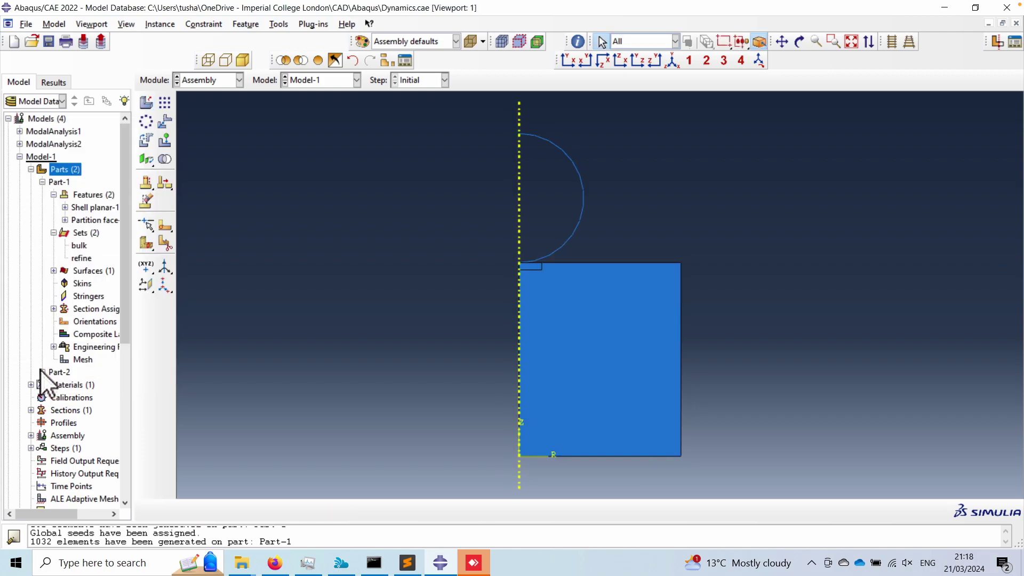
# - Add a reference point to Part-2 at the upper end of the semicircular arc on the axis
pyautogui.click(213, 86)
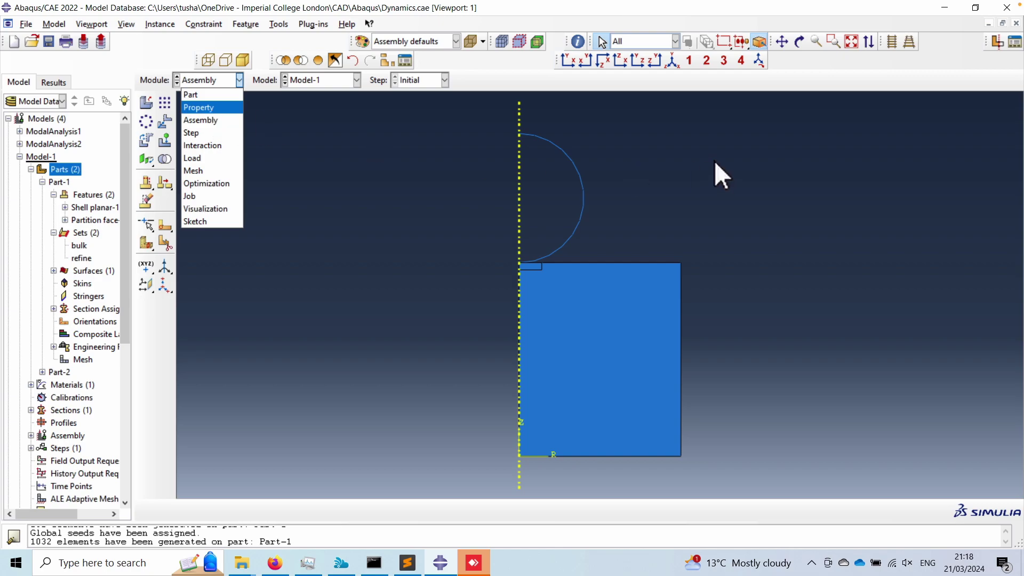
pyautogui.click(188, 95)
pyautogui.click(248, 24)
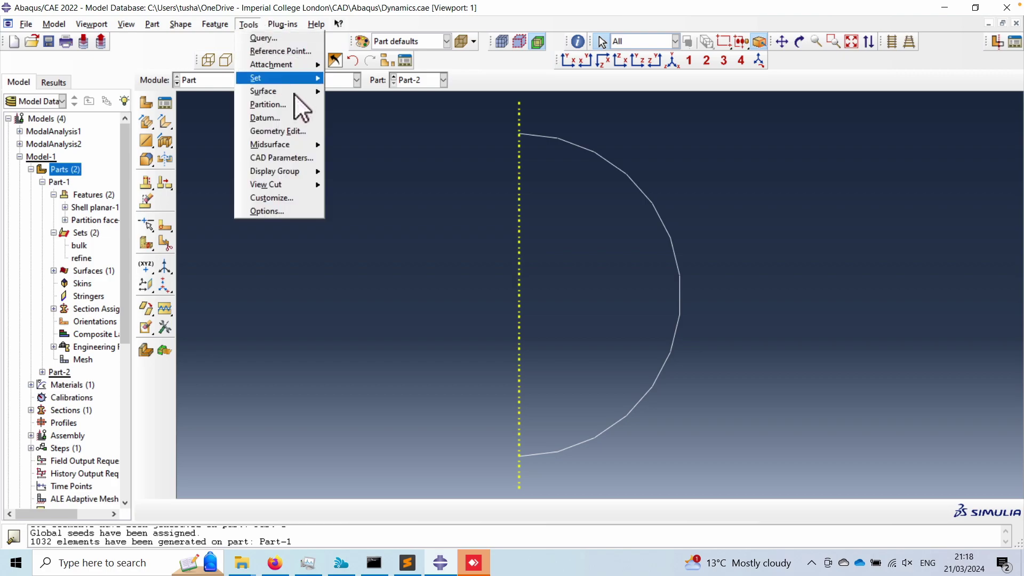
pyautogui.click(290, 50)
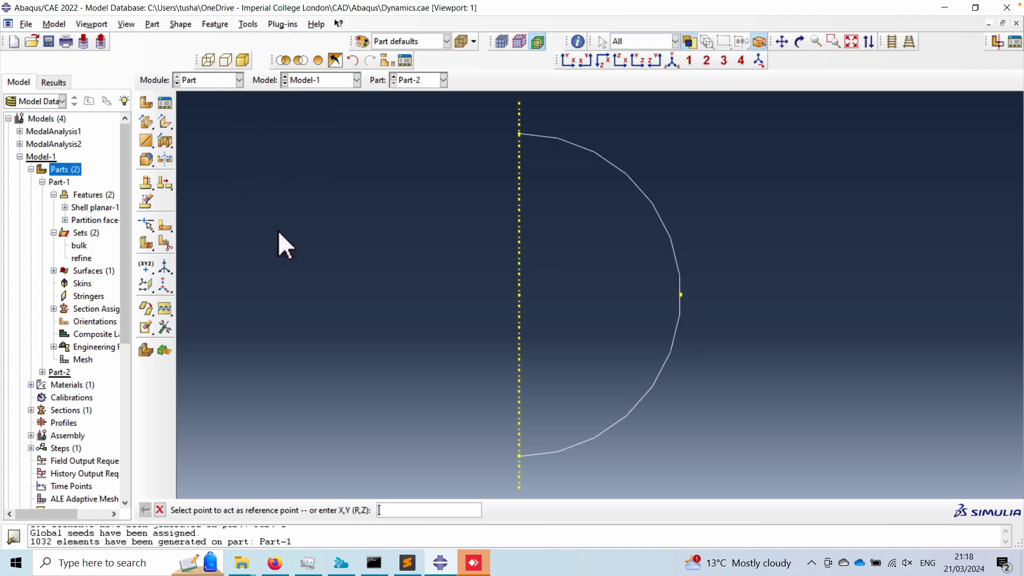
pyautogui.click(518, 133)
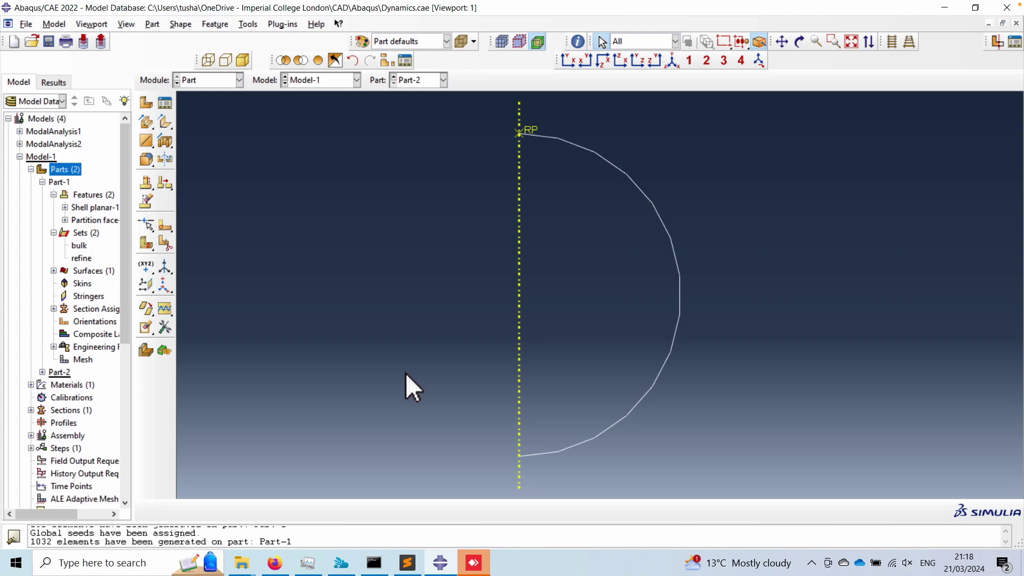
# - Seed Part-2 with an approximate global size of 0.01 in the Mesh module
pyautogui.click(206, 80)
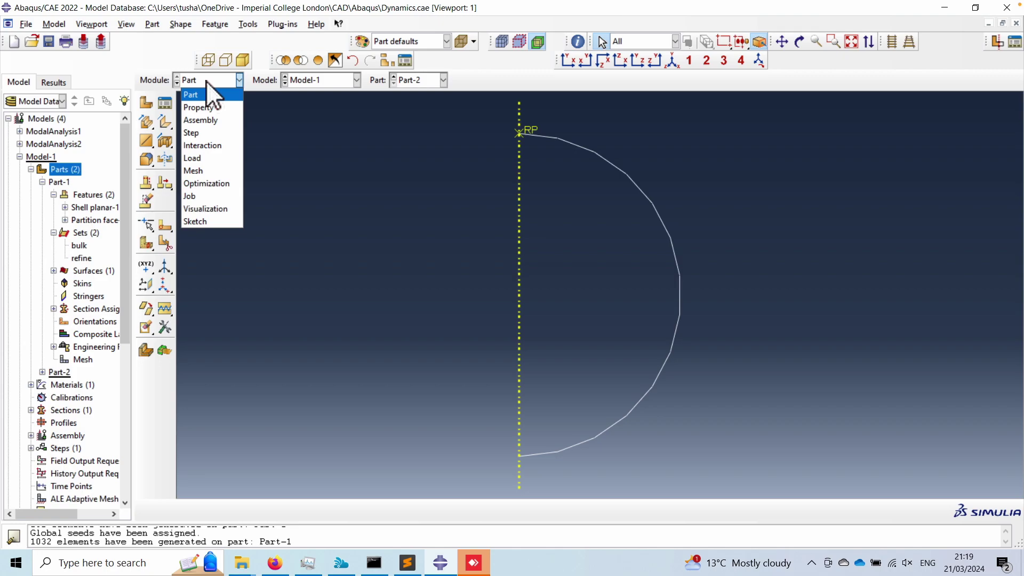
pyautogui.click(206, 170)
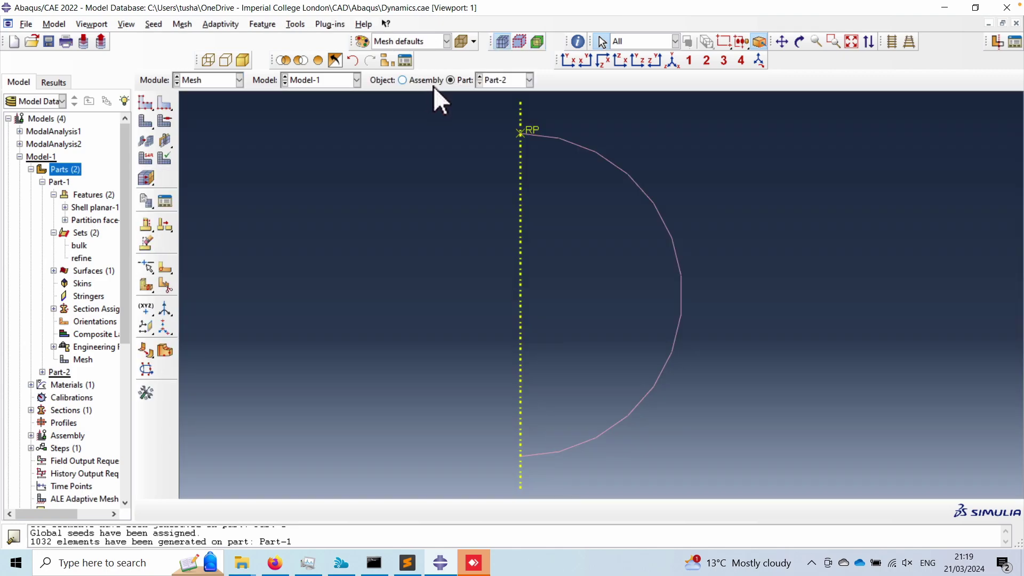
pyautogui.click(152, 24)
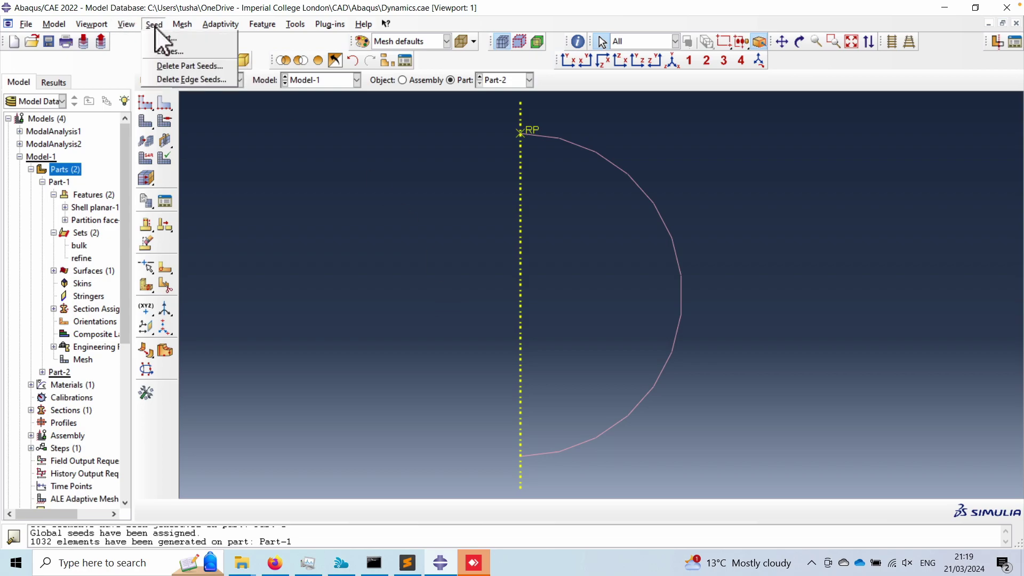
pyautogui.click(168, 37)
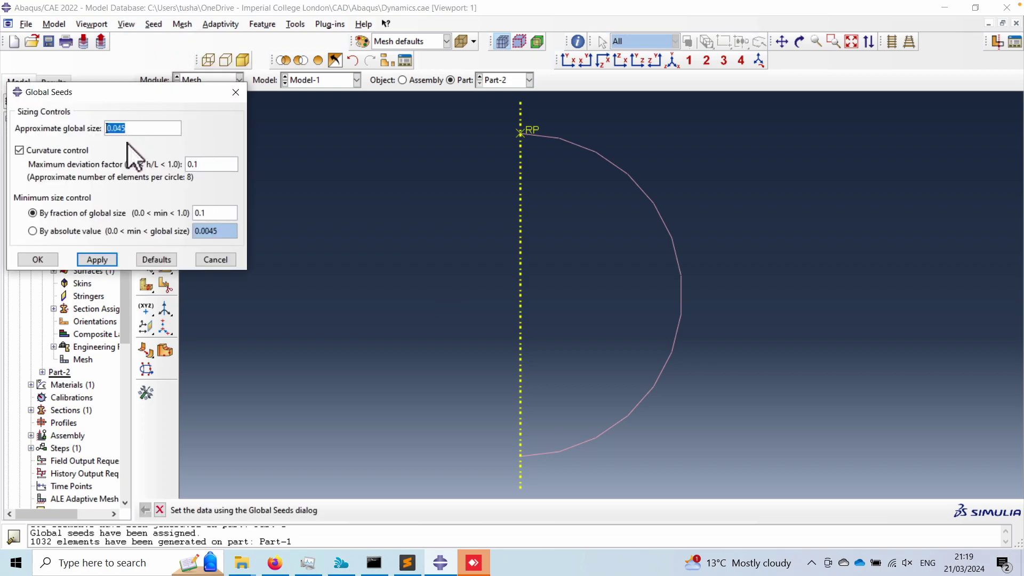
pyautogui.write('1')
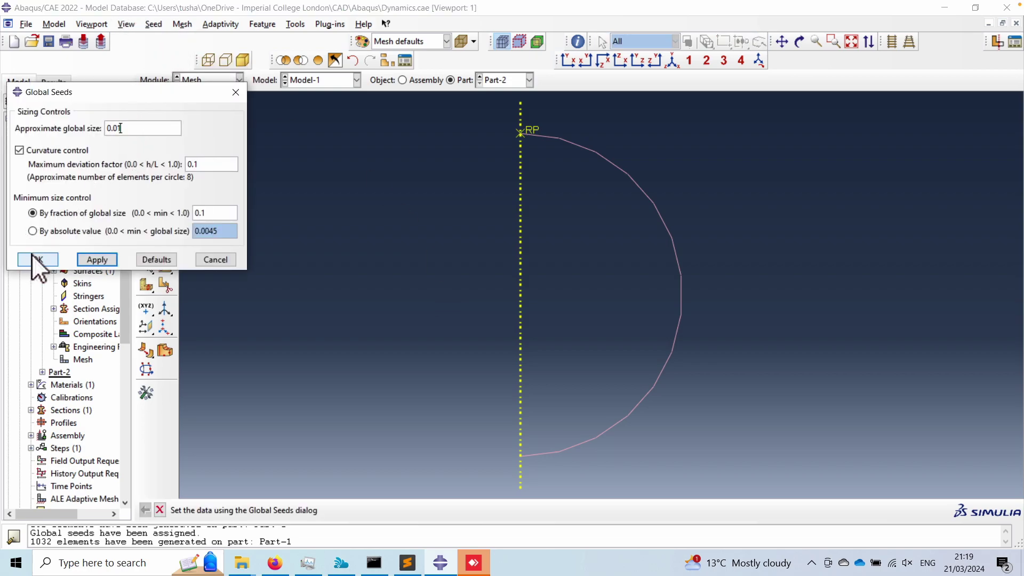
pyautogui.click(36, 259)
# - Generate the mesh on Part-2 using its global seeds
pyautogui.click(177, 23)
pyautogui.click(205, 93)
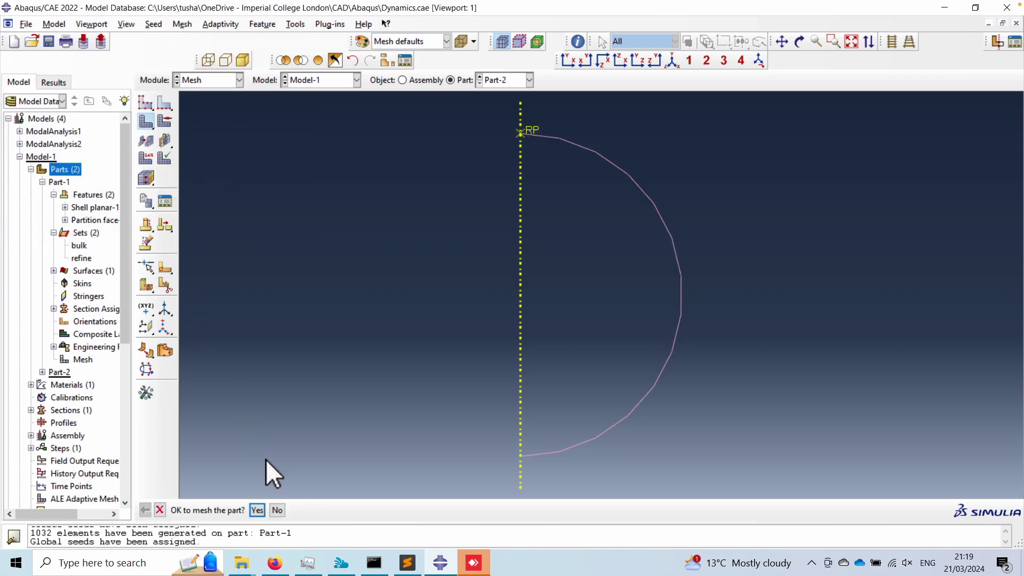
pyautogui.click(258, 509)
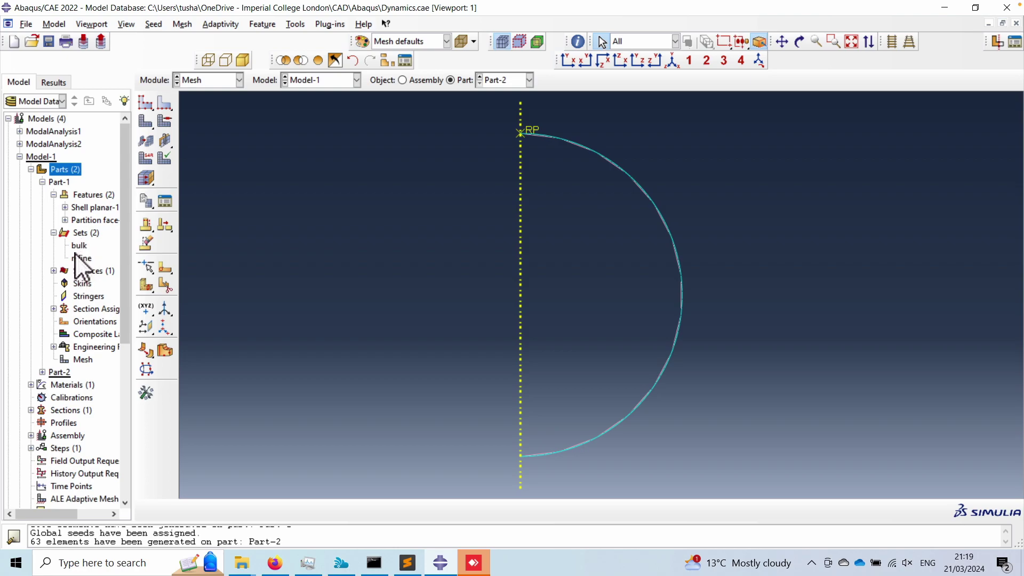
# - Create a surface on Part-2 from the semicircular edge, choosing the outer yellow side
pyautogui.click(42, 182)
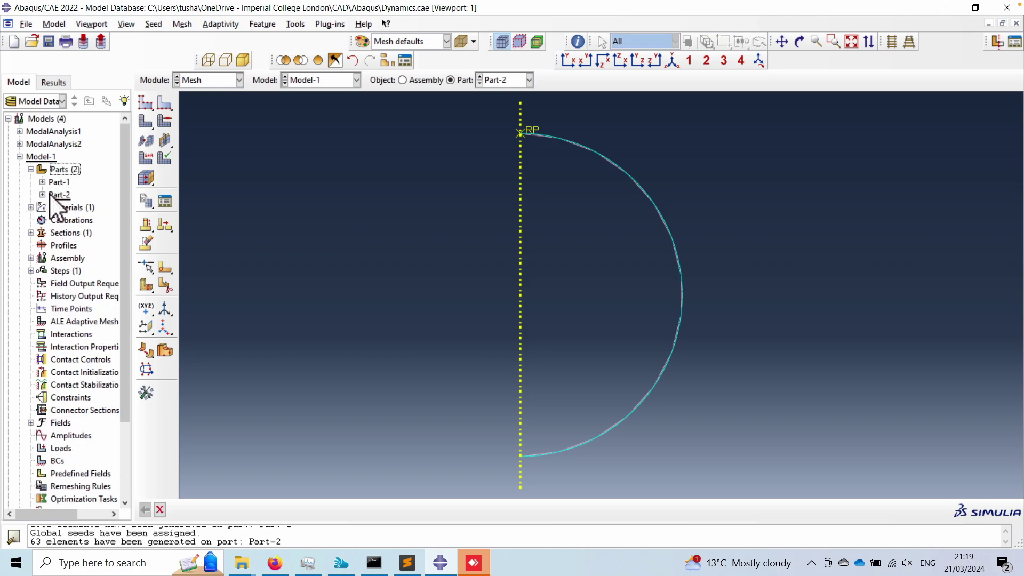
pyautogui.click(42, 195)
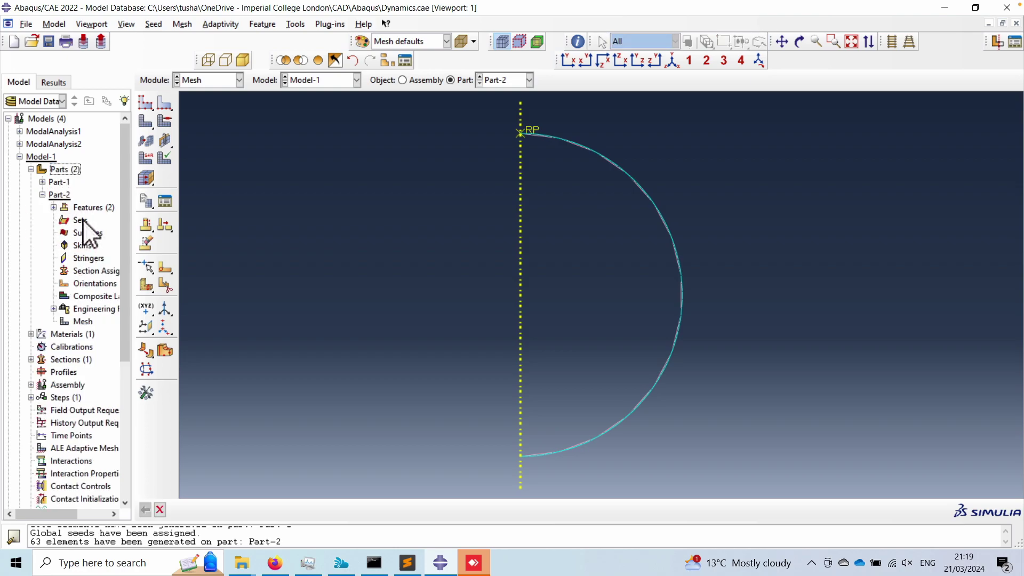
pyautogui.doubleClick(88, 234)
pyautogui.click(39, 368)
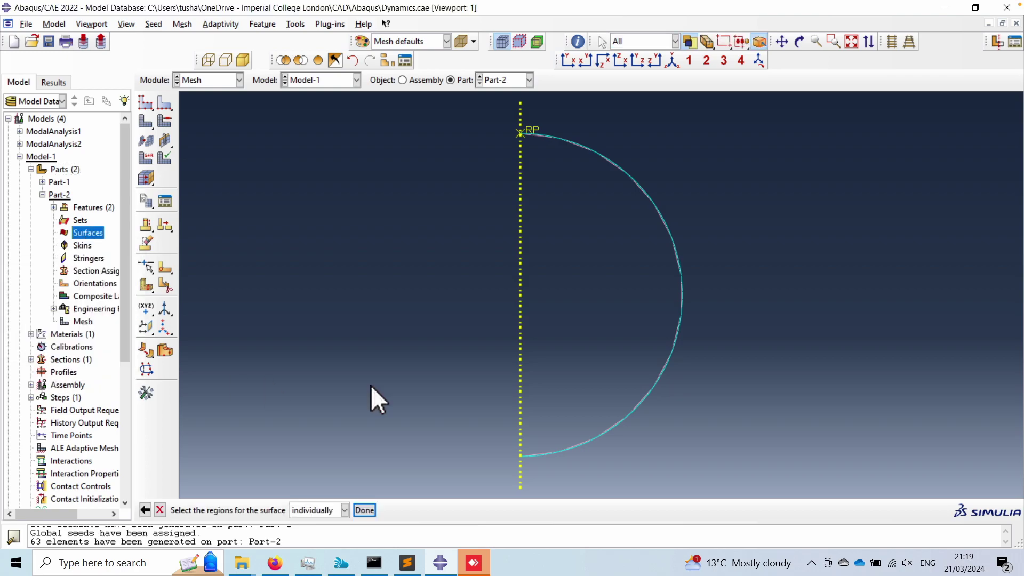
pyautogui.click(616, 422)
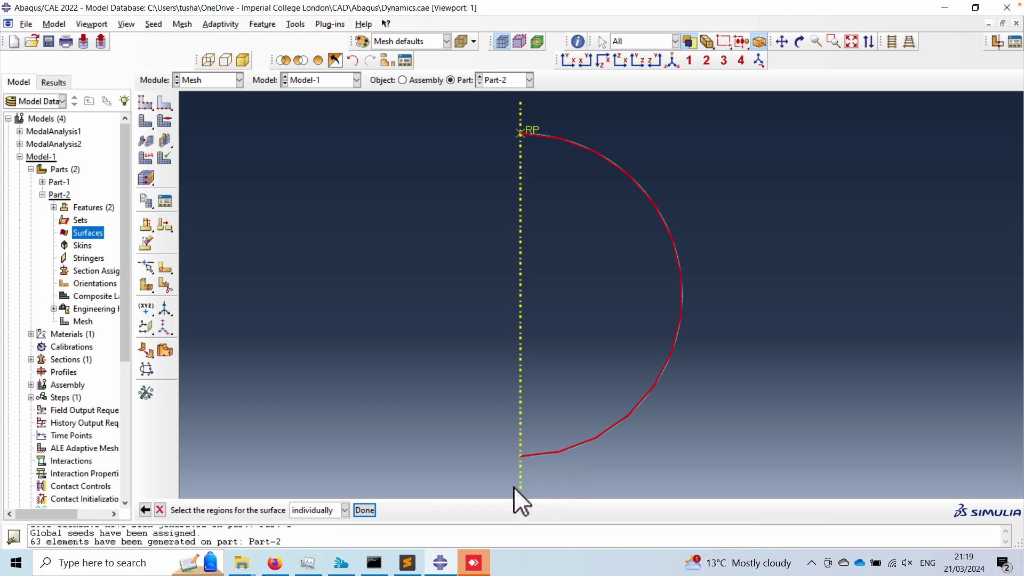
pyautogui.click(364, 510)
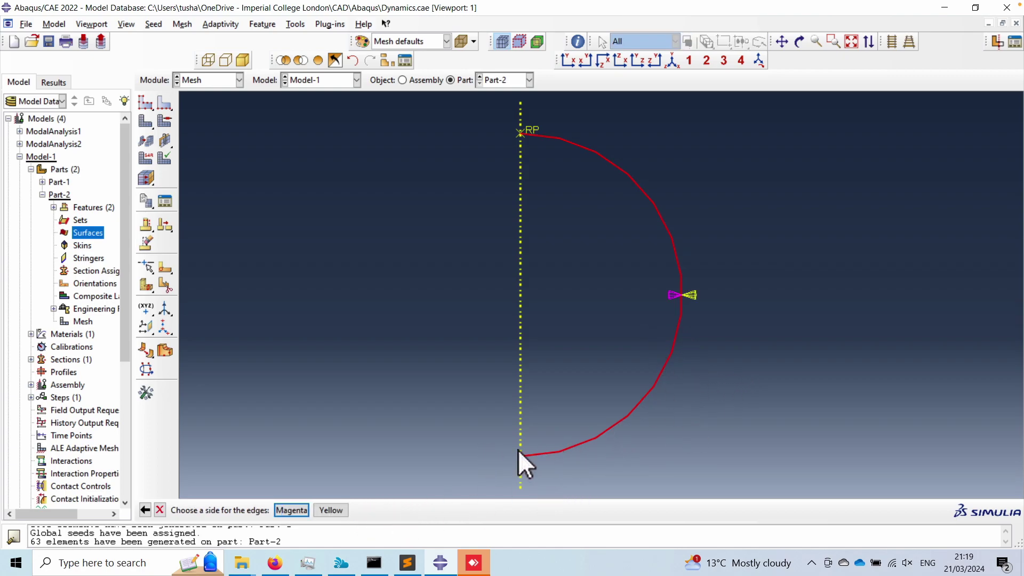
pyautogui.click(331, 510)
# - Create a Surface-to-surface contact (Standard) interaction in the Initial step, with Part-2-1.Surf-1 on the semicircular arc as the main surface
pyautogui.click(205, 77)
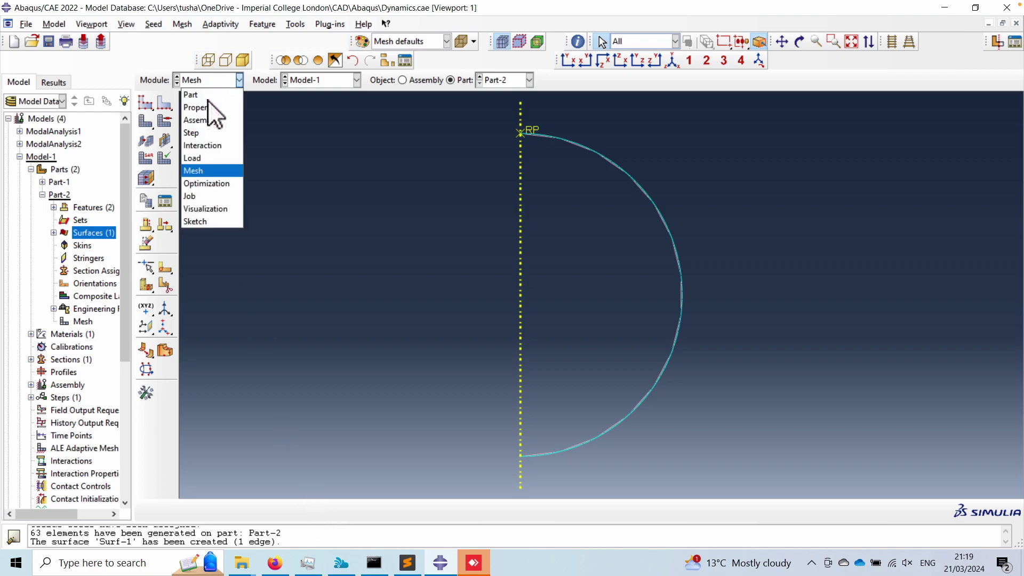
pyautogui.click(210, 144)
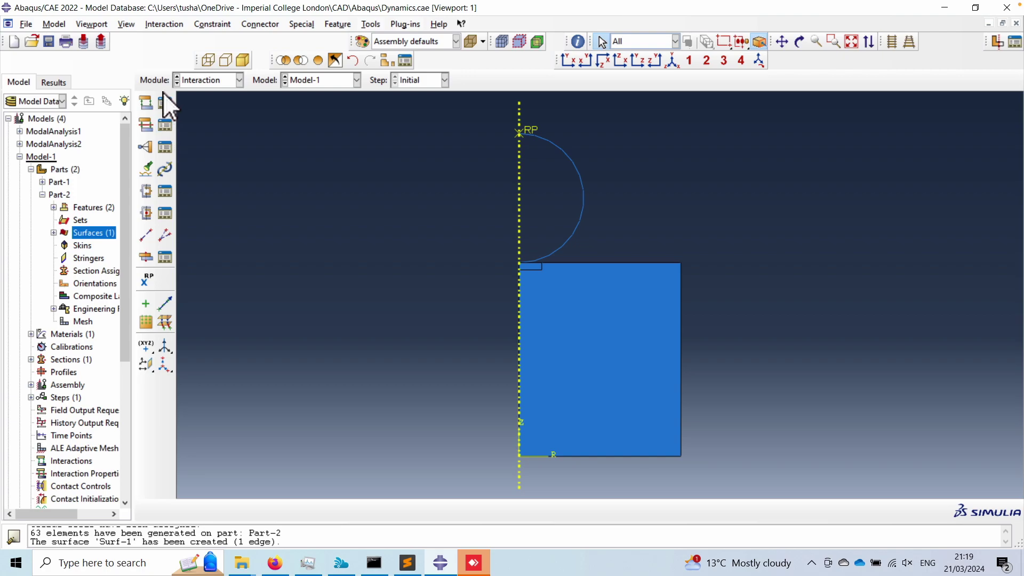
pyautogui.click(165, 100)
pyautogui.click(401, 315)
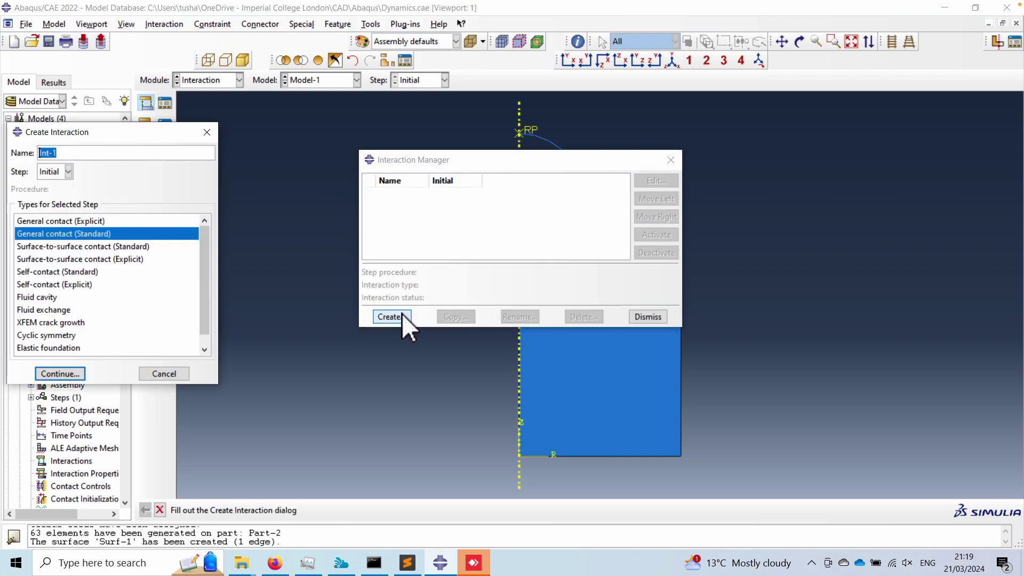
pyautogui.click(75, 246)
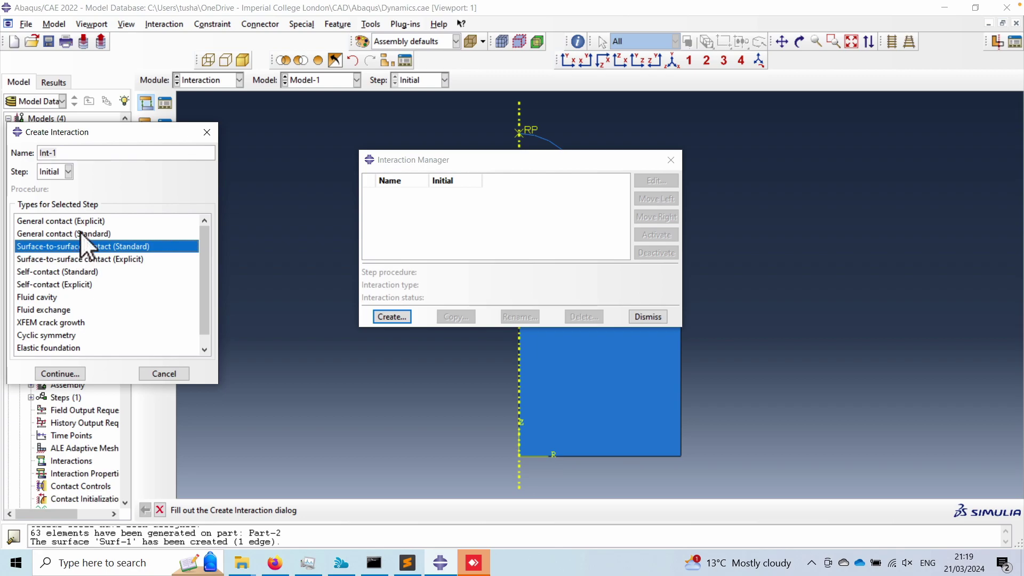
pyautogui.click(67, 373)
pyautogui.moveTo(550, 160); pyautogui.dragTo(311, 136)
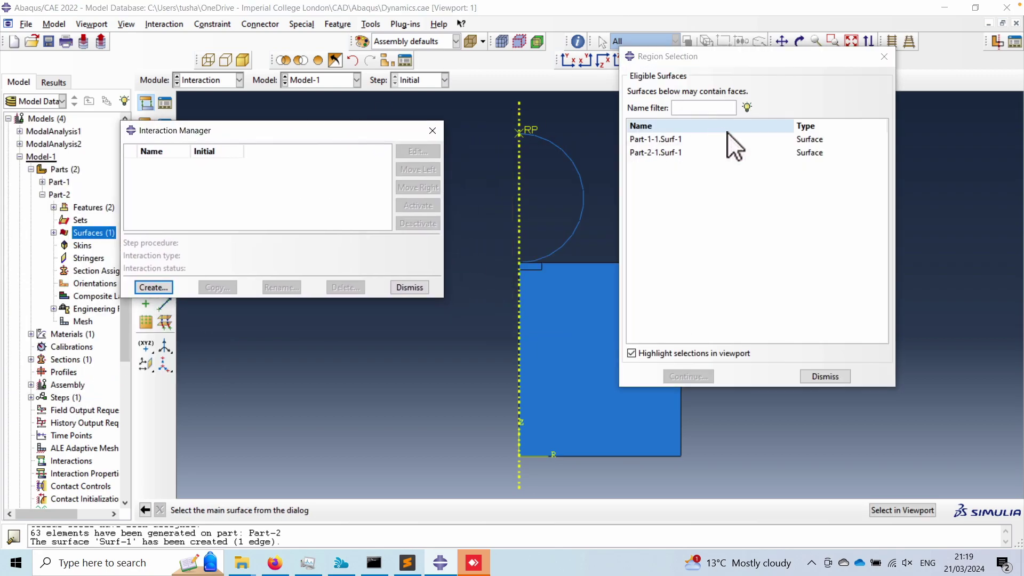
pyautogui.click(667, 153)
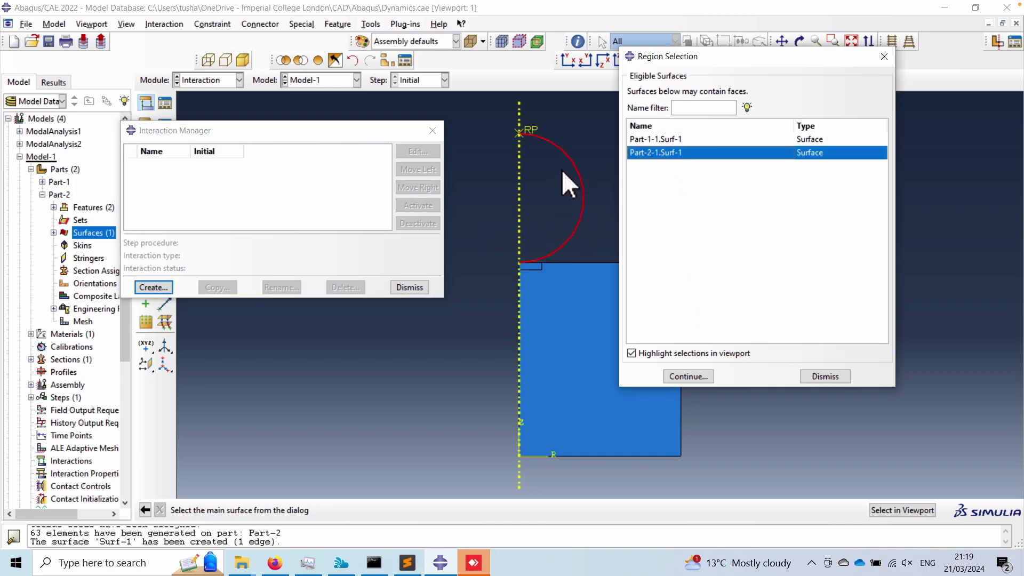
pyautogui.click(688, 375)
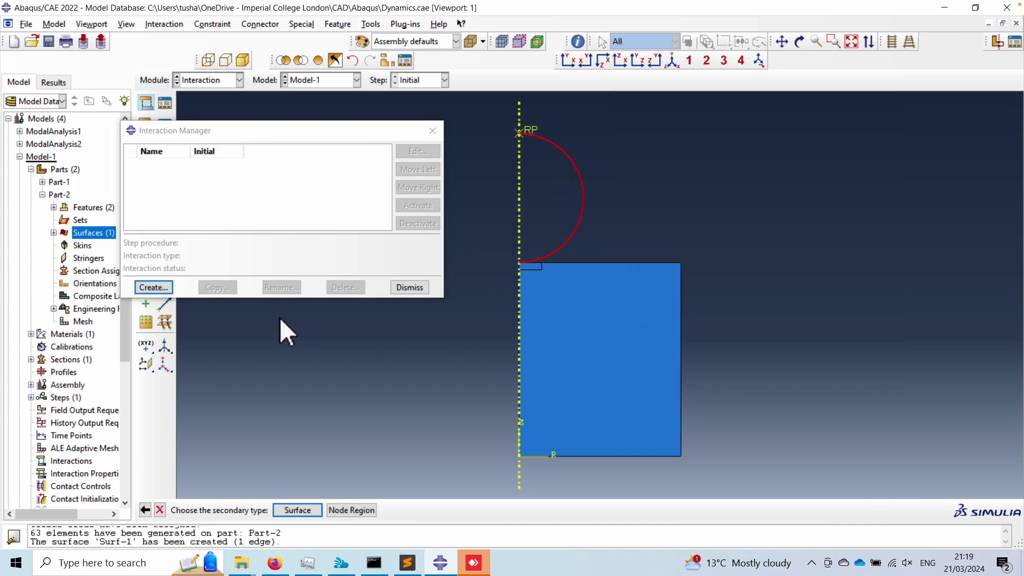
# - Assign Part-1-1.Surf-1 on the block's upper edge as the interaction's secondary surface
pyautogui.click(295, 510)
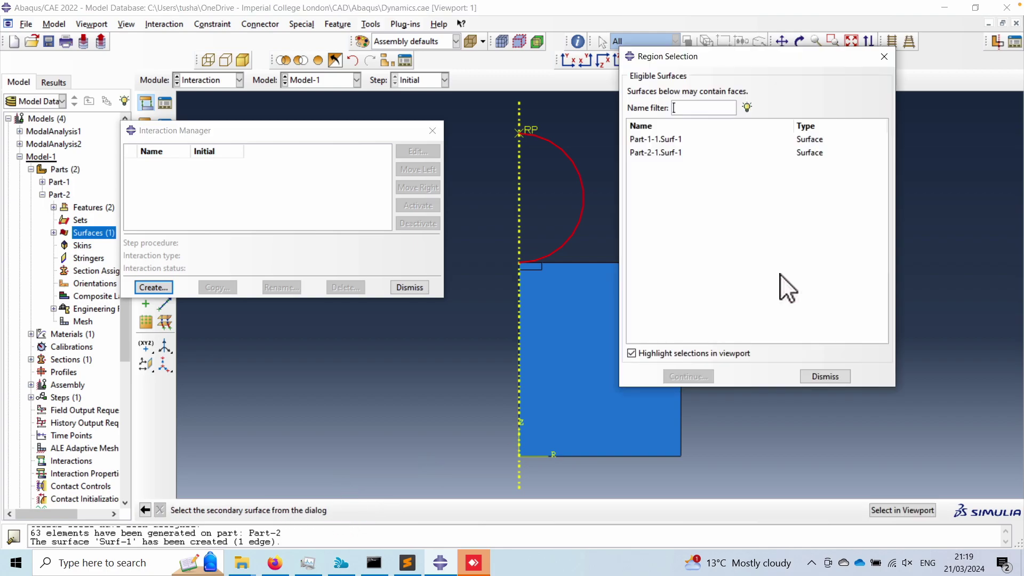
pyautogui.click(661, 142)
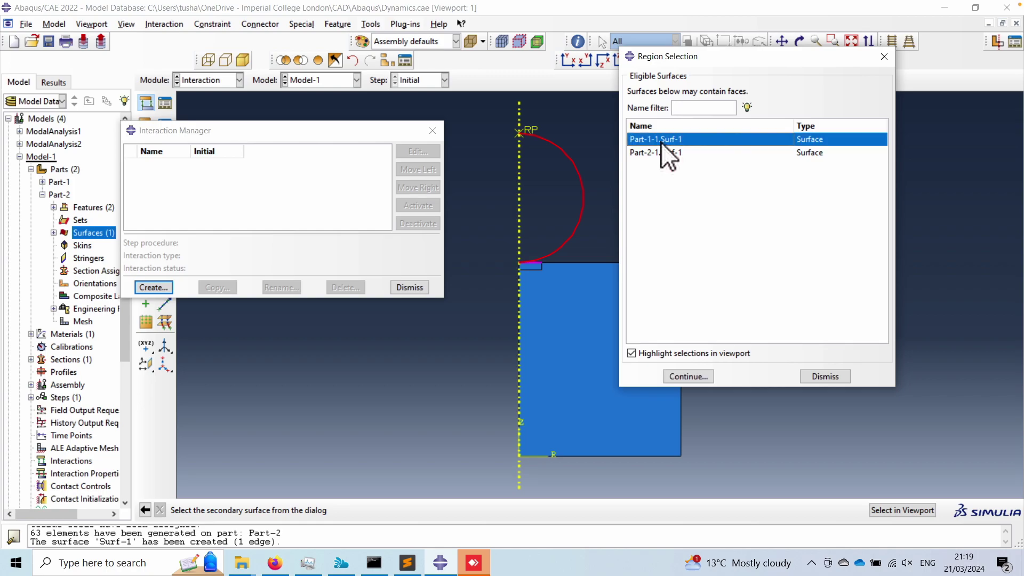
pyautogui.scroll(-3, 545, 258)
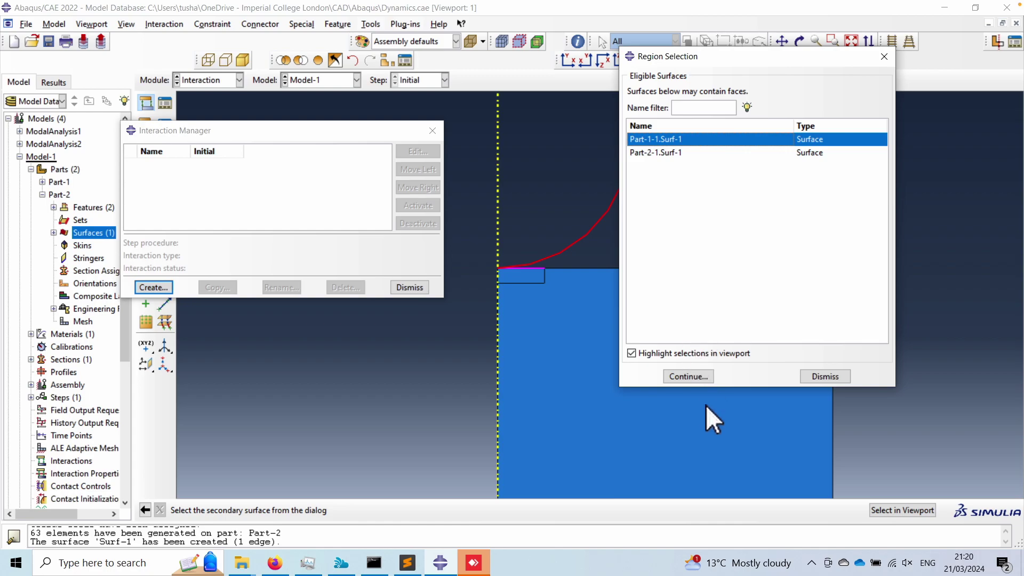
pyautogui.click(688, 376)
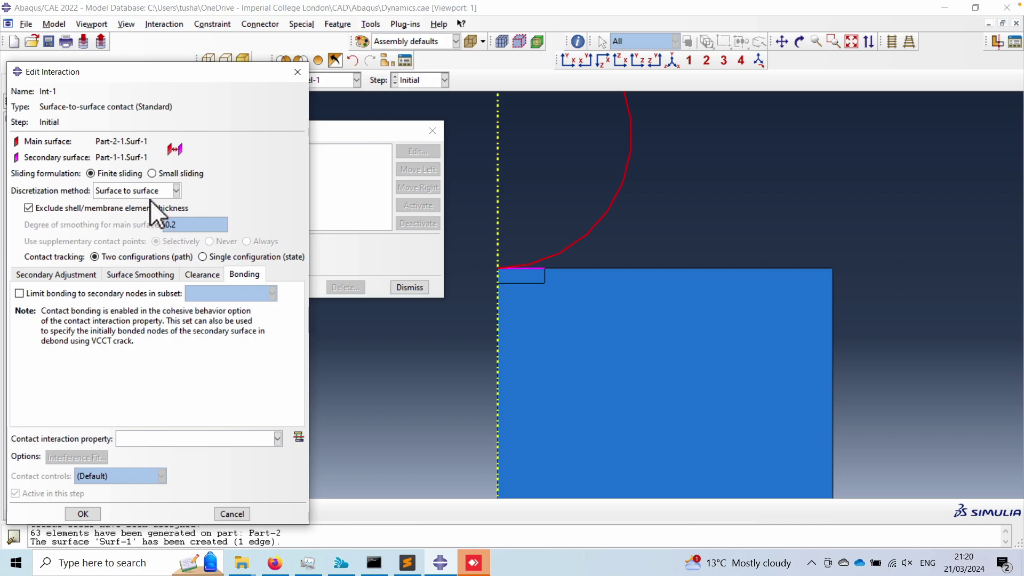
# - Set the contact to small sliding, adjust secondary nodes only to remove overclosure, and automatically smooth 3D geometry surfaces when applicable
pyautogui.click(154, 173)
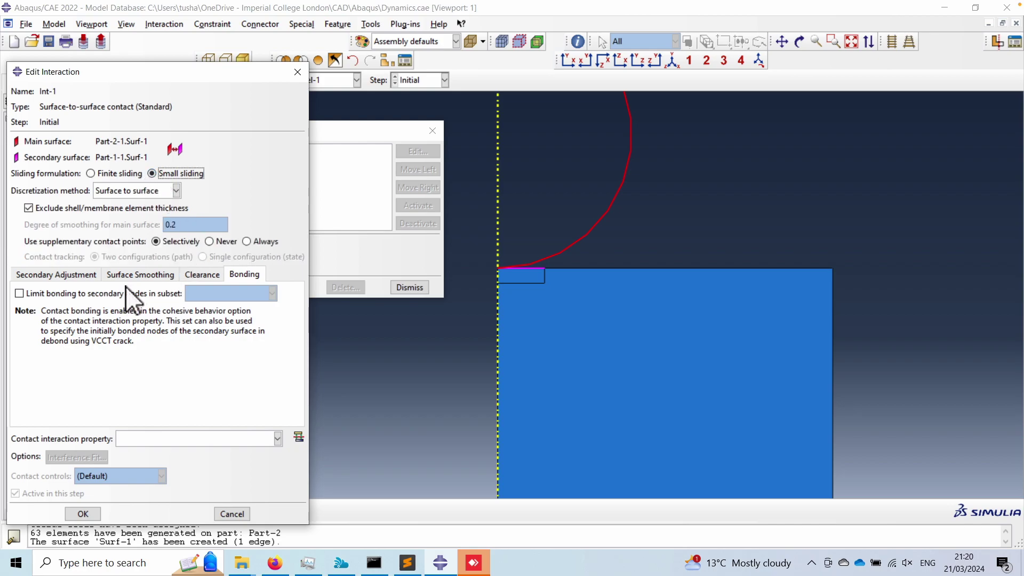
pyautogui.click(69, 274)
pyautogui.click(63, 307)
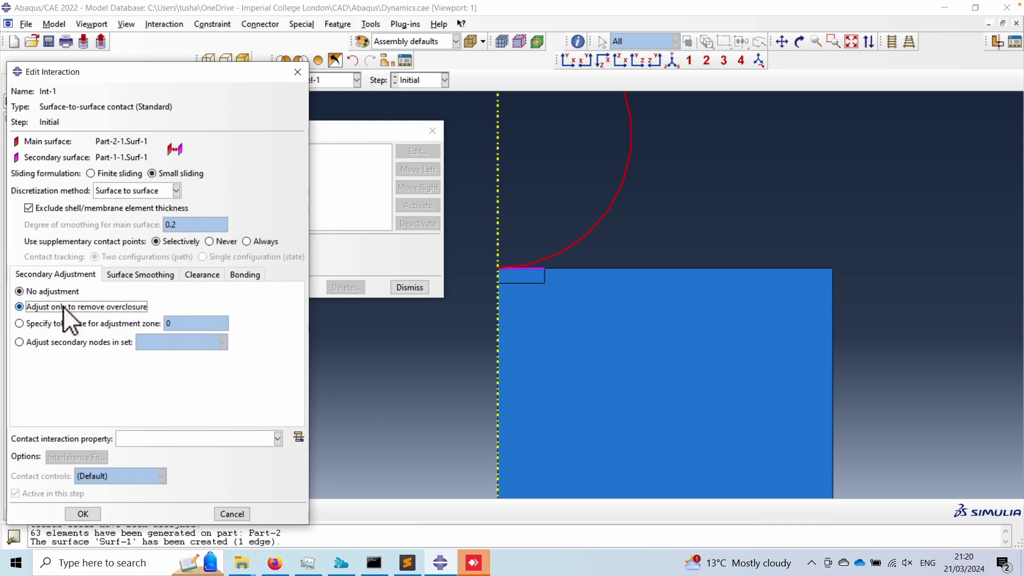
pyautogui.click(127, 276)
pyautogui.click(74, 306)
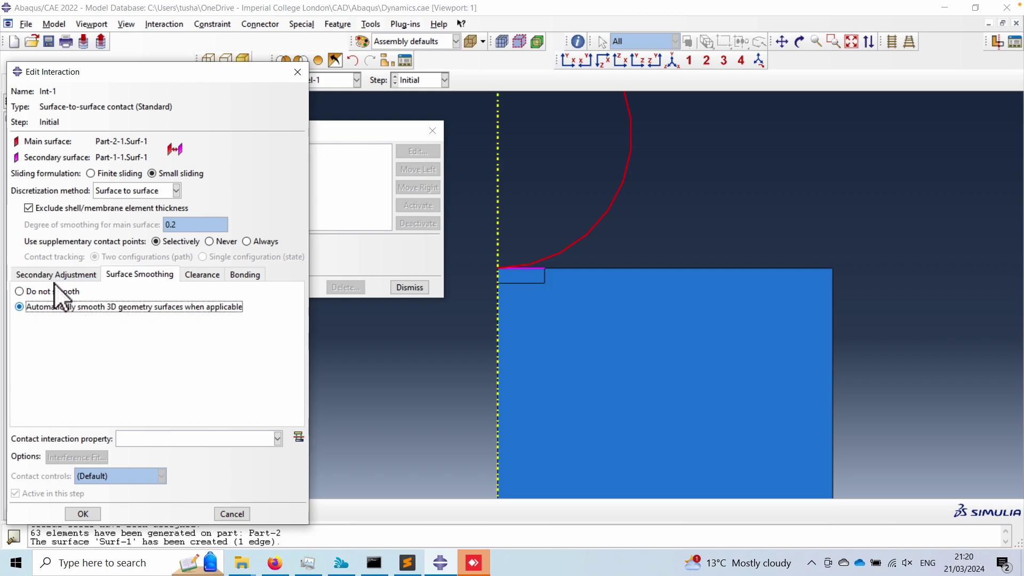
# - Create a contact property with frictionless tangential behavior and "Hard" contact normal behavior, and complete the interaction with it
pyautogui.click(296, 438)
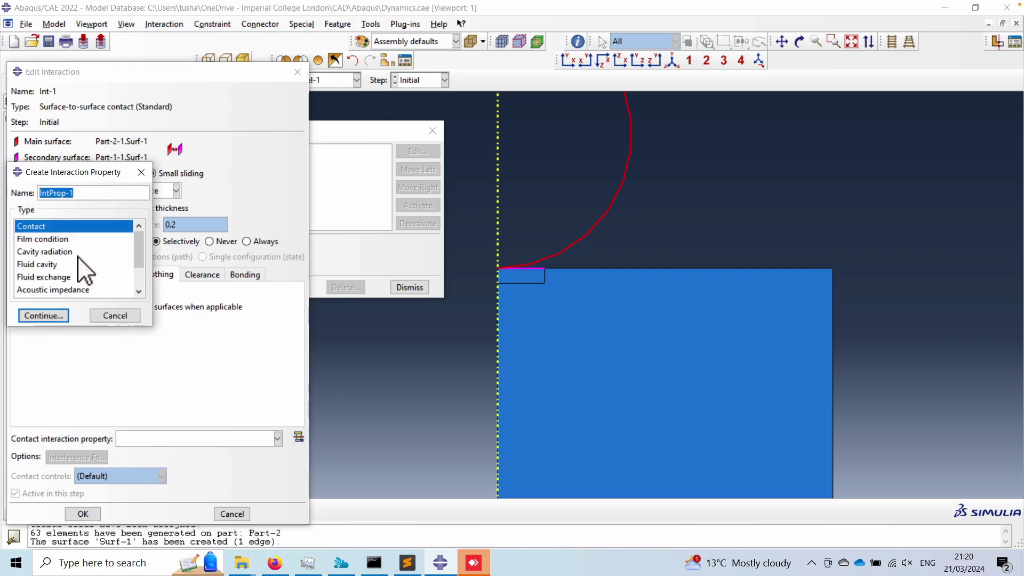
pyautogui.click(43, 312)
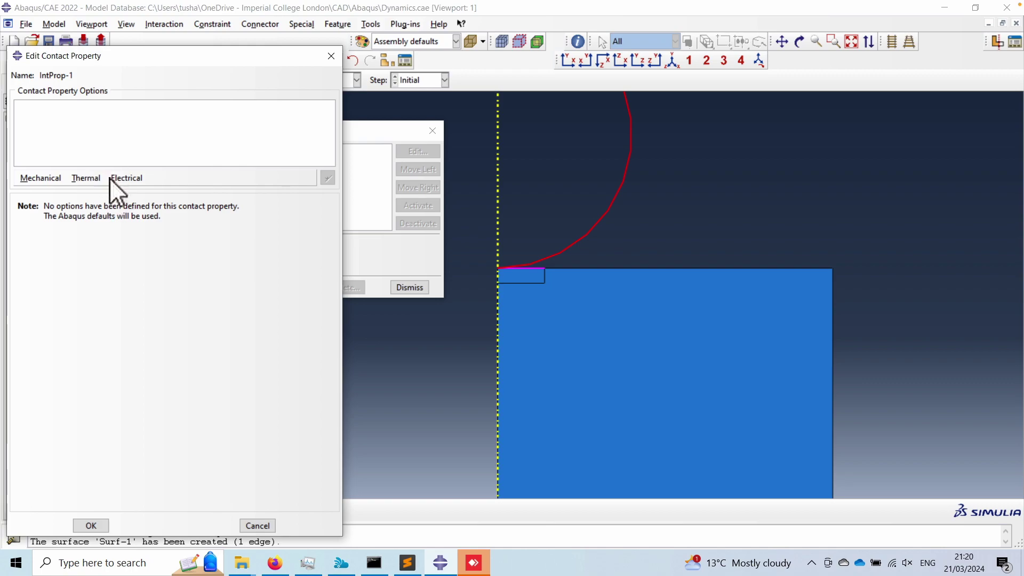
pyautogui.click(41, 181)
pyautogui.click(56, 193)
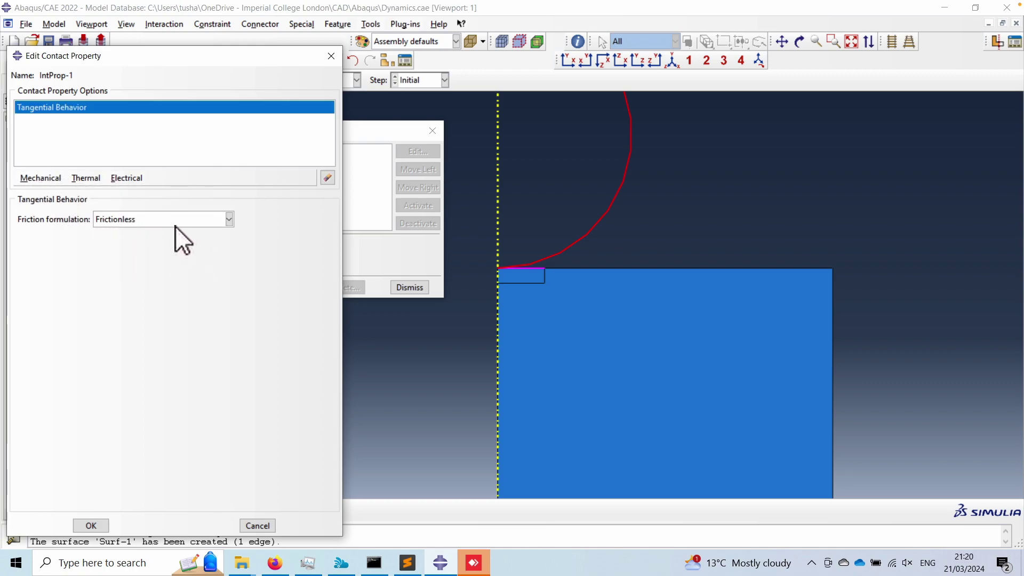
pyautogui.click(40, 178)
pyautogui.click(53, 201)
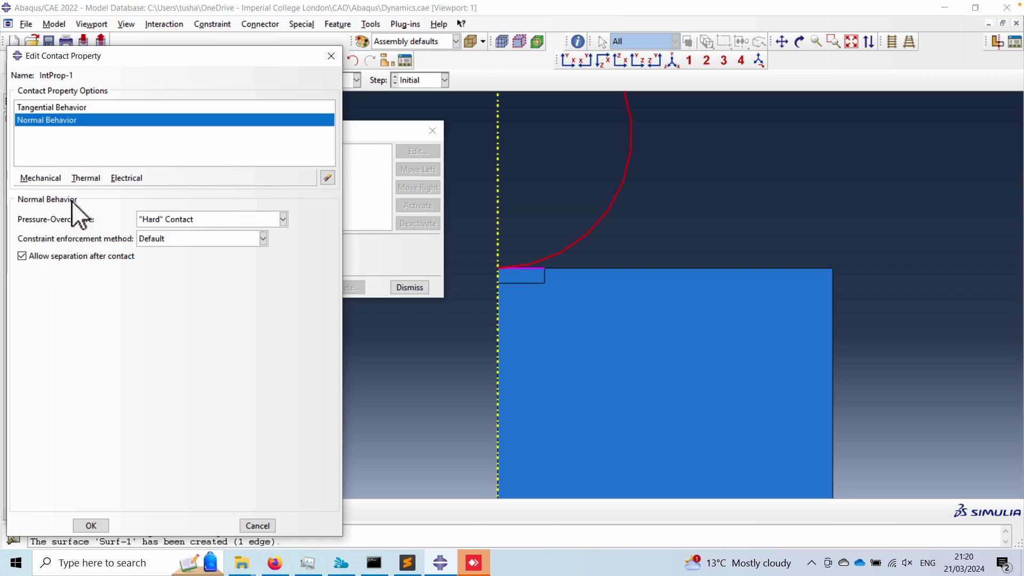
pyautogui.click(90, 526)
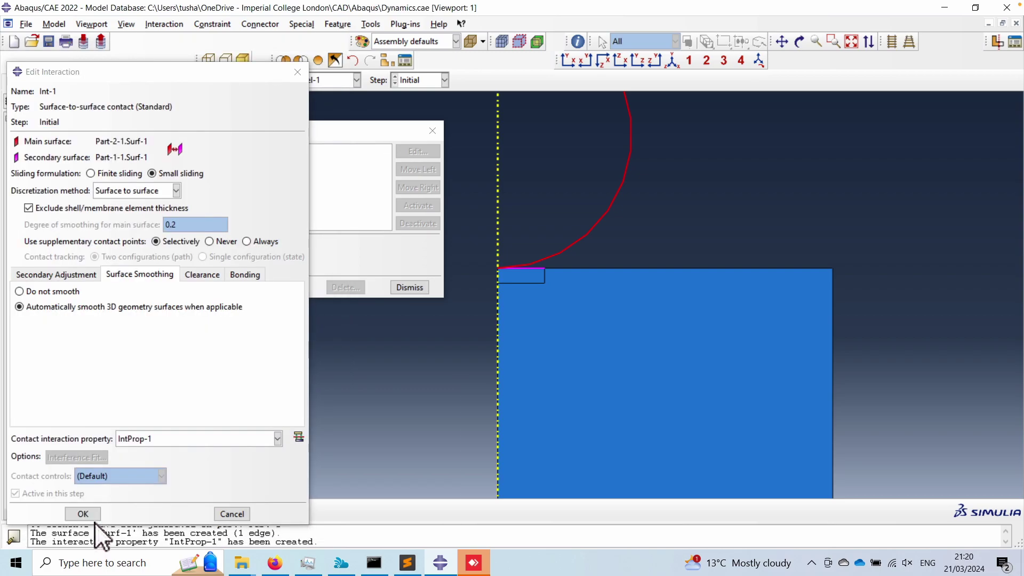
pyautogui.click(83, 513)
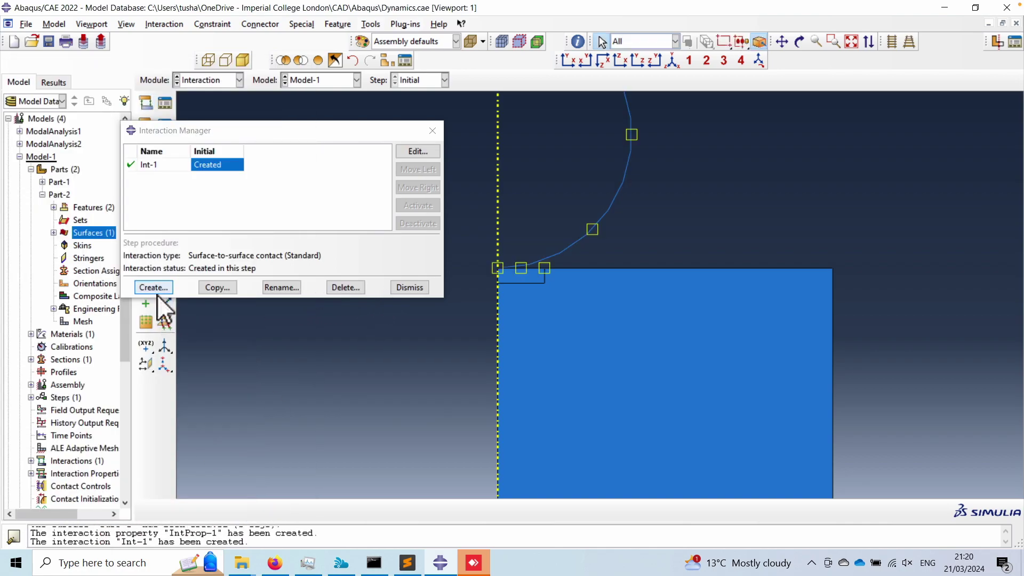
pyautogui.click(570, 61)
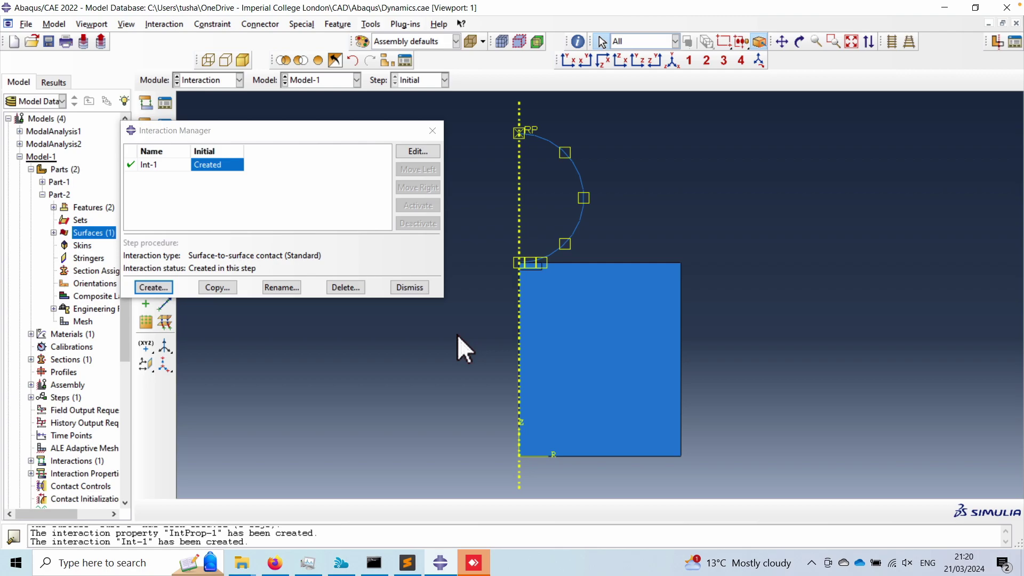
pyautogui.click(414, 288)
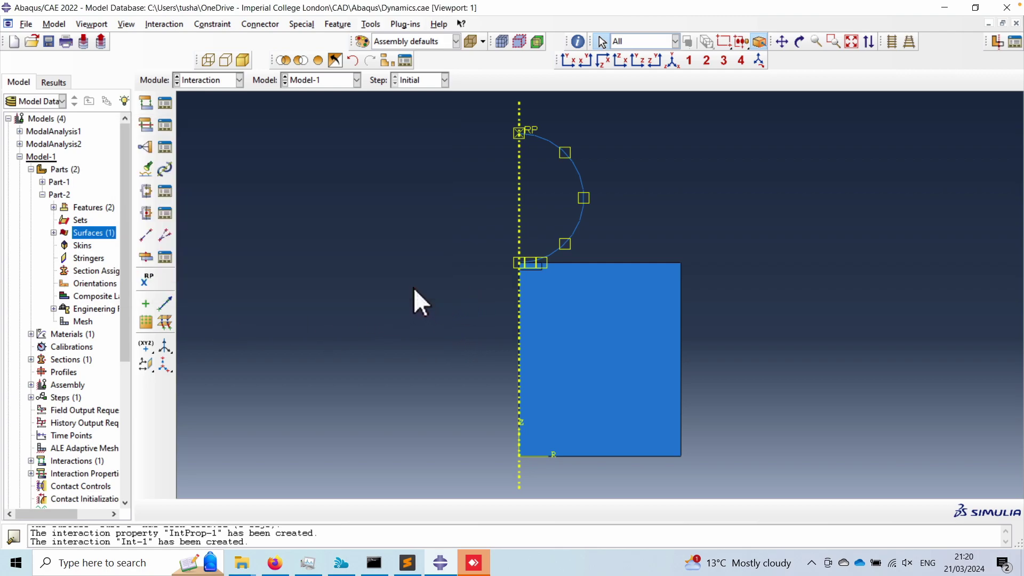
# - Create a geometry set named RP on Part-2 containing its reference point
pyautogui.click(205, 82)
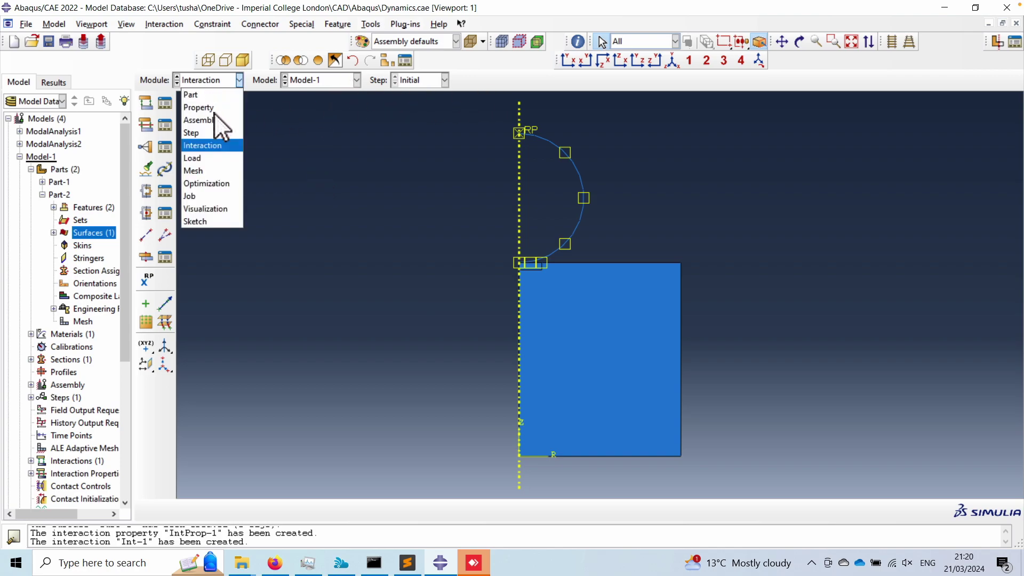
pyautogui.click(199, 134)
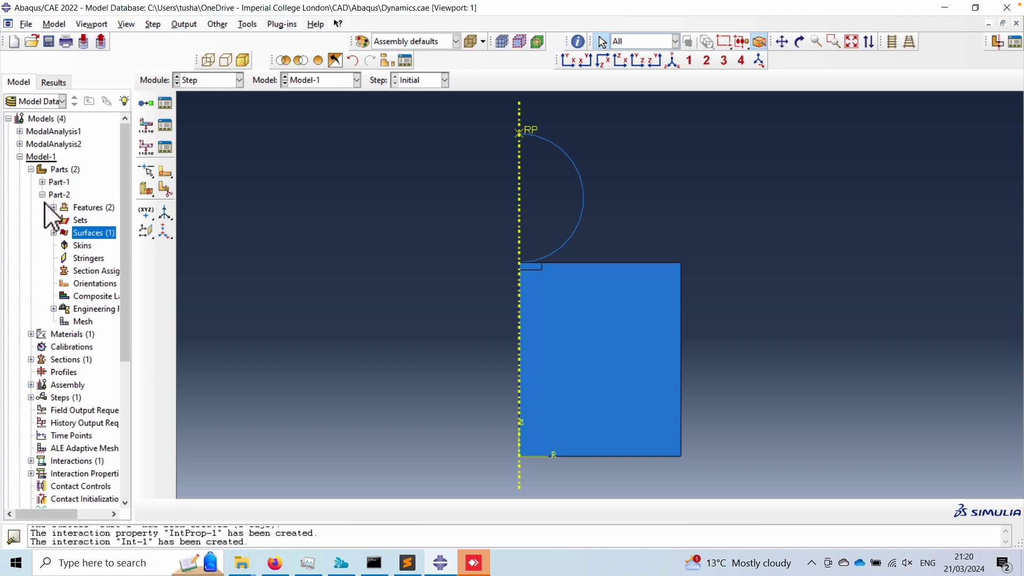
pyautogui.doubleClick(75, 221)
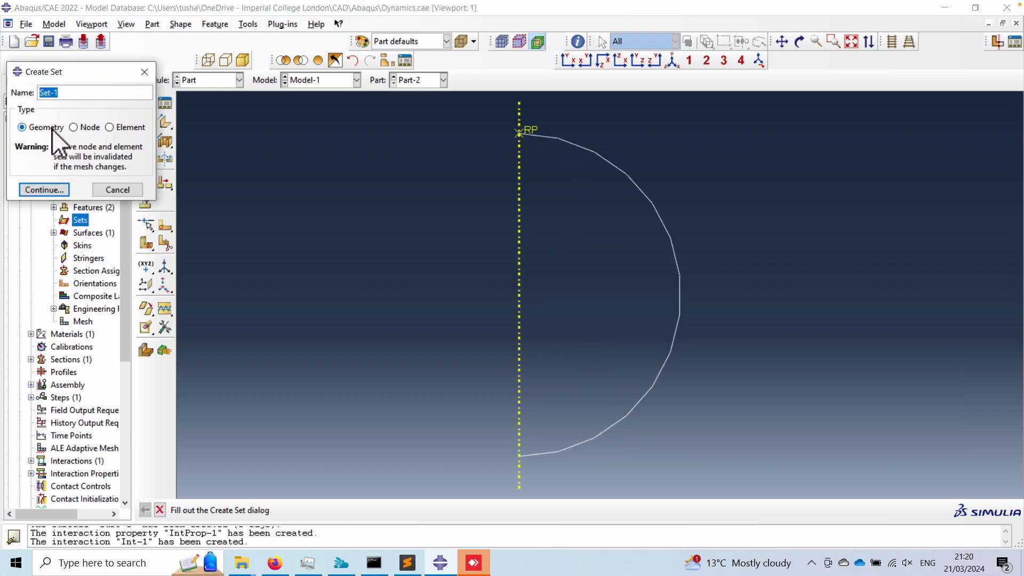
pyautogui.write('RP')
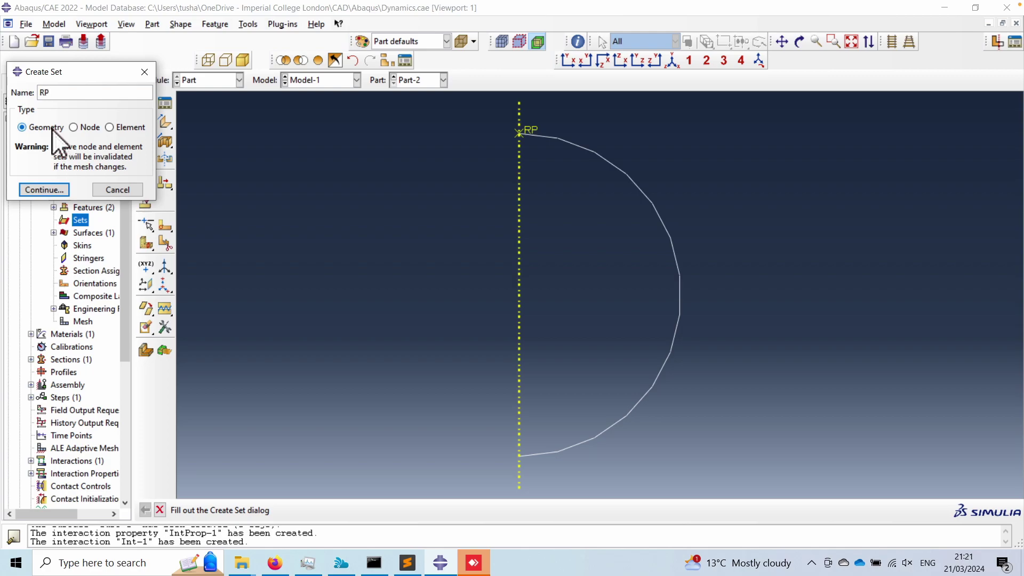
pyautogui.click(42, 190)
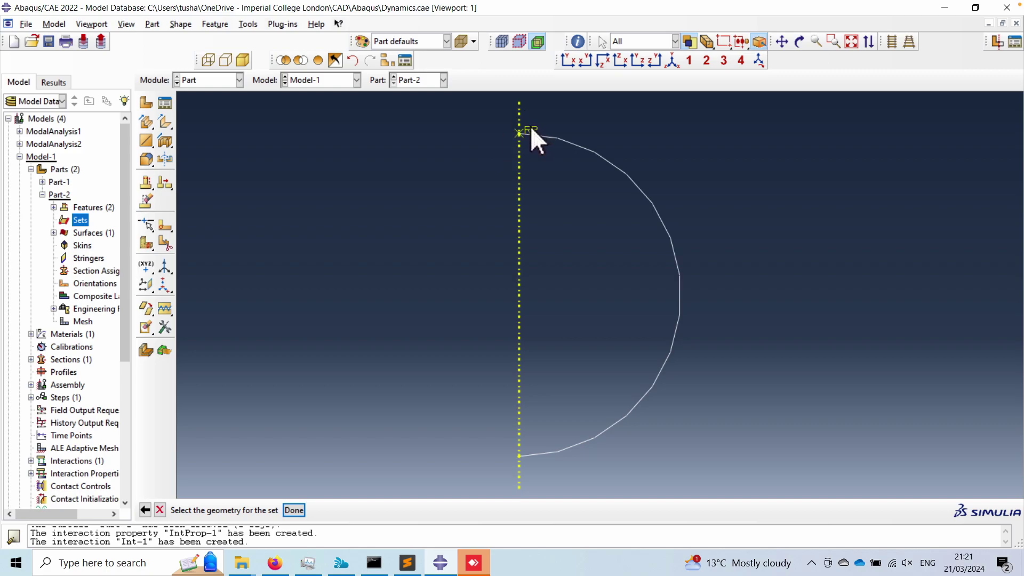
pyautogui.click(297, 510)
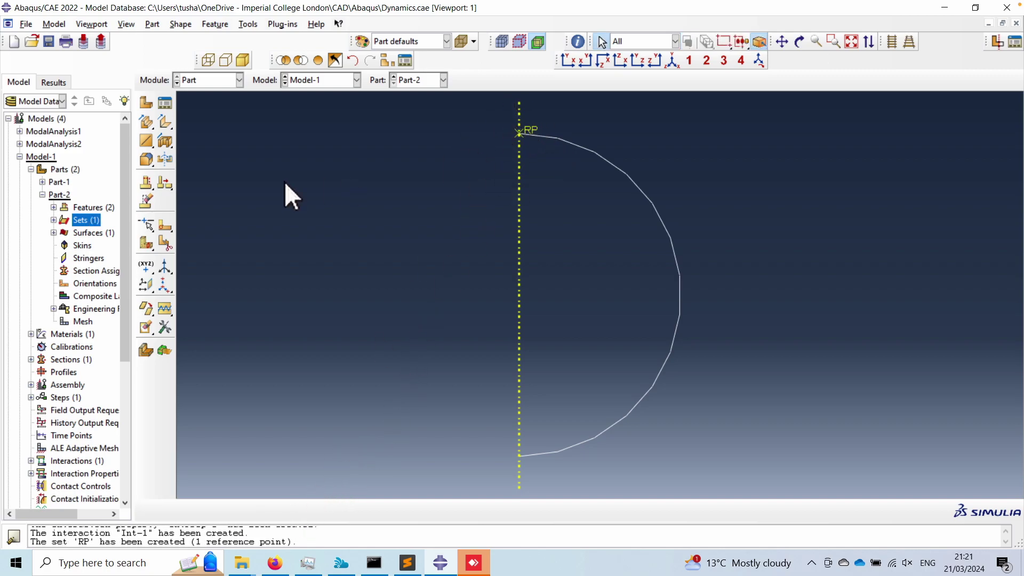
# - Create a Static, General step after the Initial step
pyautogui.click(193, 82)
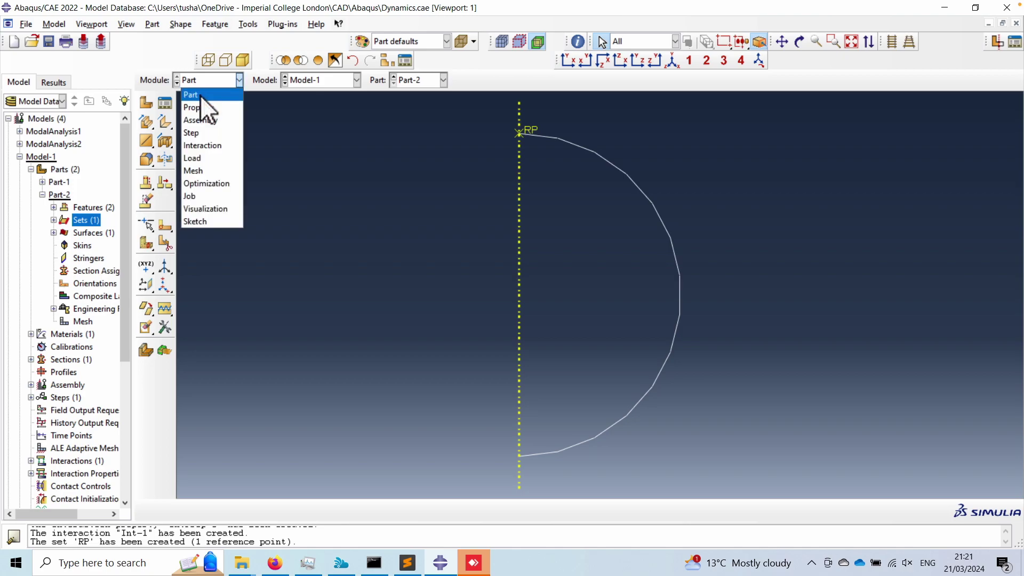
pyautogui.click(205, 132)
pyautogui.click(162, 104)
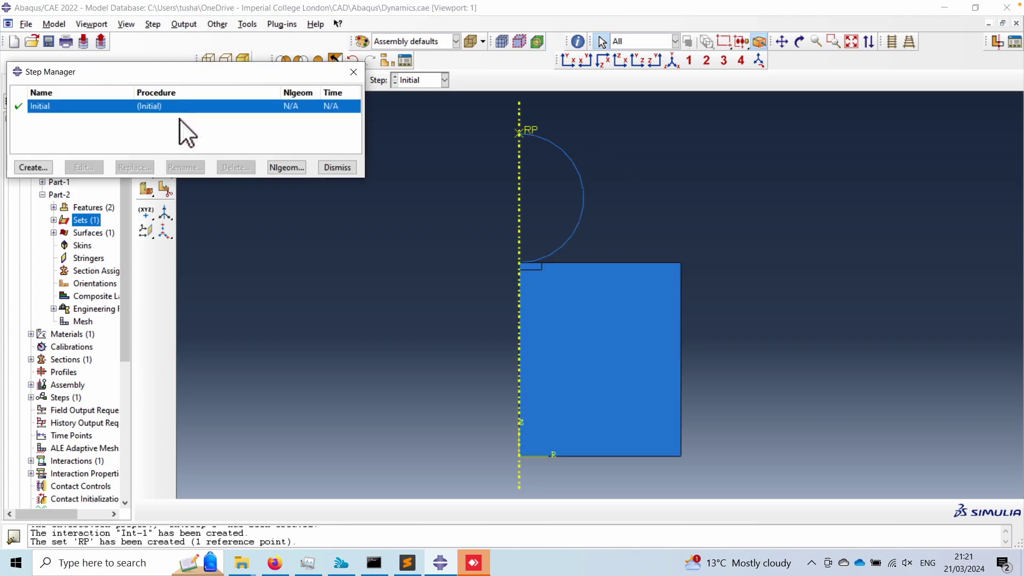
pyautogui.click(40, 170)
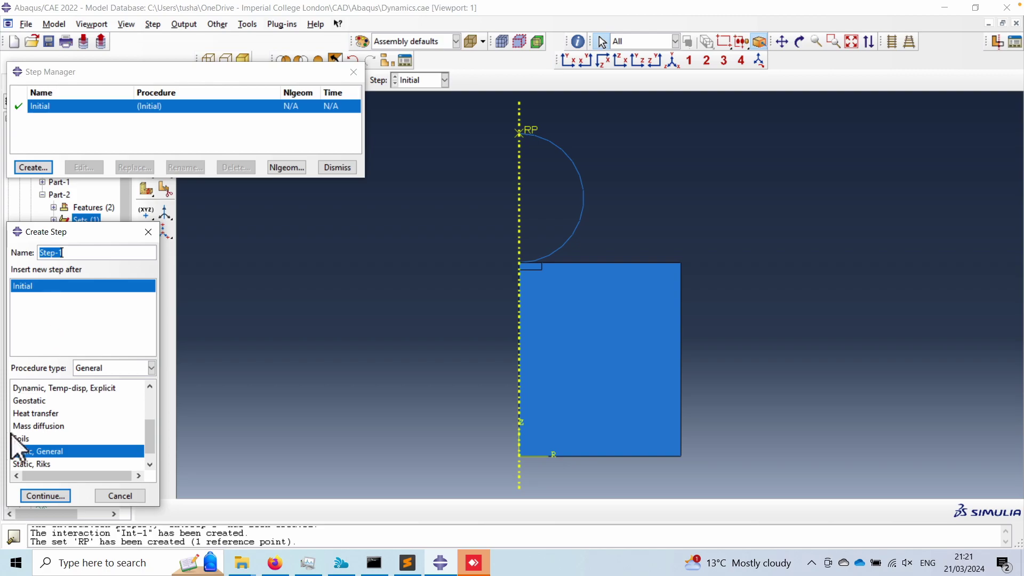
pyautogui.click(46, 493)
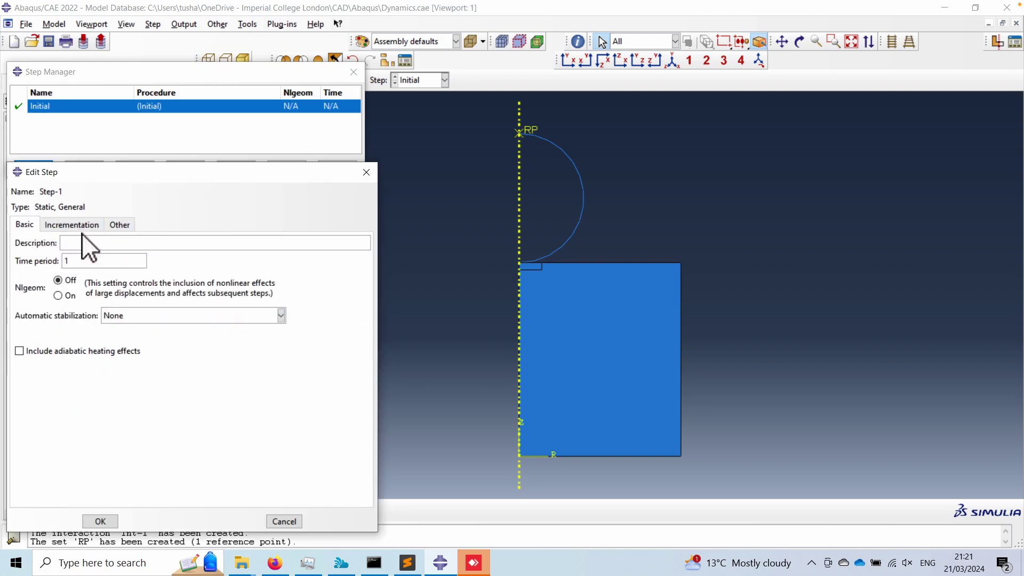
# - Set the static step's initial increment size to 0.01 and its maximum increment size to 0.02
pyautogui.click(74, 225)
pyautogui.doubleClick(82, 290)
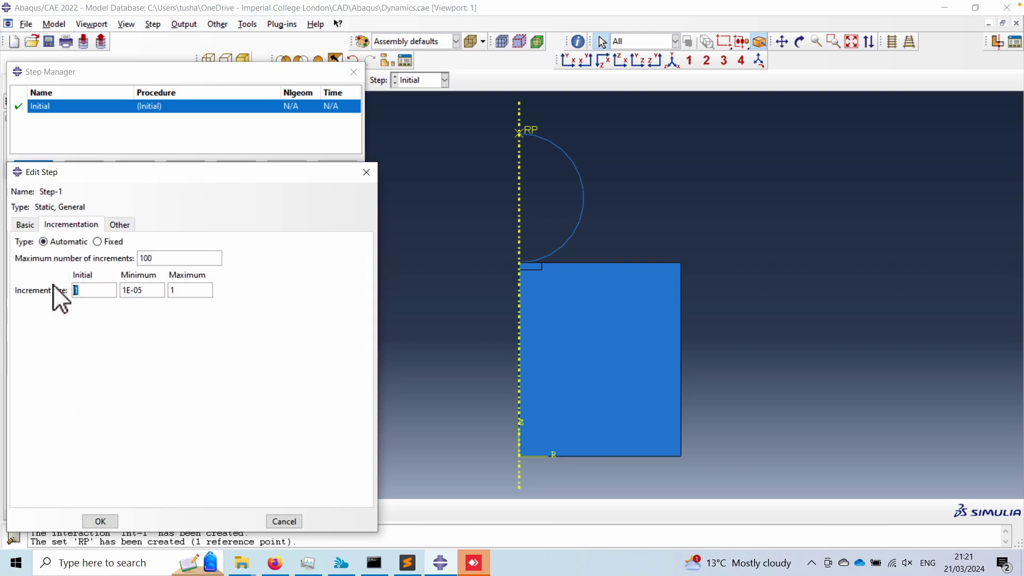
pyautogui.write('0.01')
pyautogui.doubleClick(178, 290)
pyautogui.write('0.02')
pyautogui.click(100, 521)
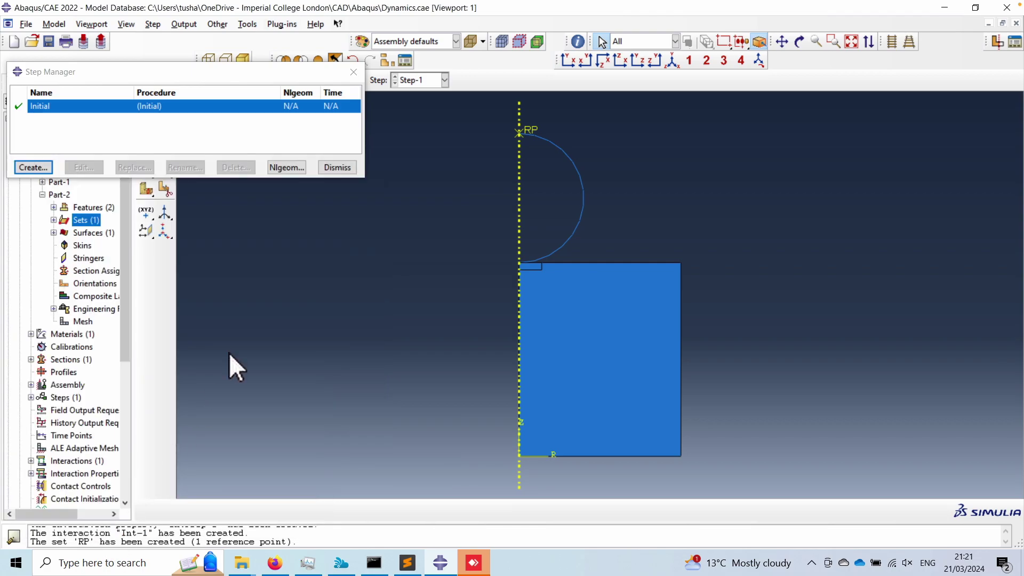
pyautogui.click(337, 167)
# - Switch to the Load module and open the Boundary Condition Manager clear of the model tree
pyautogui.click(211, 80)
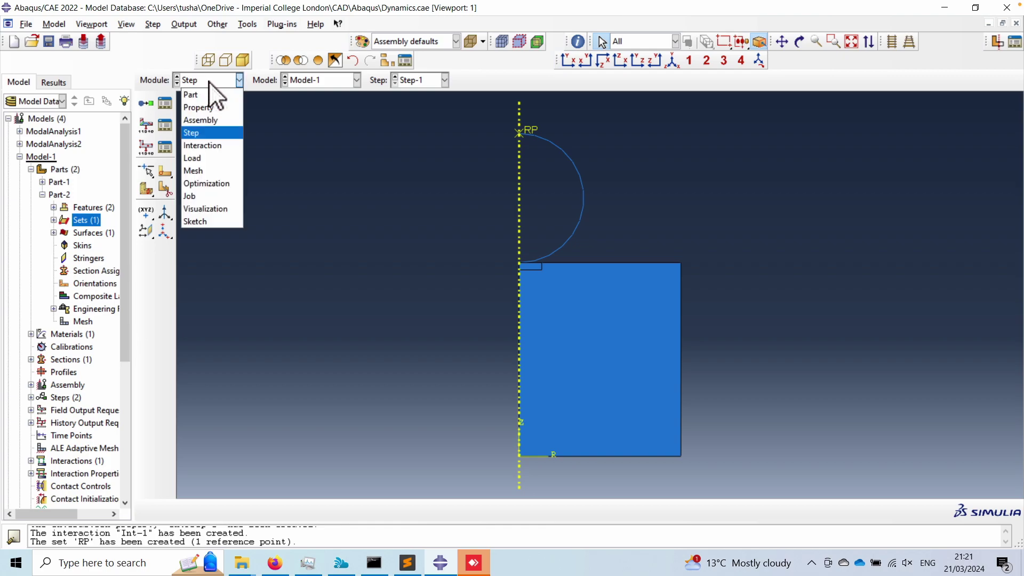
pyautogui.click(203, 158)
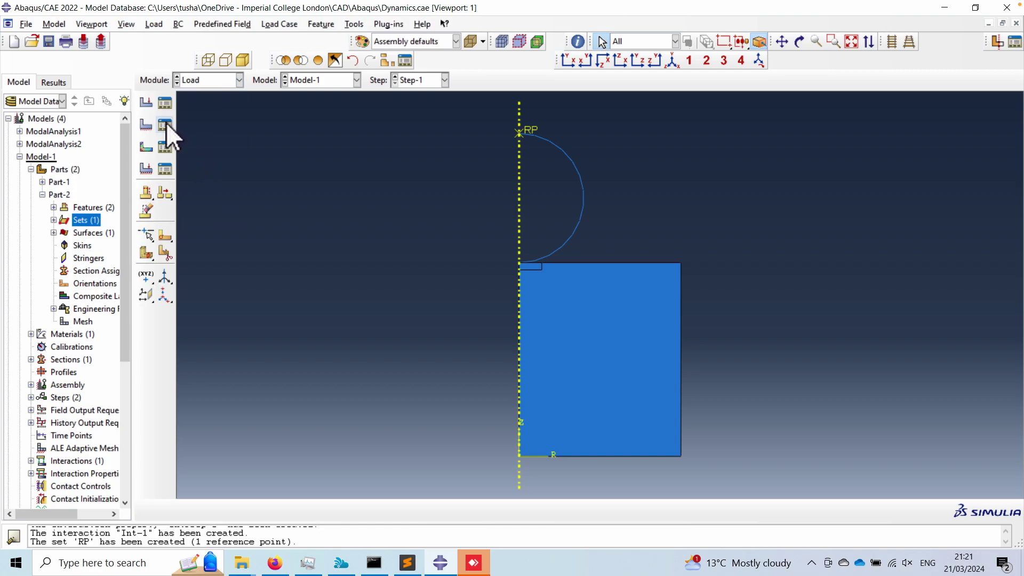
pyautogui.click(165, 125)
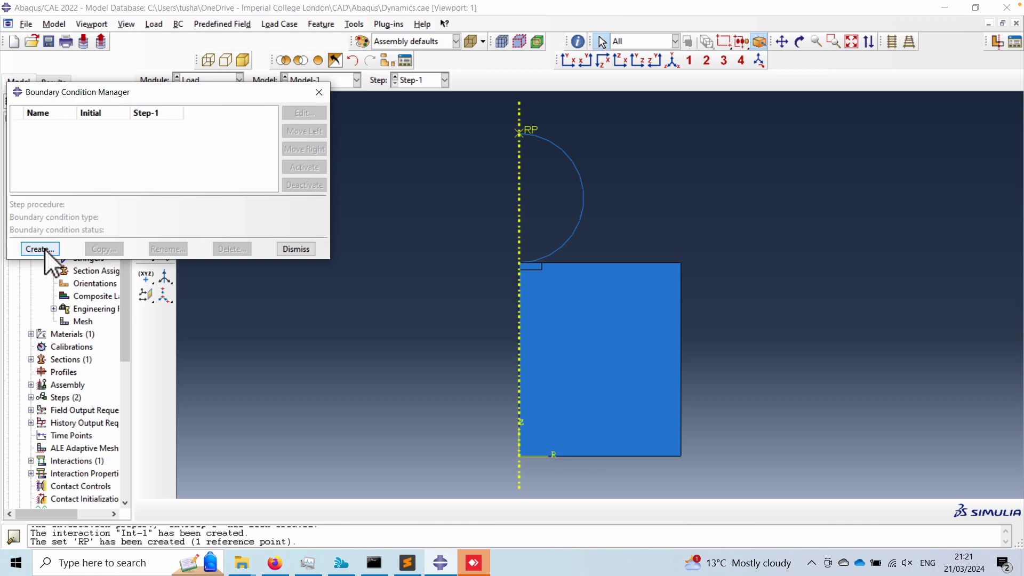
pyautogui.moveTo(154, 92); pyautogui.dragTo(497, 113)
# - Create a geometry set named bottom on Part-1 containing the block's bottom edge
pyautogui.click(42, 182)
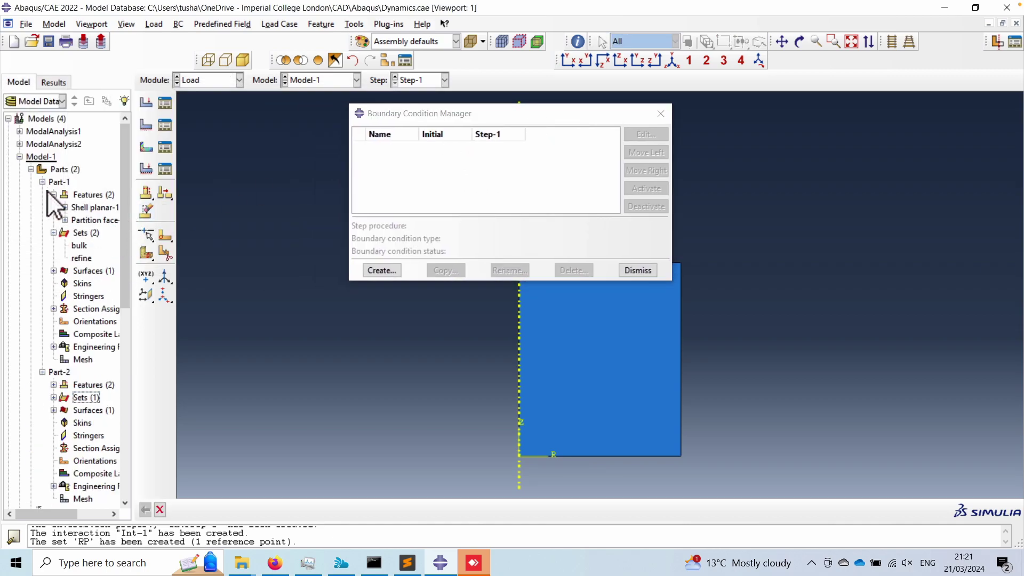
pyautogui.doubleClick(83, 232)
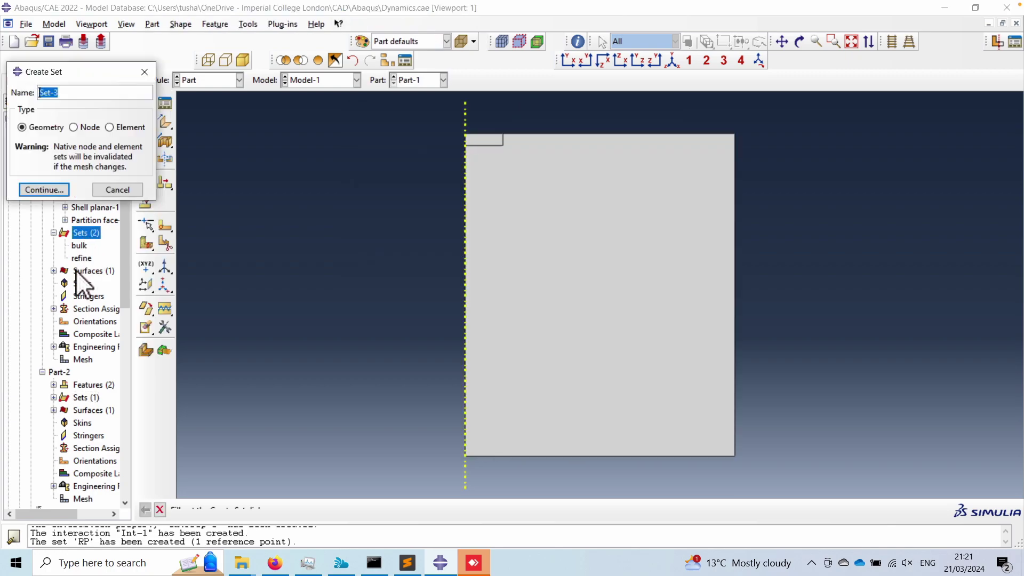
pyautogui.write('bottom')
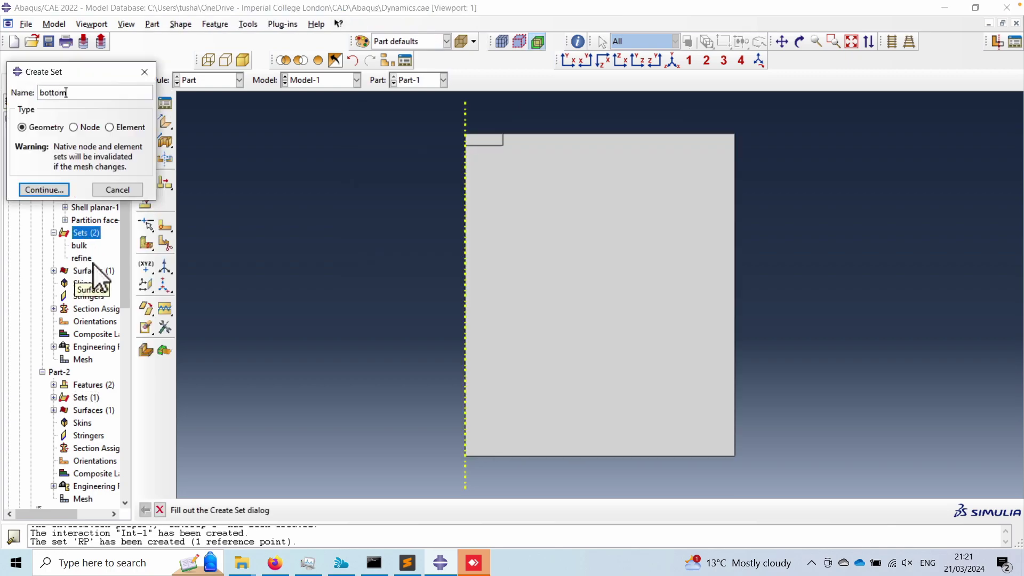
pyautogui.click(53, 186)
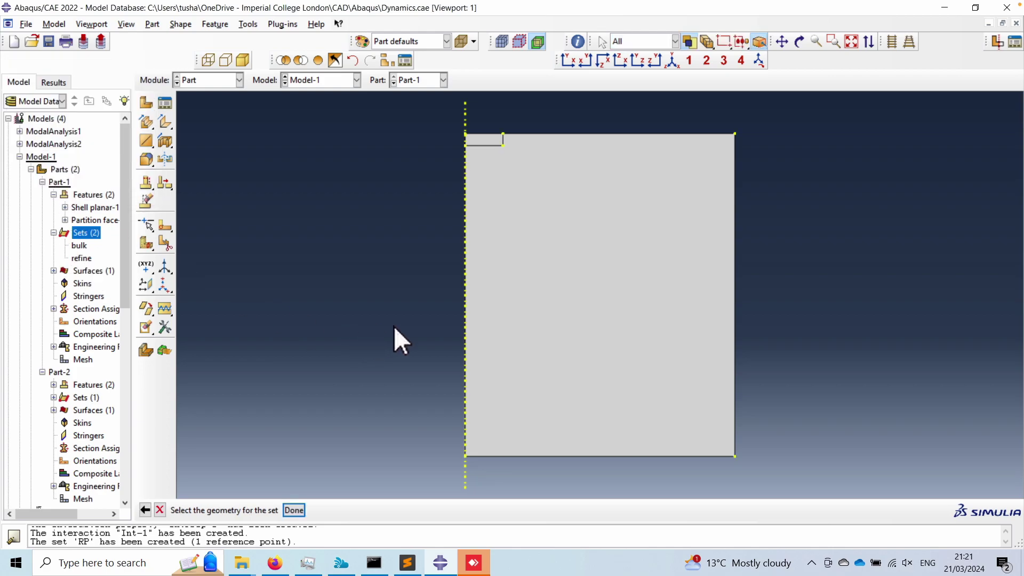
pyautogui.click(596, 456)
pyautogui.click(284, 509)
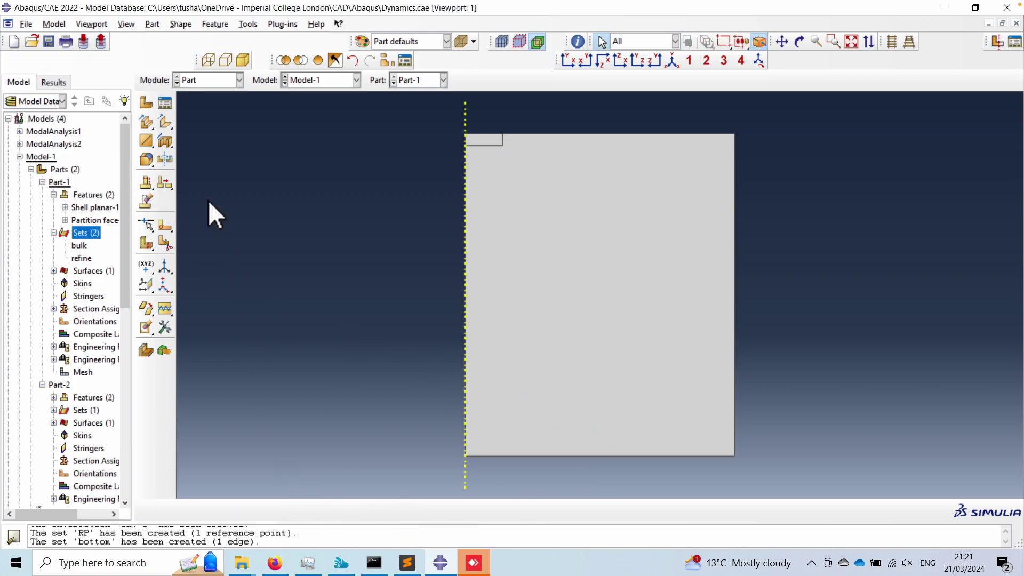
# - Create a Displacement/Rotation boundary condition in the Initial step on the set Part-1-1.bottom
pyautogui.click(207, 82)
pyautogui.click(199, 159)
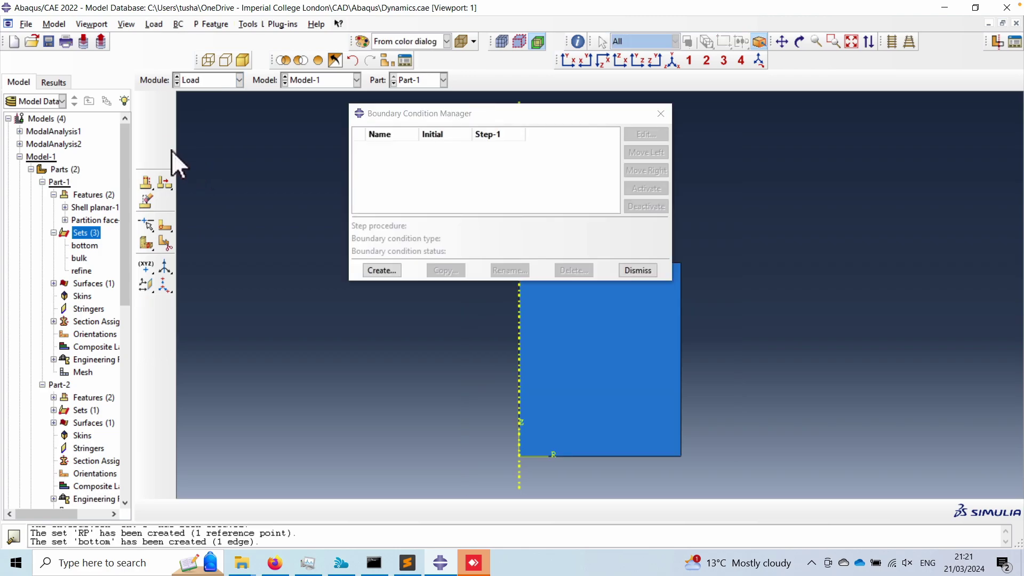
pyautogui.click(381, 270)
pyautogui.click(57, 213)
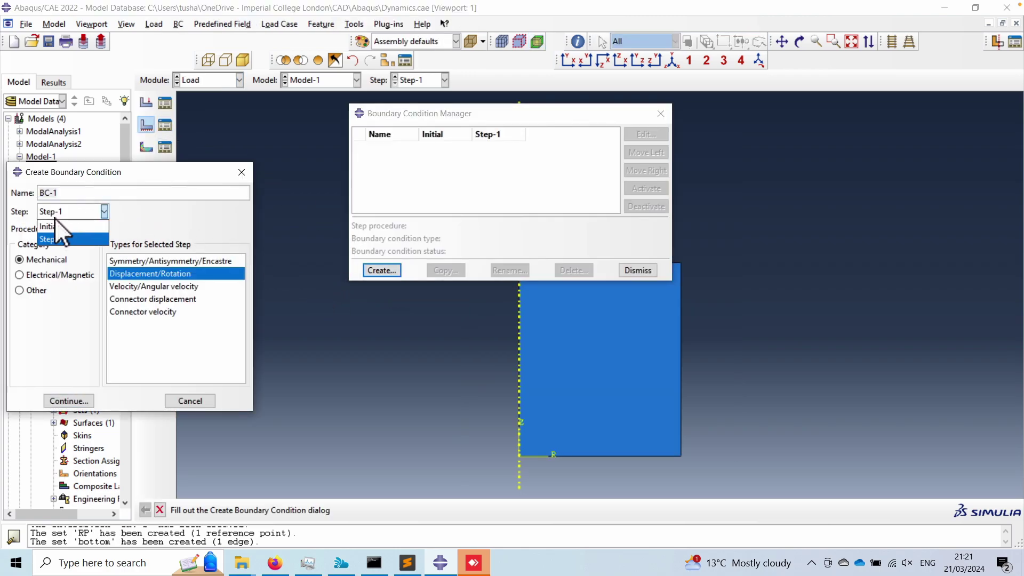
pyautogui.click(53, 225)
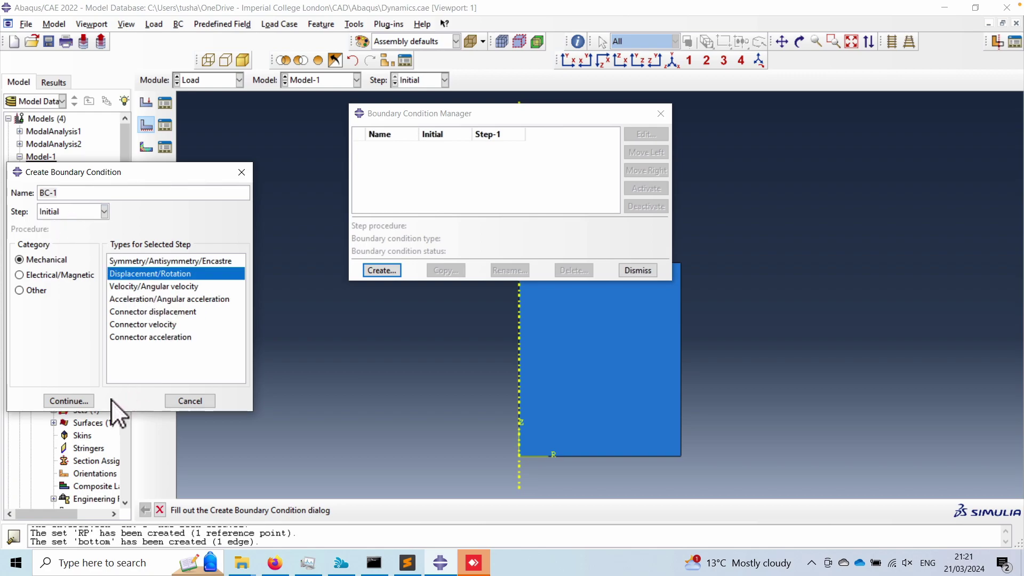
pyautogui.click(78, 397)
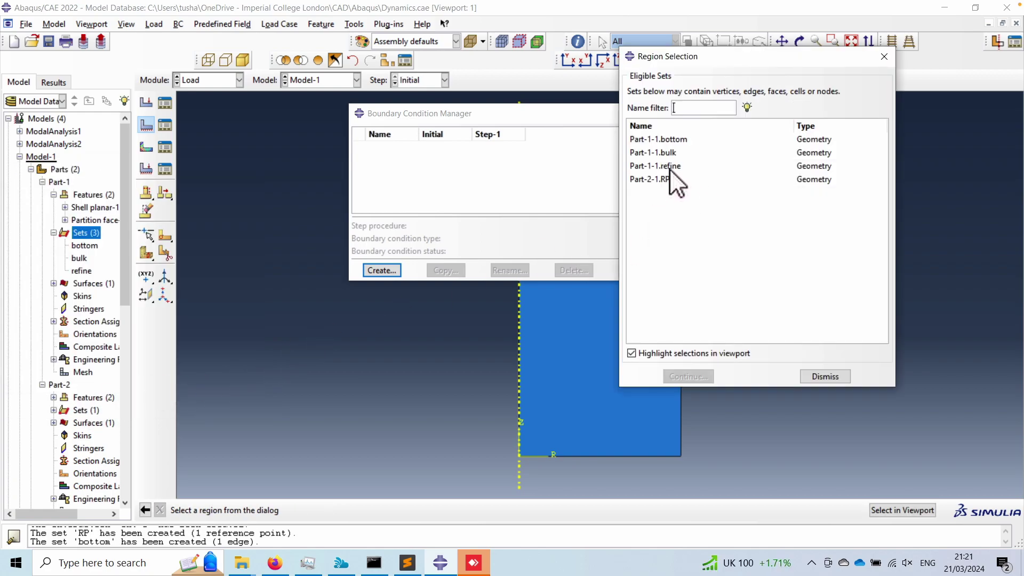
pyautogui.click(682, 139)
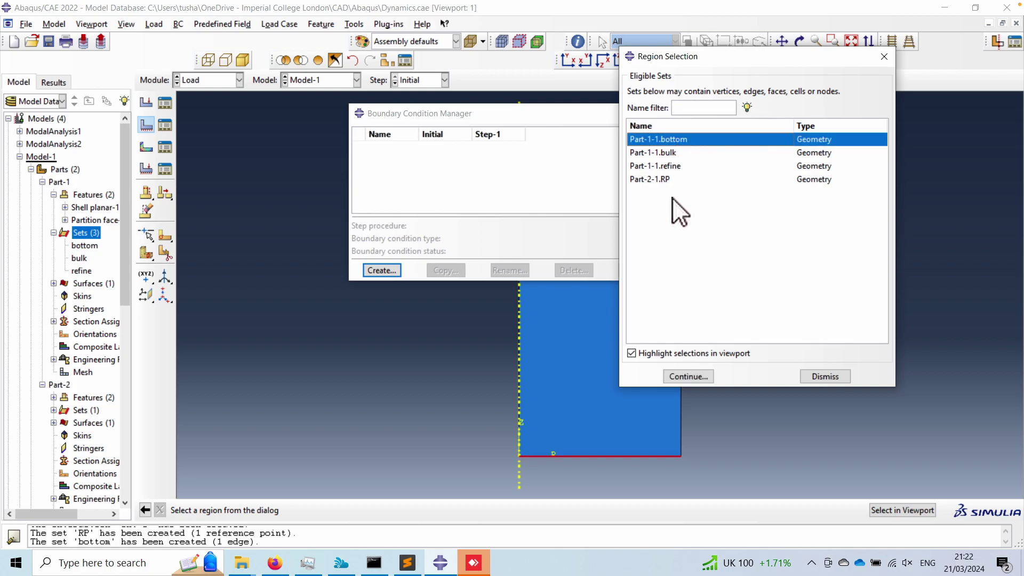
pyautogui.click(689, 376)
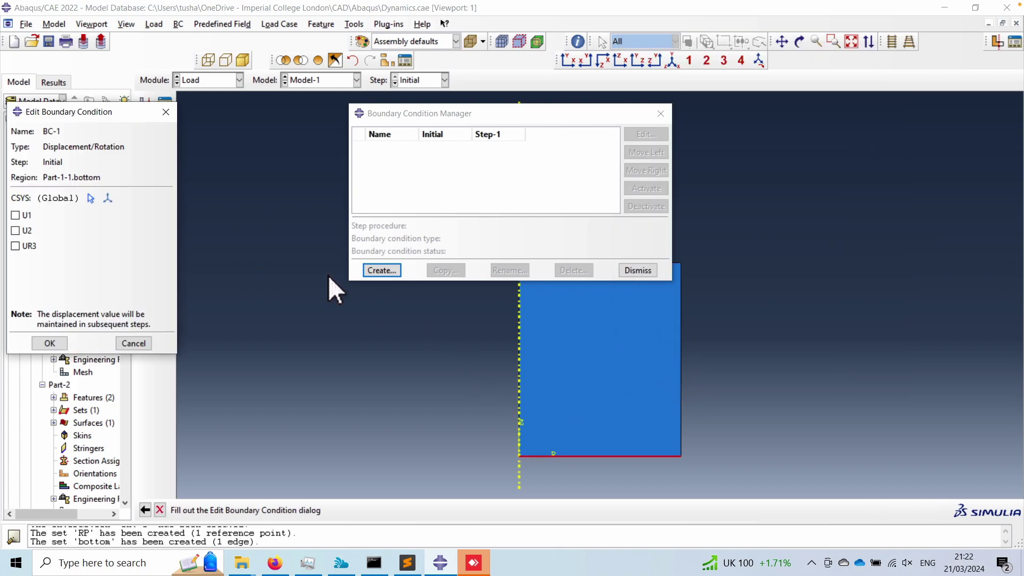
# - Constrain U1, U2 and UR3 in the bottom edge's boundary condition
pyautogui.click(23, 230)
pyautogui.click(27, 244)
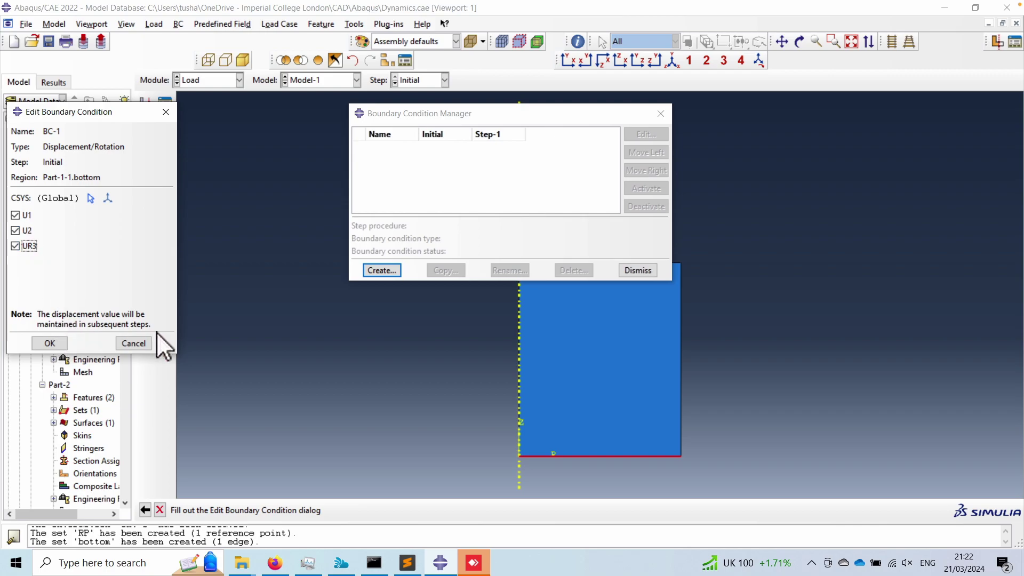
pyautogui.click(49, 343)
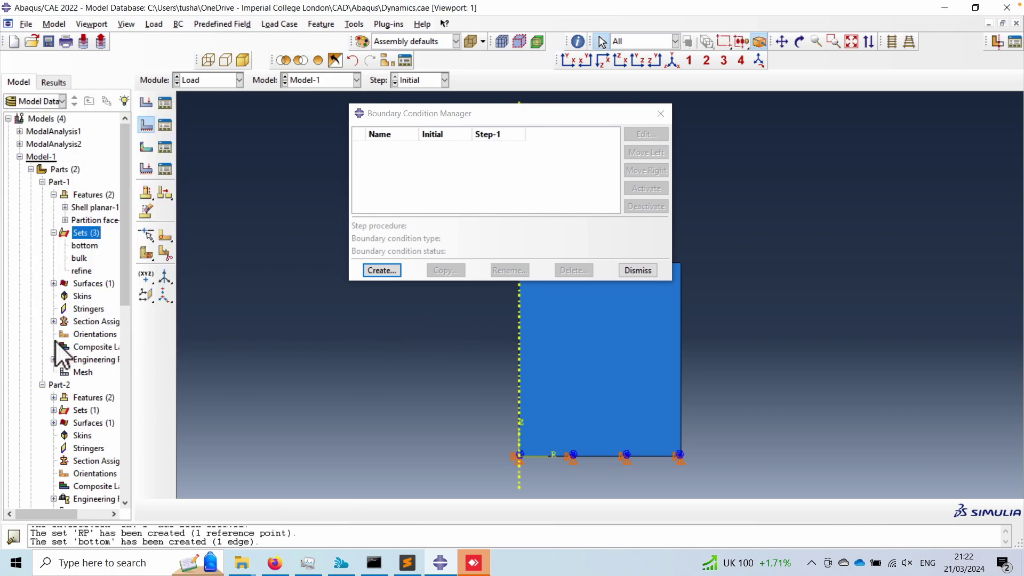
# - Create a Displacement/Rotation boundary condition in Step-1 on the set Part-2-1.RP
pyautogui.click(385, 270)
pyautogui.click(60, 212)
pyautogui.click(60, 239)
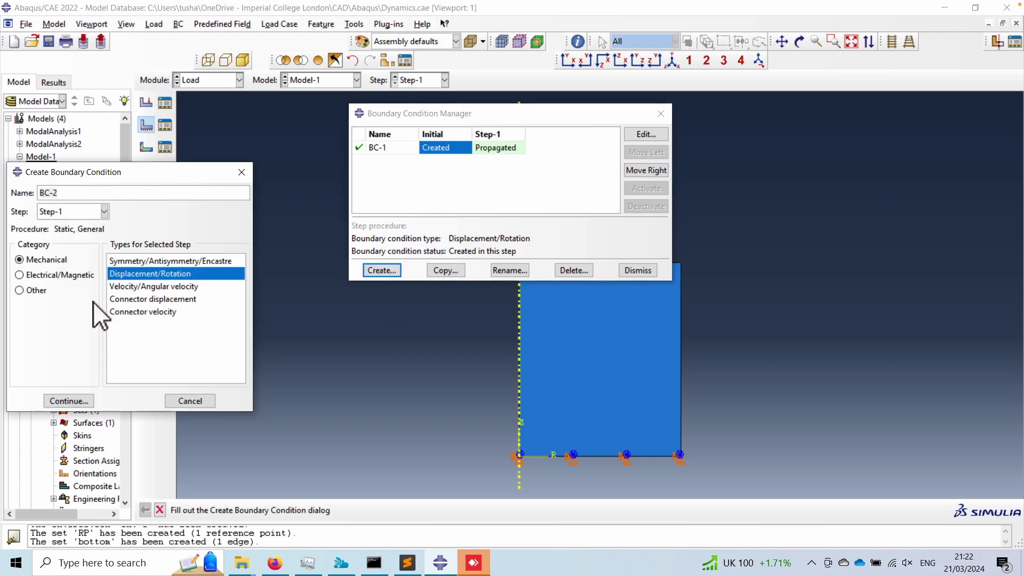
pyautogui.moveTo(526, 114); pyautogui.dragTo(865, 134)
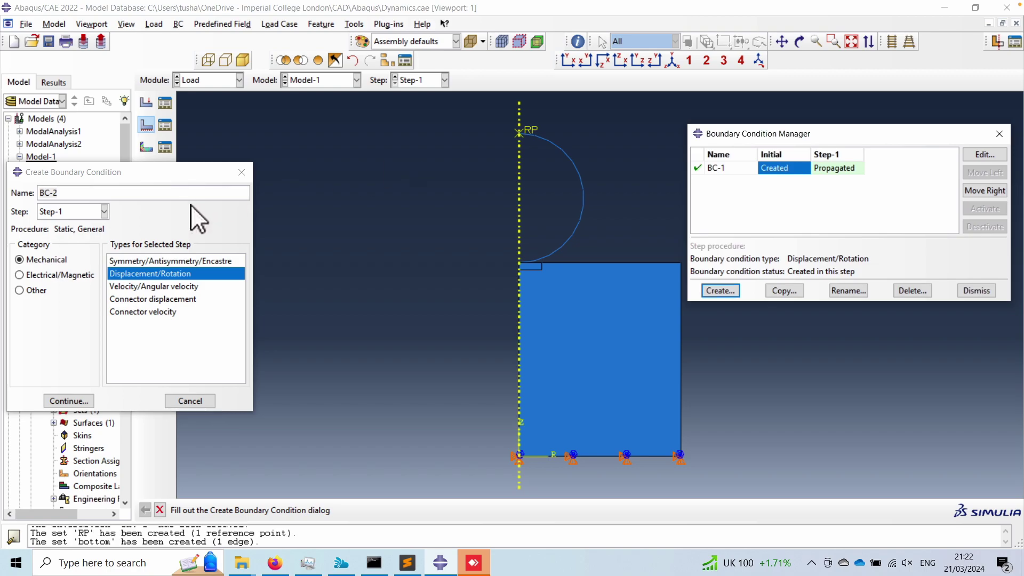
pyautogui.click(88, 399)
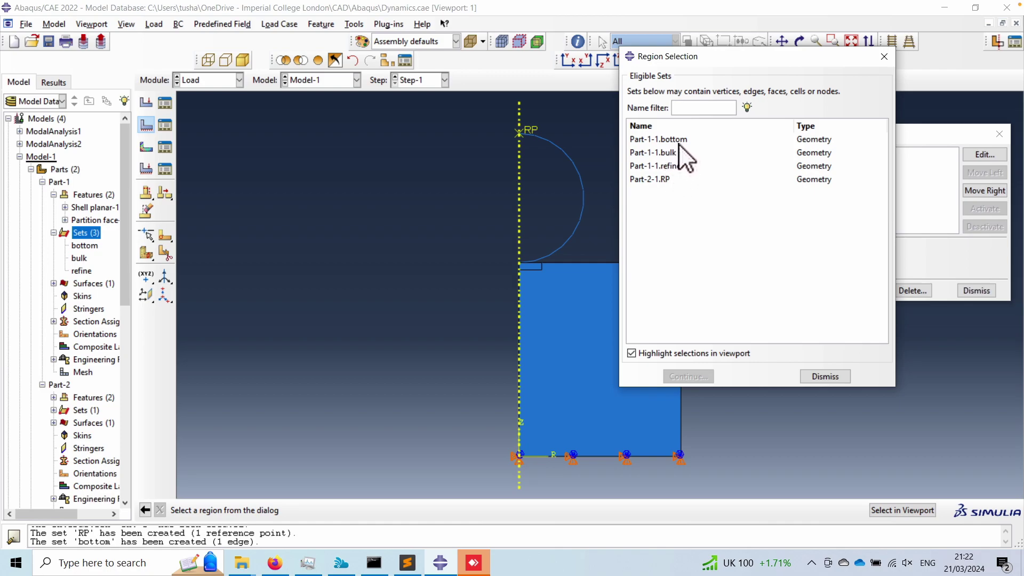
pyautogui.click(668, 181)
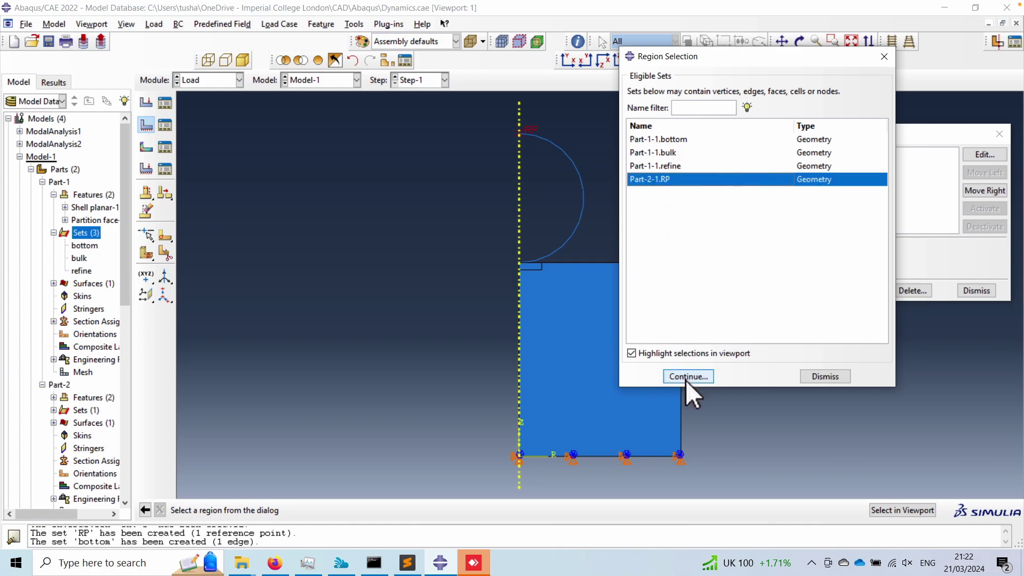
pyautogui.click(687, 377)
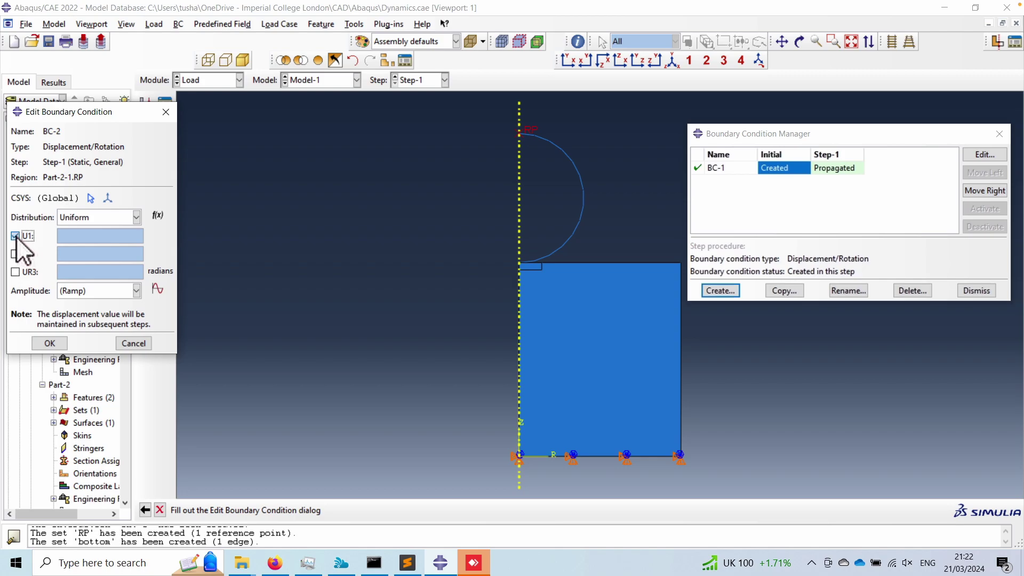
# - Set the reference point's boundary condition to U1 = 0, U2 = -0.01 and UR3 = 0, and close the manager
pyautogui.click(15, 235)
pyautogui.click(16, 254)
pyautogui.click(15, 272)
pyautogui.click(73, 255)
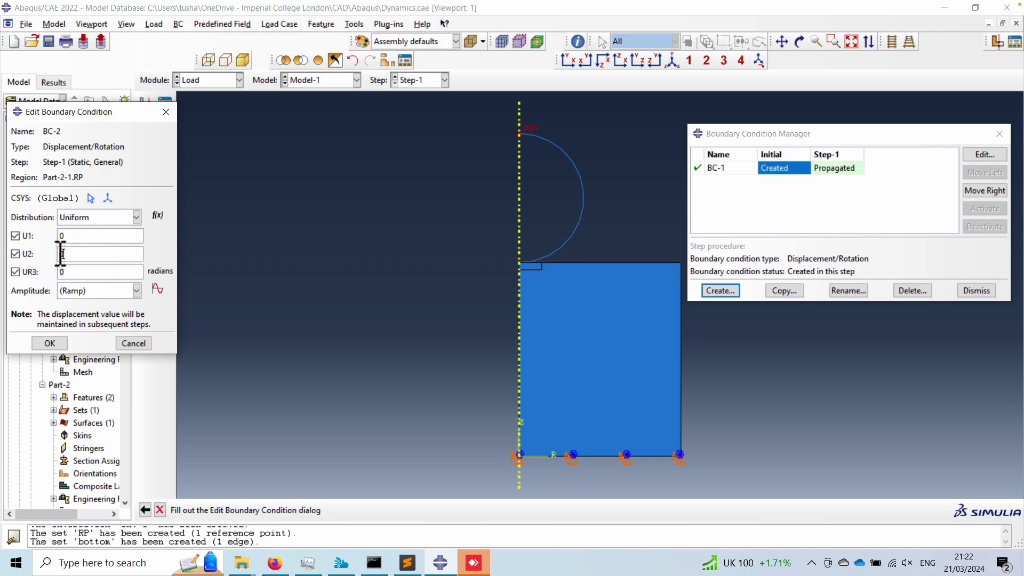
pyautogui.doubleClick(68, 255)
pyautogui.write('-0.01')
pyautogui.click(49, 343)
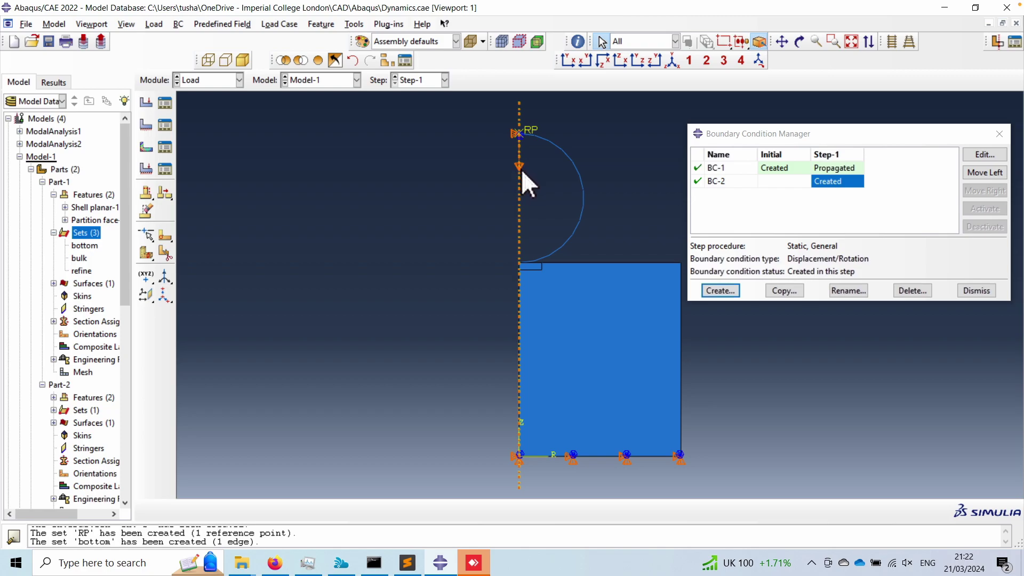
pyautogui.click(894, 128)
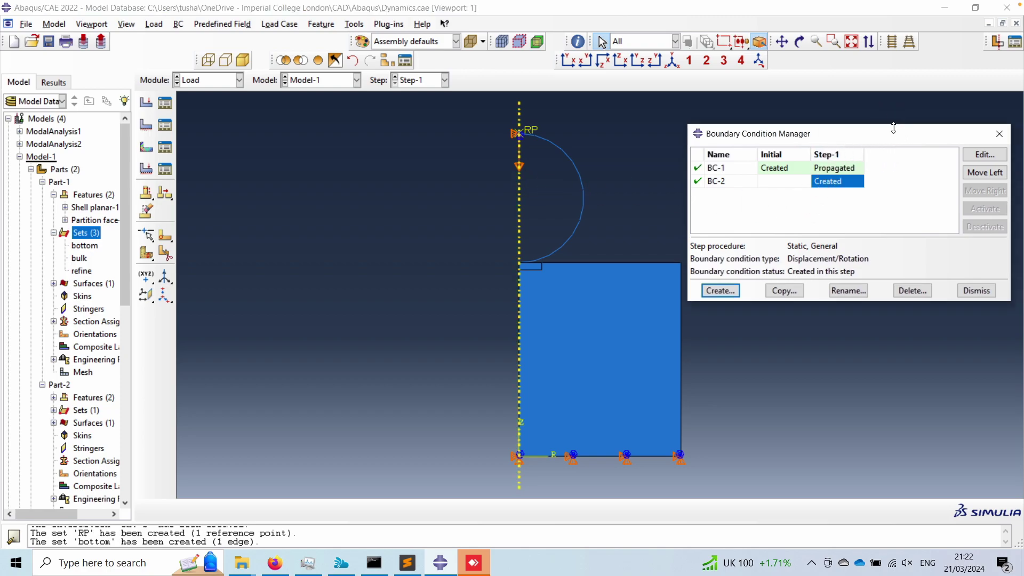
pyautogui.moveTo(884, 134); pyautogui.dragTo(872, 129)
pyautogui.click(901, 130)
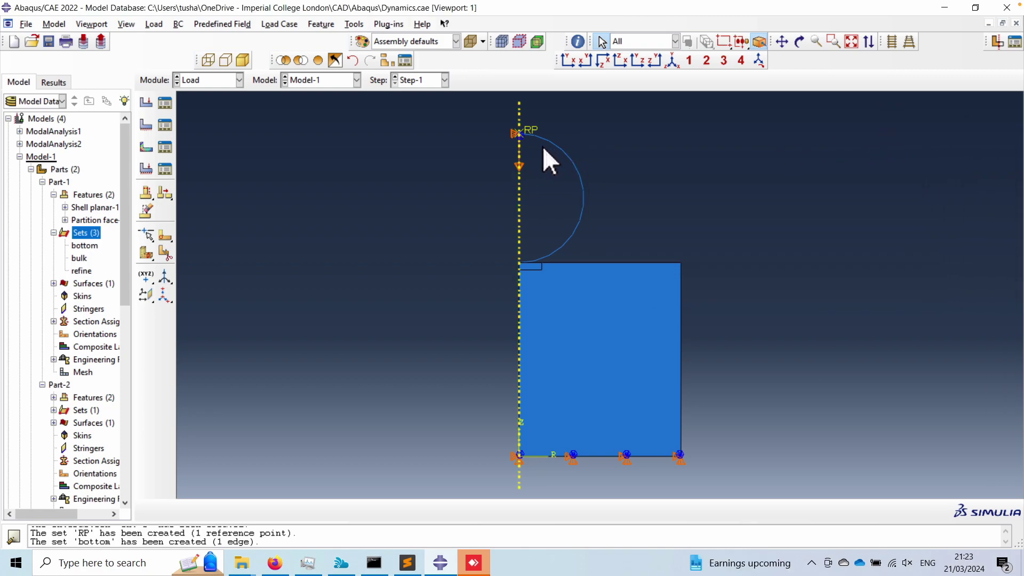
# - Create a full analysis job named m1 for Model-1 and submit it, overwriting the existing job files
pyautogui.click(208, 81)
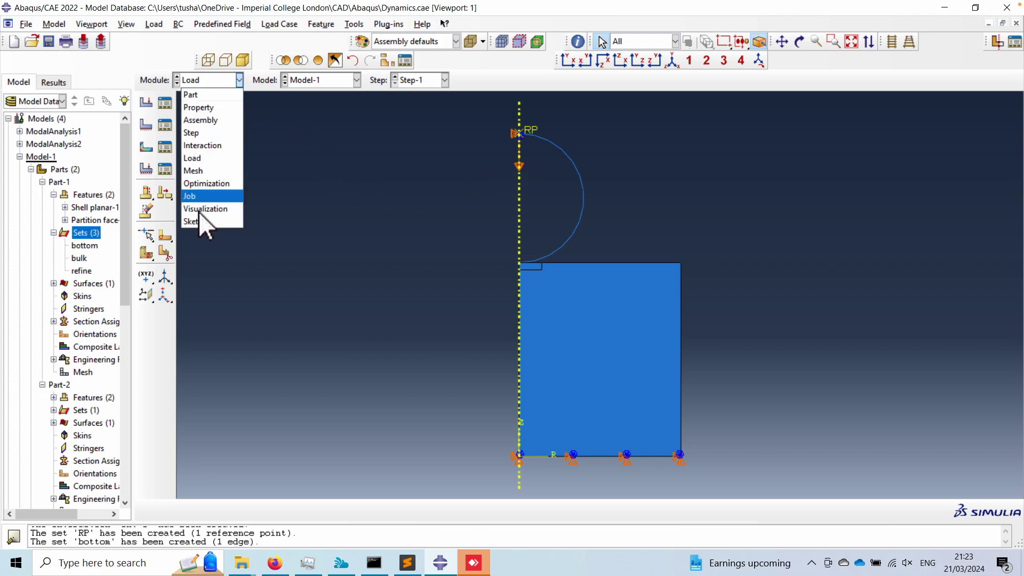
pyautogui.click(196, 196)
pyautogui.click(165, 103)
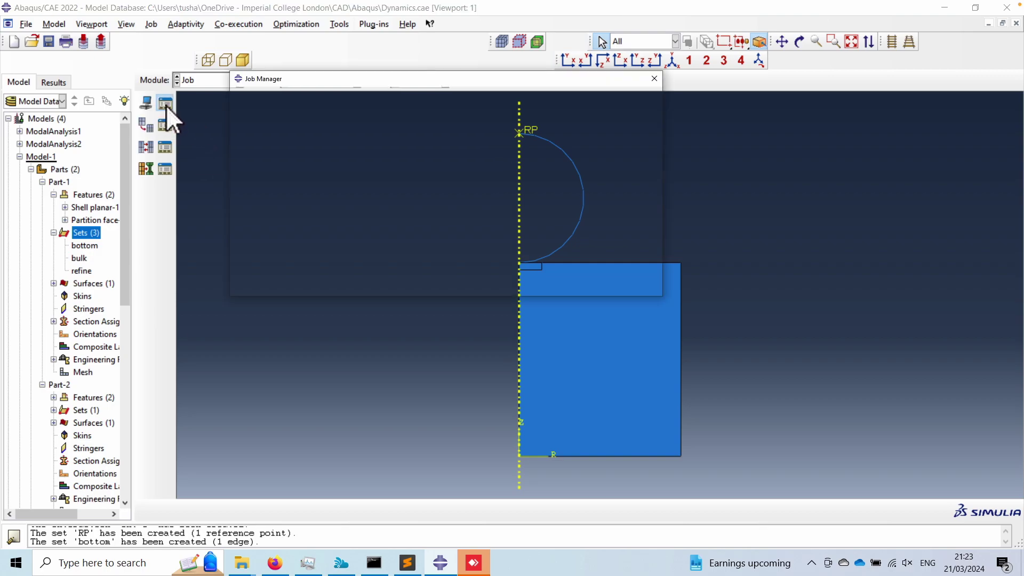
pyautogui.click(332, 359)
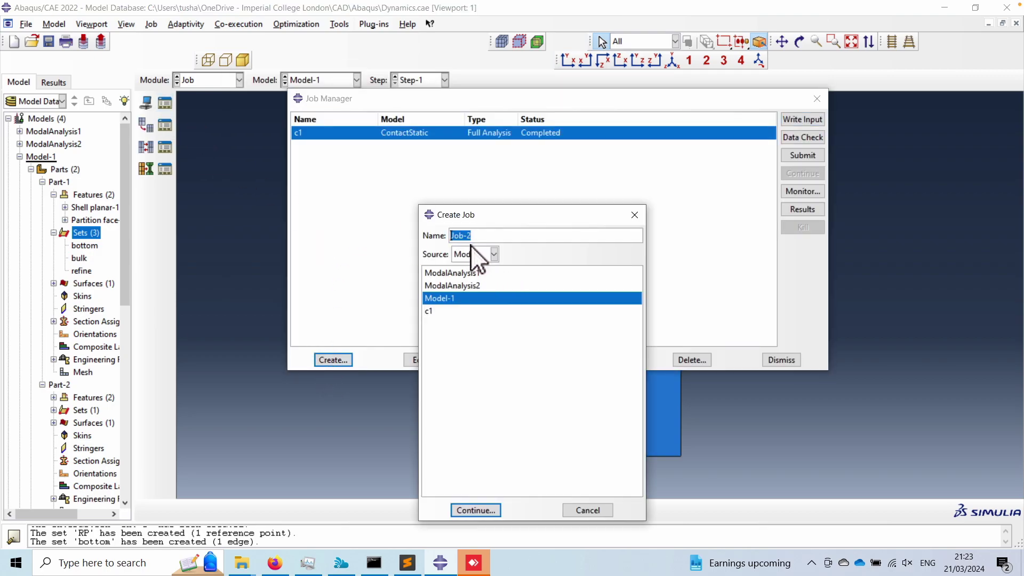
pyautogui.write('m1')
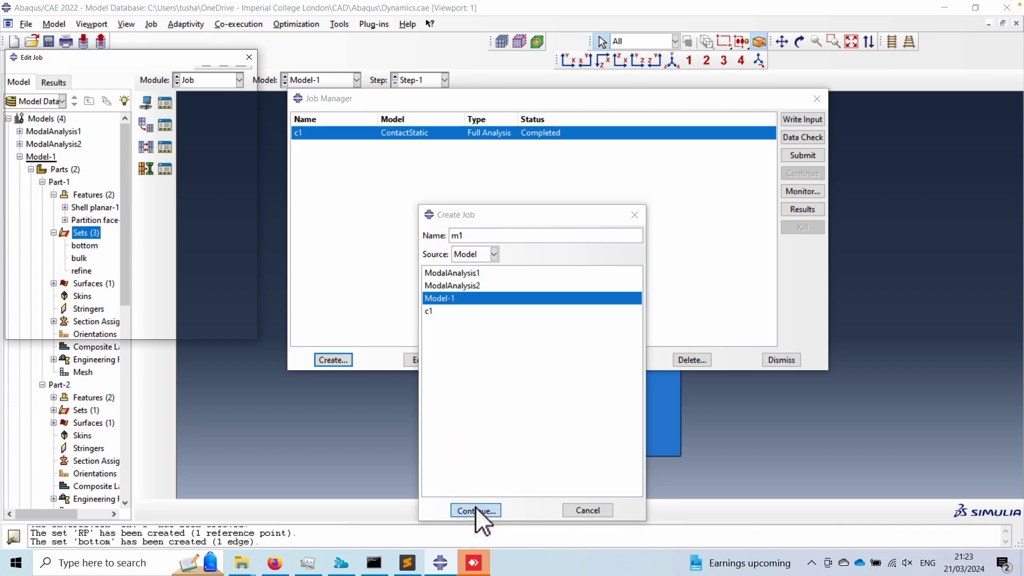
pyautogui.click(476, 510)
pyautogui.click(87, 414)
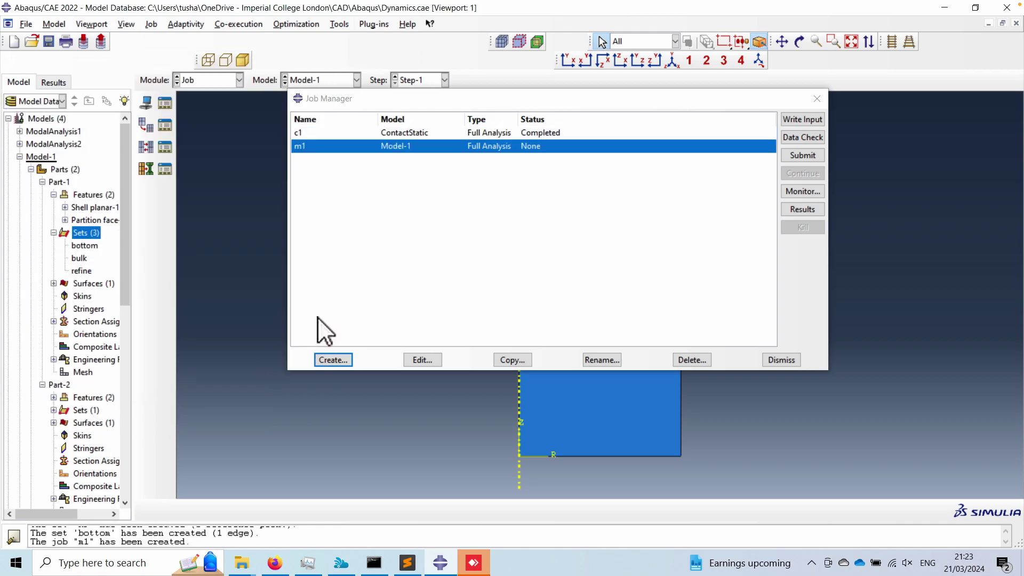
pyautogui.click(805, 154)
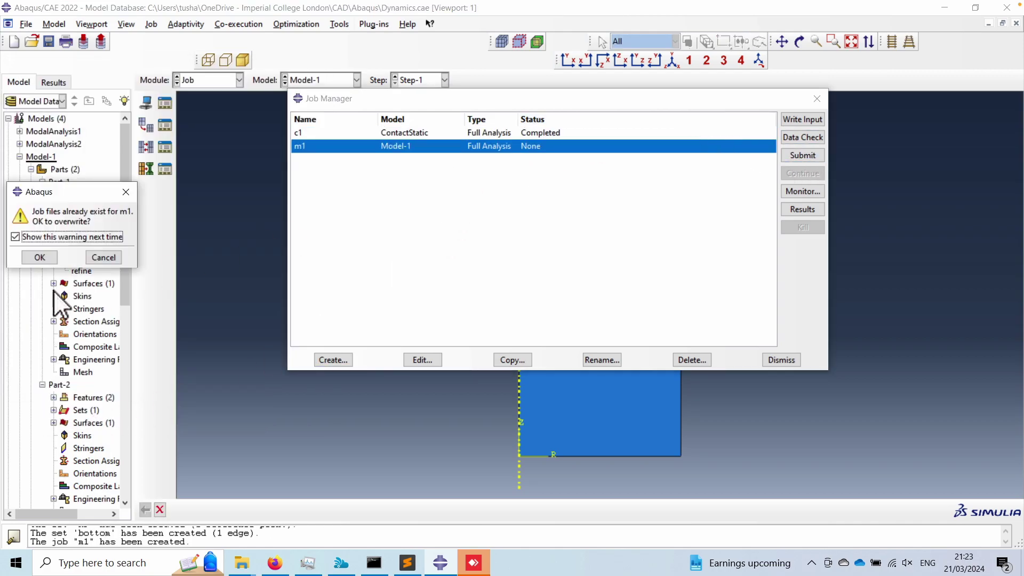
pyautogui.click(38, 255)
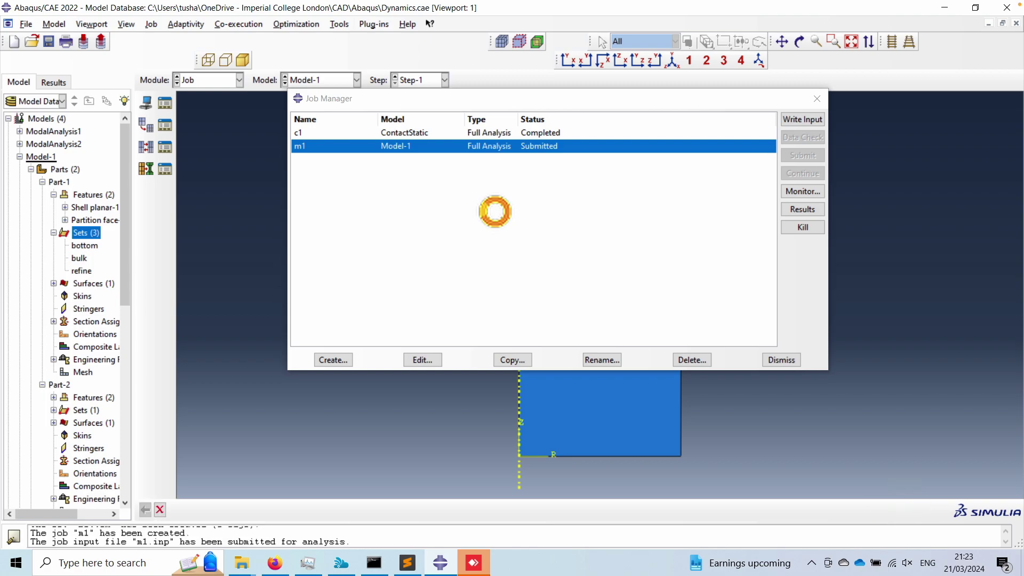
# - Monitor job m1 and examine its status, message and data files
pyautogui.click(790, 191)
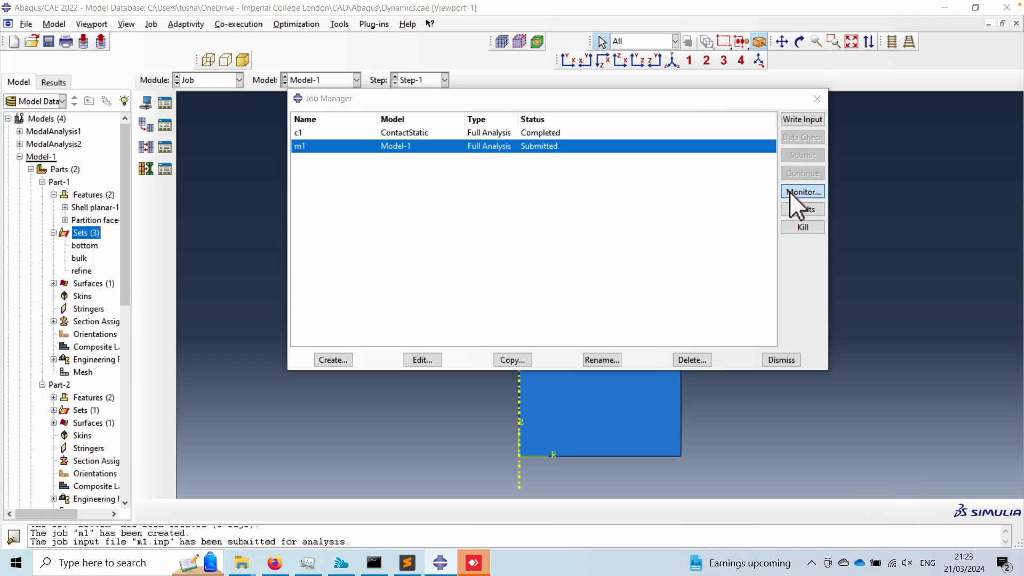
pyautogui.moveTo(219, 114); pyautogui.dragTo(506, 77)
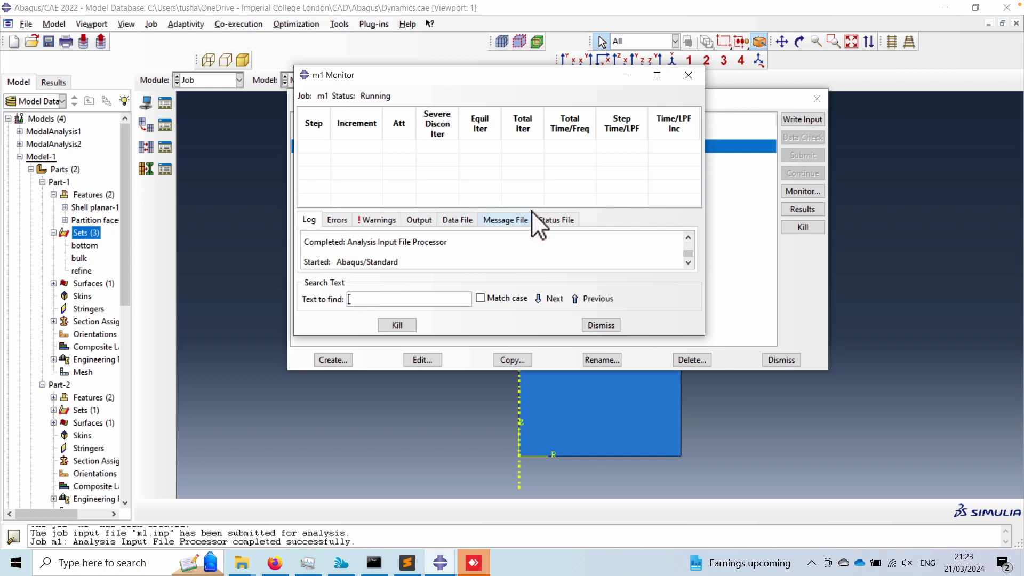
pyautogui.click(556, 218)
pyautogui.click(510, 219)
pyautogui.click(455, 219)
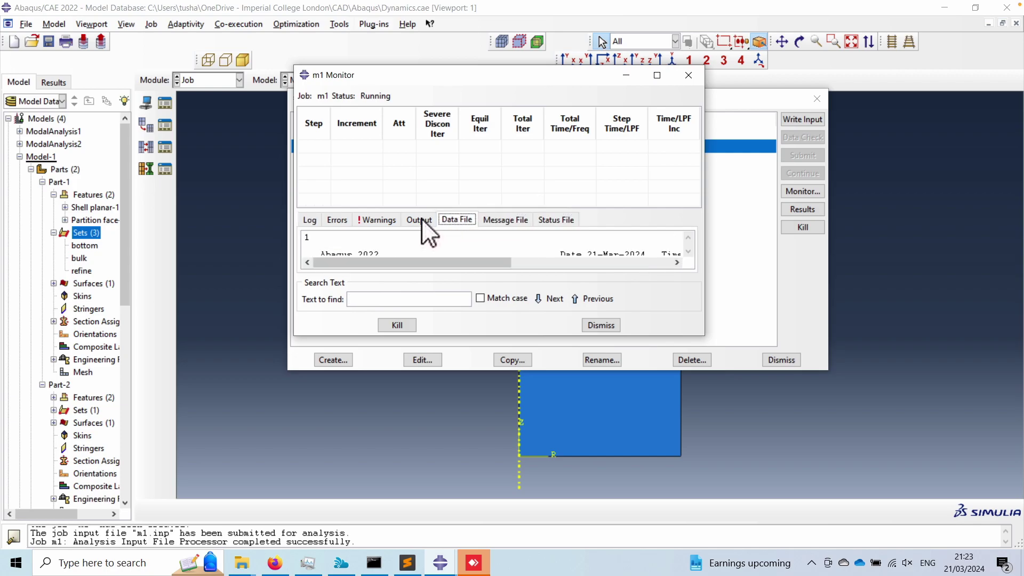
# - Examine job m1's output, warnings, errors and log in the job monitor, and close the monitor
pyautogui.click(418, 219)
pyautogui.click(376, 218)
pyautogui.click(335, 218)
pyautogui.click(307, 219)
pyautogui.click(336, 219)
pyautogui.click(373, 219)
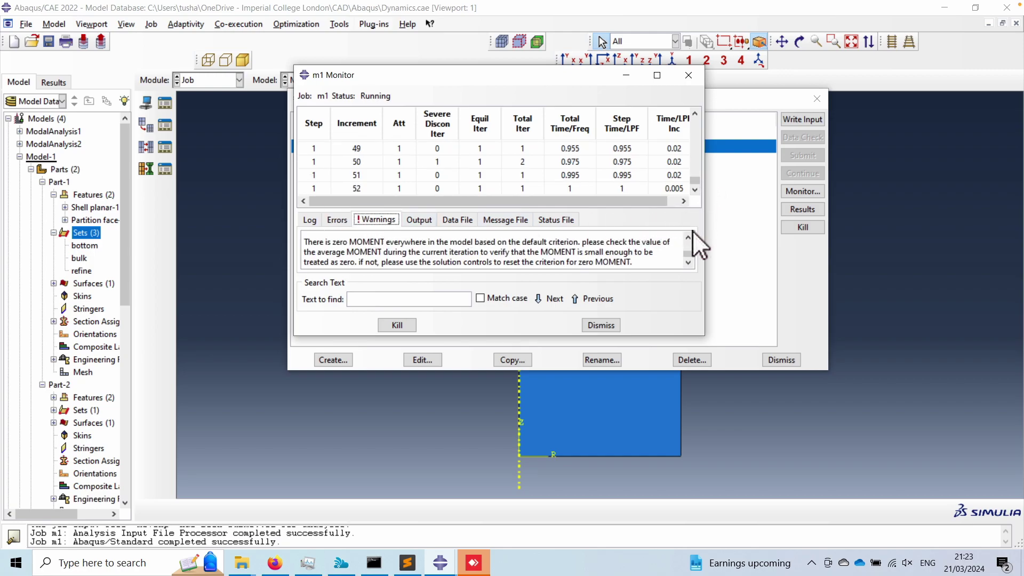
pyautogui.click(603, 321)
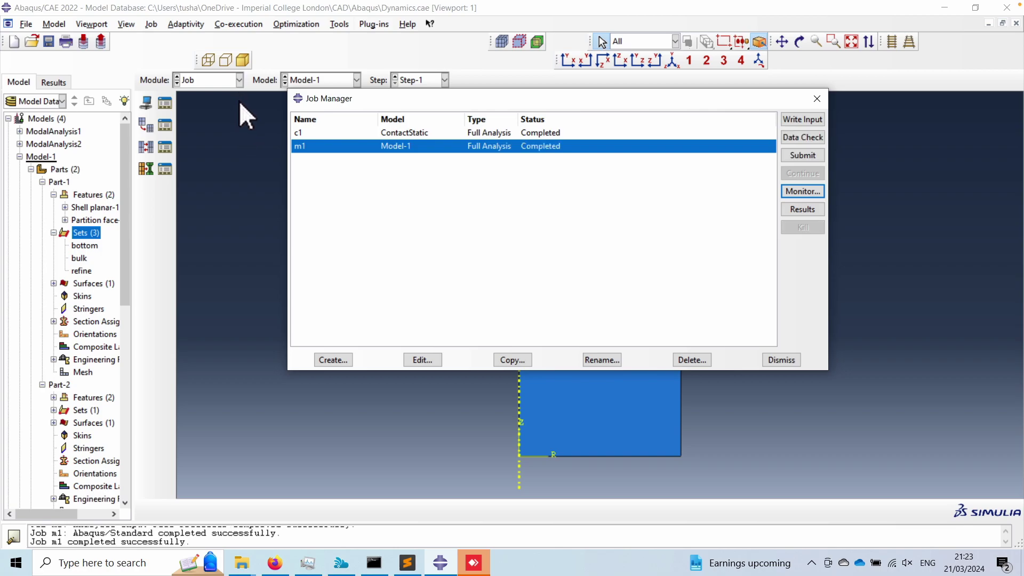
# - Create a history output request in Step-1 with its domain set to the set Part-2-1.RP
pyautogui.click(203, 80)
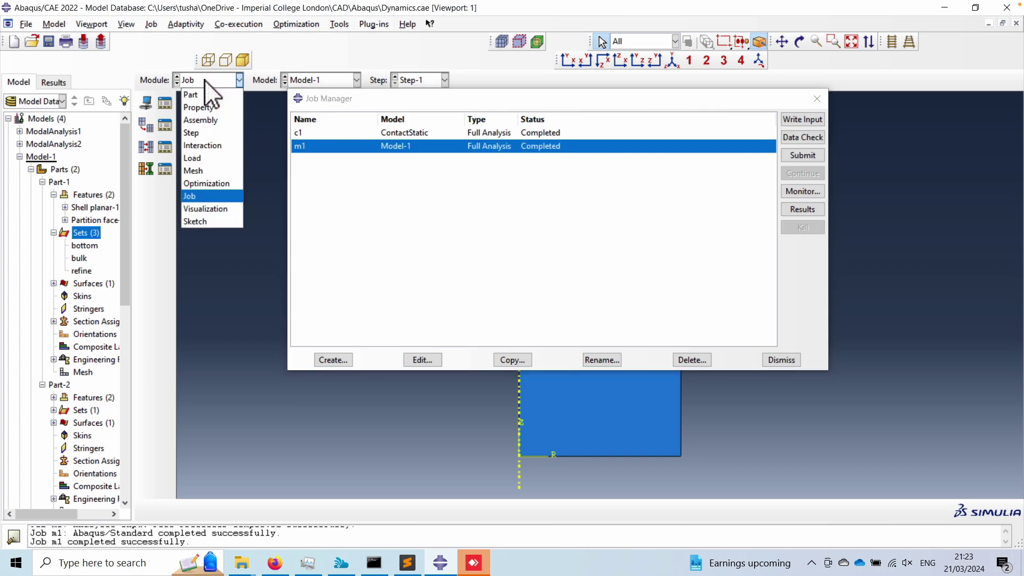
pyautogui.click(199, 135)
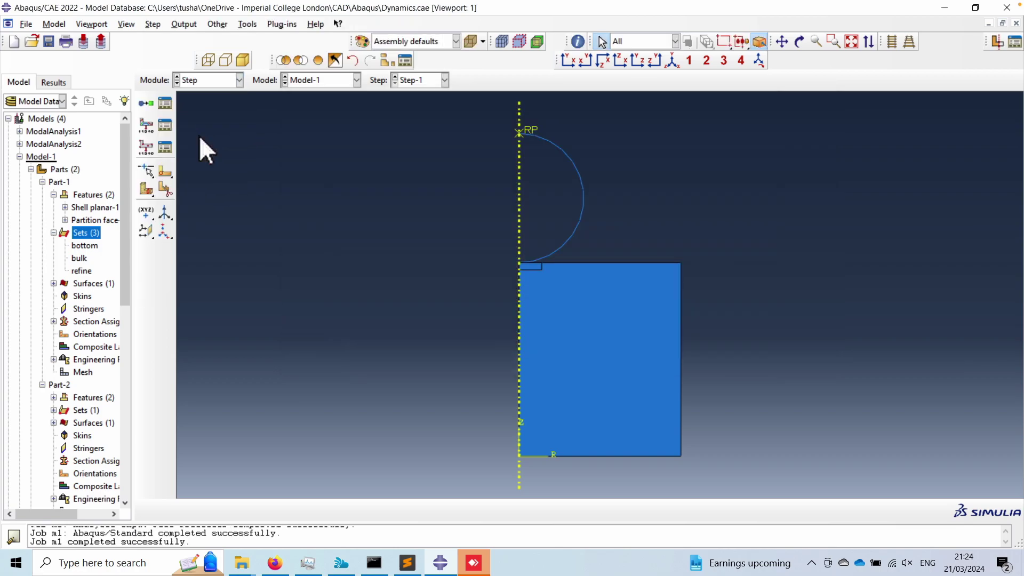
pyautogui.click(164, 143)
pyautogui.click(39, 308)
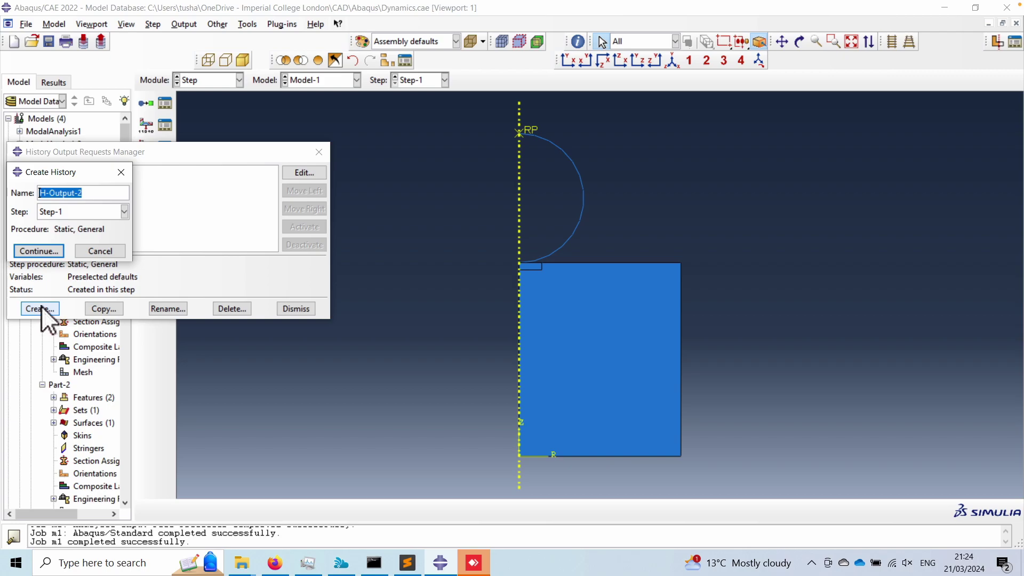
pyautogui.click(37, 250)
pyautogui.click(118, 145)
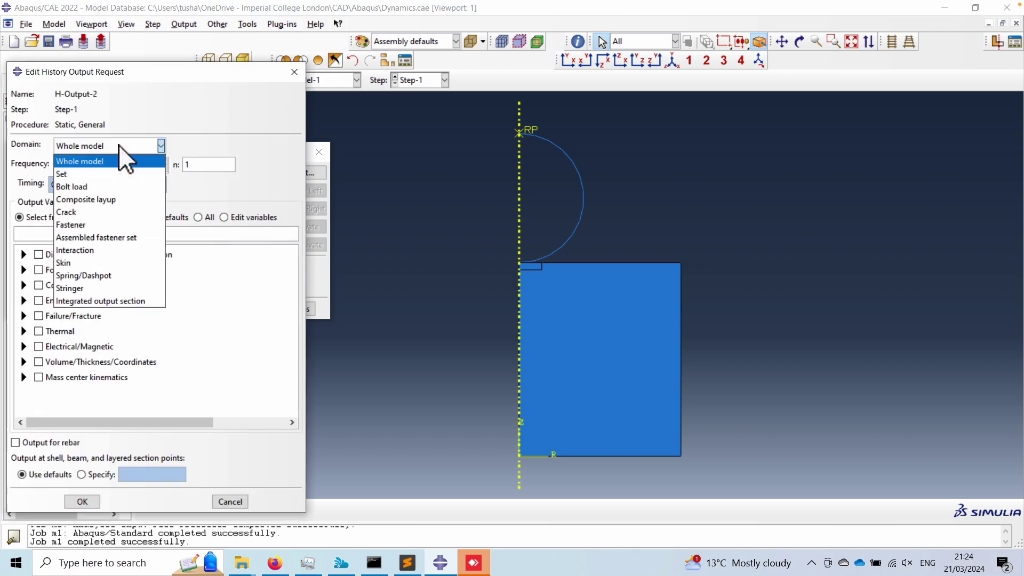
pyautogui.click(109, 174)
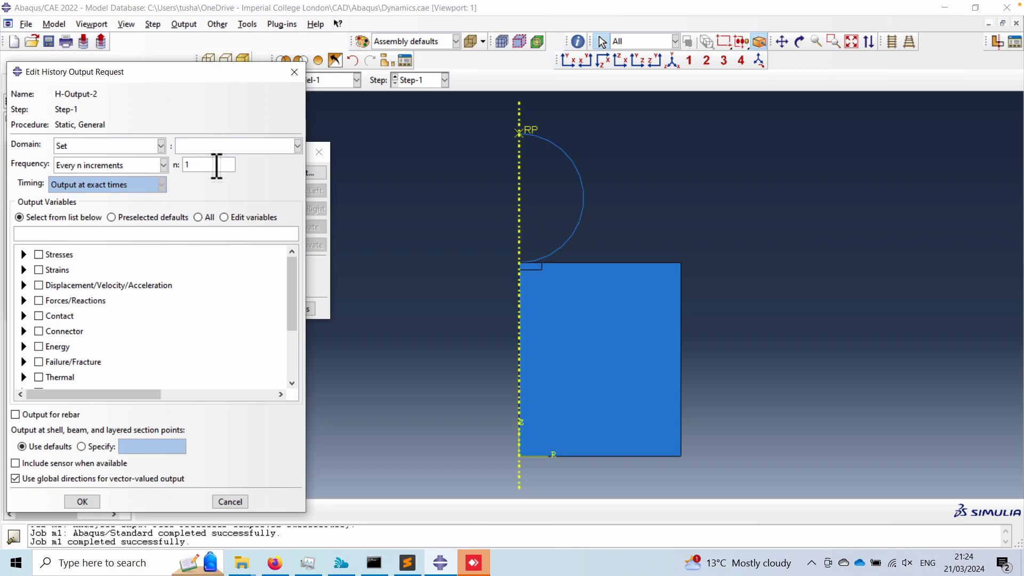
pyautogui.click(298, 146)
pyautogui.click(223, 199)
# - Request displacement U2 and reaction force RF2 as the history output variables, and close the requests manager
pyautogui.click(23, 285)
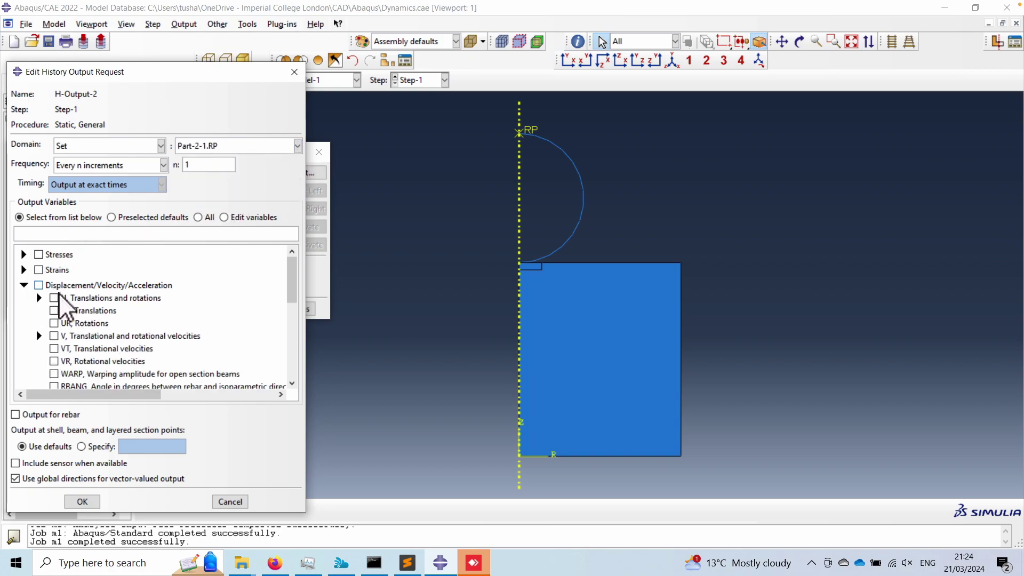
pyautogui.click(39, 298)
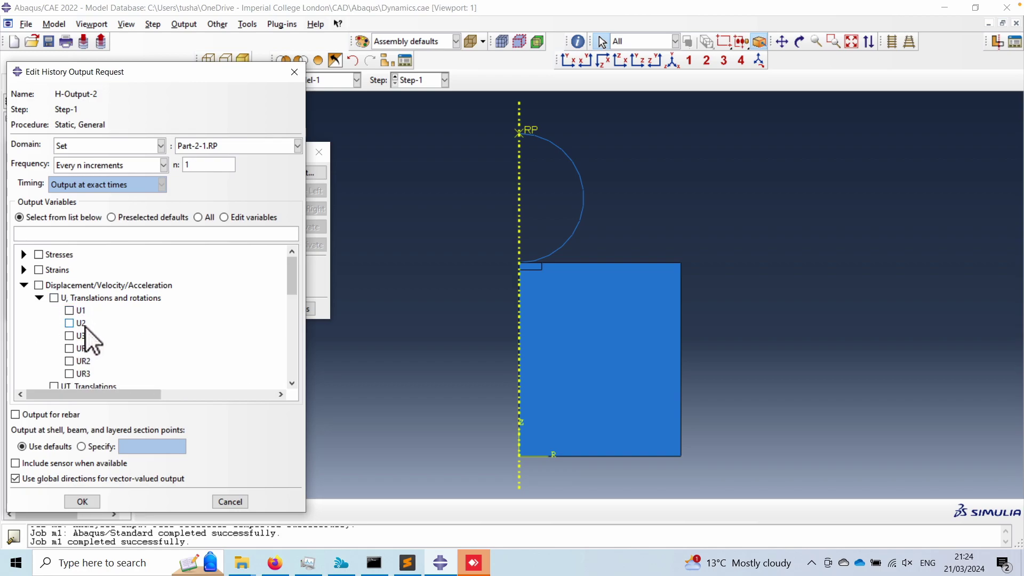
pyautogui.click(69, 324)
pyautogui.click(24, 285)
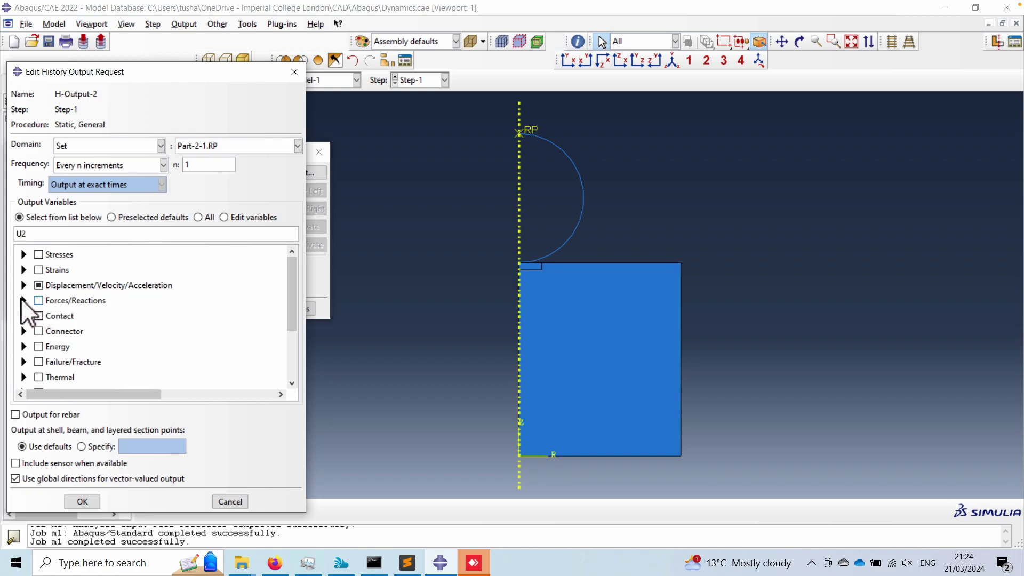
pyautogui.click(24, 300)
pyautogui.click(40, 313)
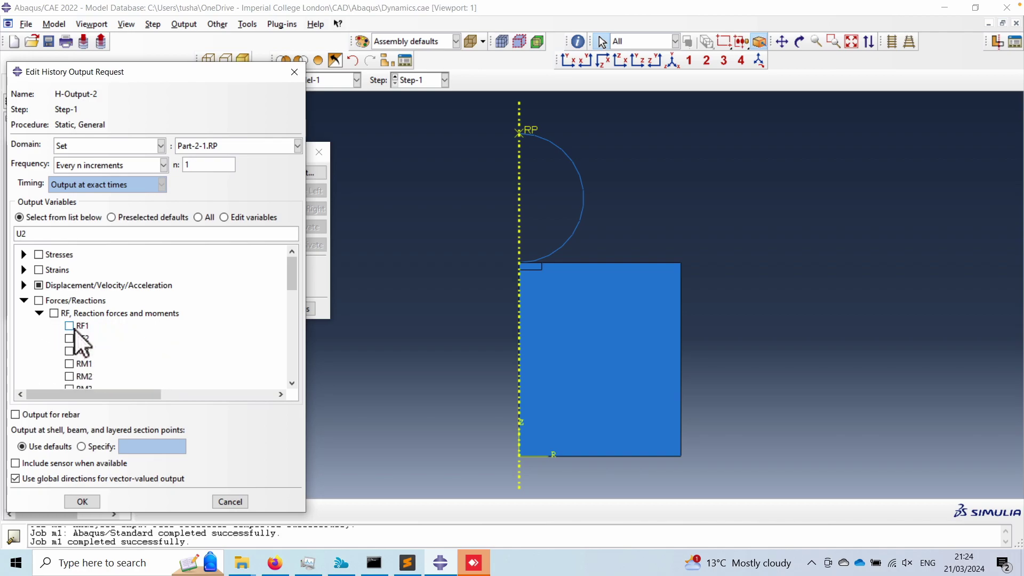
pyautogui.click(69, 338)
pyautogui.click(23, 301)
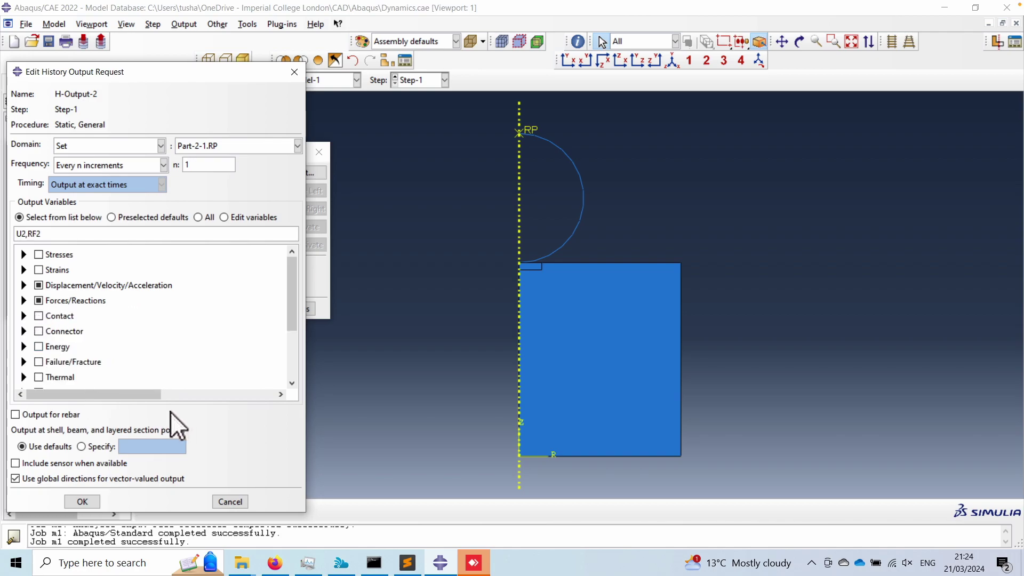
pyautogui.click(91, 498)
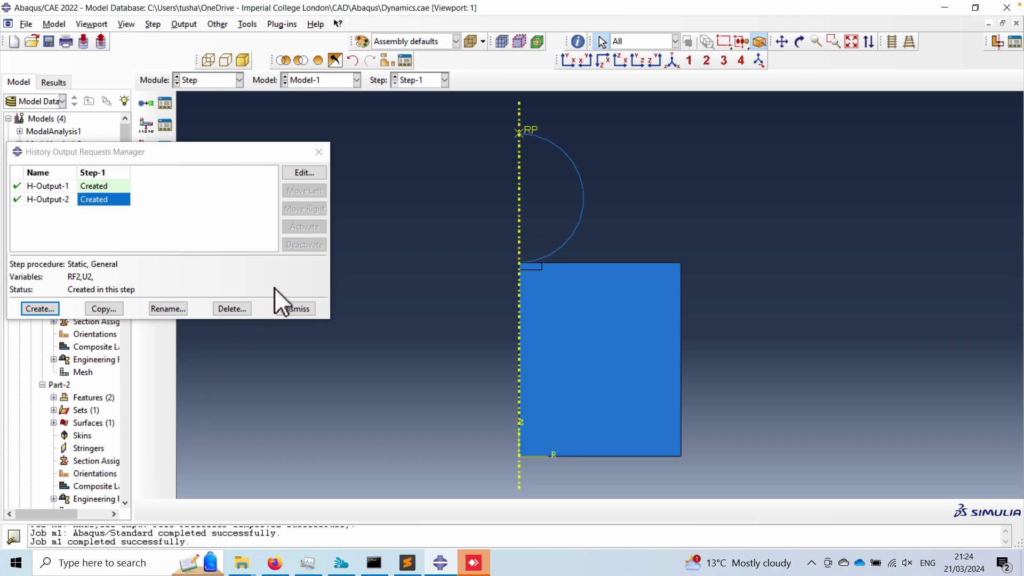
pyautogui.click(297, 309)
# - Resubmit job m1 for analysis, overwriting the existing job files
pyautogui.click(205, 81)
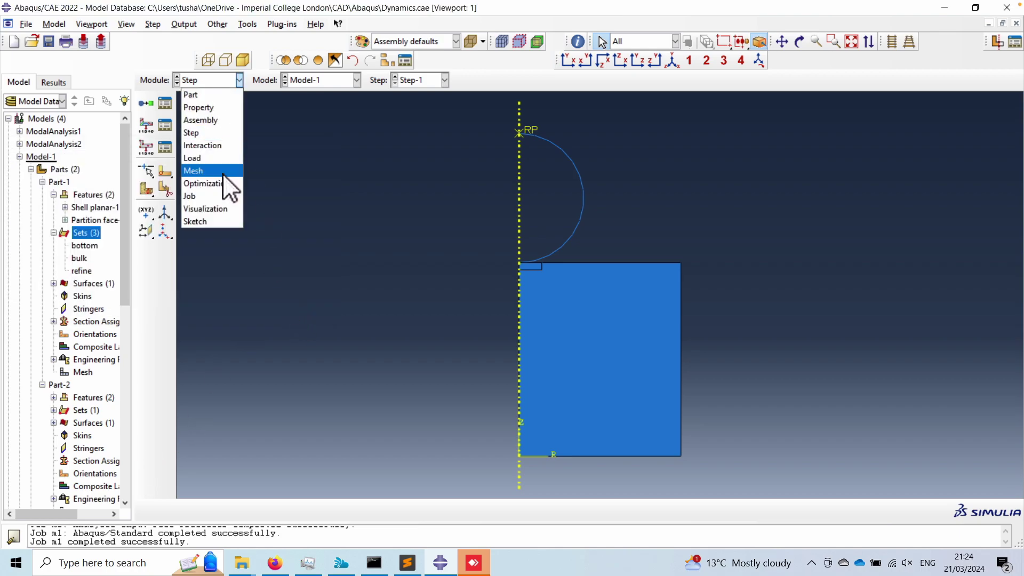
pyautogui.click(198, 194)
pyautogui.click(165, 102)
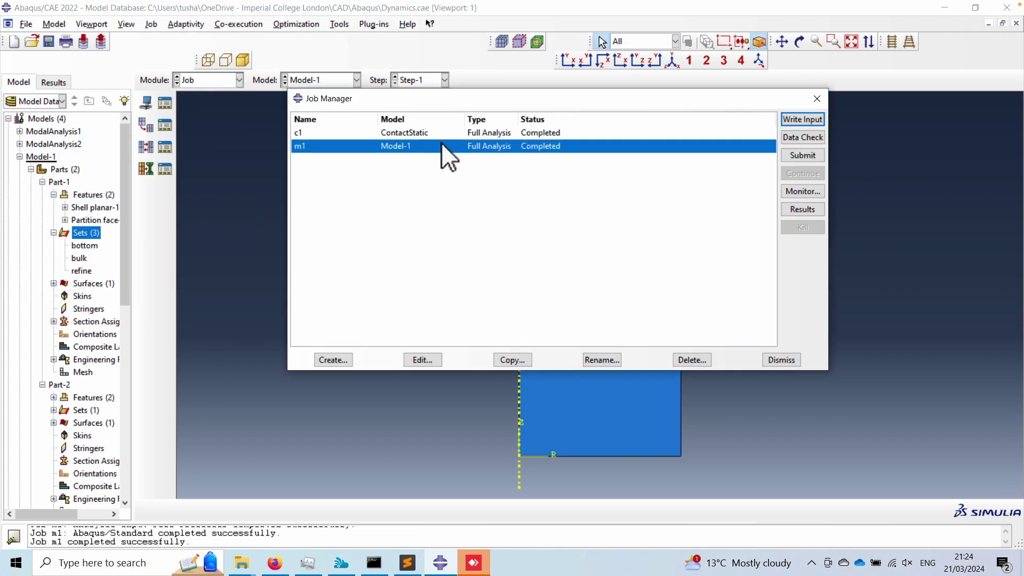
pyautogui.click(798, 155)
pyautogui.click(47, 256)
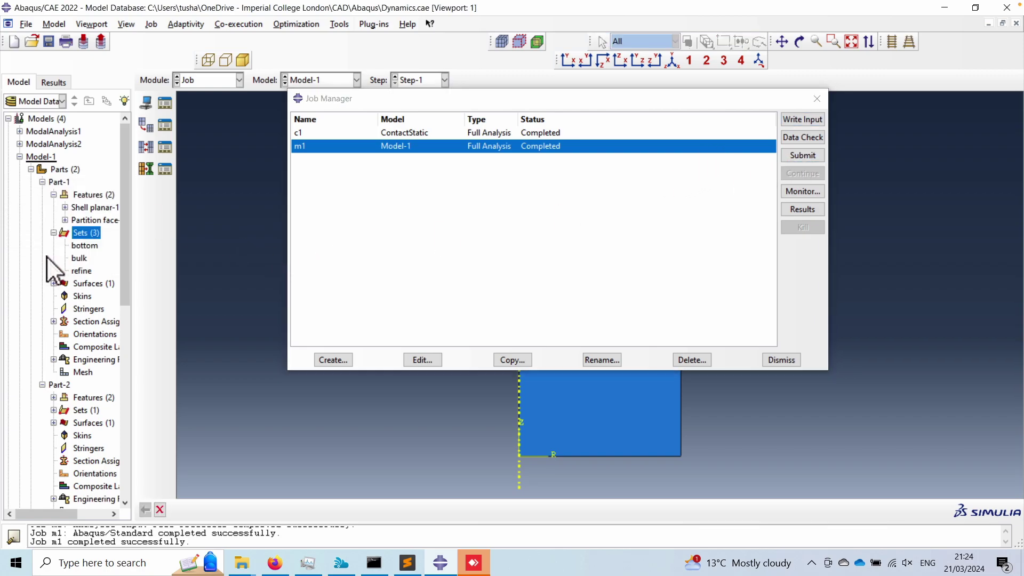
pyautogui.click(106, 250)
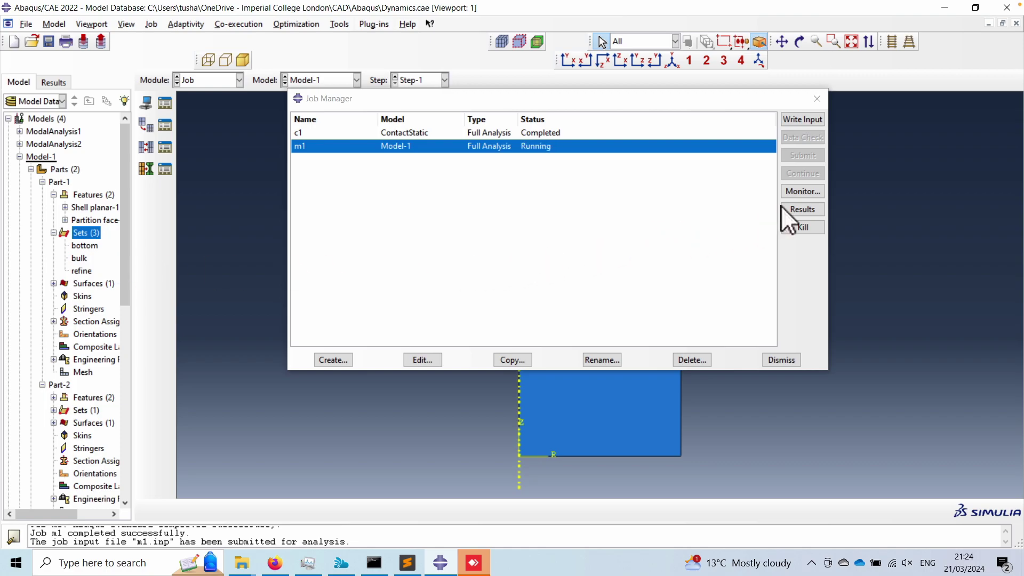
# - Monitor the rerun of job m1, examine its data, message and status files in an enlarged monitor, and close it
pyautogui.click(798, 191)
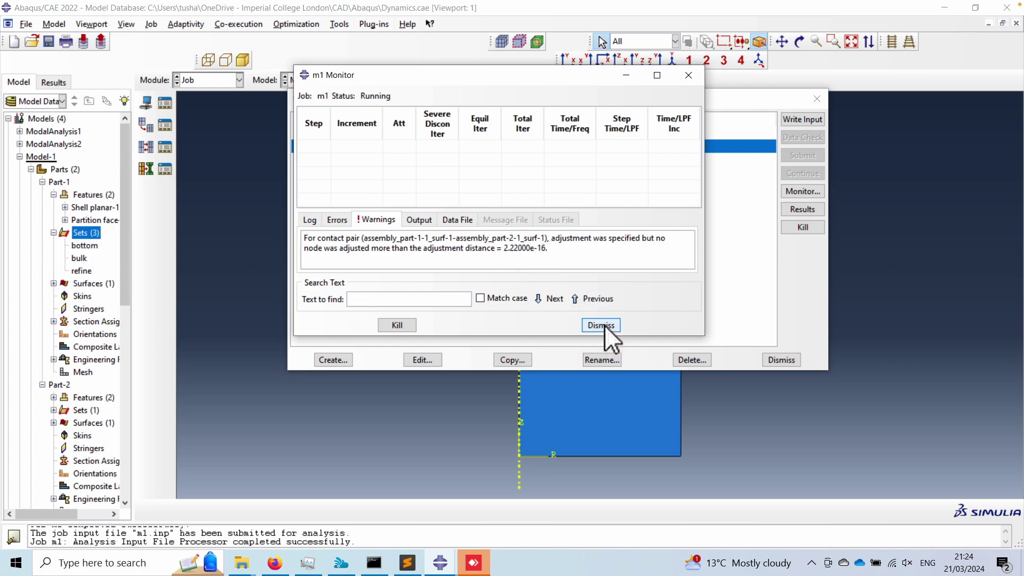
pyautogui.click(455, 219)
pyautogui.click(424, 218)
pyautogui.click(458, 220)
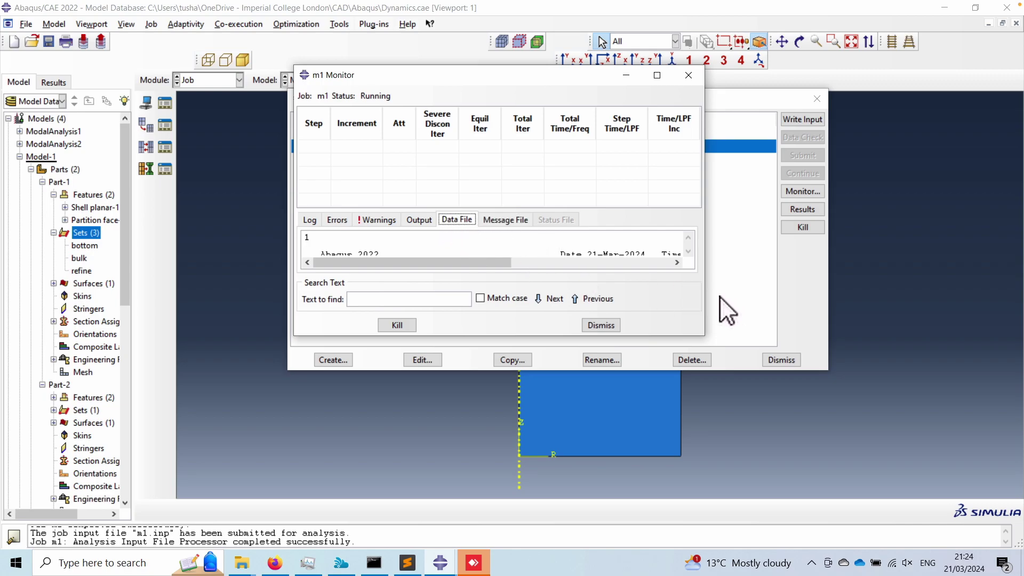
pyautogui.moveTo(705, 296); pyautogui.dragTo(800, 306)
pyautogui.moveTo(735, 336); pyautogui.dragTo(736, 402)
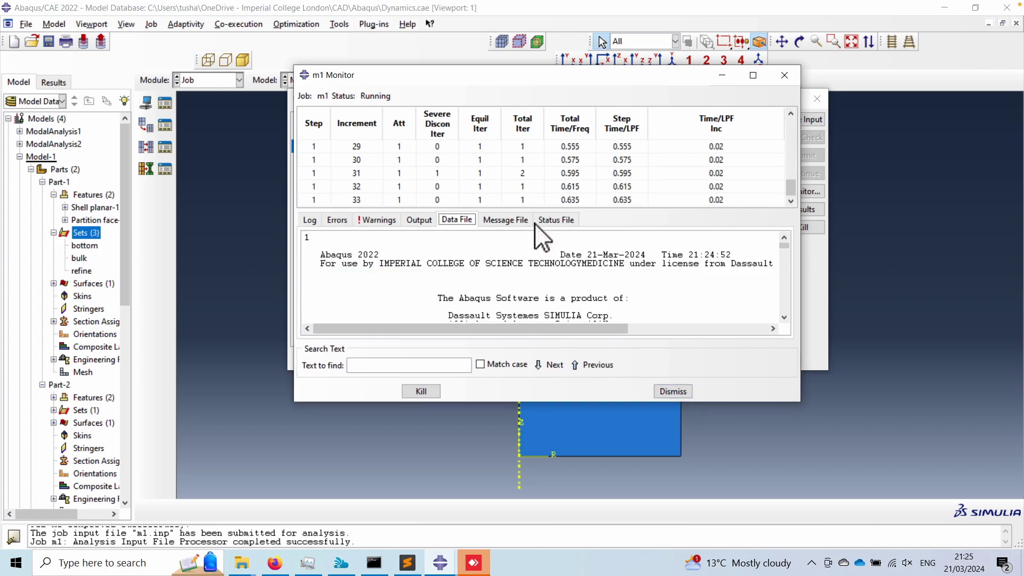
pyautogui.click(506, 220)
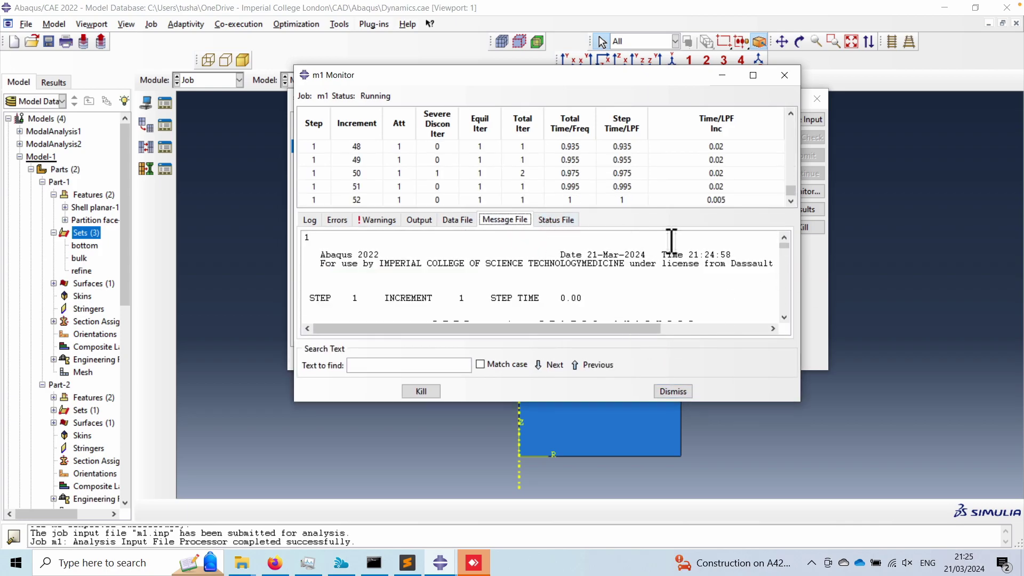
pyautogui.moveTo(784, 245); pyautogui.dragTo(780, 279)
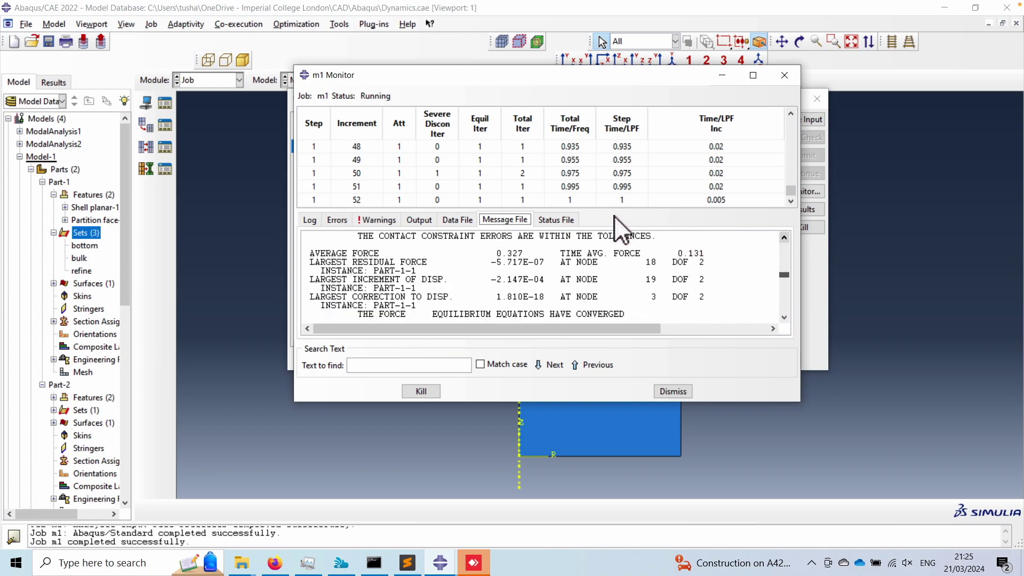
pyautogui.click(568, 218)
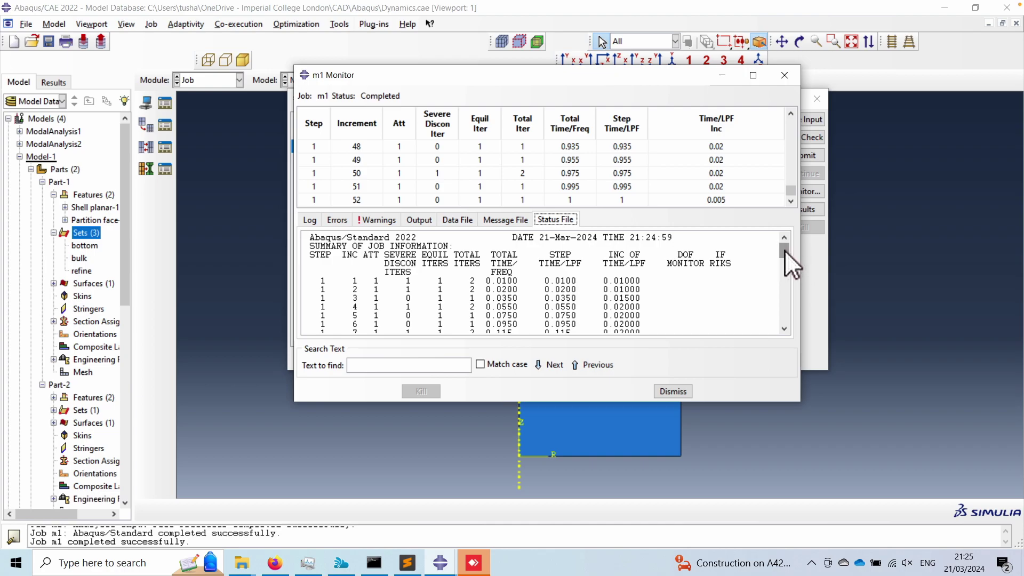
pyautogui.click(674, 390)
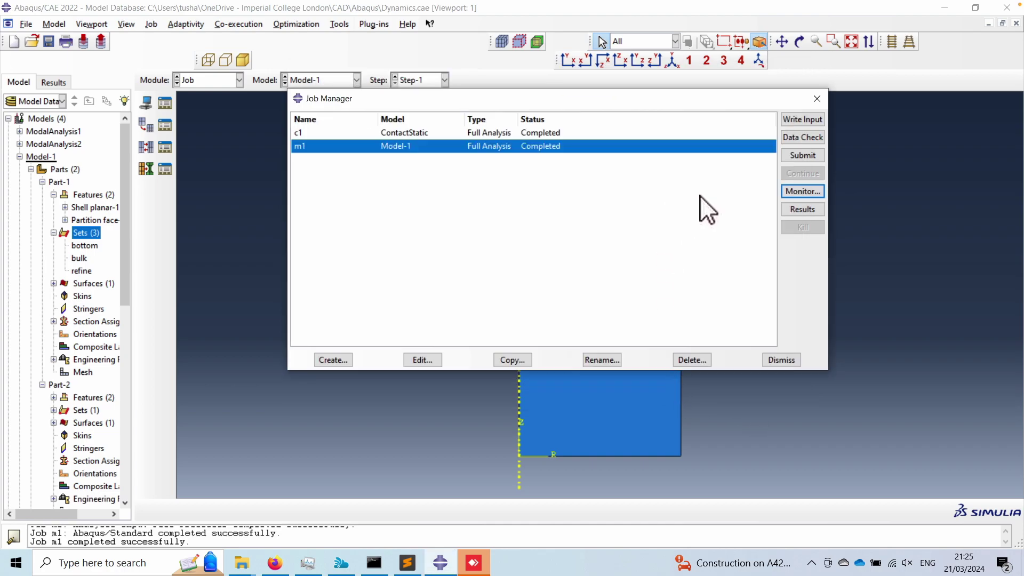
# - Open job m1's results and plot the Mises stress contours on the deformed shape, close up at the contact region
pyautogui.click(799, 209)
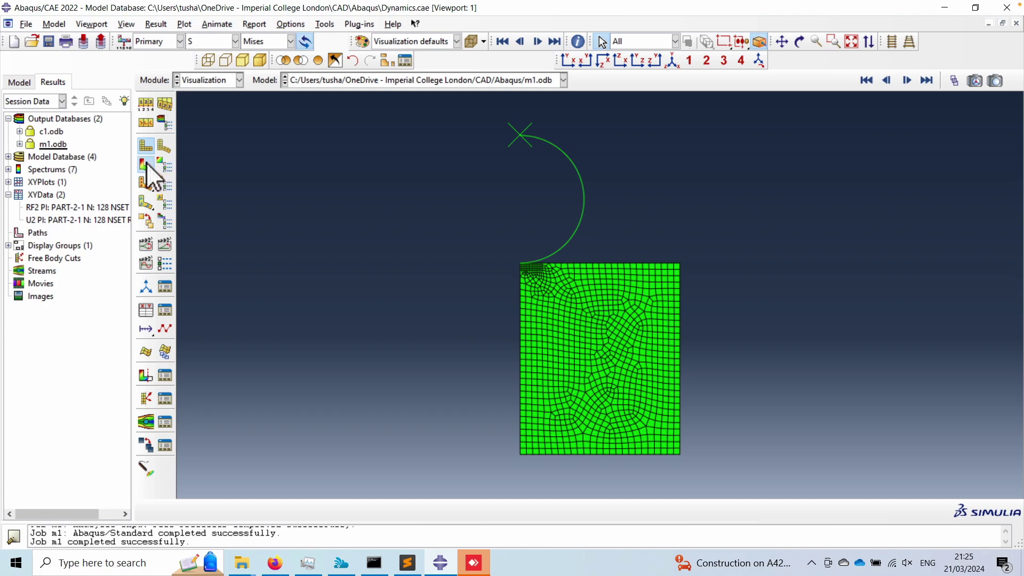
pyautogui.click(146, 163)
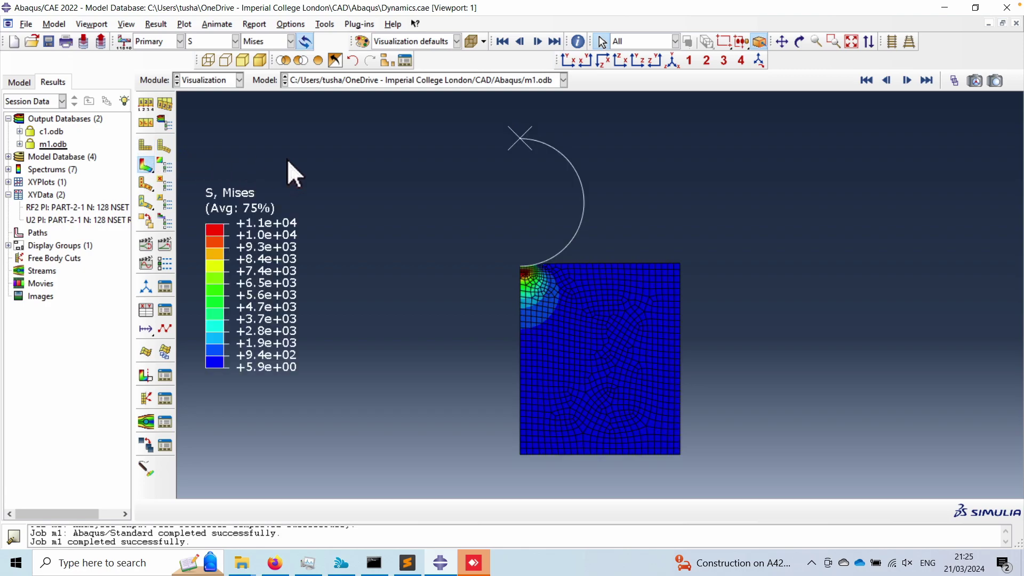
pyautogui.click(565, 63)
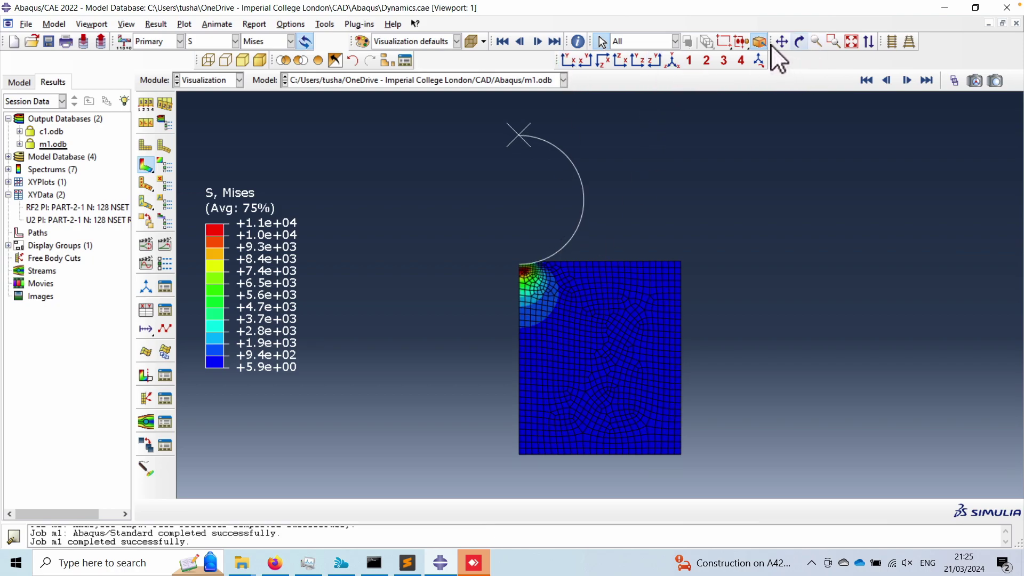
pyautogui.click(832, 41)
pyautogui.moveTo(480, 210); pyautogui.dragTo(695, 391)
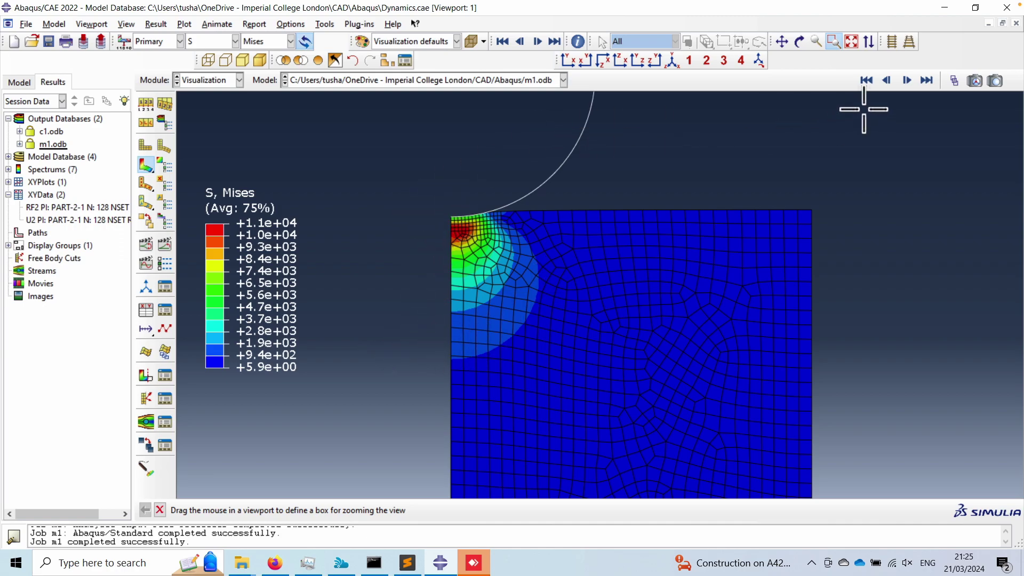
pyautogui.click(306, 41)
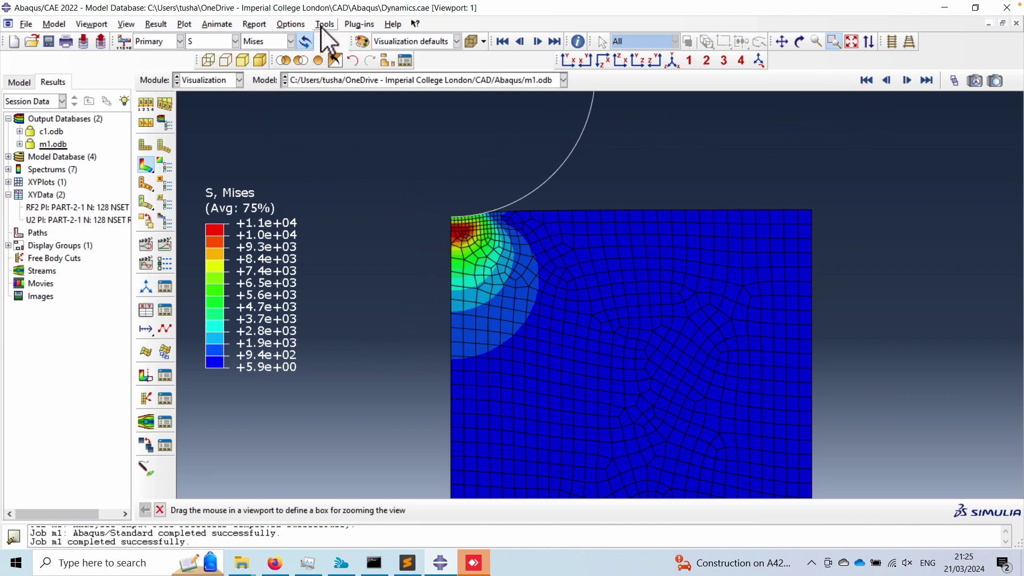
# - Delete the two old XY data sets, RF2 and U2, from the session data
pyautogui.click(97, 207)
pyautogui.keyDown('shift'); pyautogui.click(96, 221); pyautogui.keyUp('shift')
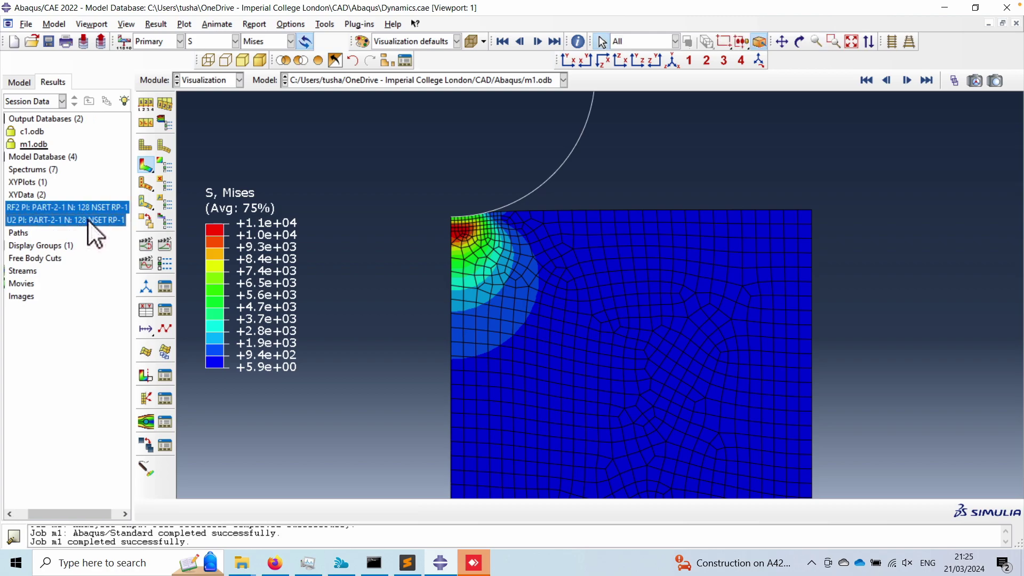
pyautogui.rightClick(88, 219)
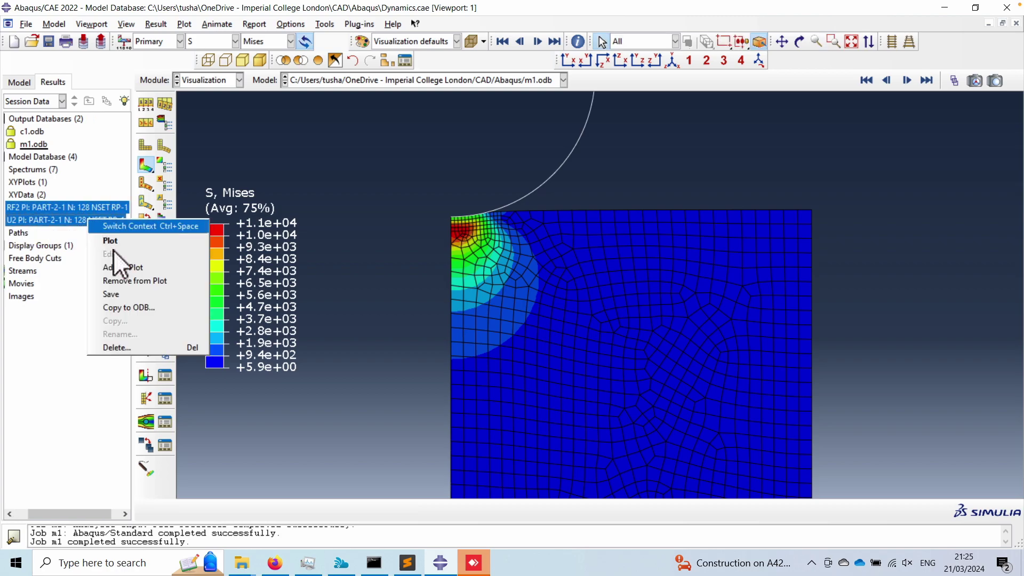
pyautogui.click(120, 347)
pyautogui.click(469, 296)
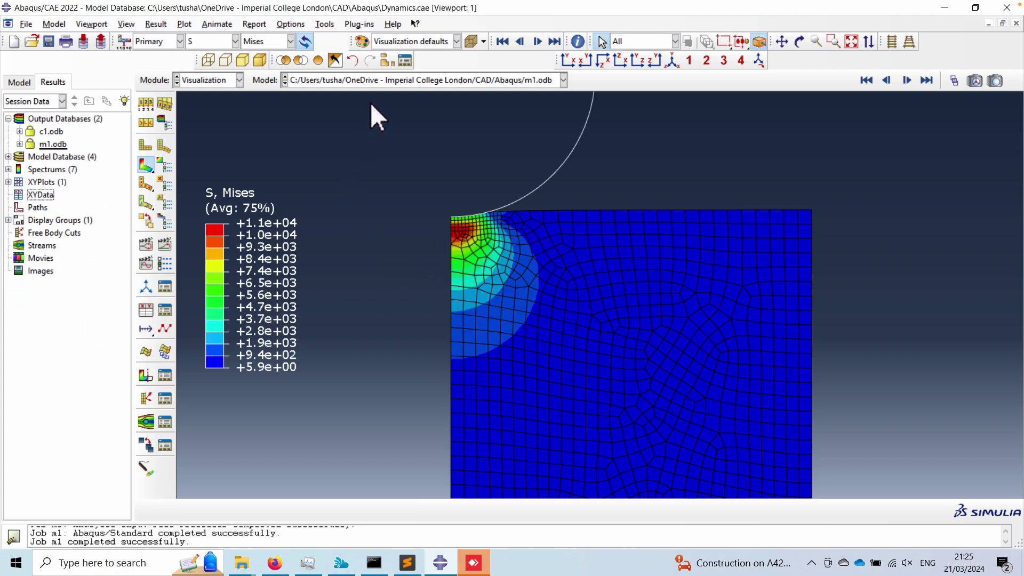
# - Create and plot combined XY data from the RF2 reaction force and U2 displacement history outputs of node set RP
pyautogui.click(325, 24)
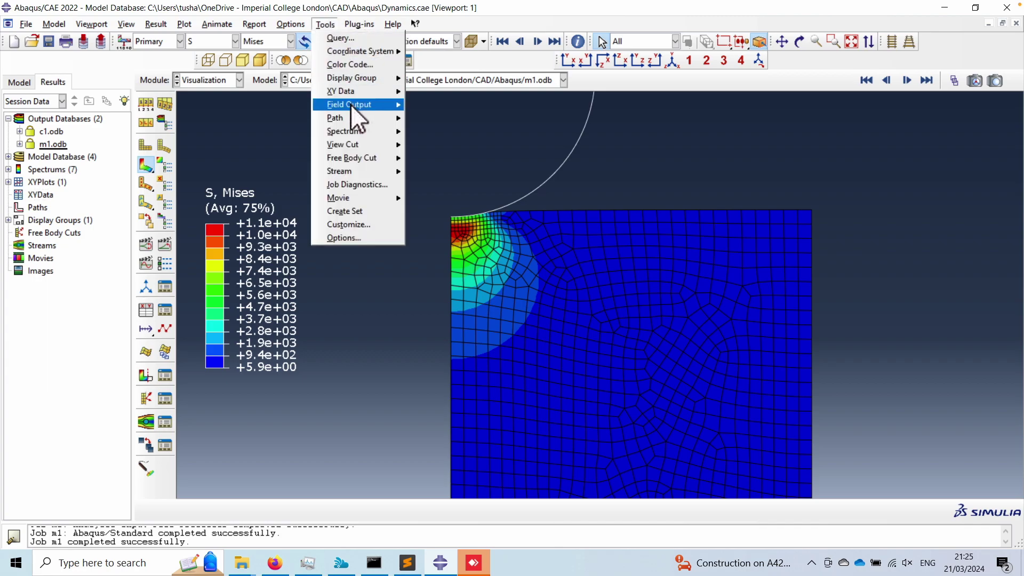
pyautogui.moveTo(360, 93)
pyautogui.click(431, 105)
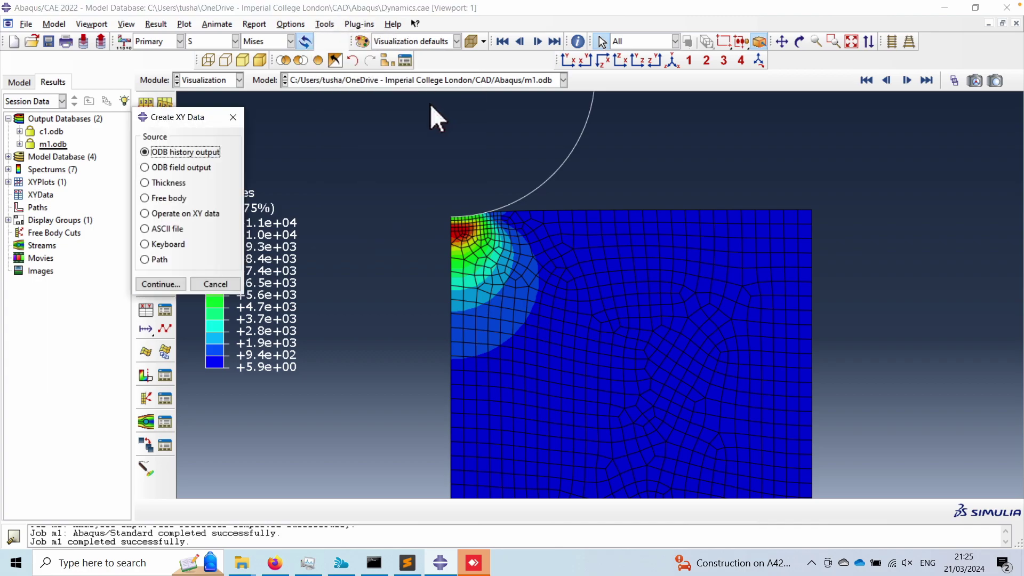
pyautogui.click(163, 282)
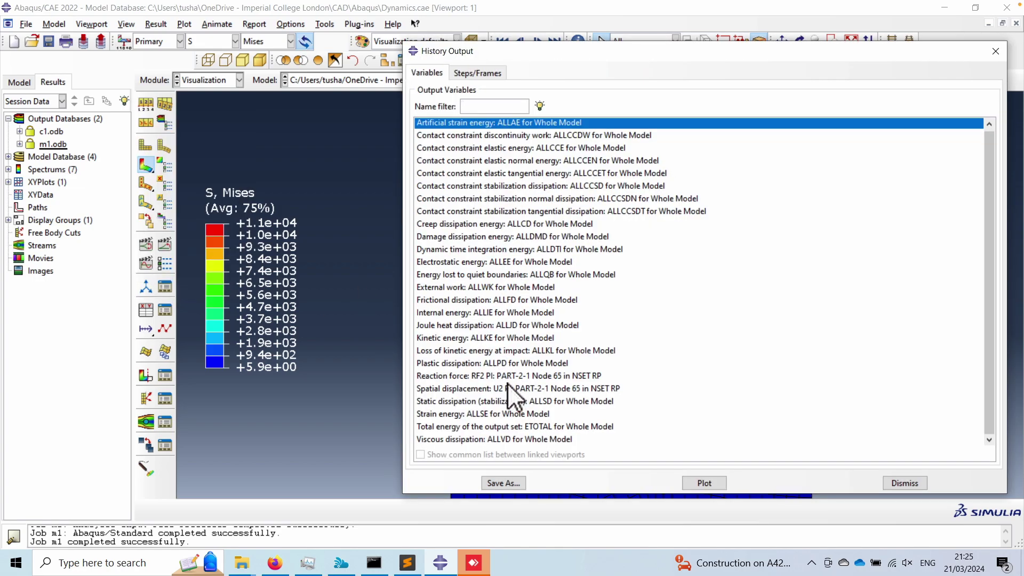
pyautogui.click(483, 374)
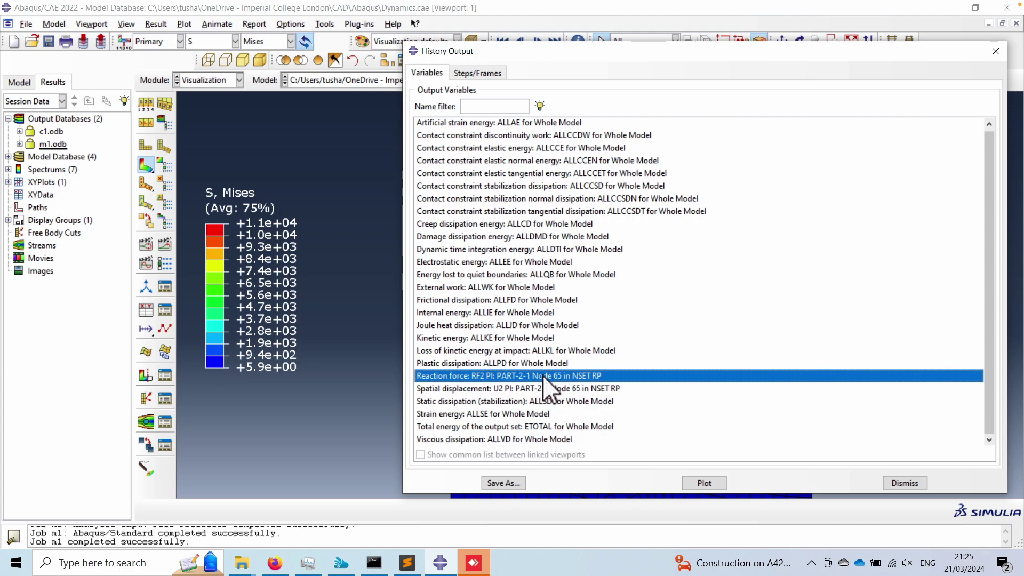
pyautogui.keyDown('ctrl'); pyautogui.click(530, 386); pyautogui.keyUp('ctrl')
pyautogui.click(503, 483)
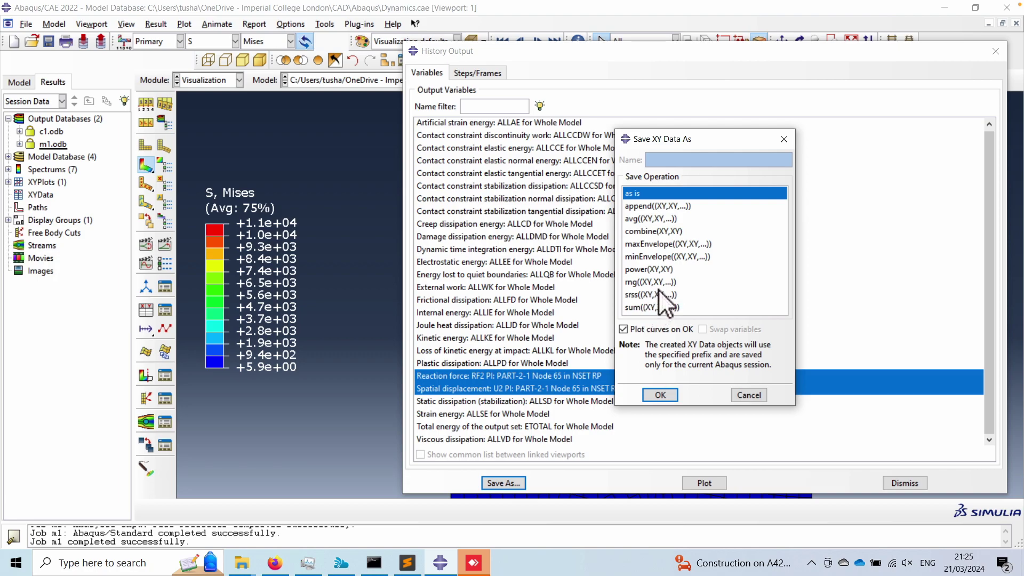
pyautogui.click(648, 232)
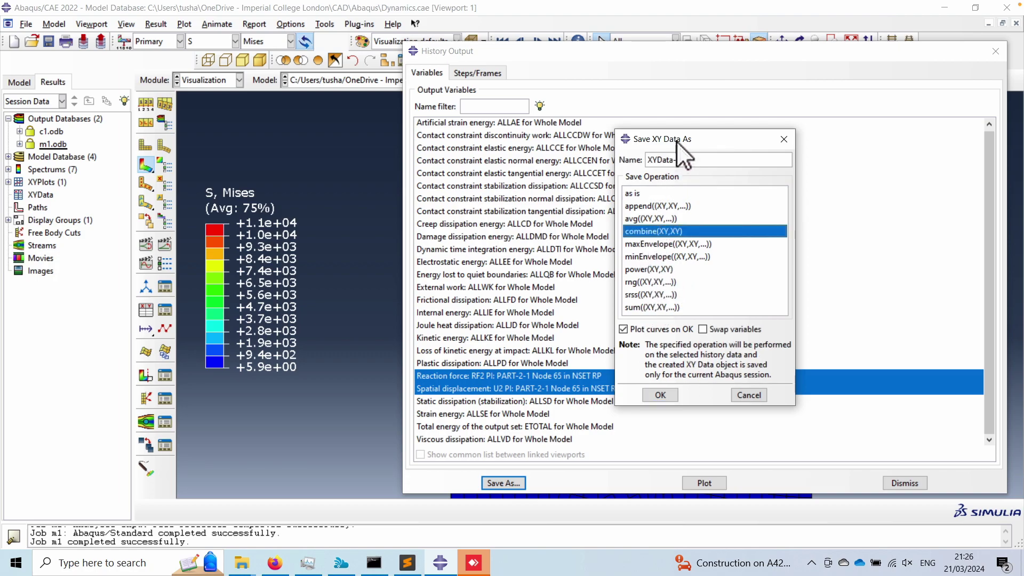
pyautogui.click(663, 392)
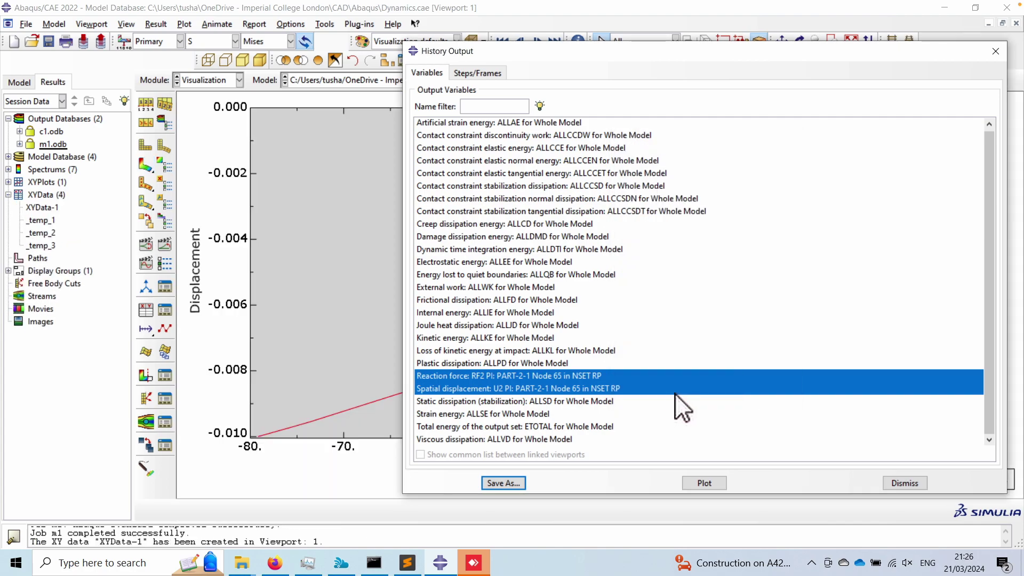
pyautogui.click(896, 482)
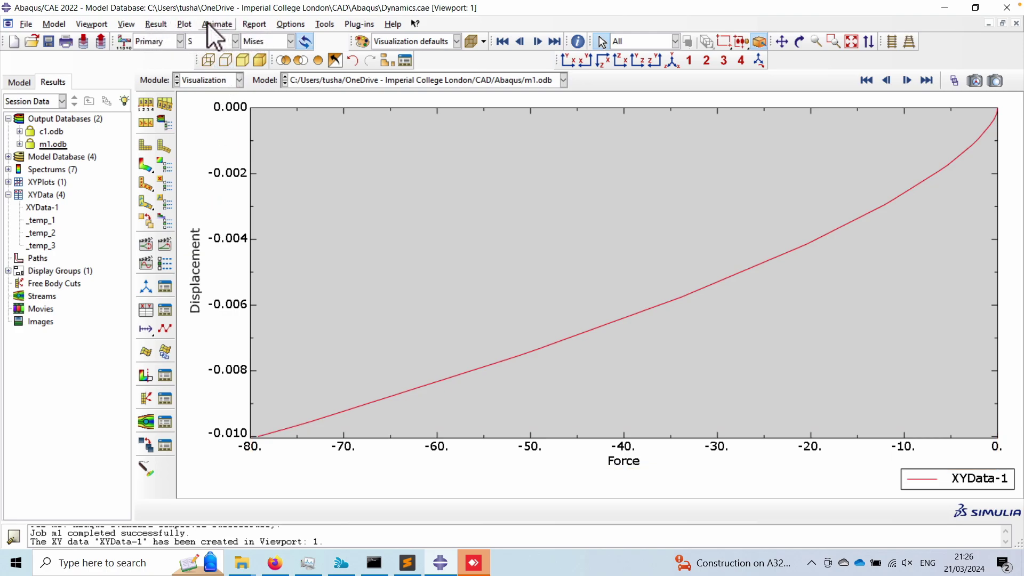
# - Write the combined force-displacement data set XYData-1 to the report file abaqus.rpt
pyautogui.click(245, 24)
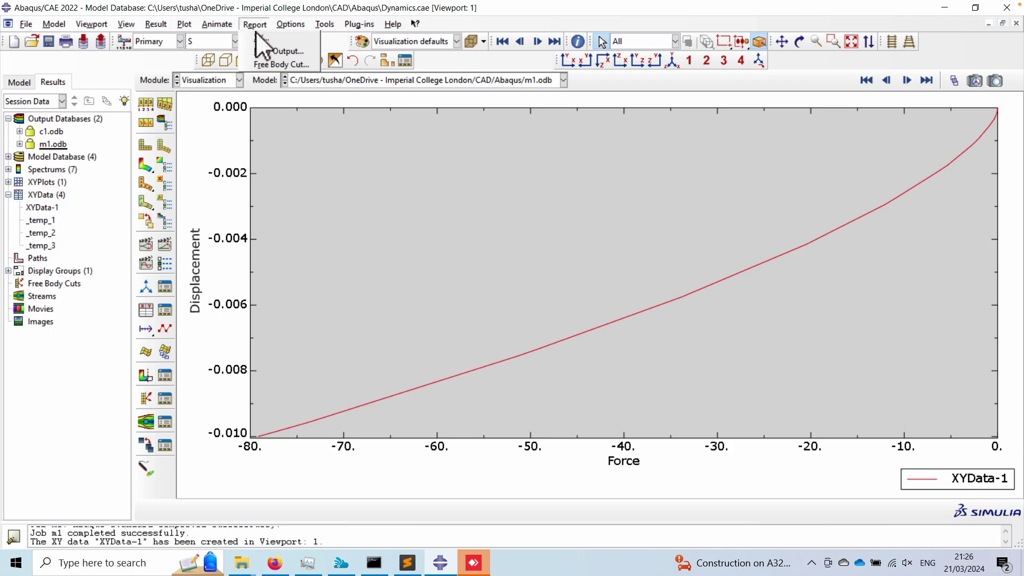
pyautogui.click(259, 37)
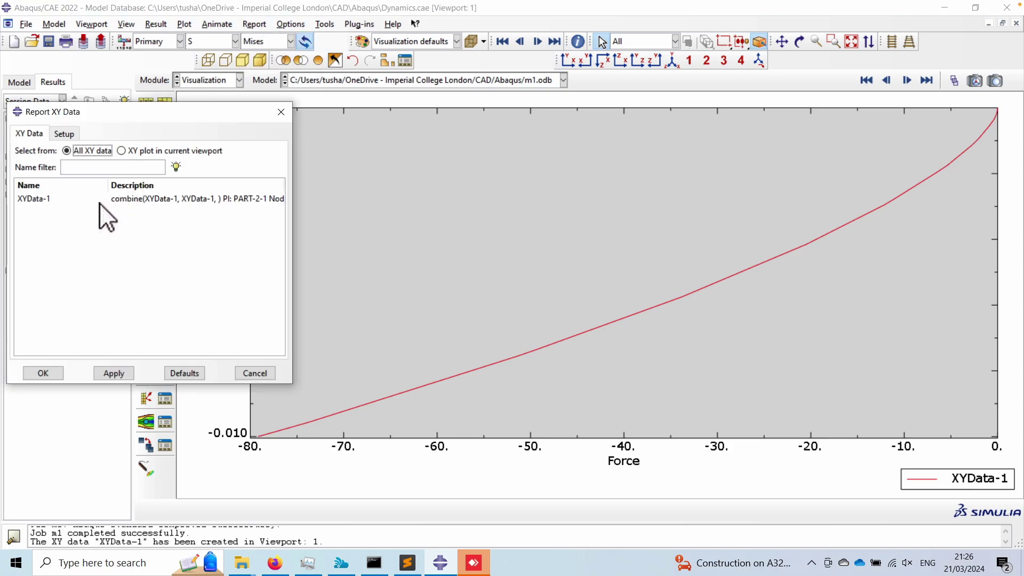
pyautogui.click(110, 198)
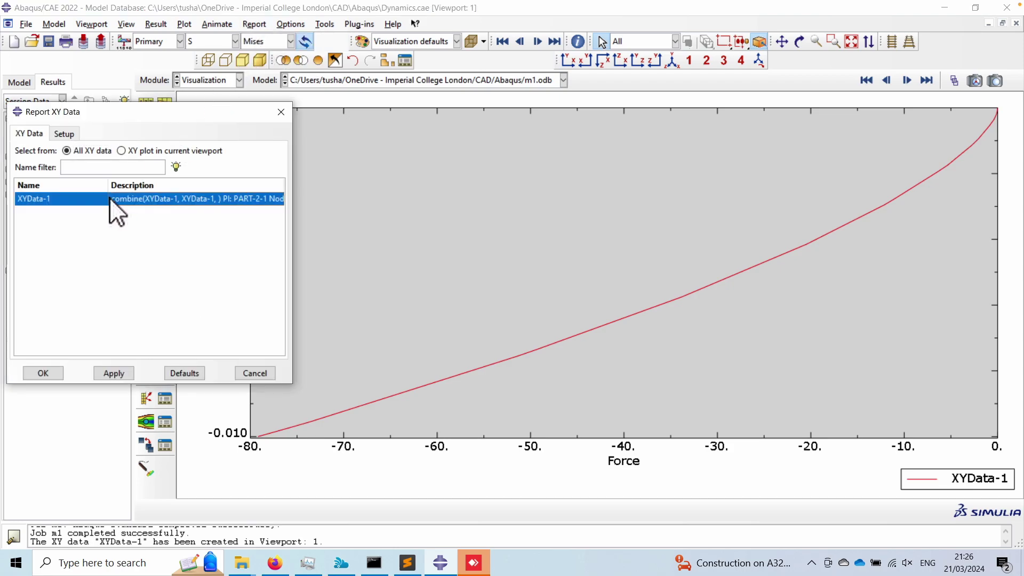
pyautogui.click(43, 373)
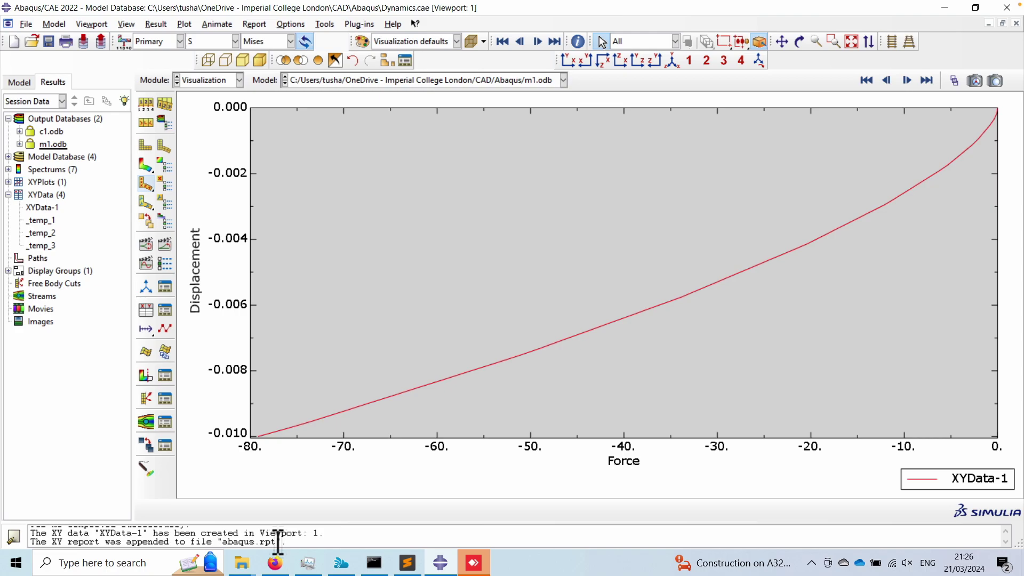
pyautogui.moveTo(276, 540)
pyautogui.mouseDown()
pyautogui.moveTo(216, 538)
pyautogui.moveTo(258, 539)
pyautogui.mouseUp()
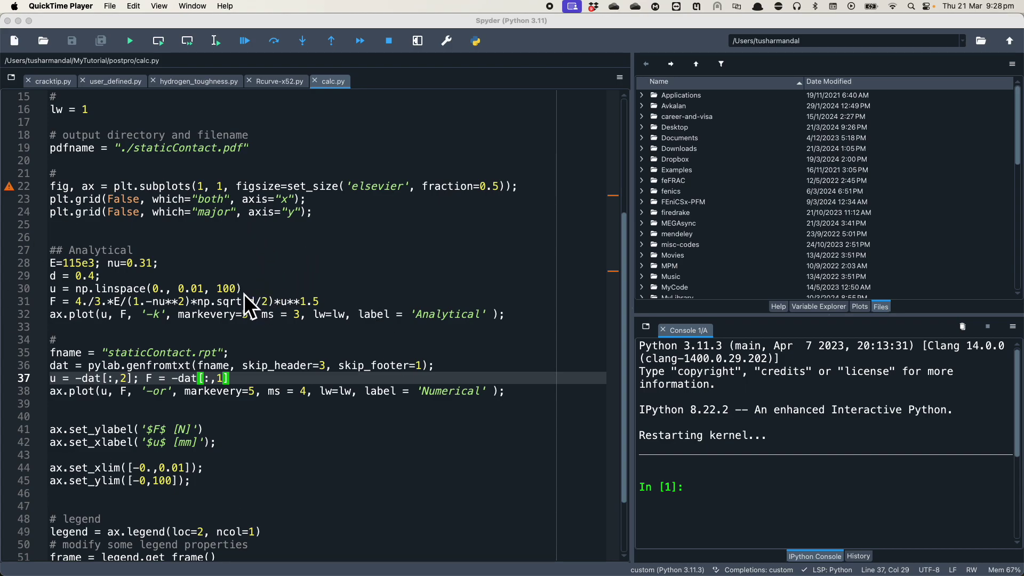
# - In Spyder, review the analytical contact formula in calc.py, run the script, and display its analytical versus numerical force-displacement plot
pyautogui.doubleClick(139, 353)
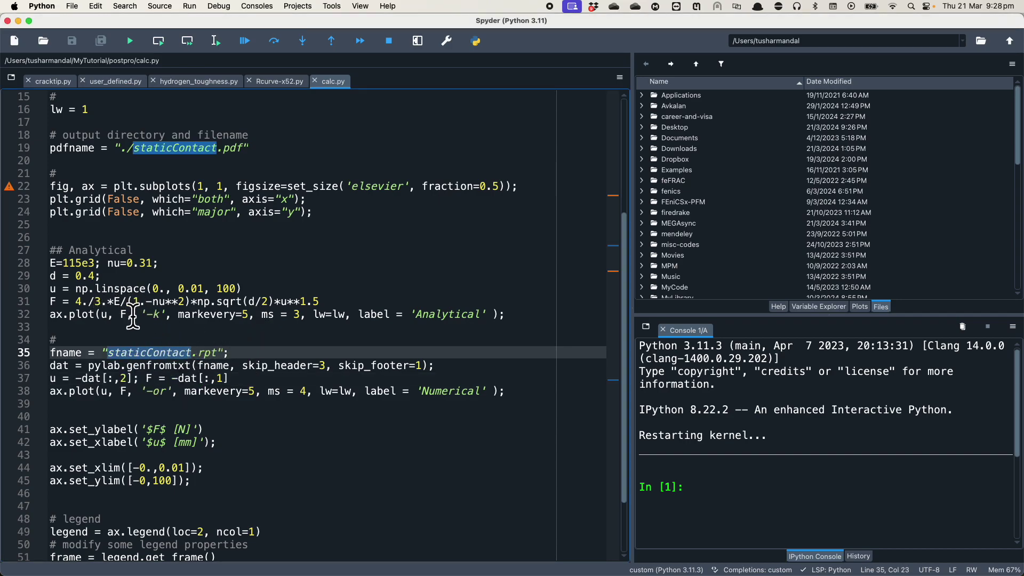
pyautogui.click(120, 314)
pyautogui.moveTo(332, 302); pyautogui.dragTo(33, 260)
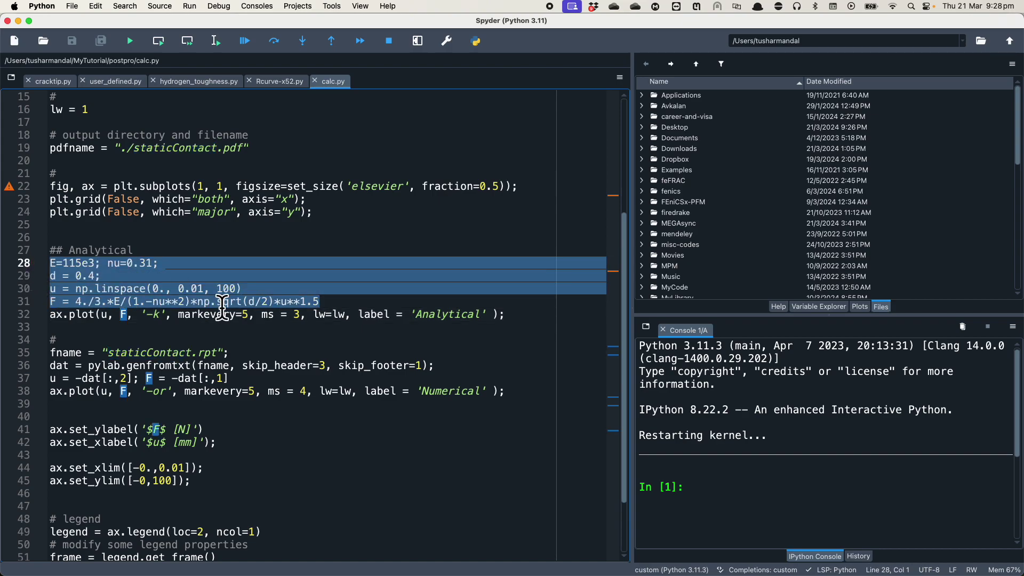
pyautogui.click(239, 315)
pyautogui.press('F5')
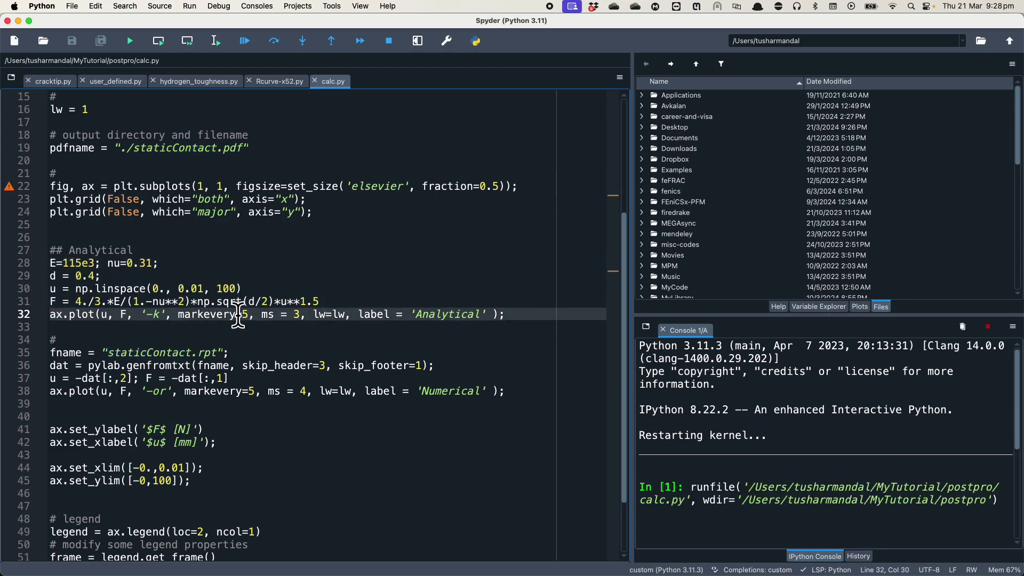
pyautogui.click(861, 307)
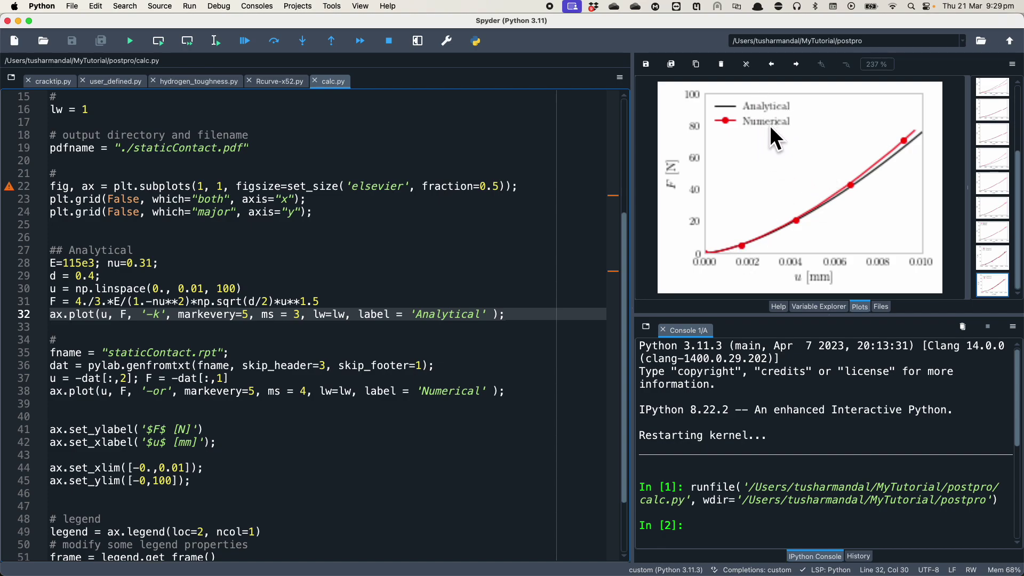
# - Switch to the Keynote slide on static contact and reveal its force-displacement comparison and Mises stress images
pyautogui.press('super+Tab')
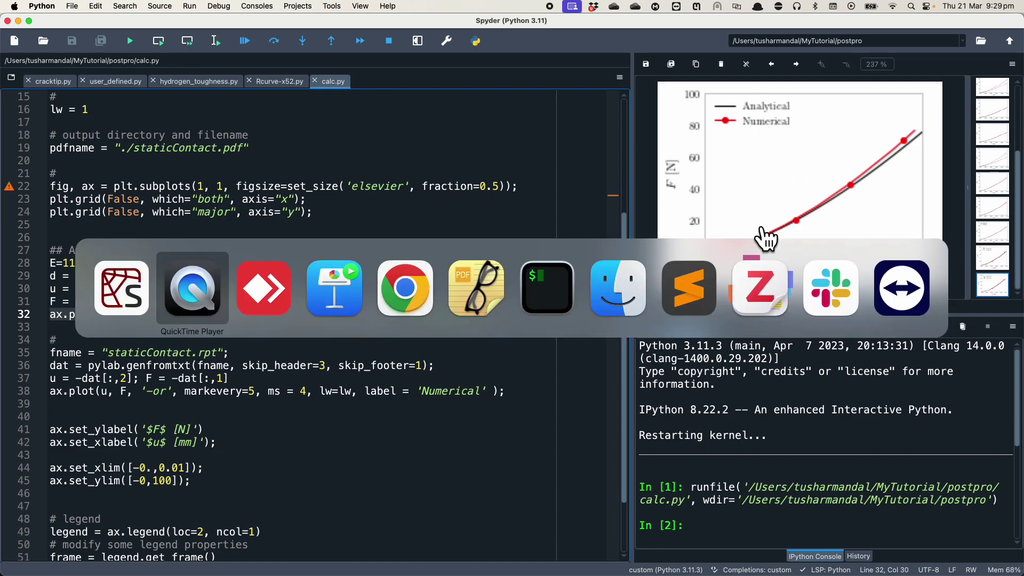
pyautogui.press('super+Tab')
pyautogui.press('super+Tab')
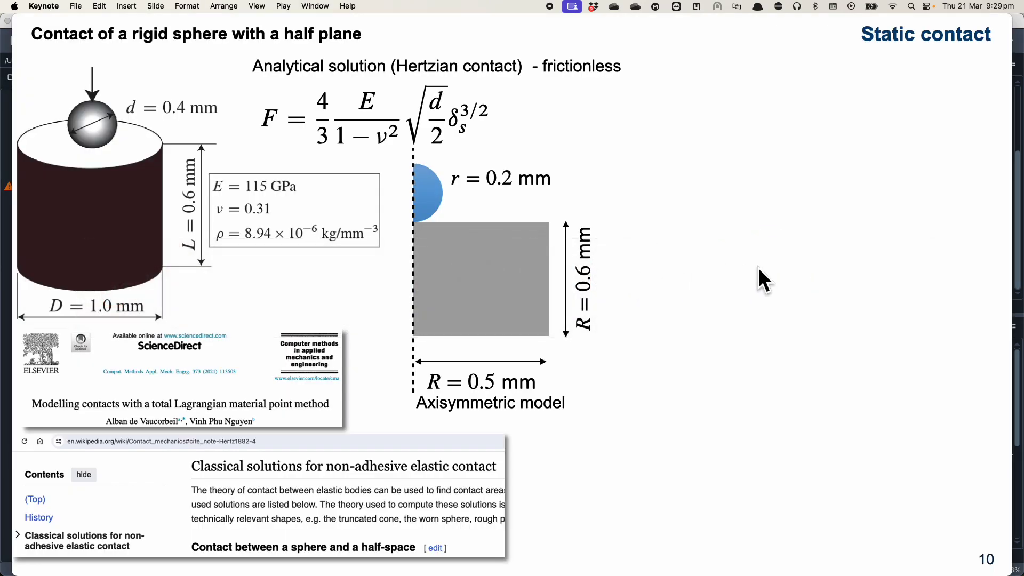
pyautogui.press('Right')
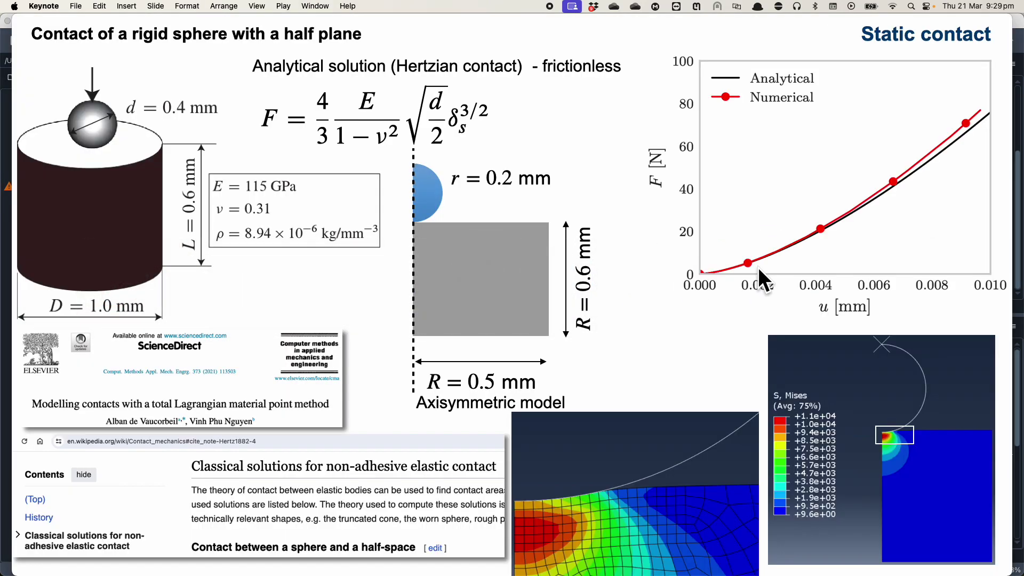
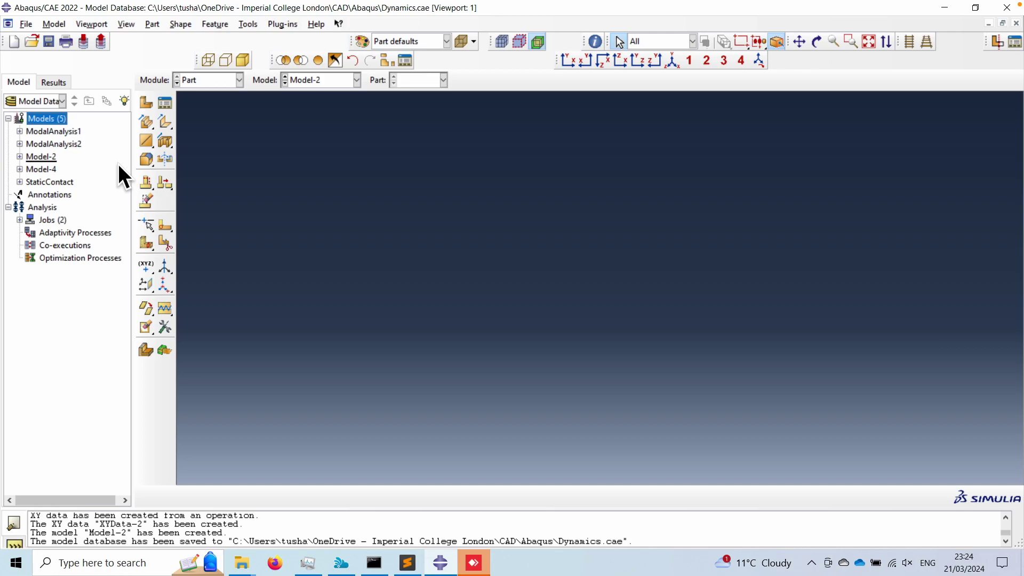
# - Start a 2D planar deformable shell part named Part-1 in Model-2 with an approximate size of 200
pyautogui.click(20, 157)
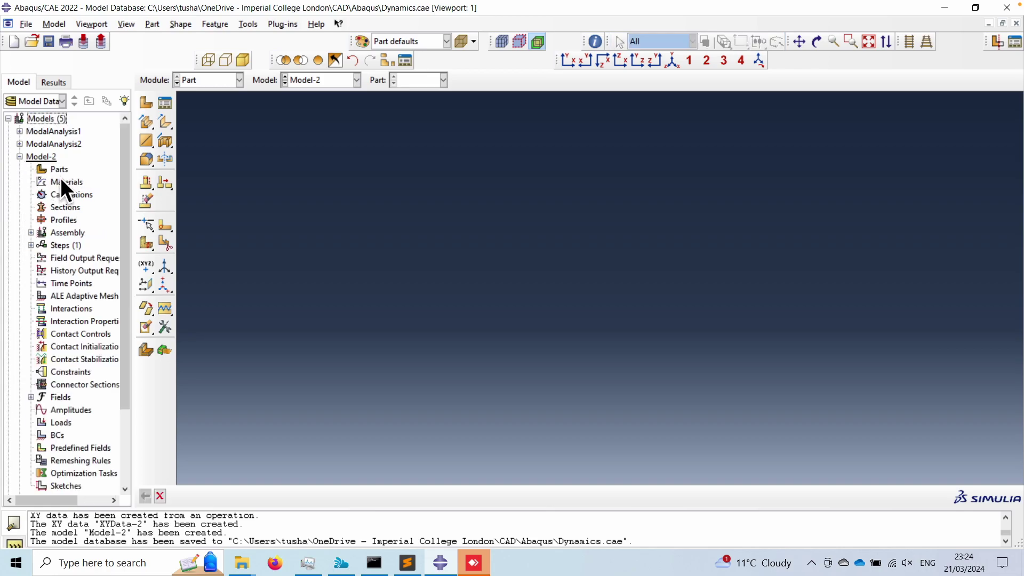
pyautogui.click(58, 170)
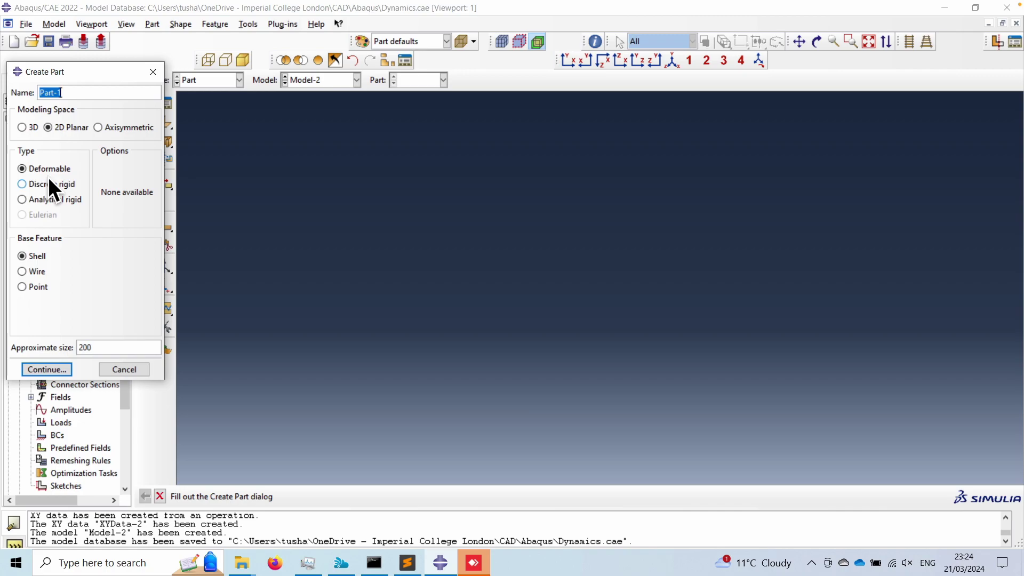
pyautogui.click(50, 367)
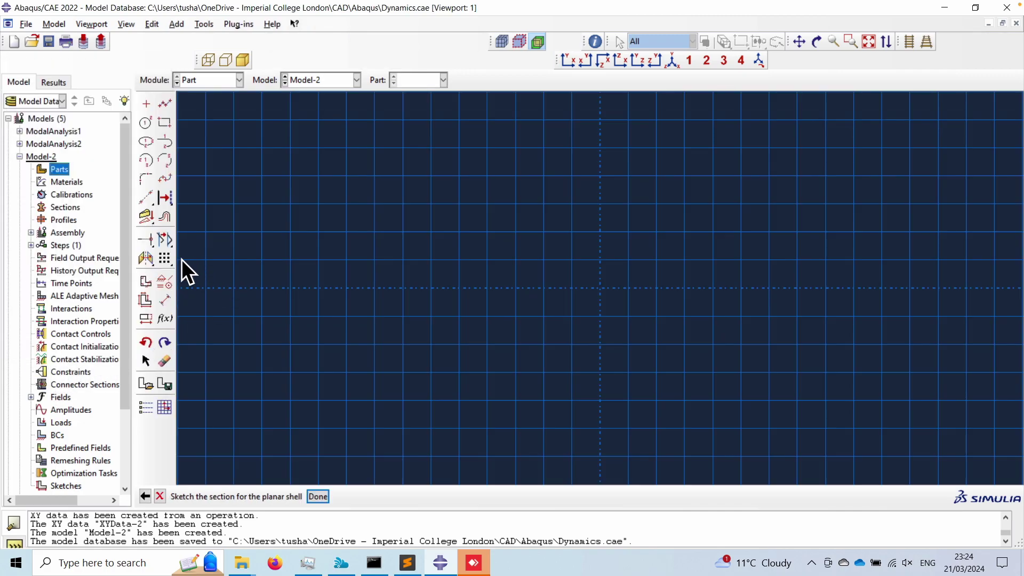
# - Add horizontal and vertical construction lines through the origin, using end points 100,0 and 0,100
pyautogui.click(146, 196)
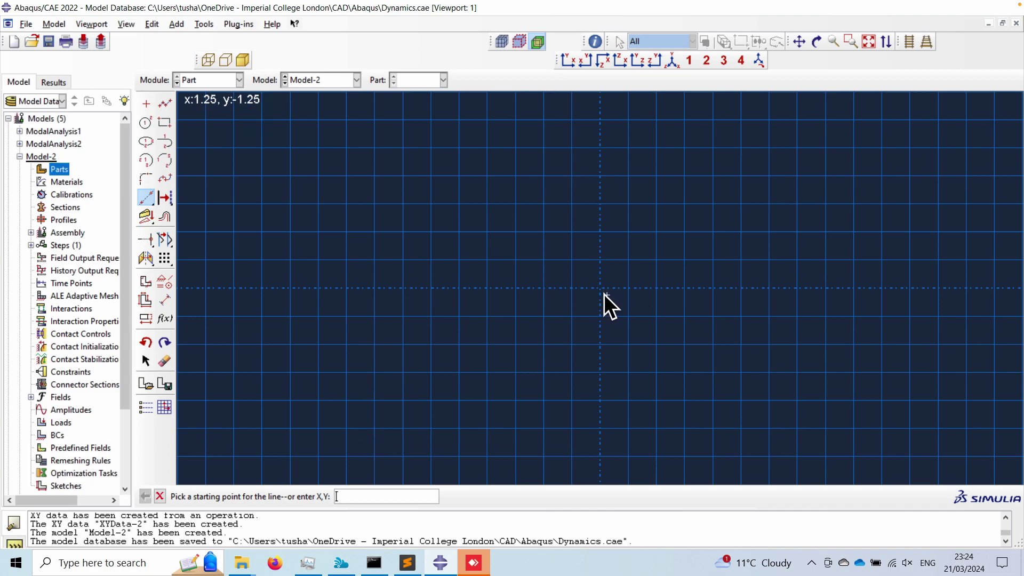
pyautogui.press('super+comma')
pyautogui.press('super')
pyautogui.press('super')
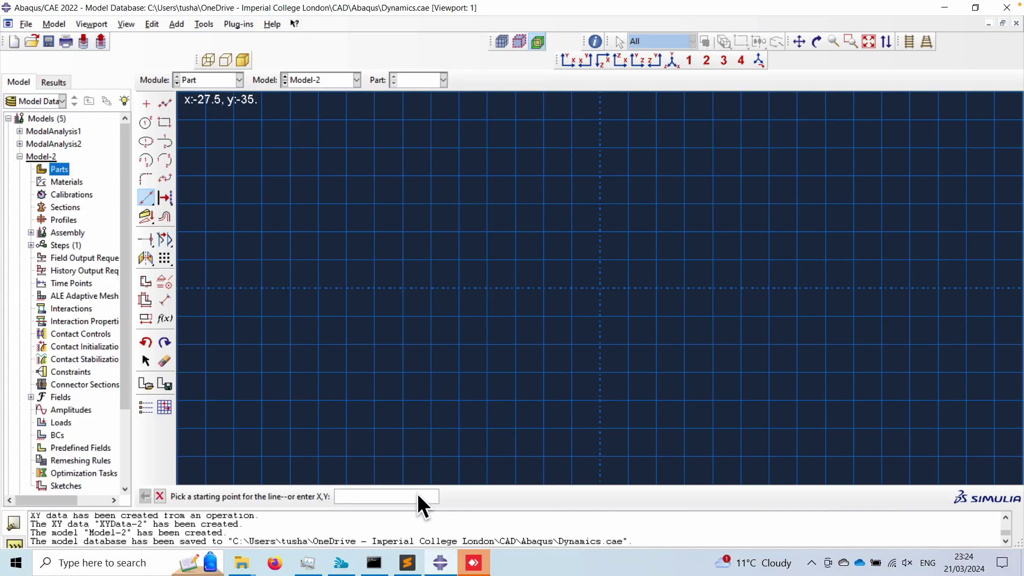
pyautogui.write('0,0')
pyautogui.press('Return')
pyautogui.write('100,0')
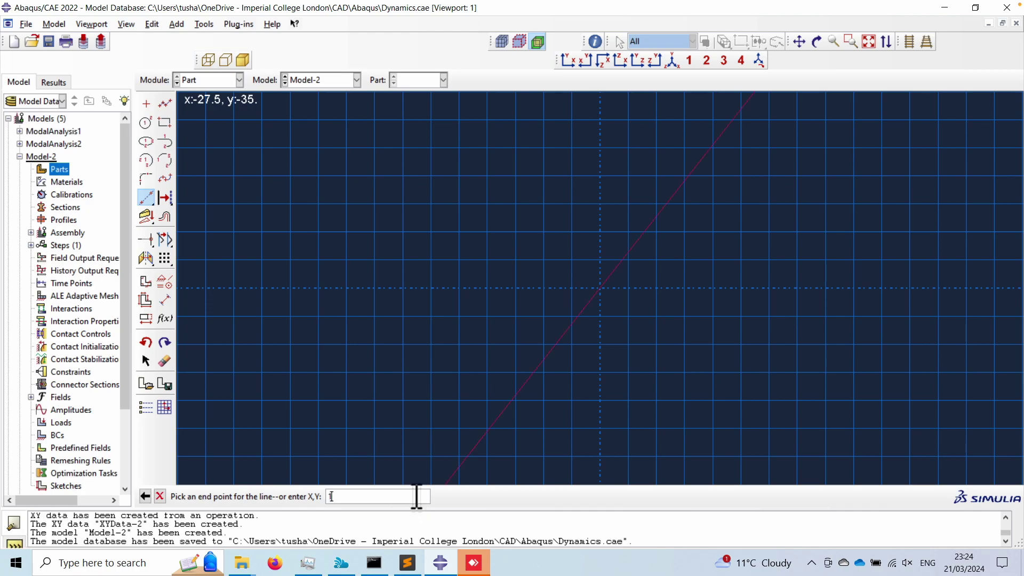
pyautogui.press('Return')
pyautogui.write('0,0')
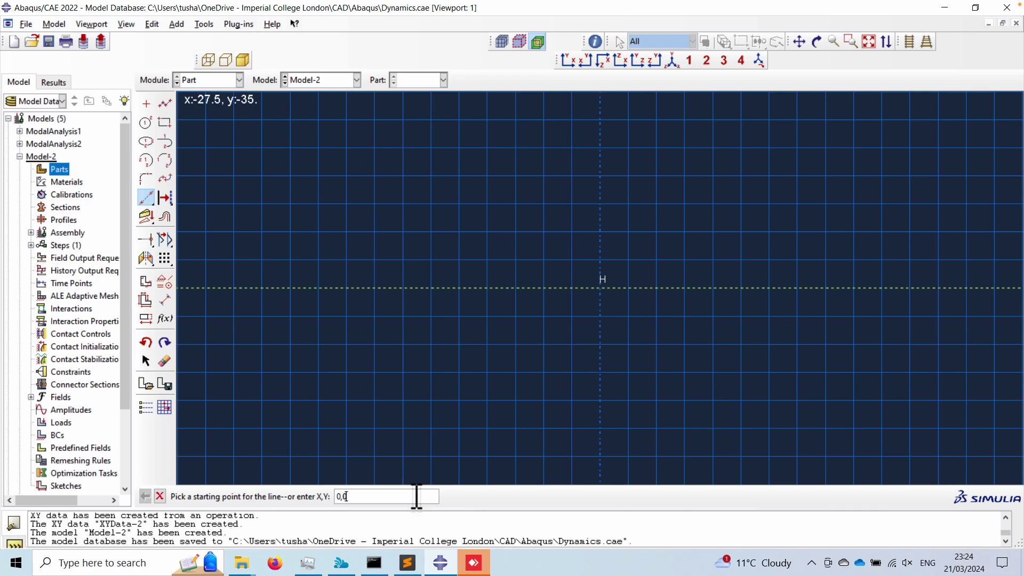
pyautogui.press('Return')
pyautogui.write('0,1')
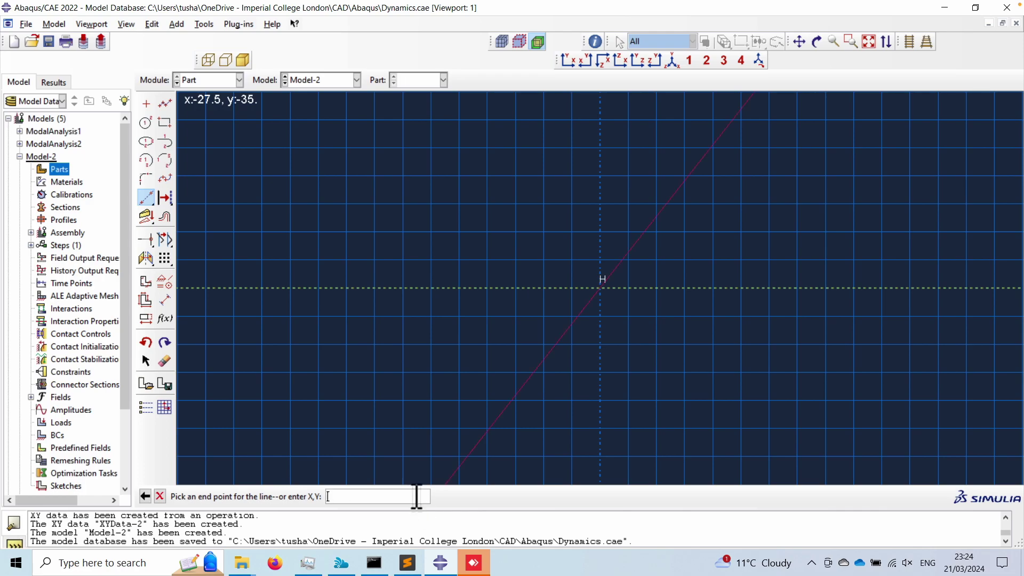
pyautogui.write('00')
pyautogui.press('Return')
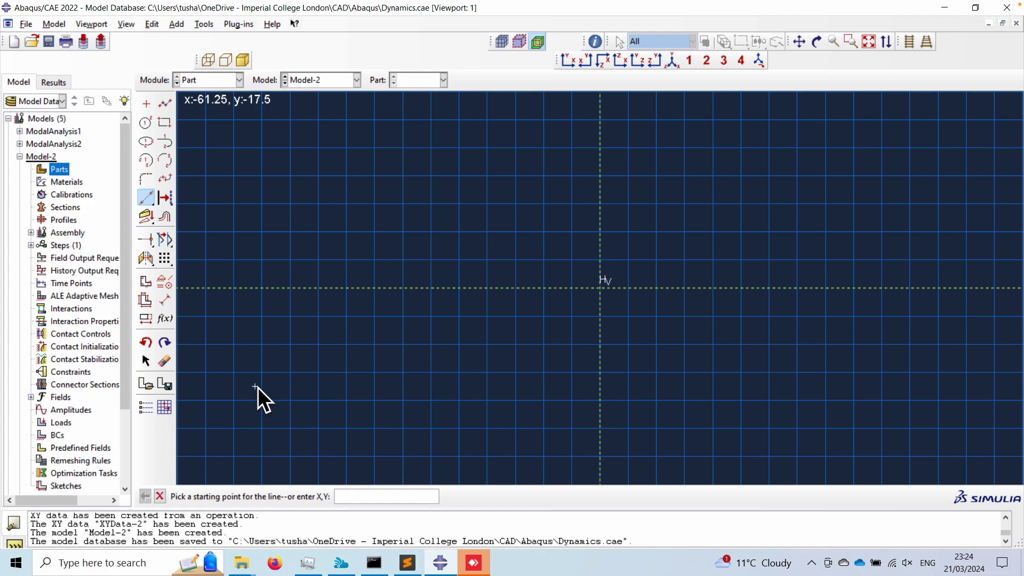
# - Sketch a rectangle with opposite corners at -30,0 and 30,40
pyautogui.click(166, 123)
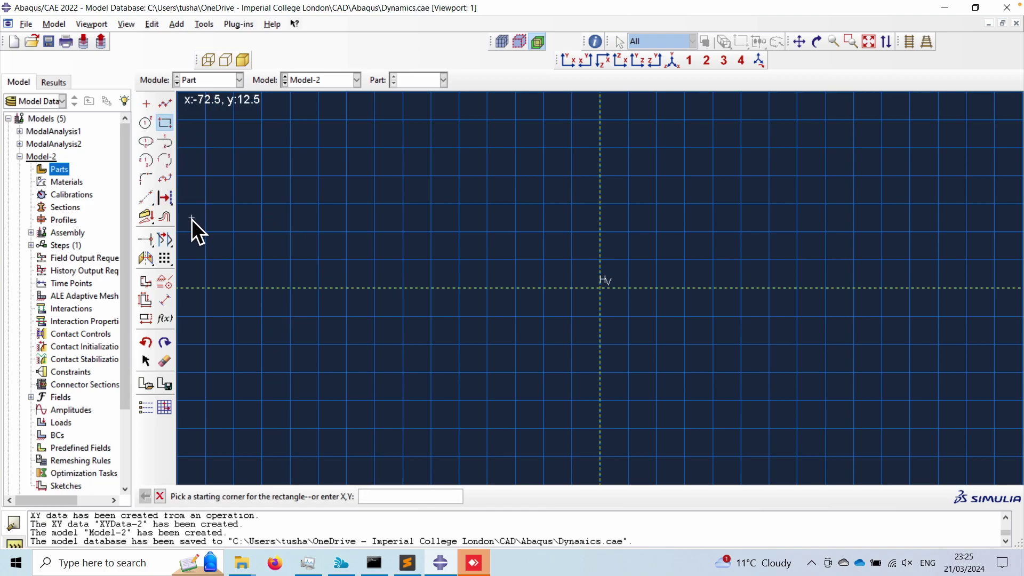
pyautogui.write('-30,0')
pyautogui.press('Return')
pyautogui.write('30,40')
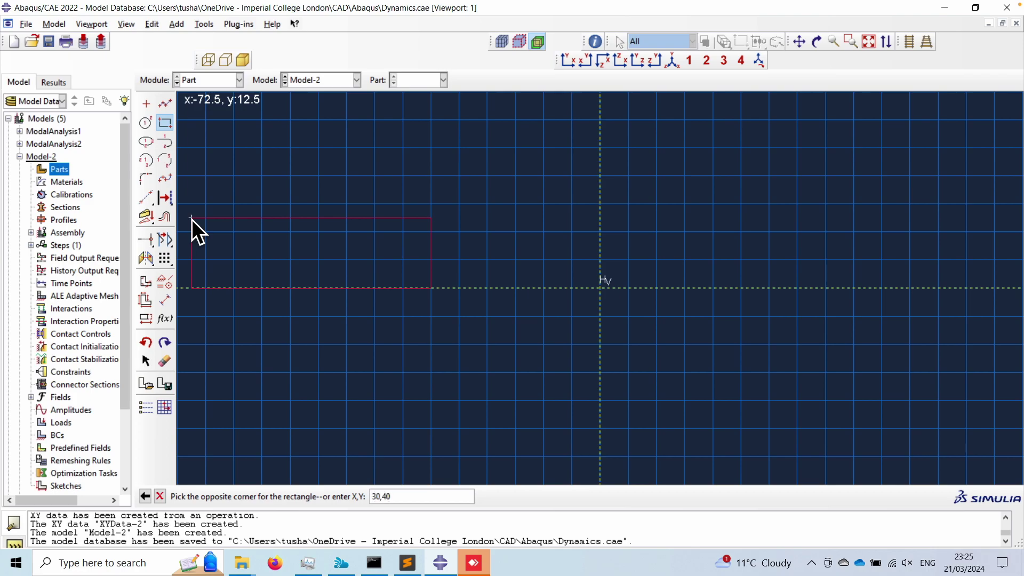
pyautogui.press('Return')
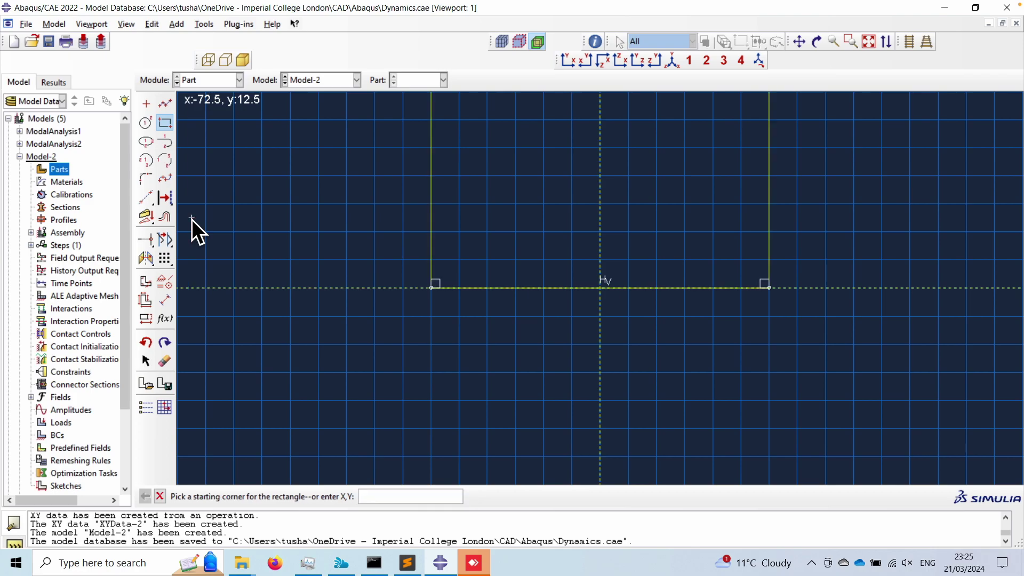
pyautogui.click(568, 58)
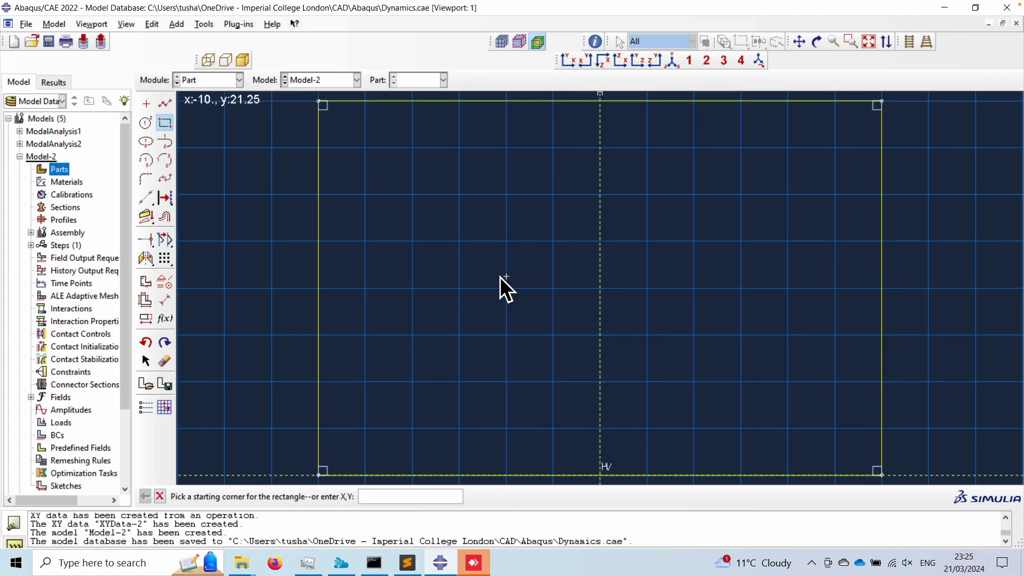
pyautogui.scroll(-2, 543, 216)
pyautogui.scroll(-4, 542, 219)
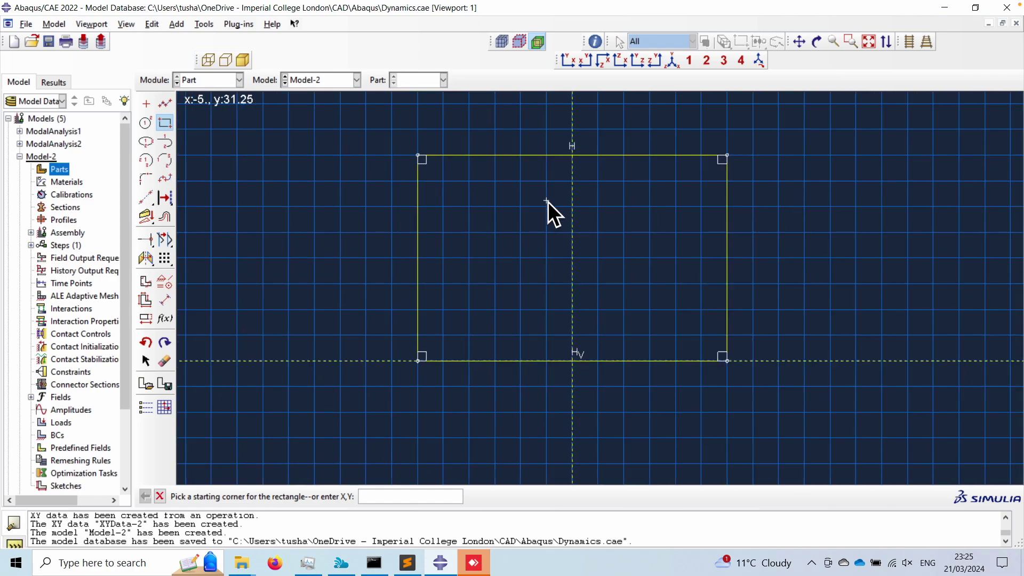
# - Sketch a circle of radius 5 above the rectangle, centred on the vertical construction line at 0,50 with perimeter point 0,45
pyautogui.scroll(-2, 536, 219)
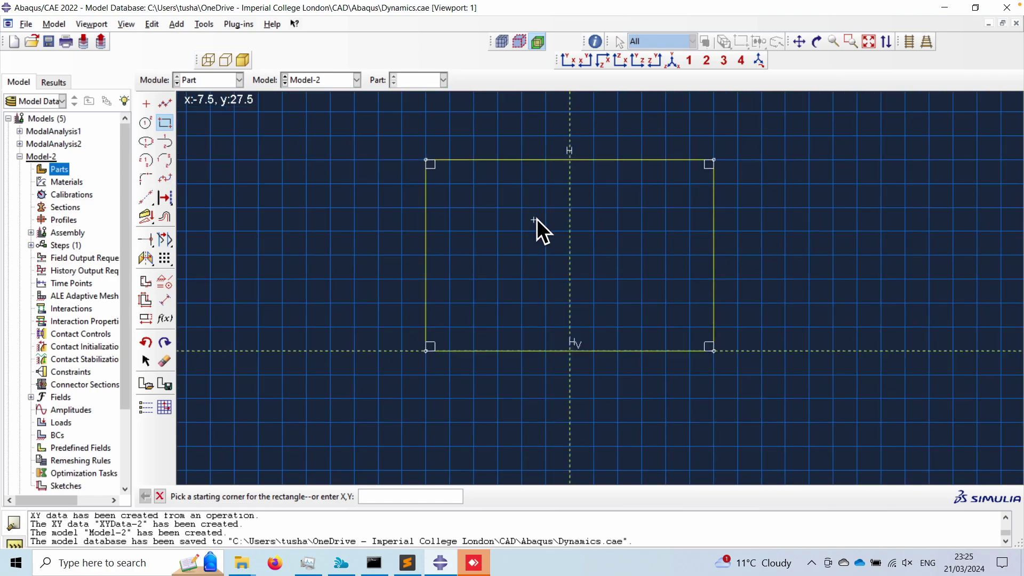
pyautogui.click(143, 123)
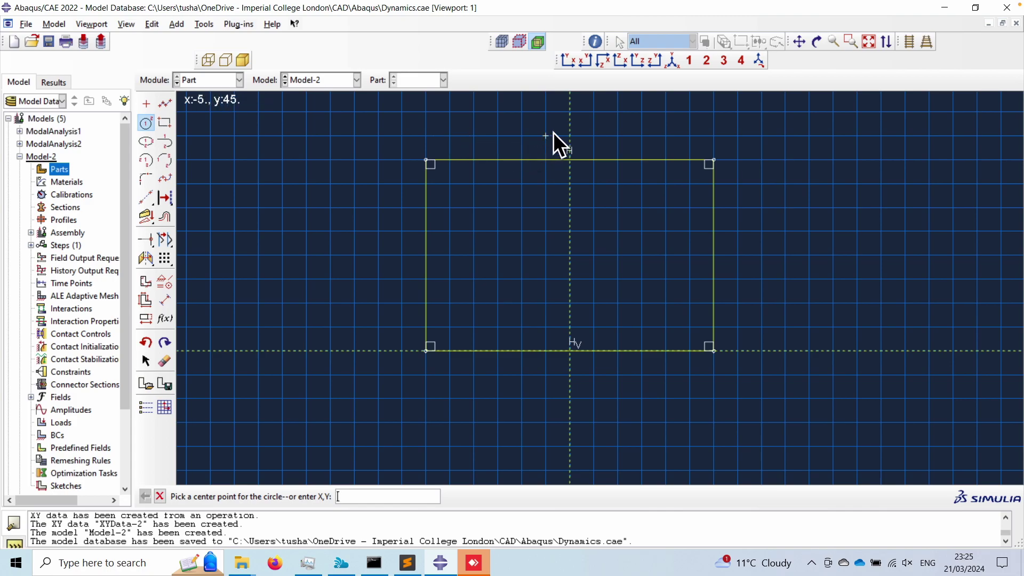
pyautogui.click(570, 112)
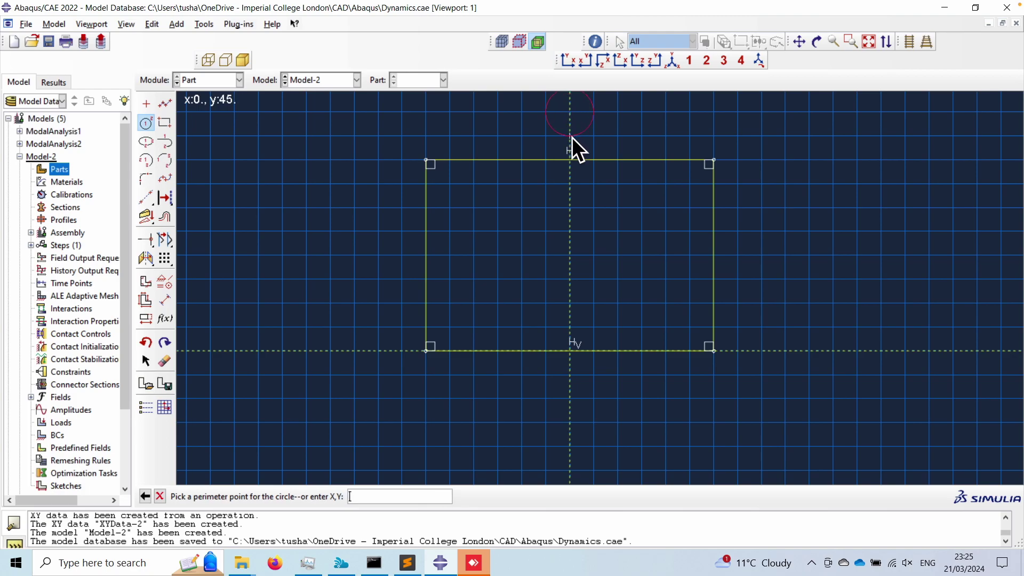
pyautogui.click(570, 137)
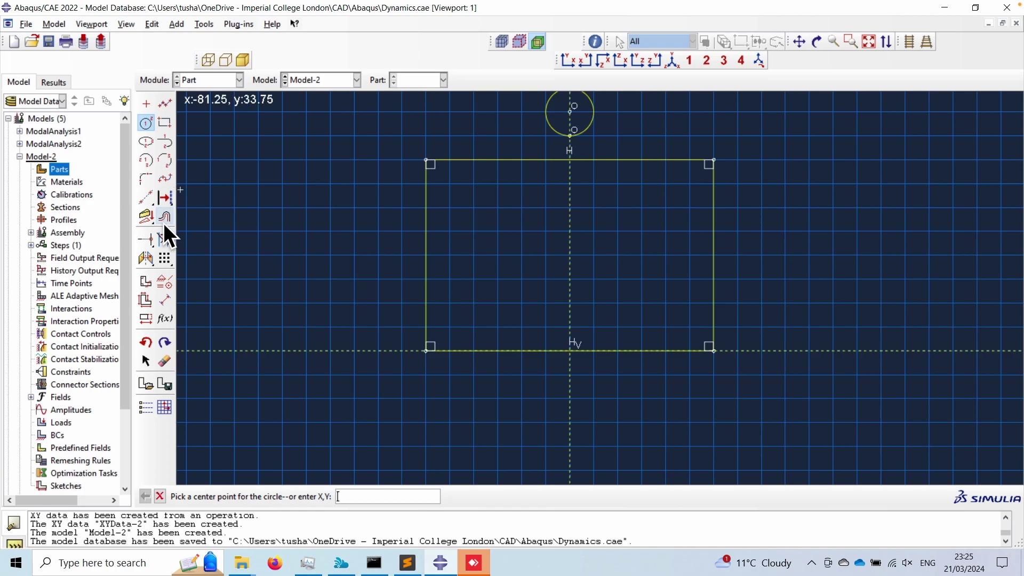
# - Dimension the vertical distance from the circle's centre to its lower perimeter point, placing the dimension text beside the circle
pyautogui.click(165, 299)
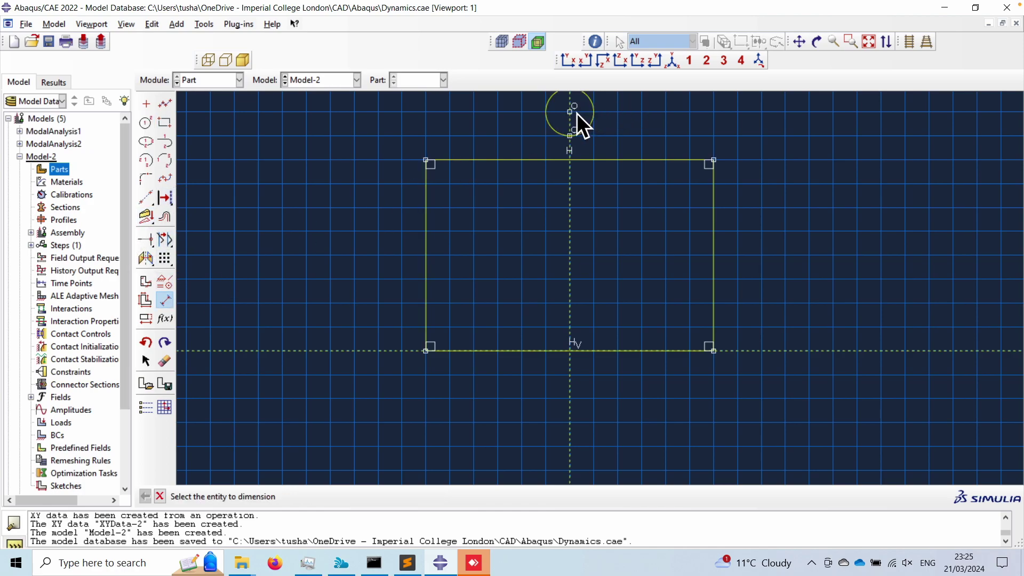
pyautogui.click(573, 113)
pyautogui.click(570, 136)
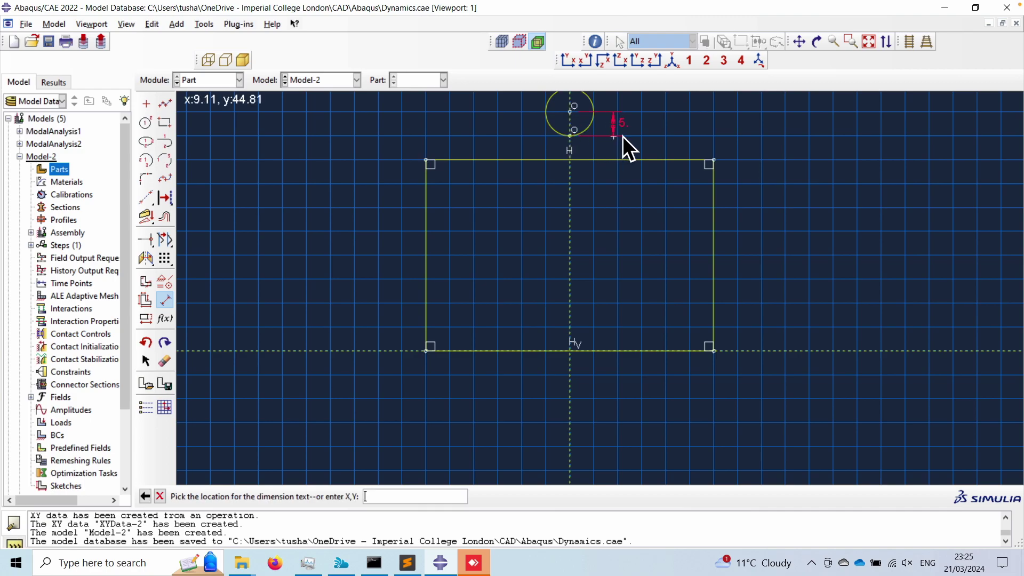
pyautogui.click(630, 136)
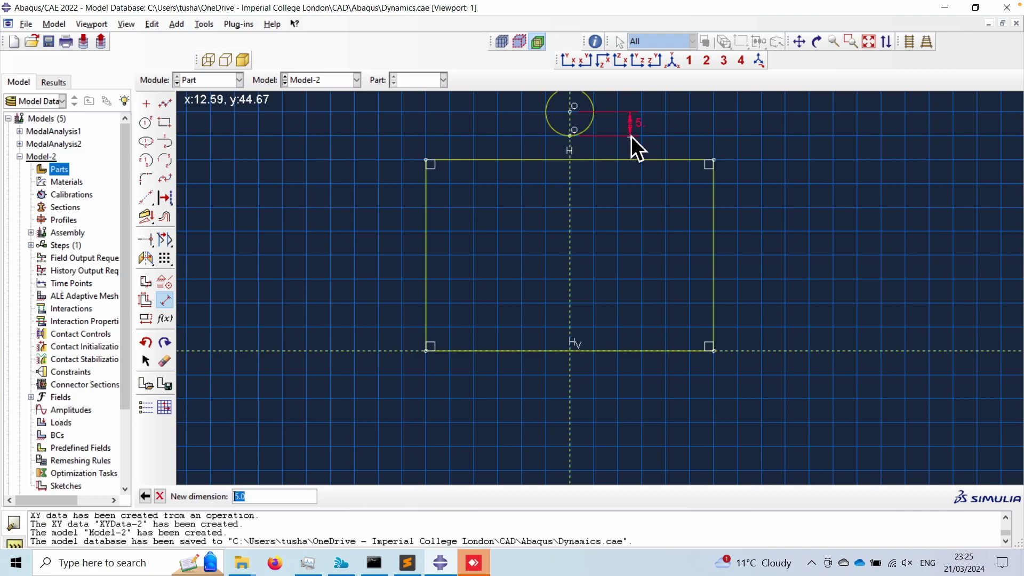
# - Dimension the circle's radius as 5 and its vertical gap above the rectangle as 5, completing the planar shell sketch
pyautogui.press('Return')
pyautogui.click(570, 136)
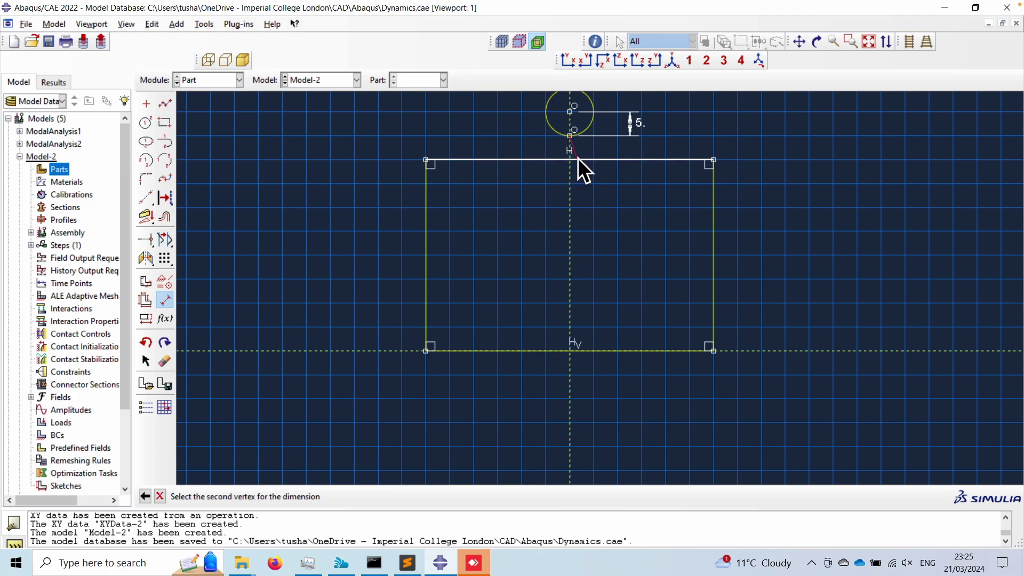
pyautogui.click(713, 160)
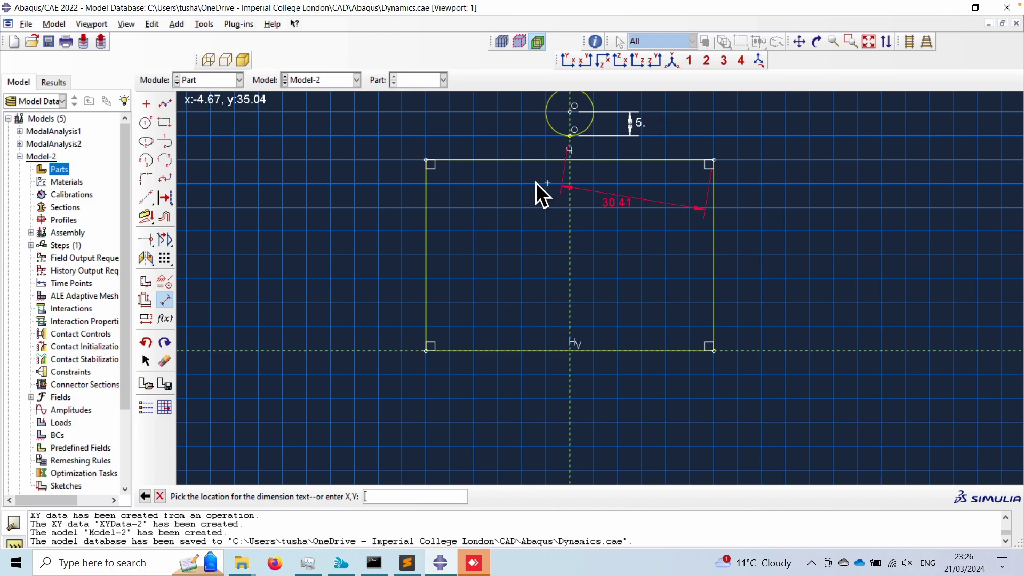
pyautogui.click(460, 152)
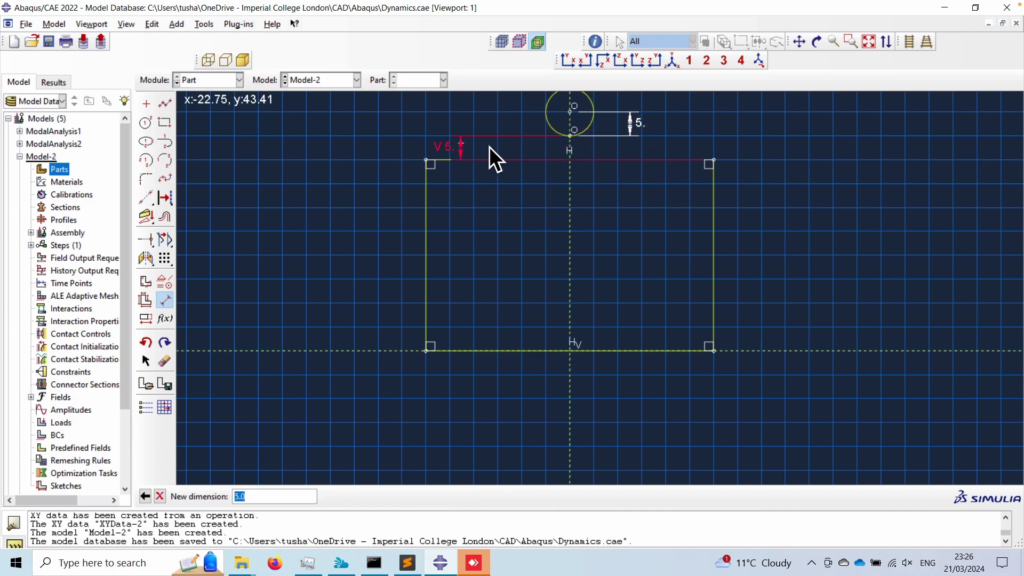
pyautogui.press('Return')
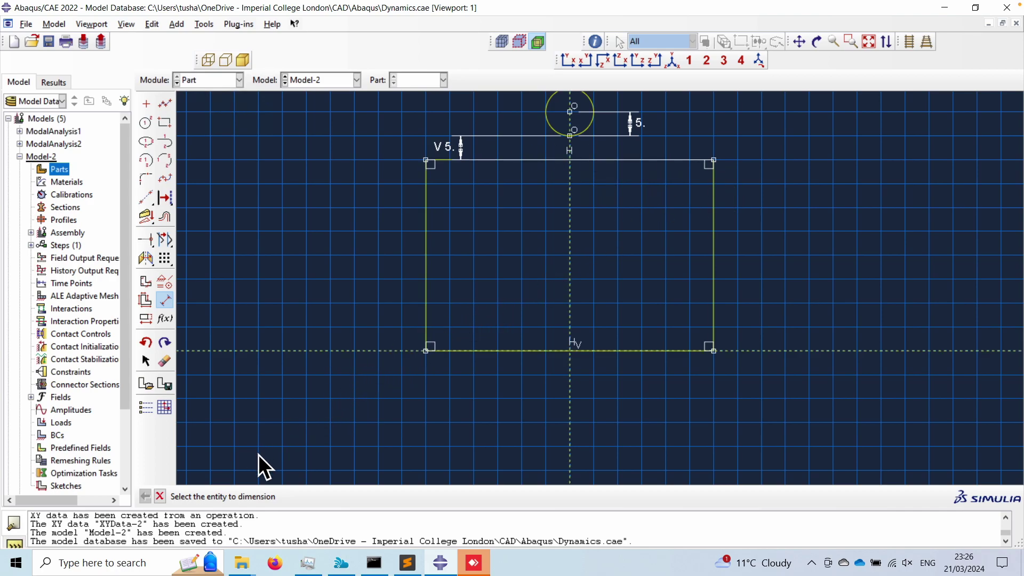
pyautogui.click(159, 497)
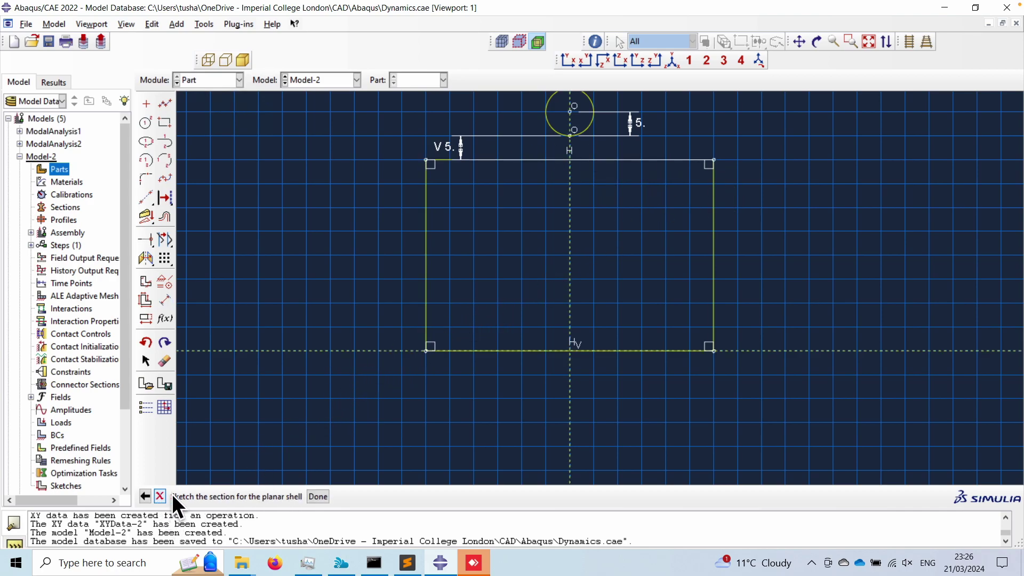
pyautogui.click(319, 496)
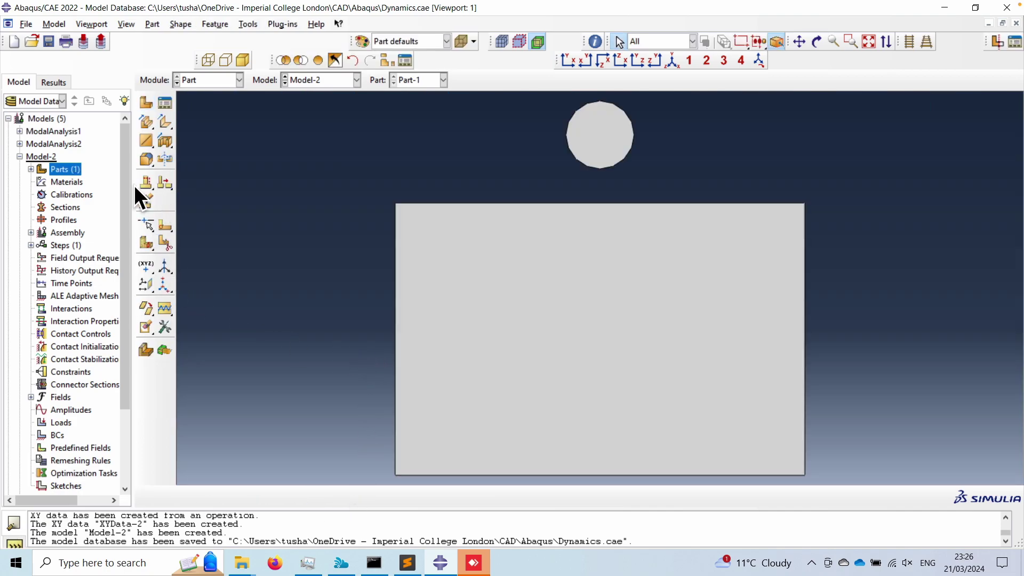
# - Create a geometry set named disk from the circular face of Part-1
pyautogui.click(31, 170)
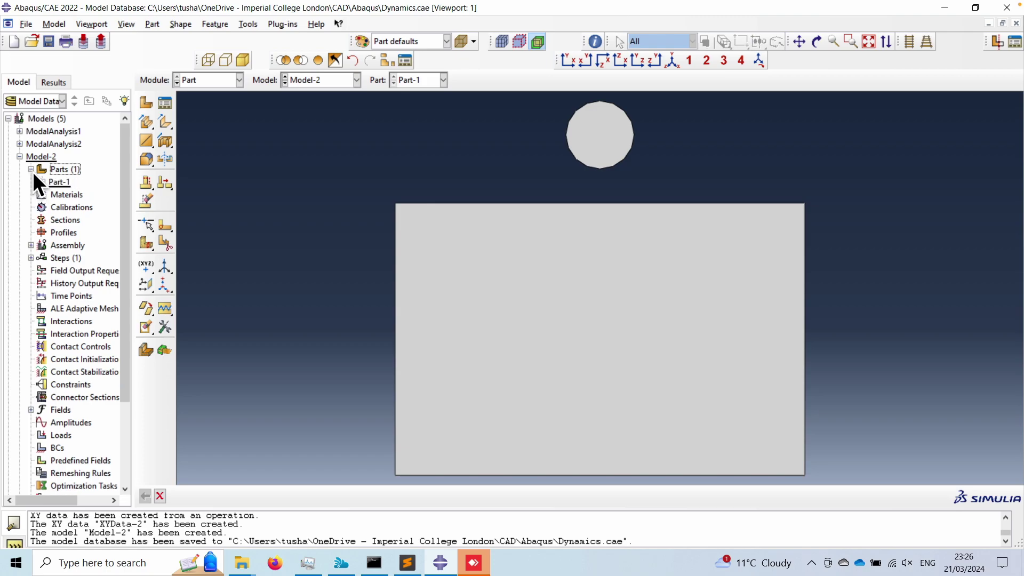
pyautogui.click(42, 183)
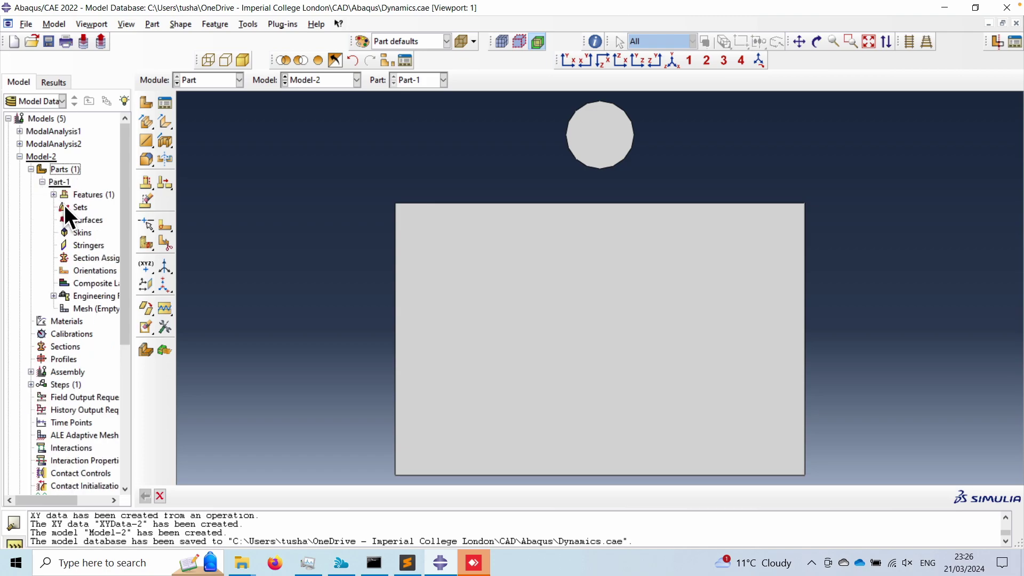
pyautogui.click(54, 195)
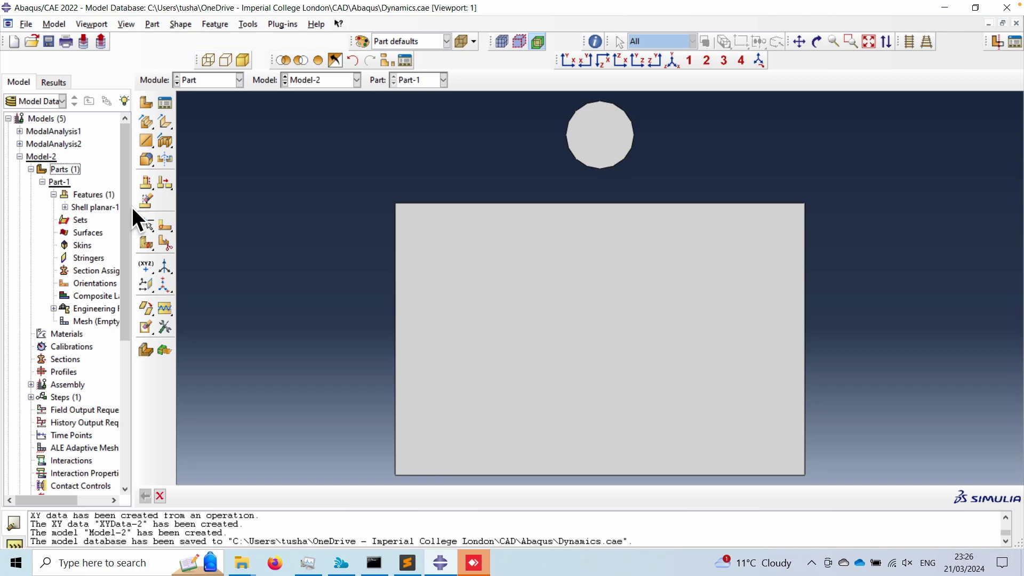
pyautogui.doubleClick(79, 218)
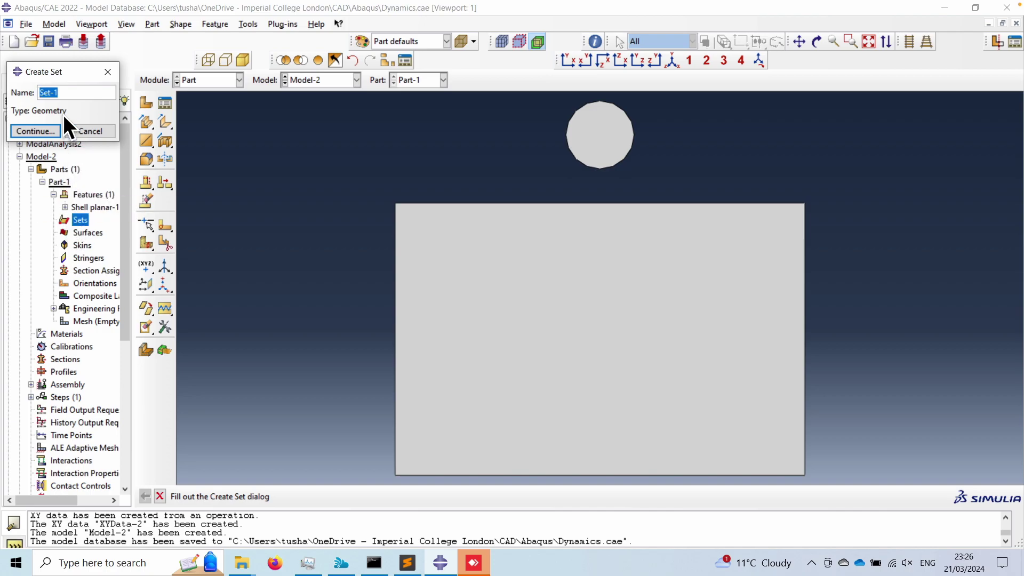
pyautogui.write('disk')
pyautogui.click(46, 130)
pyautogui.click(603, 158)
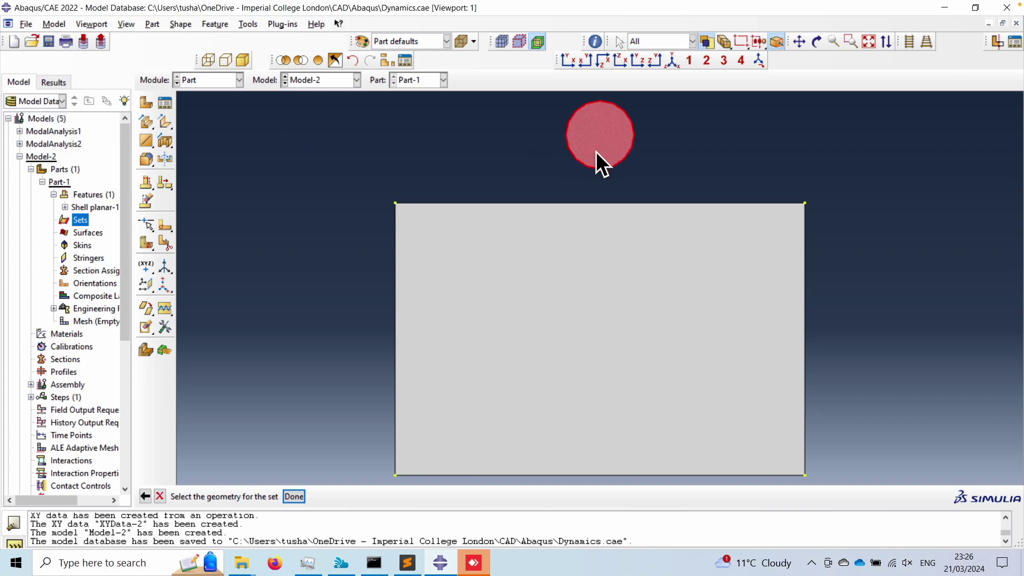
pyautogui.click(294, 497)
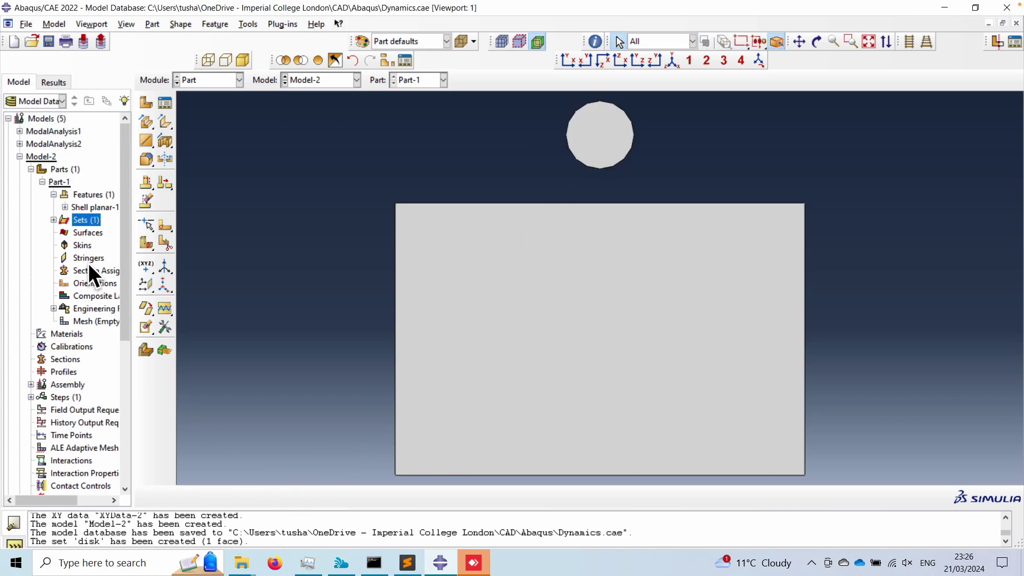
# - Create a geometry set named base from the rectangular face
pyautogui.click(54, 220)
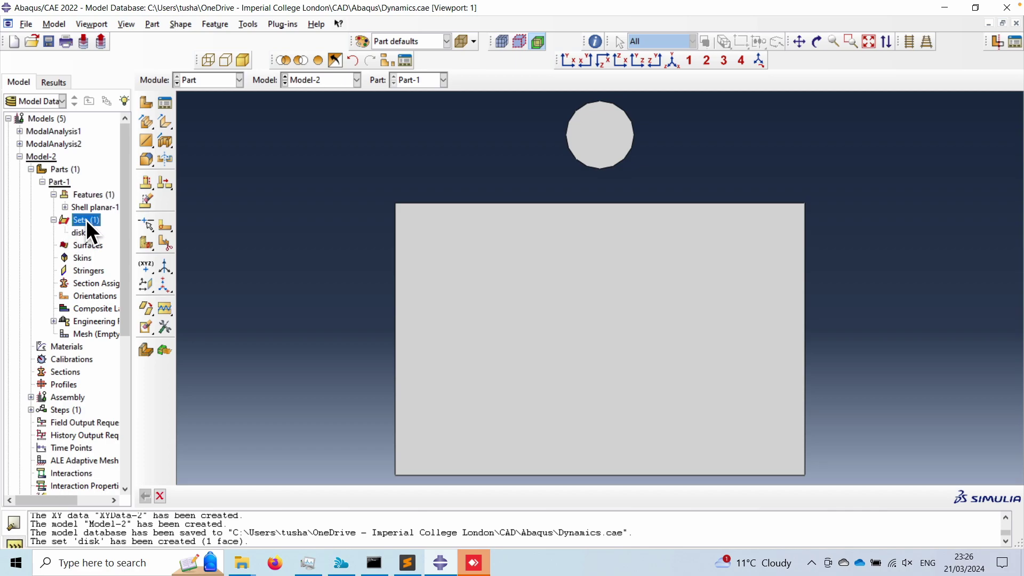
pyautogui.doubleClick(86, 220)
pyautogui.write('base')
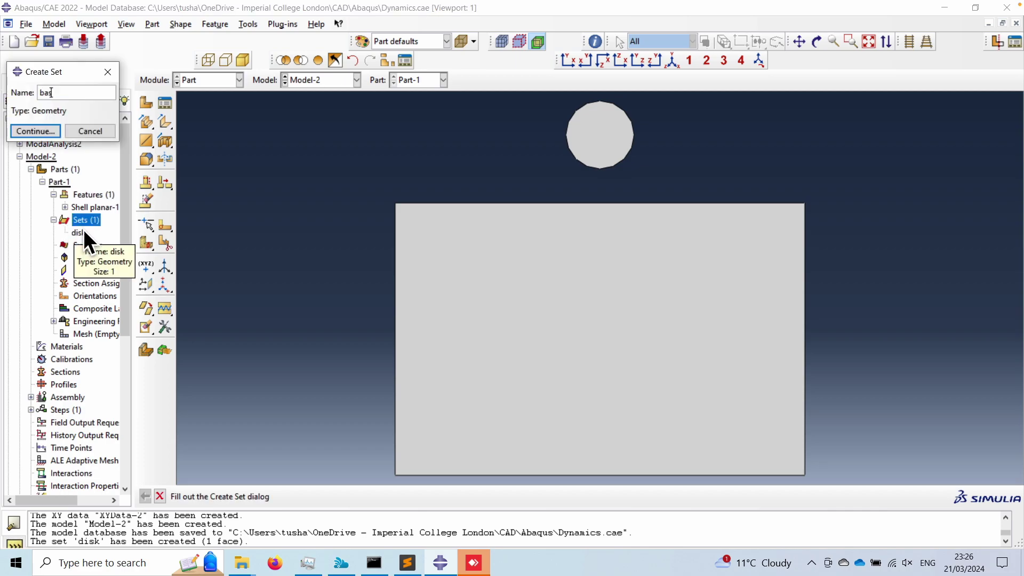
pyautogui.click(36, 131)
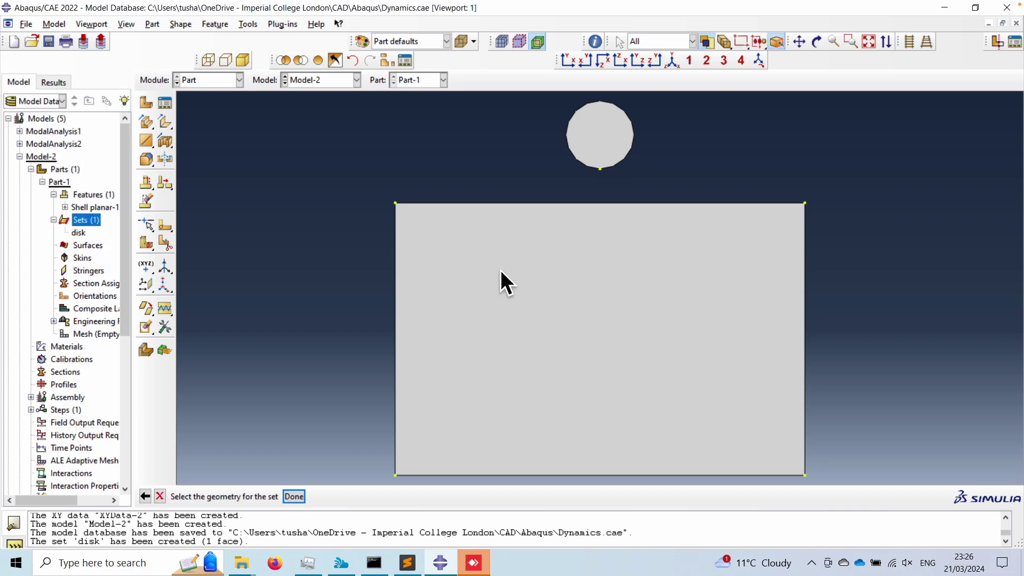
pyautogui.click(421, 328)
pyautogui.click(293, 496)
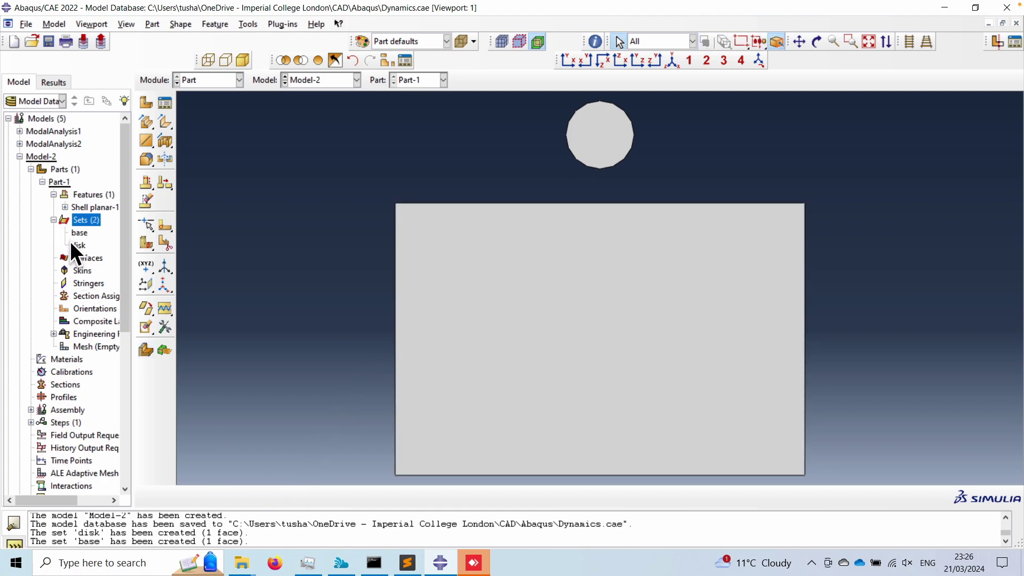
# - Create a geometry set named disk_ref from the vertex at the bottom of the disk
pyautogui.doubleClick(87, 222)
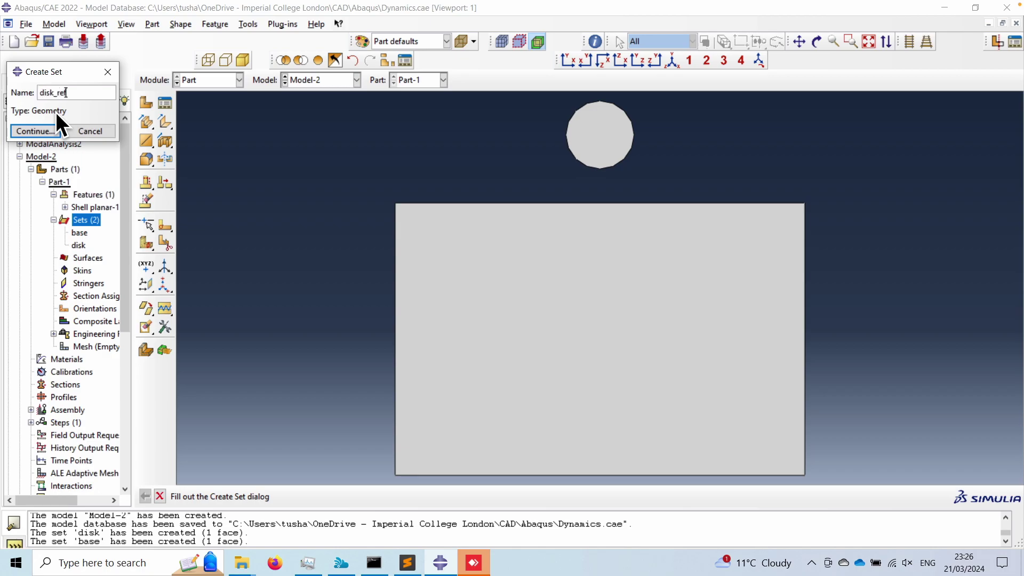
pyautogui.click(35, 131)
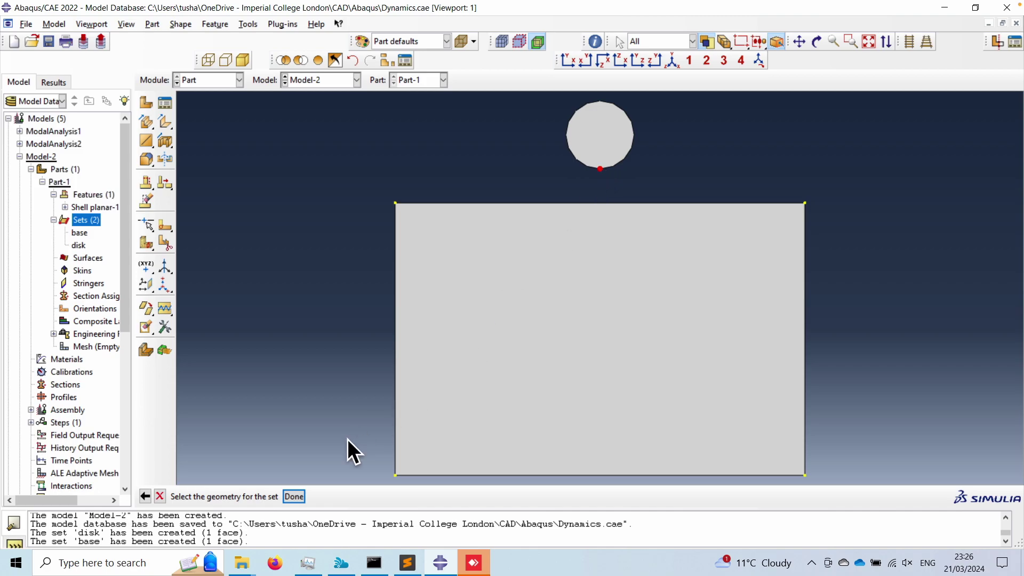
pyautogui.click(296, 495)
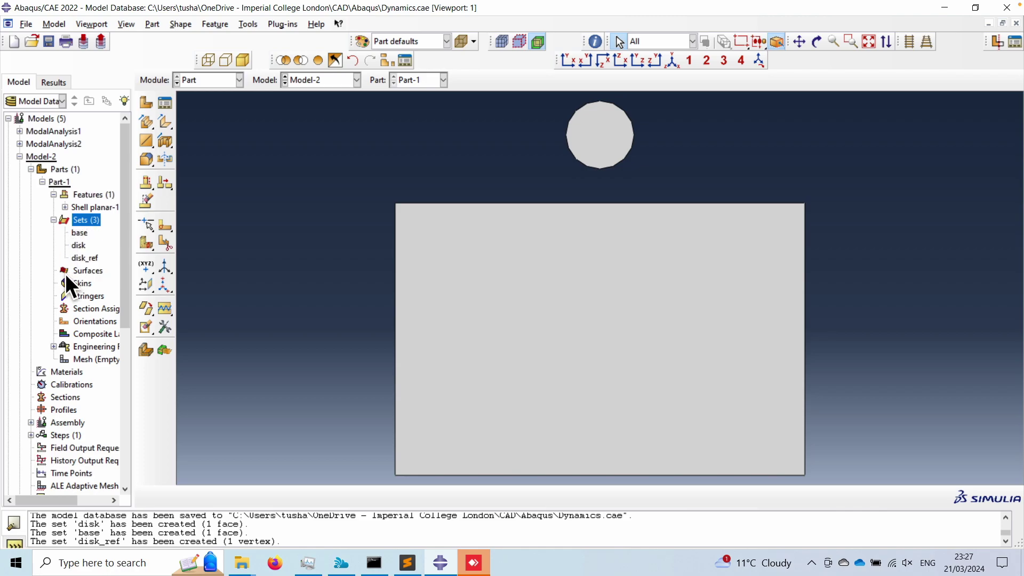
# - Create a part surface from the disk's circular edge, keeping the default name
pyautogui.doubleClick(88, 270)
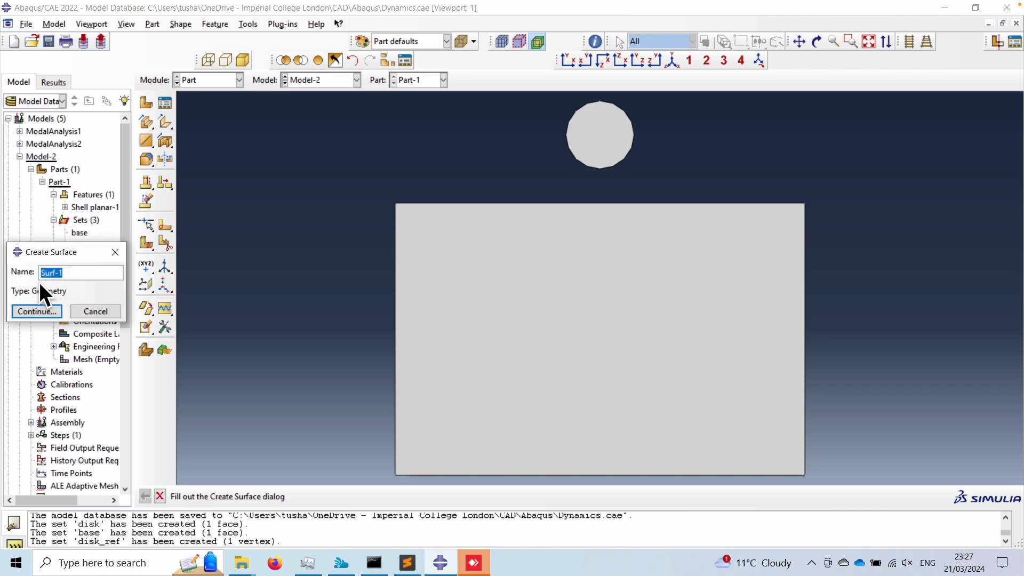
pyautogui.click(26, 311)
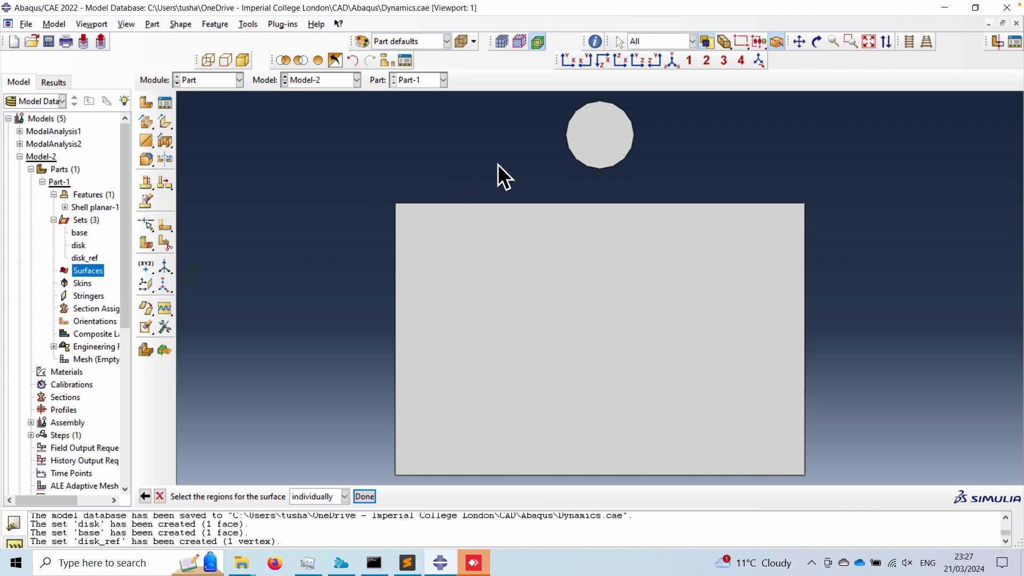
pyautogui.click(581, 164)
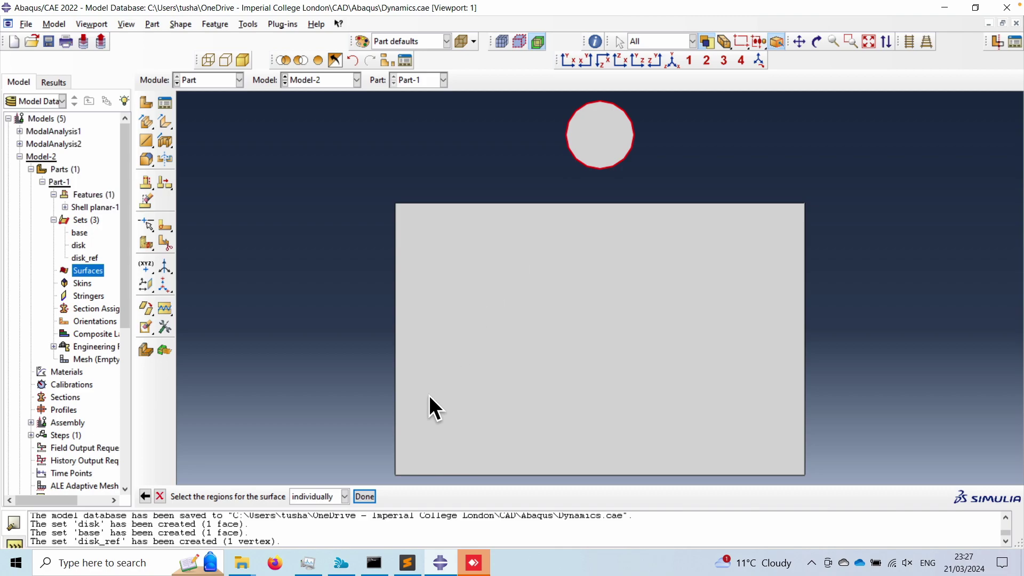
pyautogui.click(366, 496)
pyautogui.click(53, 271)
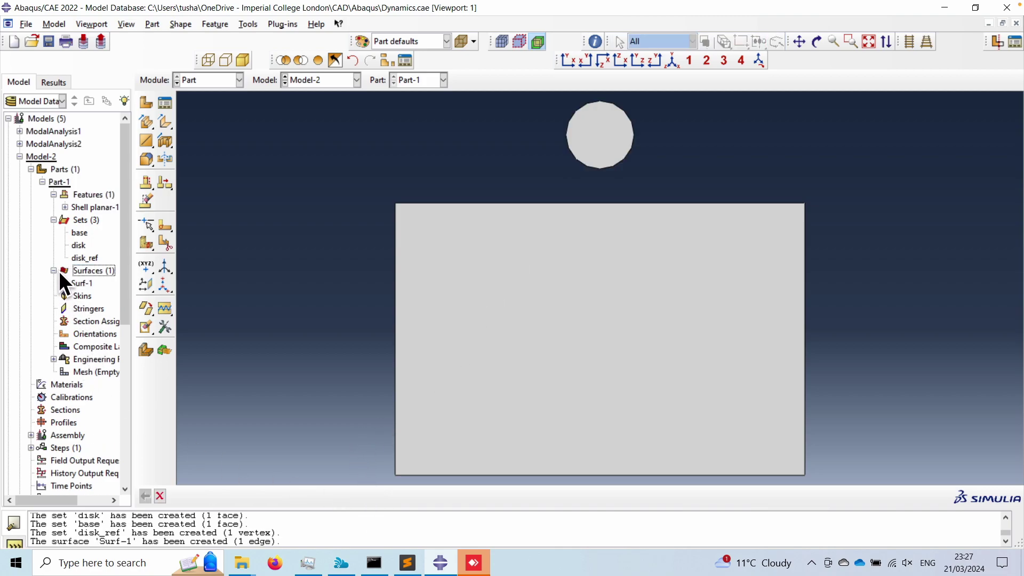
# - In the Property module, create a material named steel with a uniform mass density of 7850e-12
pyautogui.click(200, 79)
pyautogui.click(212, 103)
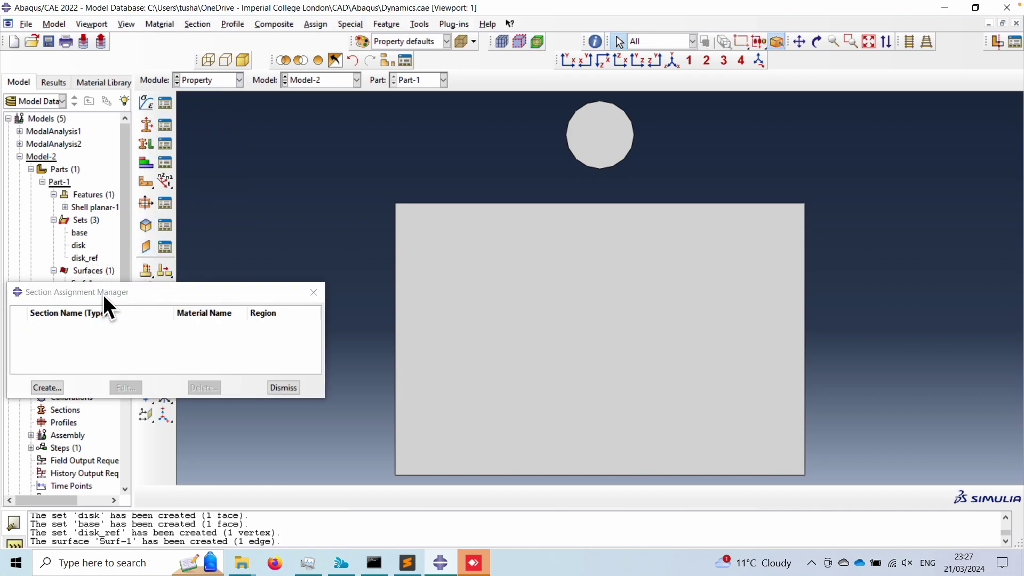
pyautogui.click(313, 292)
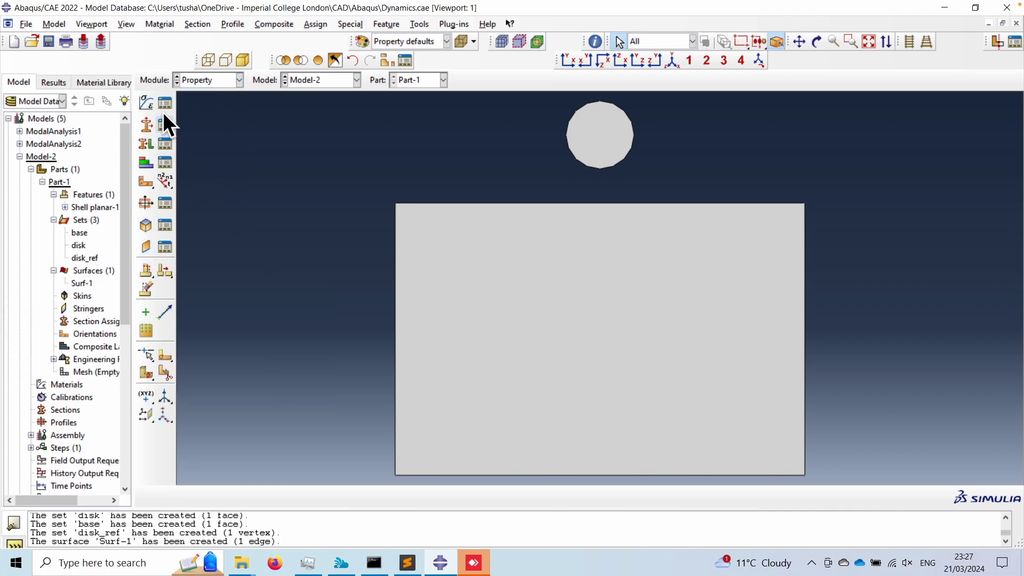
pyautogui.click(149, 101)
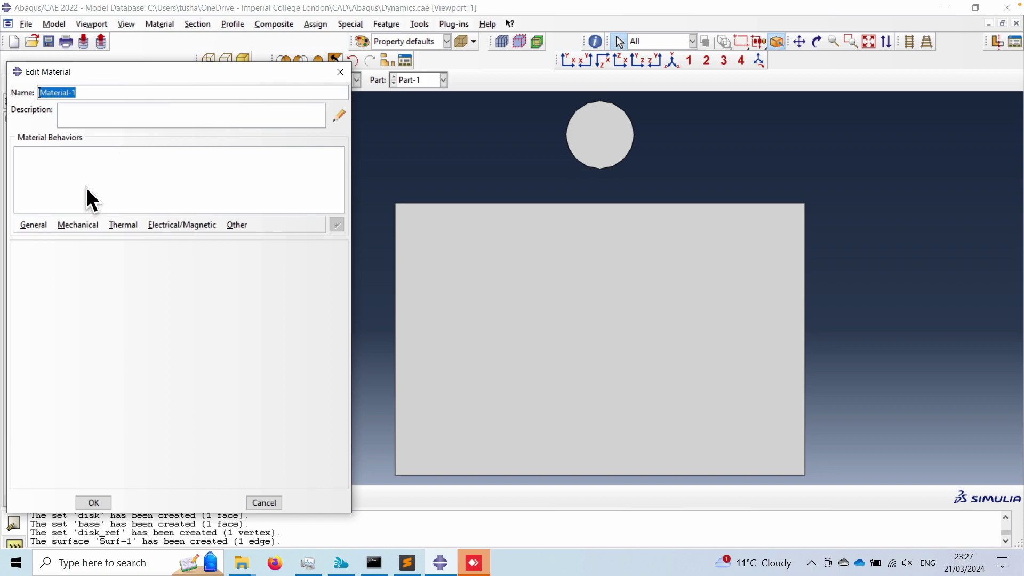
pyautogui.write('steel')
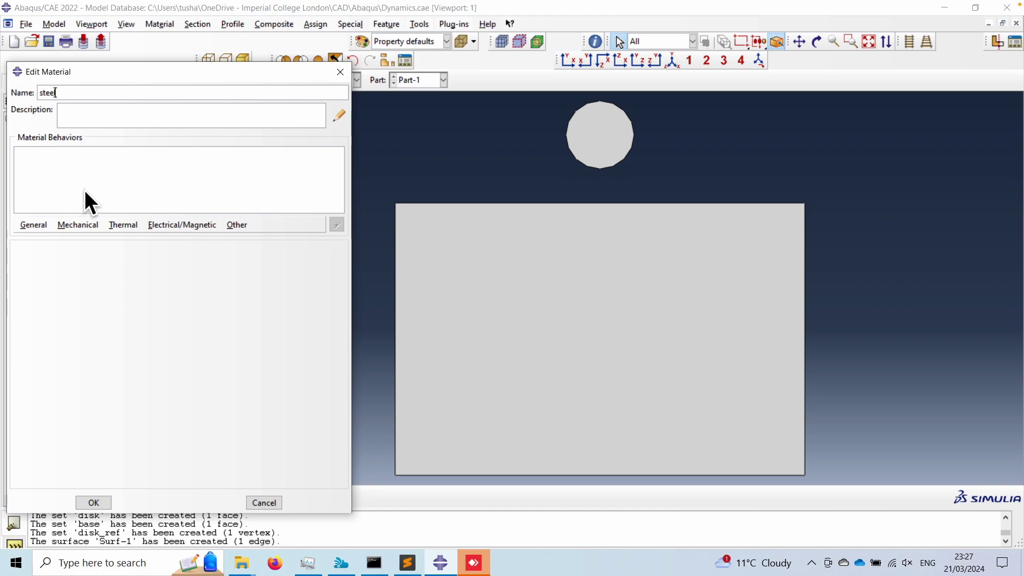
pyautogui.click(34, 224)
pyautogui.click(50, 238)
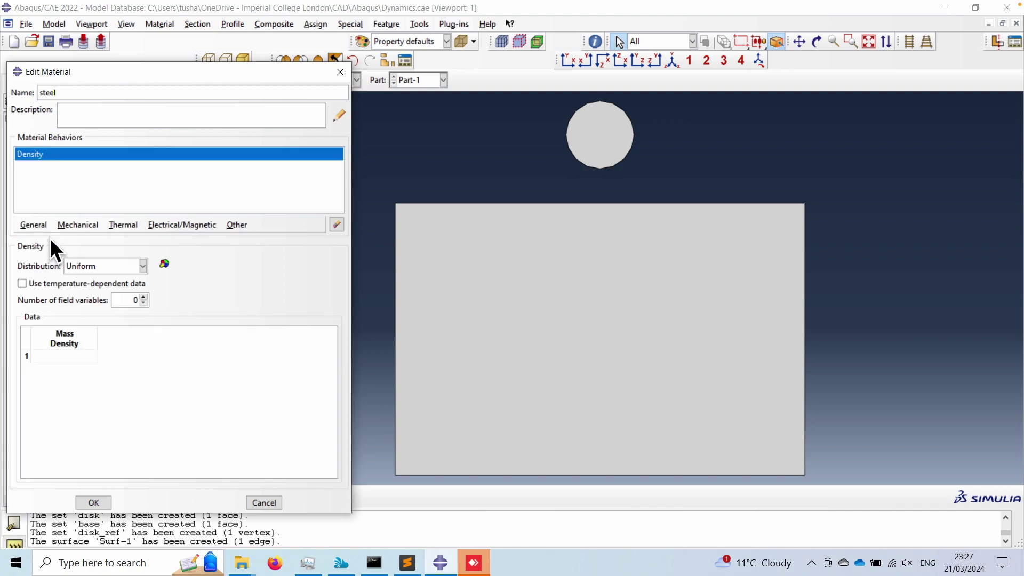
pyautogui.click(51, 360)
pyautogui.write('7850e-12')
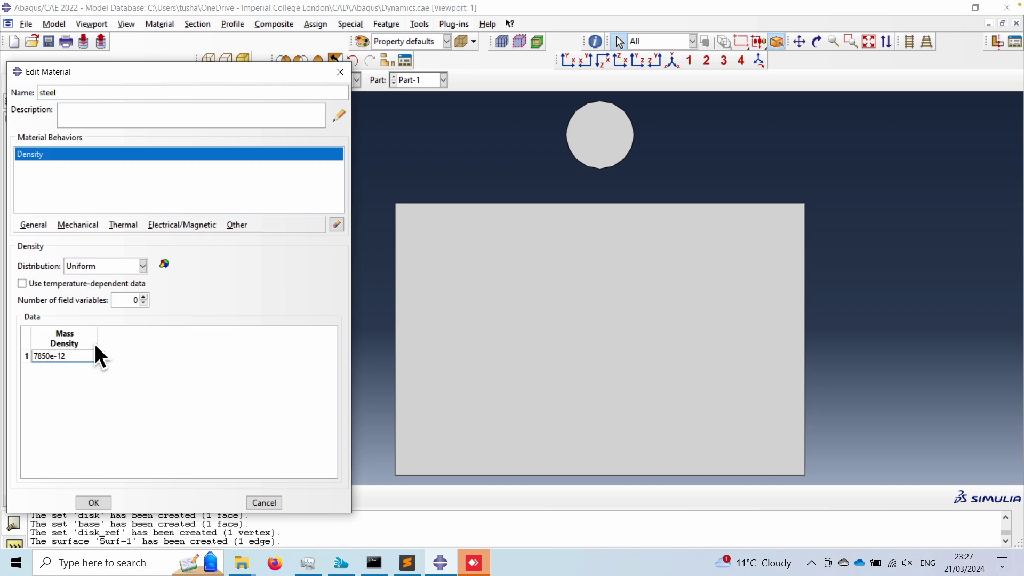
# - Add isotropic elasticity to the steel material with Young's modulus 200e3 and Poisson's ratio 0.3
pyautogui.click(80, 225)
pyautogui.moveTo(95, 239)
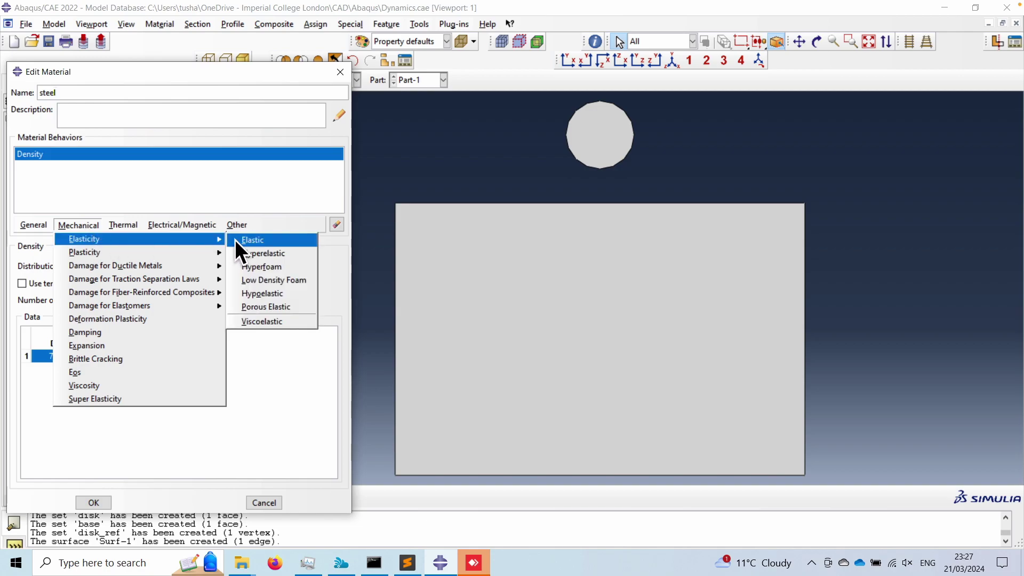
pyautogui.click(240, 238)
pyautogui.click(58, 403)
pyautogui.write('200e0')
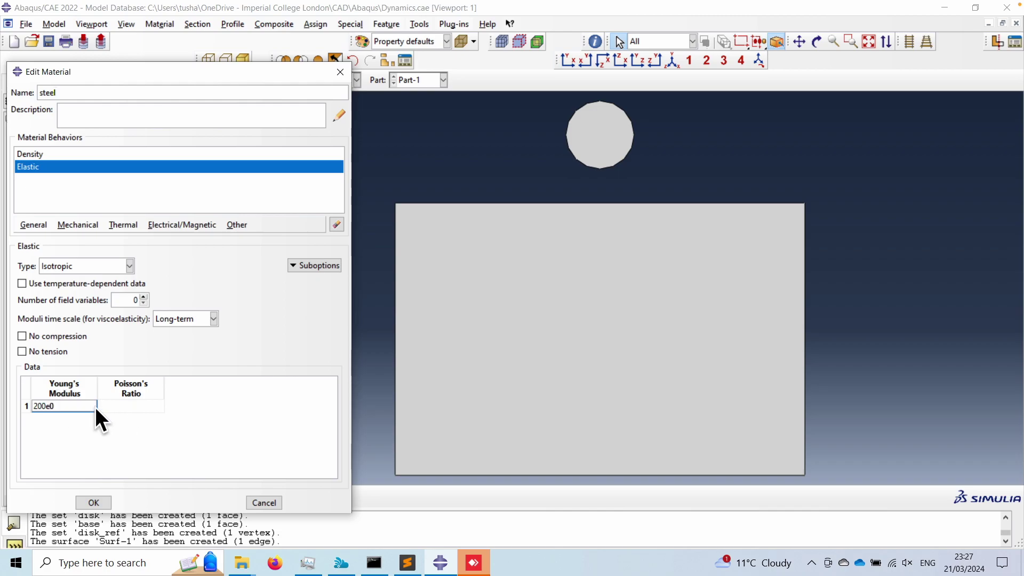
pyautogui.press('BackSpace')
pyautogui.write('3')
pyautogui.click(123, 406)
pyautogui.write('0.3')
pyautogui.click(91, 500)
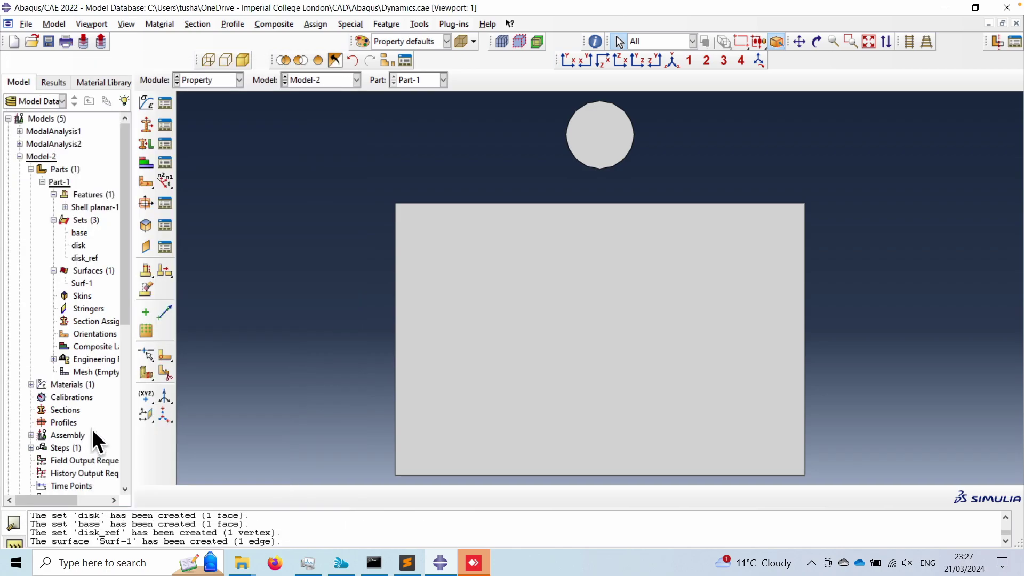
# - Copy the steel material as a new material named aluminium
pyautogui.click(169, 101)
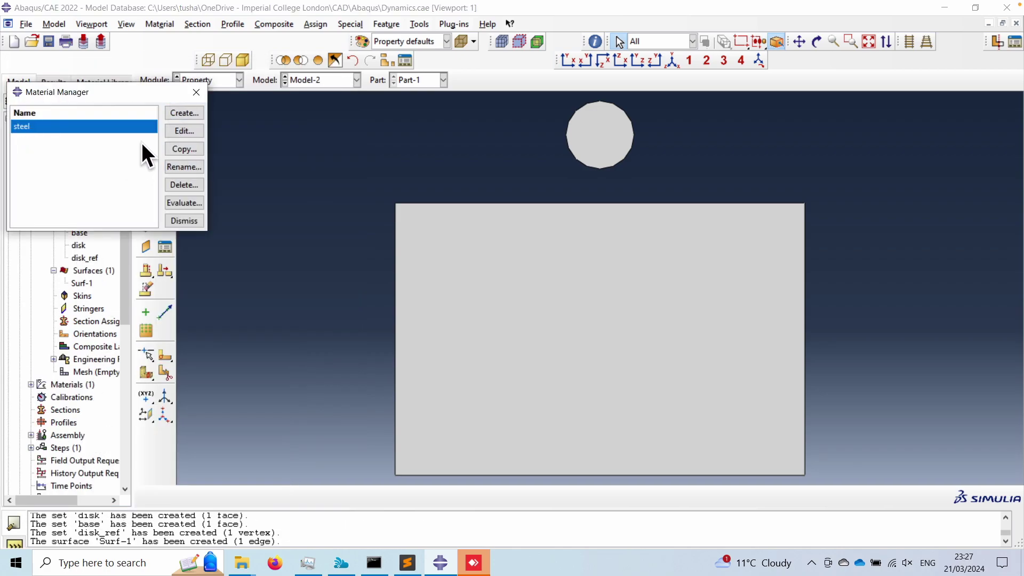
pyautogui.click(187, 150)
pyautogui.write('aluminium')
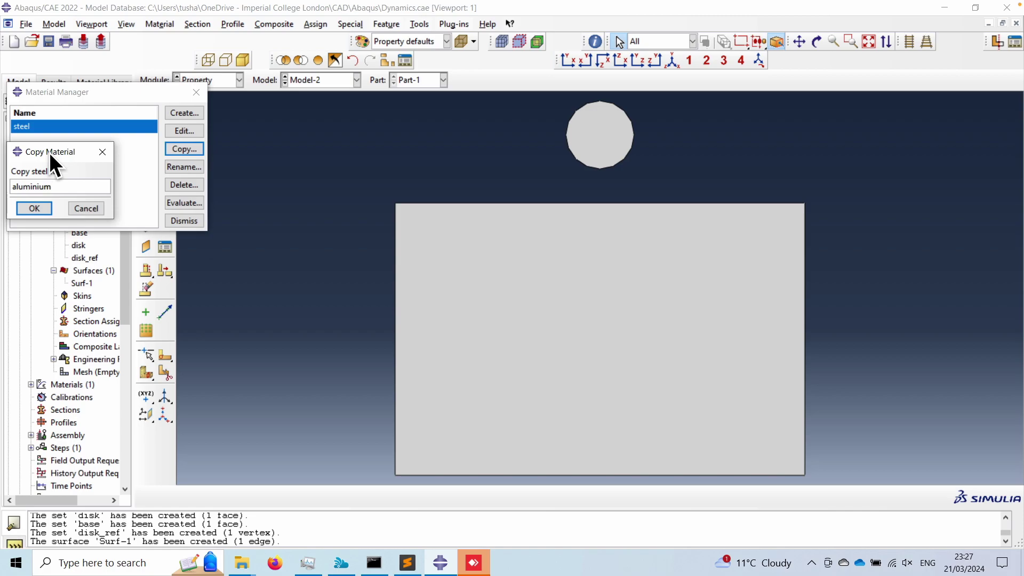
pyautogui.click(33, 208)
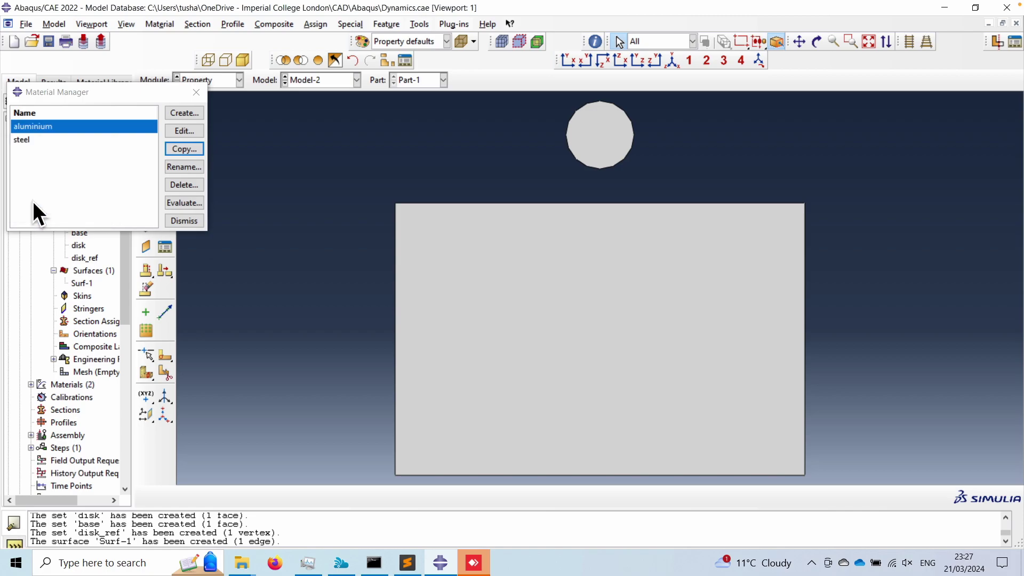
# - Edit the aluminium material, setting its mass density to 2700e-12 and its Young's modulus to 78.2e3
pyautogui.click(188, 129)
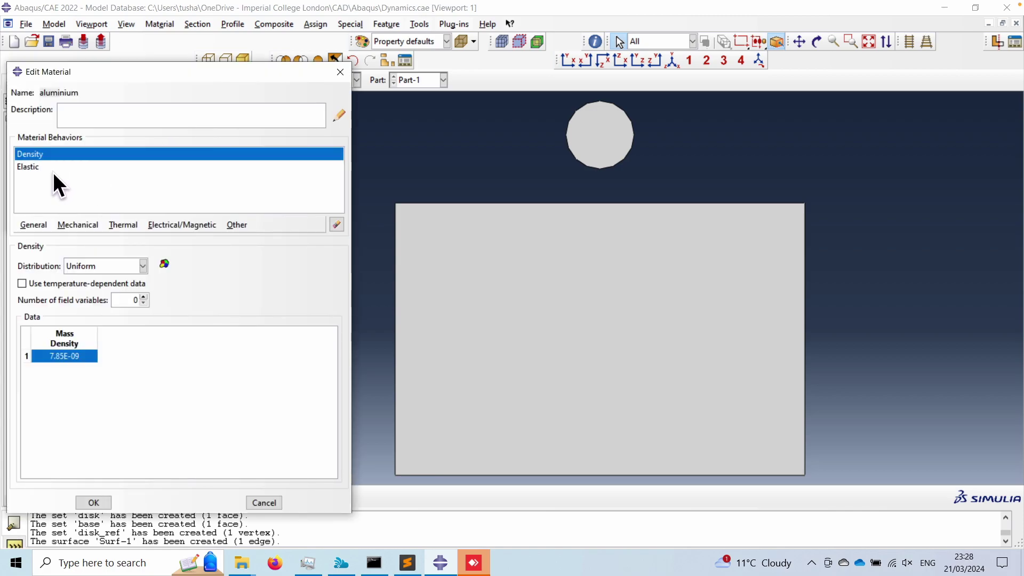
pyautogui.doubleClick(64, 354)
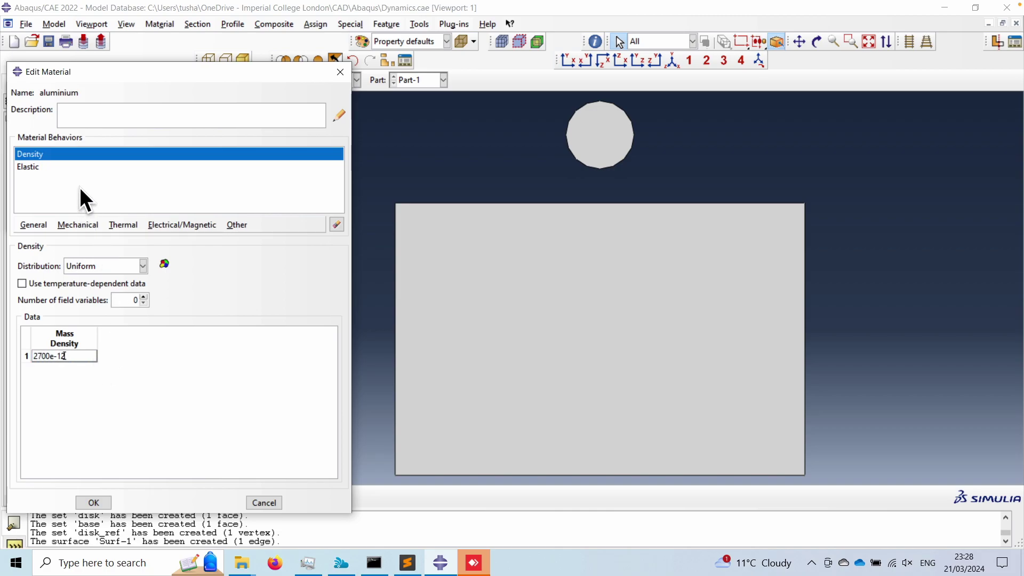
pyautogui.click(36, 167)
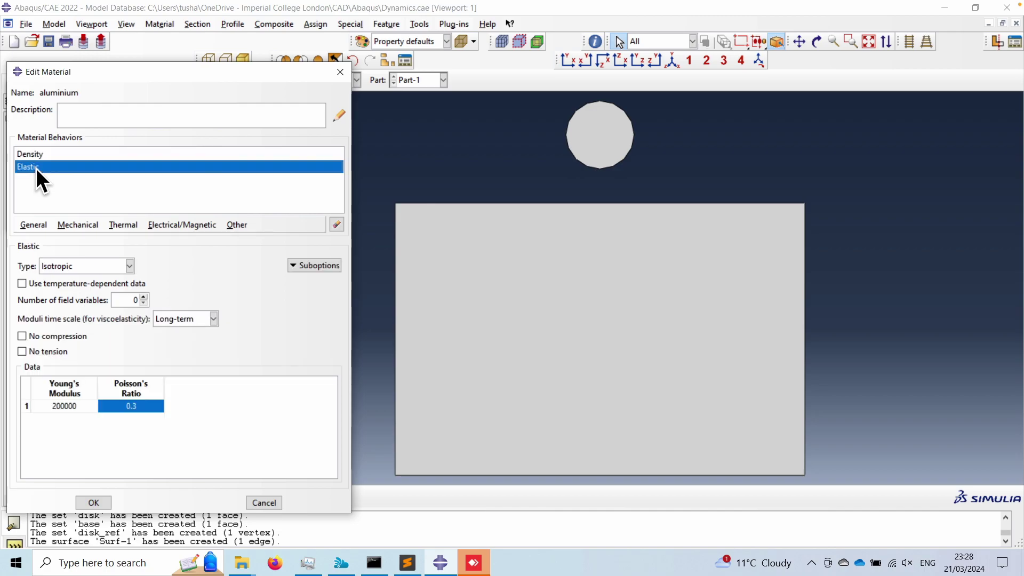
pyautogui.click(59, 409)
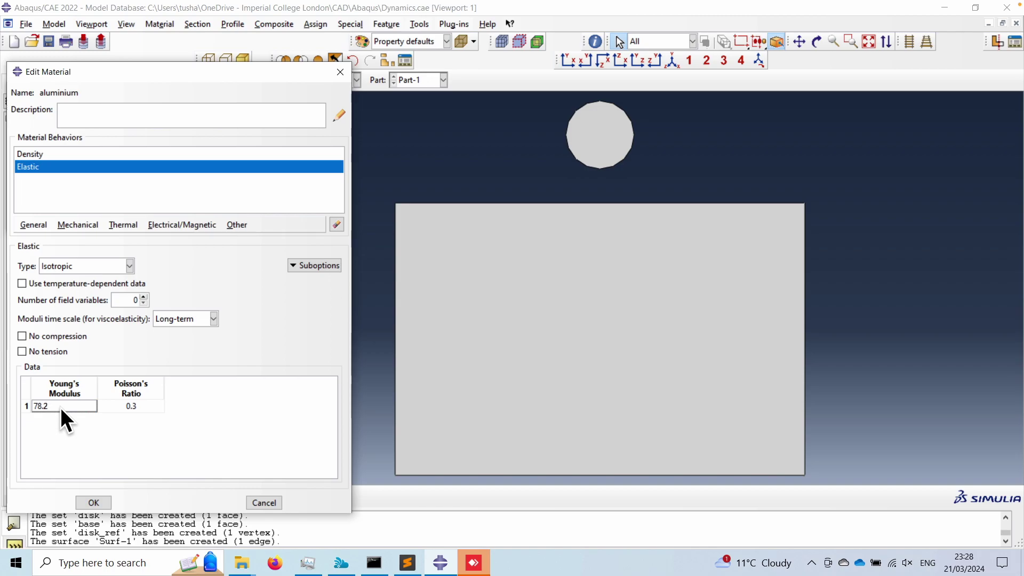
# - Add isotropic plasticity to aluminium with yield stress 300 at plastic strain 0 and 301 at plastic strain 100
pyautogui.click(77, 224)
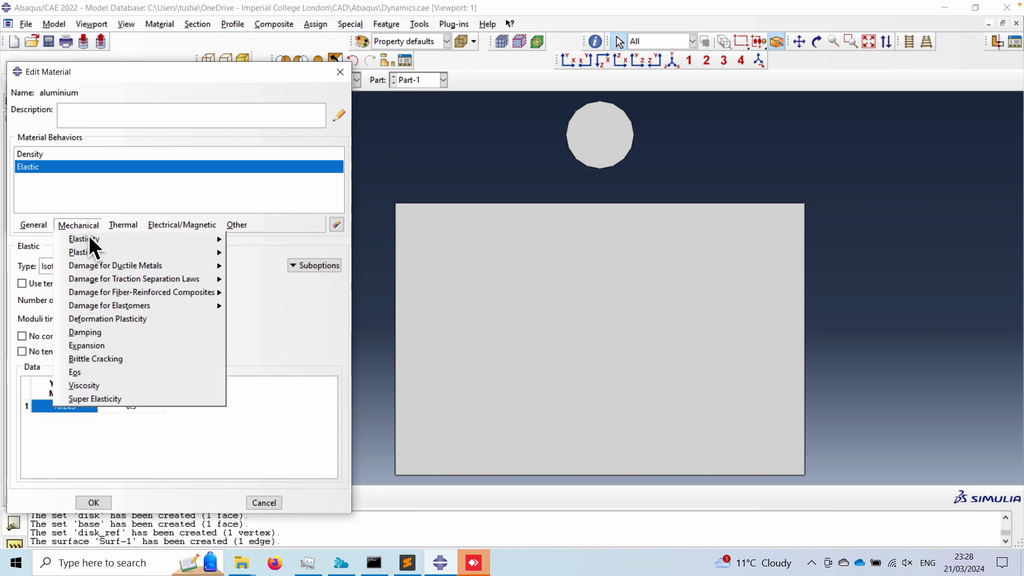
pyautogui.moveTo(91, 251)
pyautogui.click(255, 255)
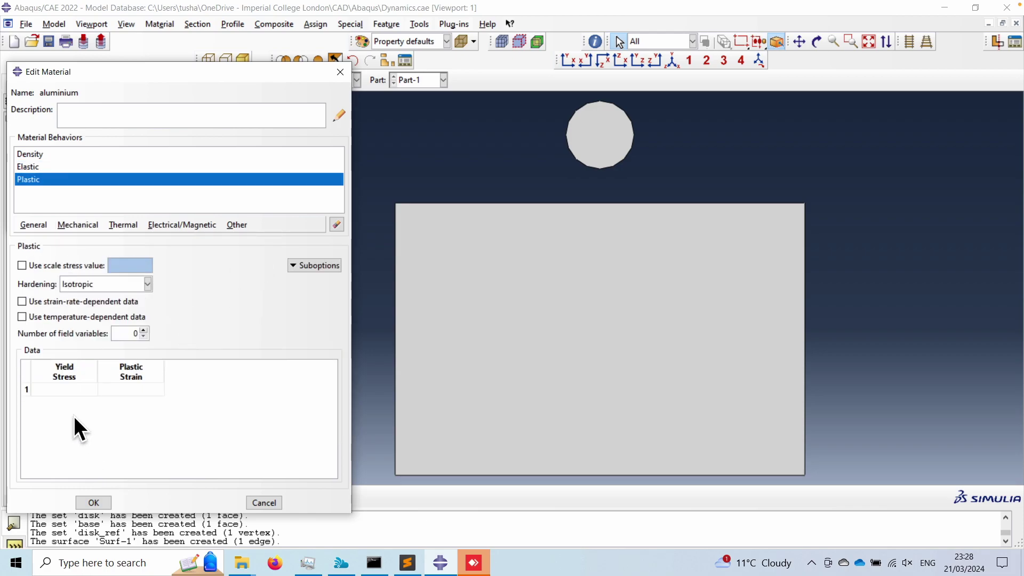
pyautogui.click(59, 393)
pyautogui.click(116, 389)
pyautogui.write('0')
pyautogui.press('Tab')
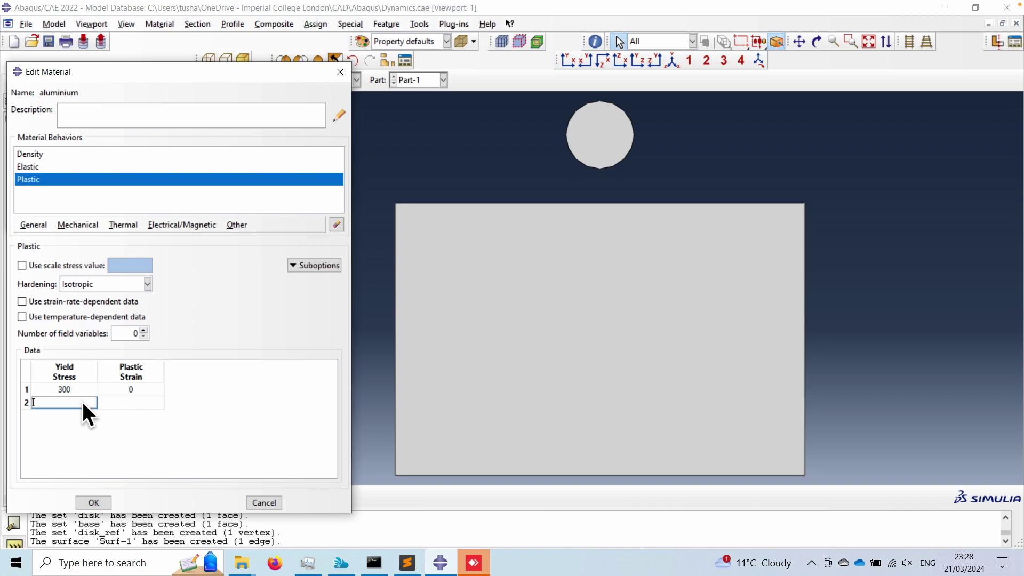
pyautogui.write('301')
pyautogui.click(132, 402)
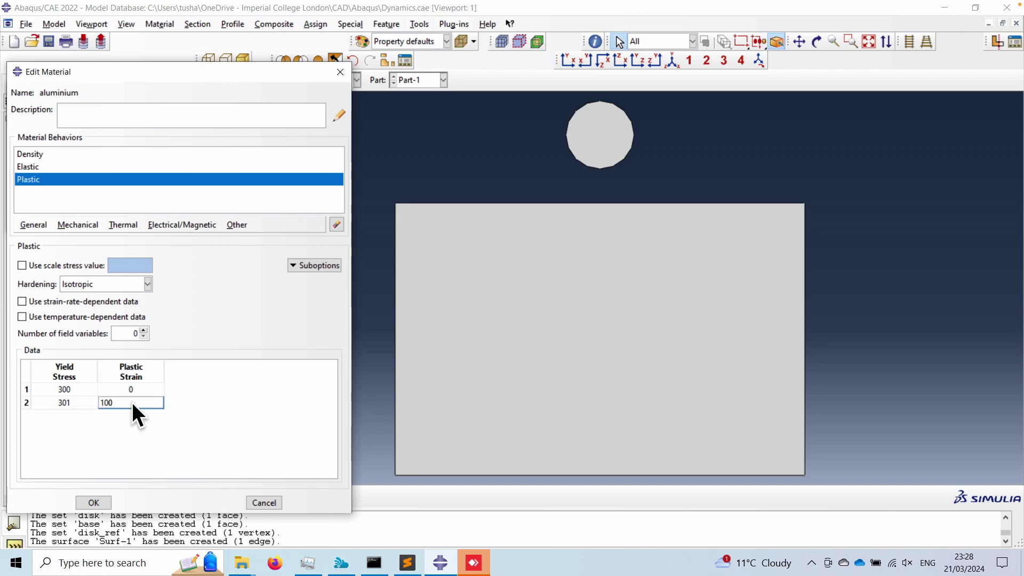
pyautogui.click(92, 500)
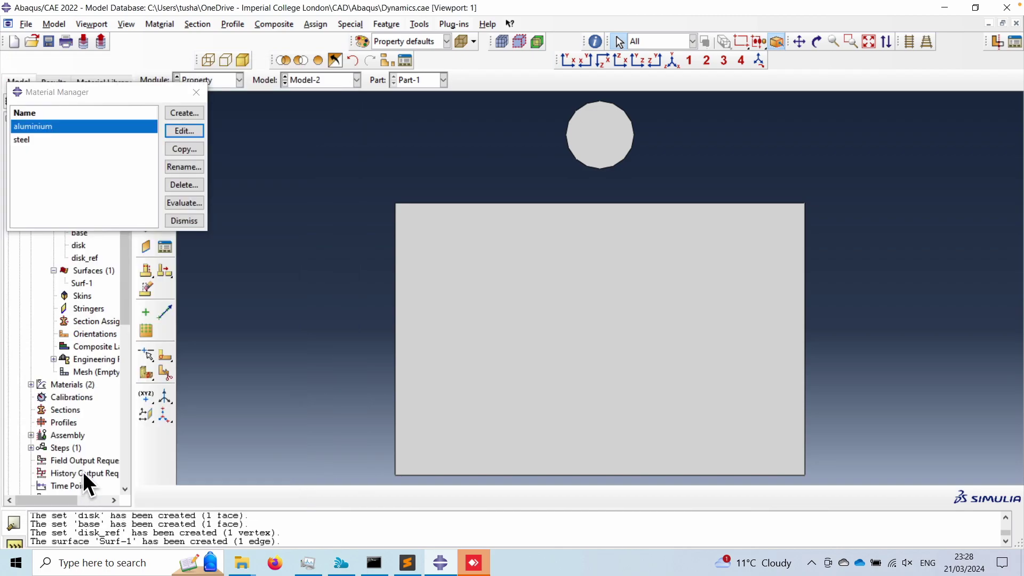
pyautogui.click(183, 220)
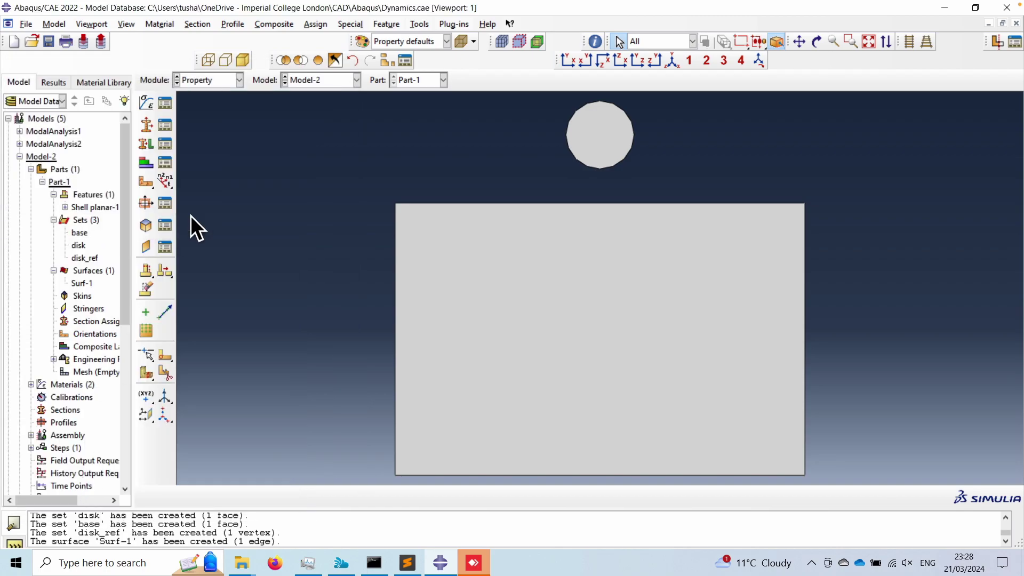
# - Create a solid homogeneous section named steel that uses the steel material
pyautogui.click(203, 82)
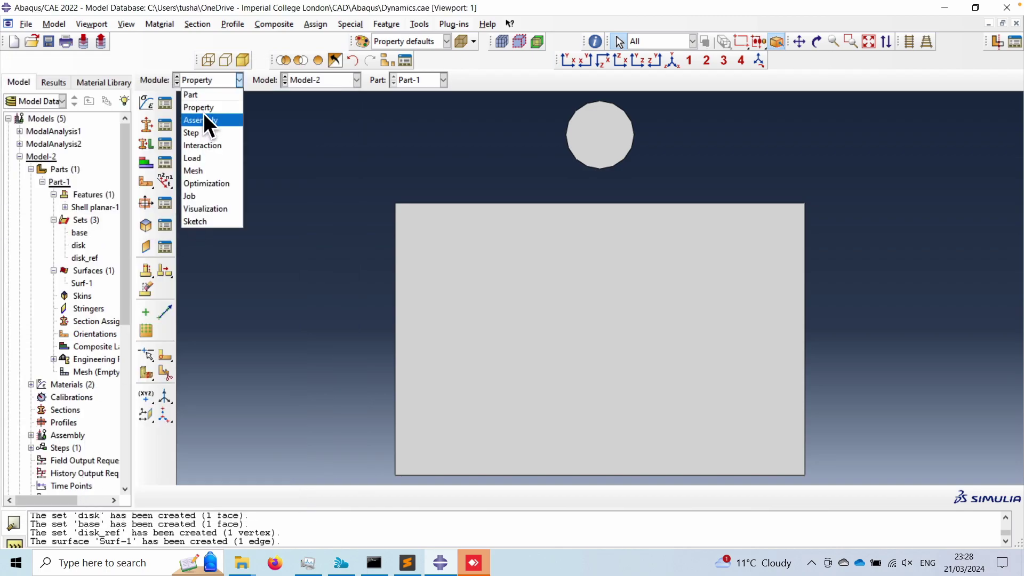
pyautogui.click(310, 150)
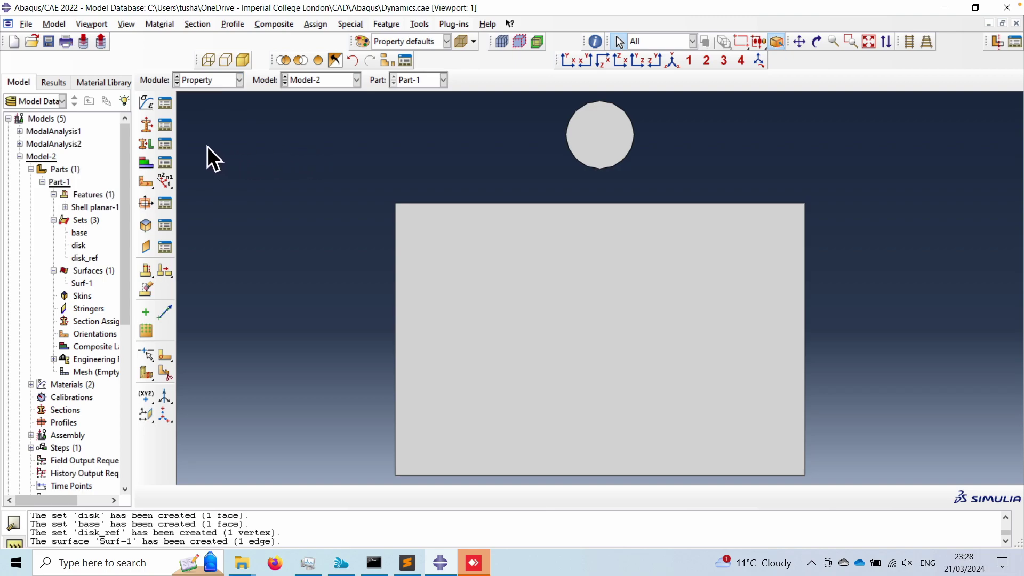
pyautogui.click(150, 124)
pyautogui.write('stee')
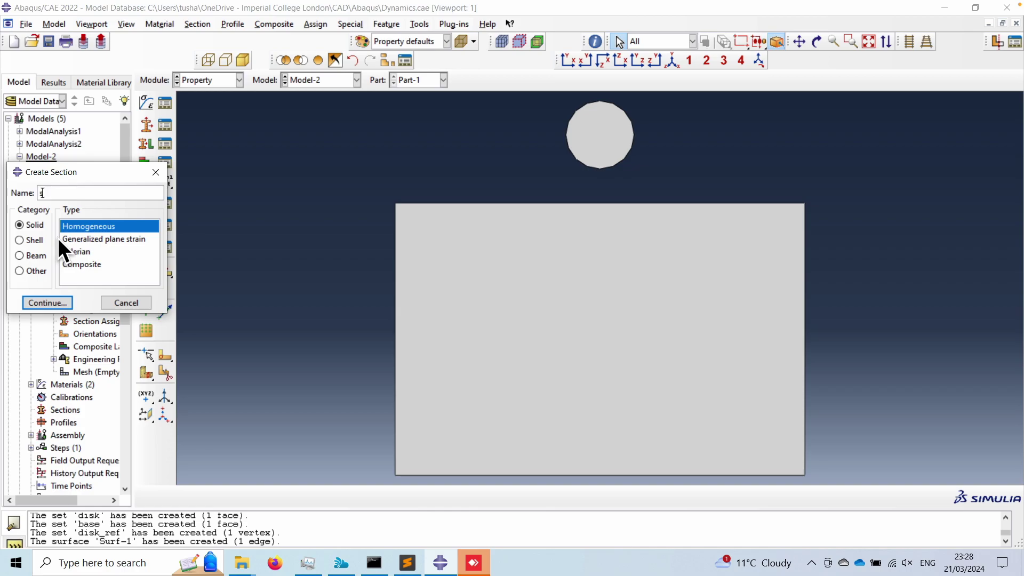
pyautogui.write('l')
pyautogui.click(46, 303)
pyautogui.click(77, 247)
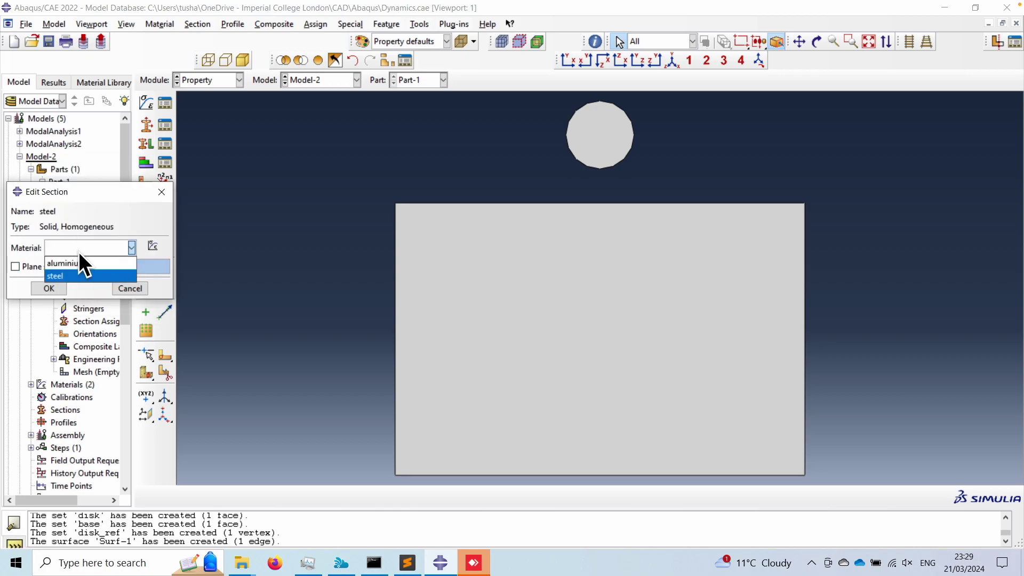
pyautogui.click(63, 275)
pyautogui.click(49, 288)
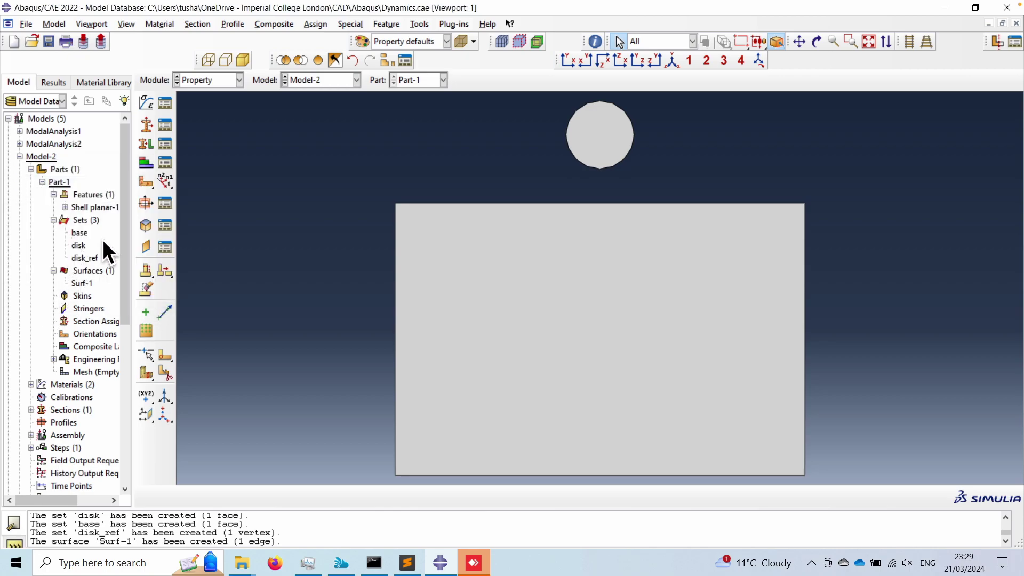
# - Create a solid homogeneous section named aluminium that uses the aluminium material
pyautogui.click(146, 127)
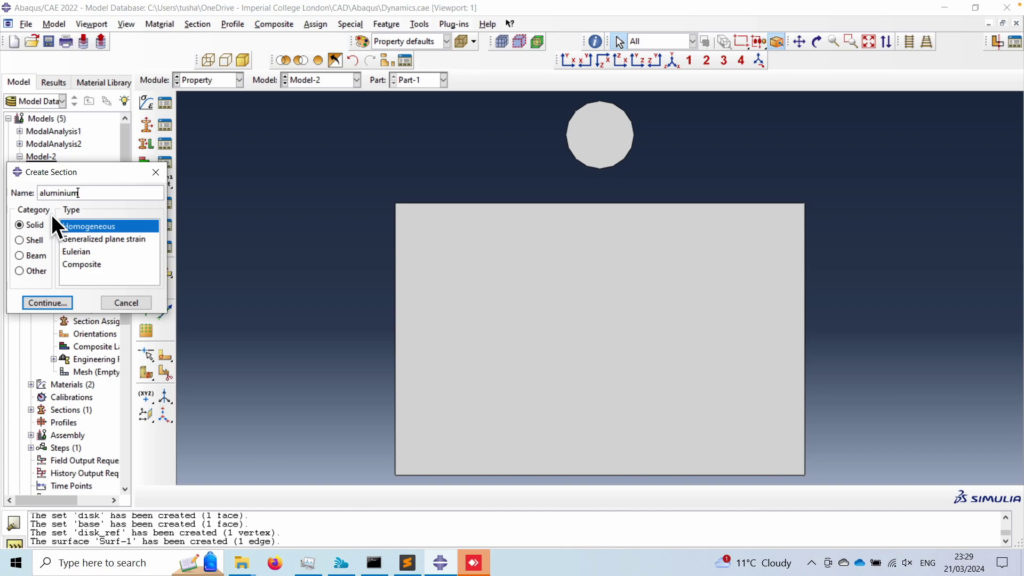
pyautogui.click(51, 303)
pyautogui.click(87, 247)
pyautogui.click(86, 261)
pyautogui.click(48, 288)
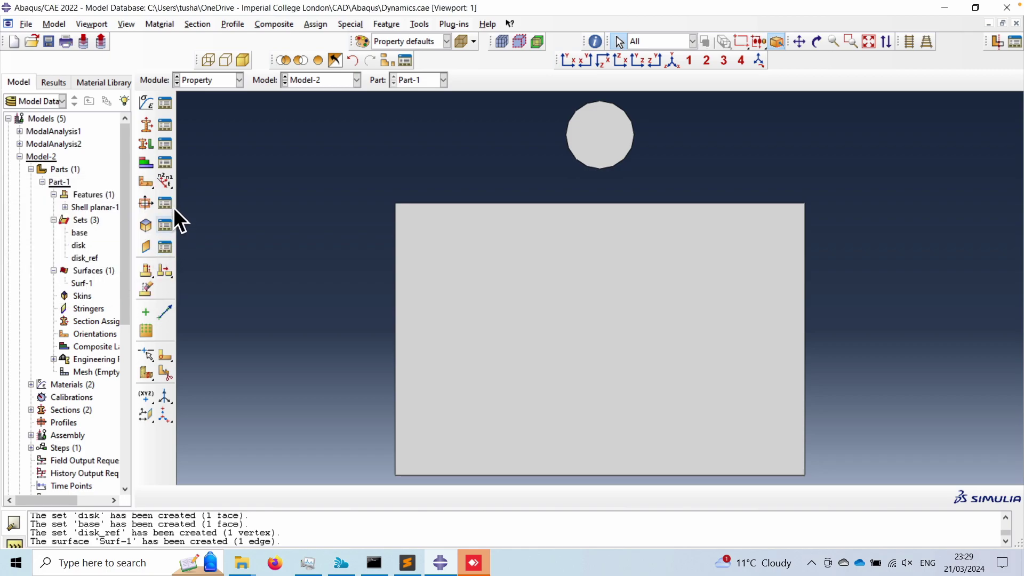
# - Assign the steel section to the disk set, taking the thickness from the section
pyautogui.click(146, 144)
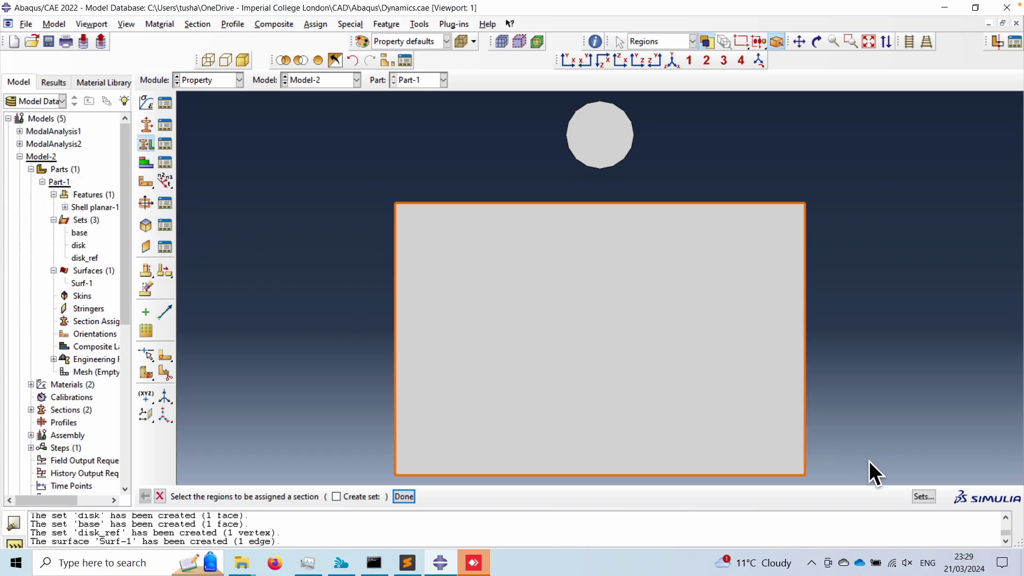
pyautogui.click(924, 496)
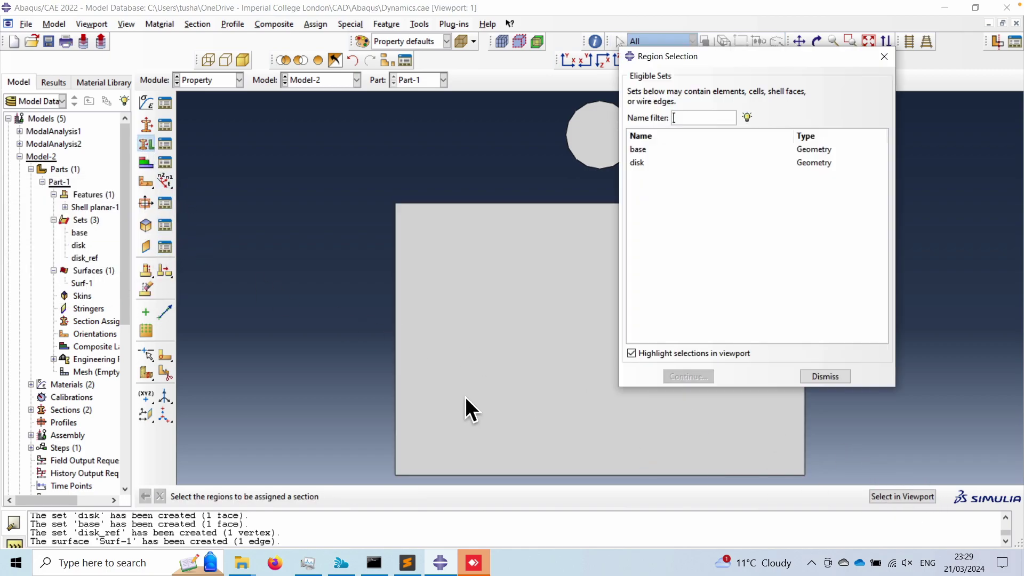
pyautogui.click(638, 162)
pyautogui.click(688, 376)
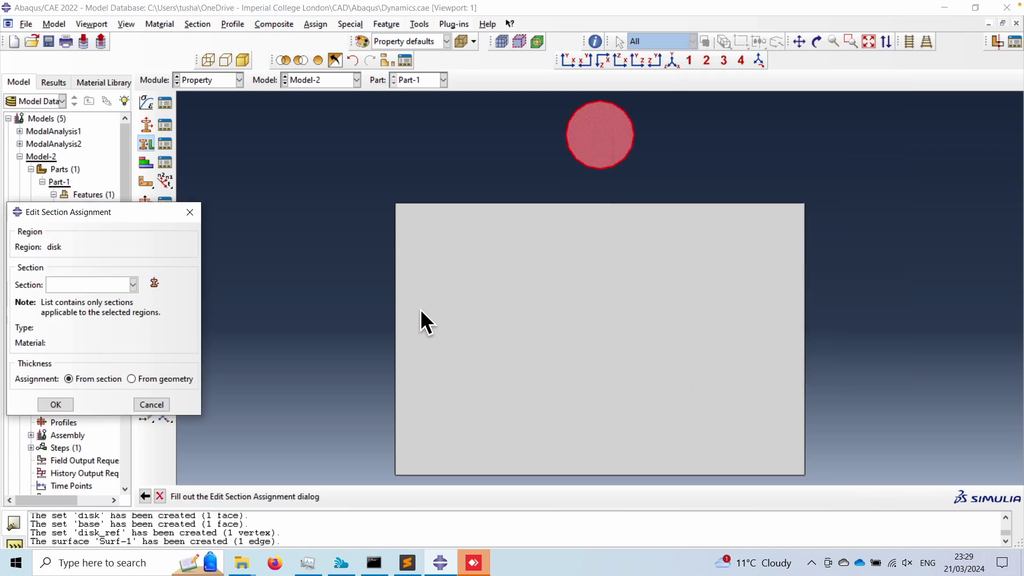
pyautogui.click(75, 290)
pyautogui.click(71, 315)
pyautogui.click(66, 406)
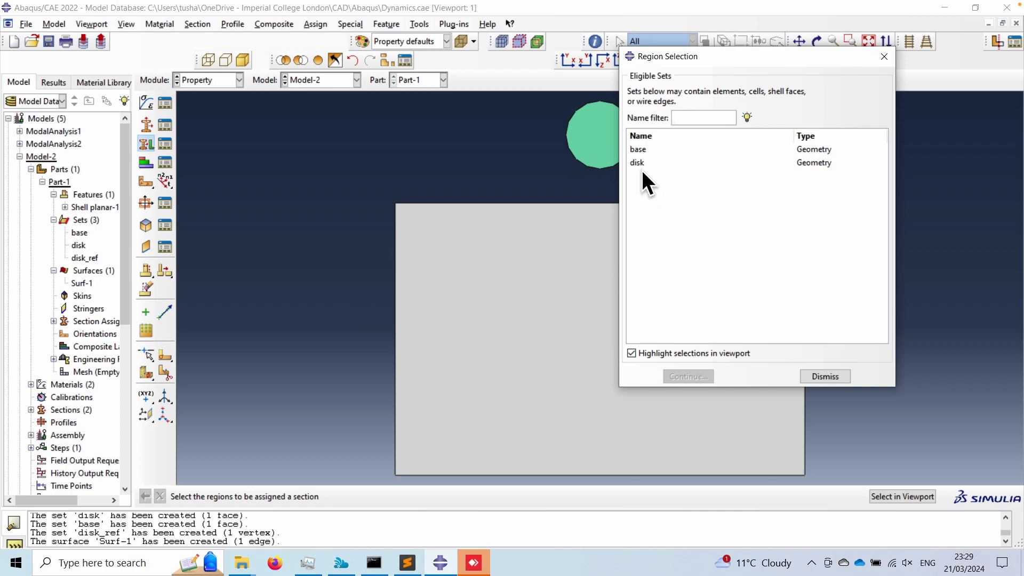
# - Assign the aluminium section to the base set and finish assigning sections
pyautogui.click(639, 149)
pyautogui.click(678, 376)
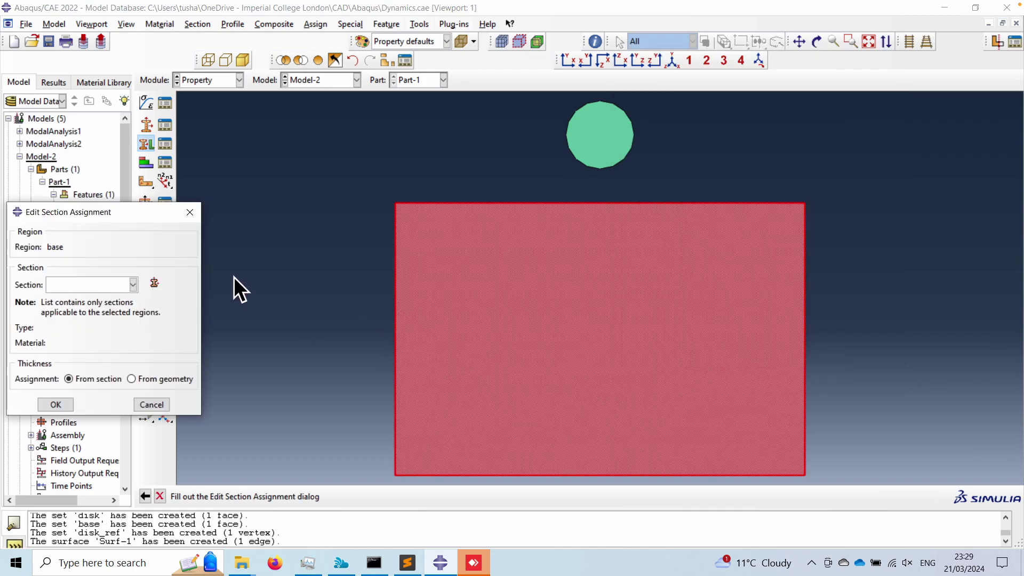
pyautogui.click(96, 285)
pyautogui.click(88, 302)
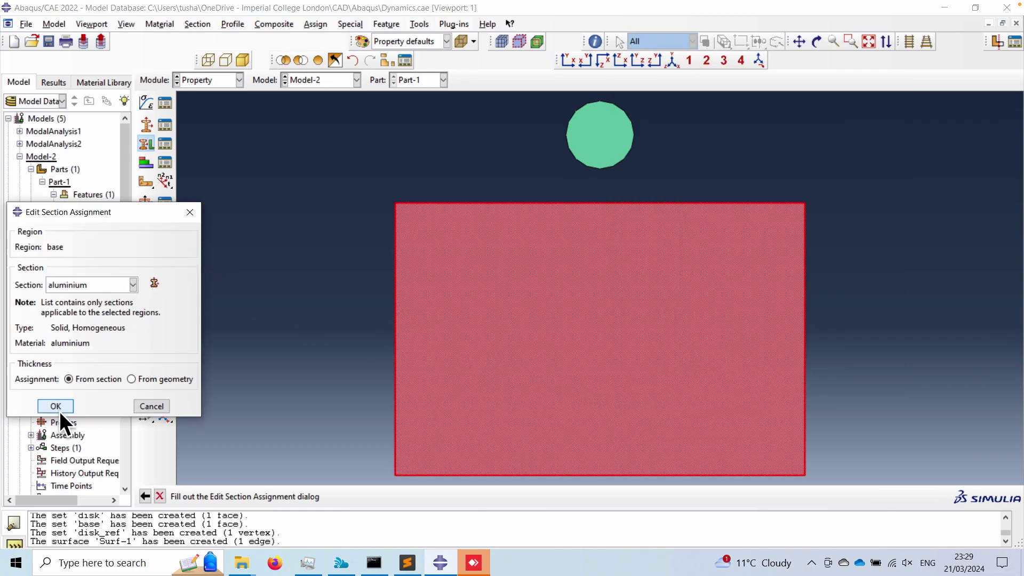
pyautogui.click(61, 406)
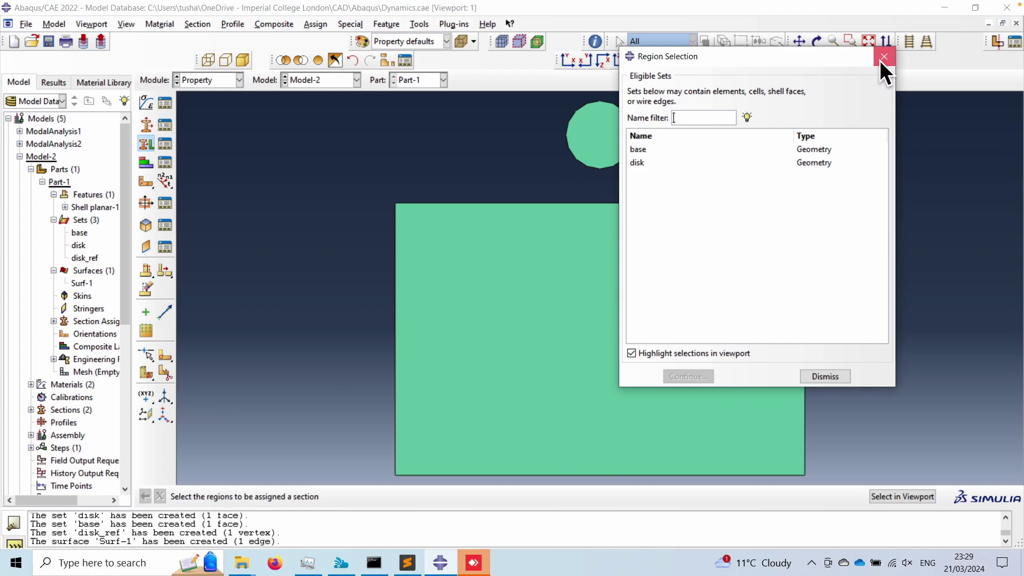
pyautogui.click(879, 59)
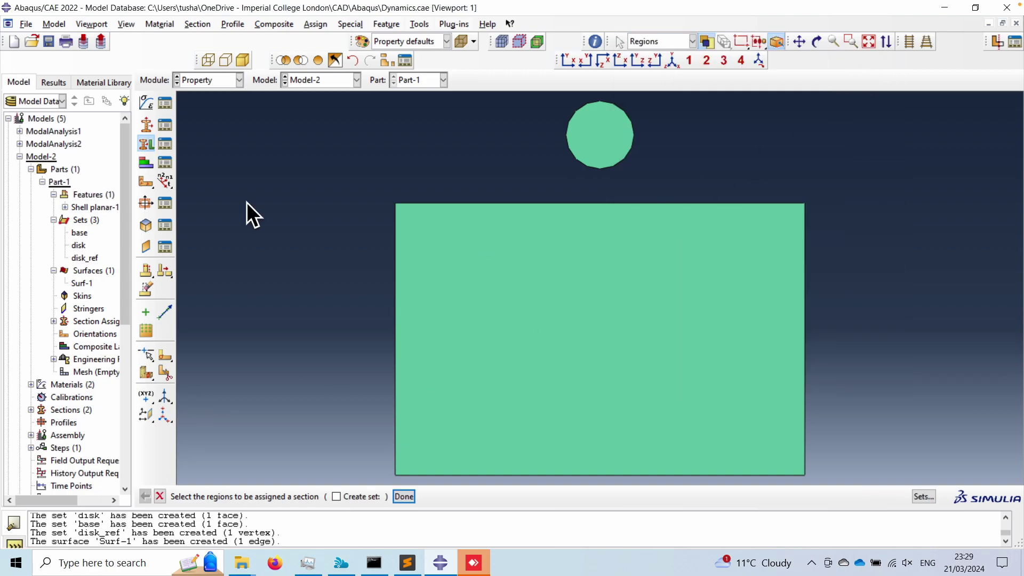
# - Create a part geometry set named bottom from the lower edge of the rectangular base
pyautogui.doubleClick(81, 219)
pyautogui.write('bott')
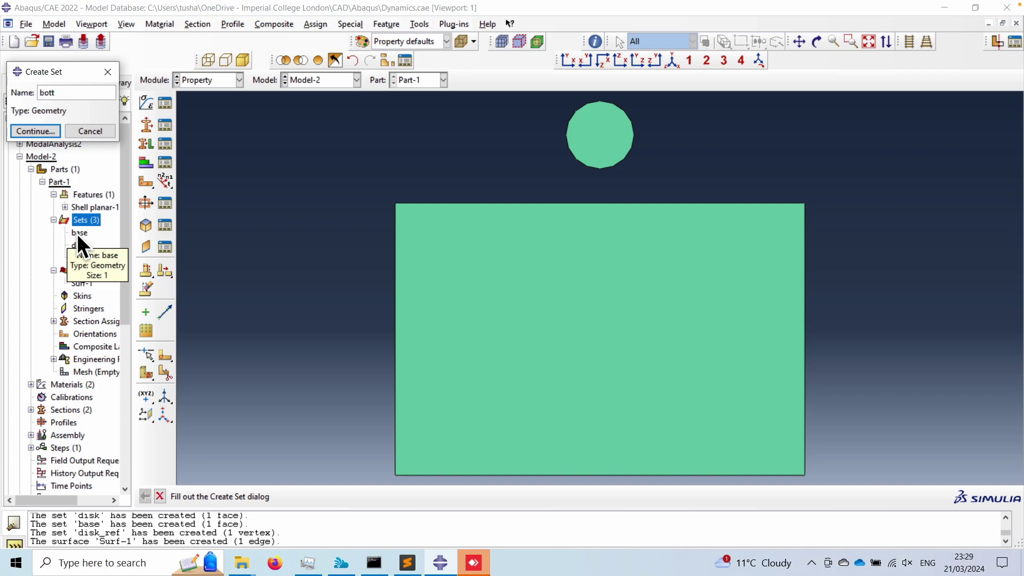
pyautogui.write('om')
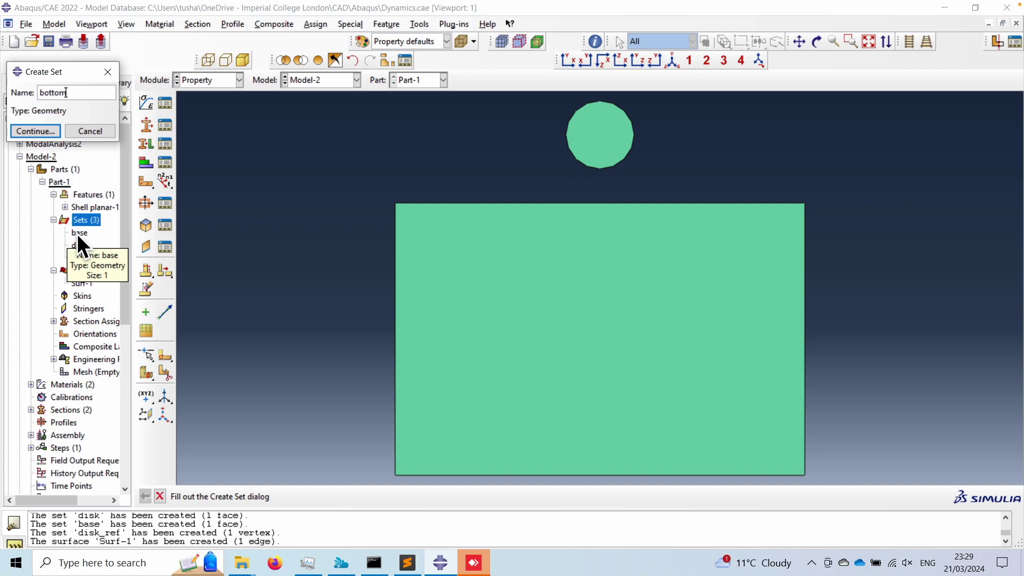
pyautogui.click(37, 128)
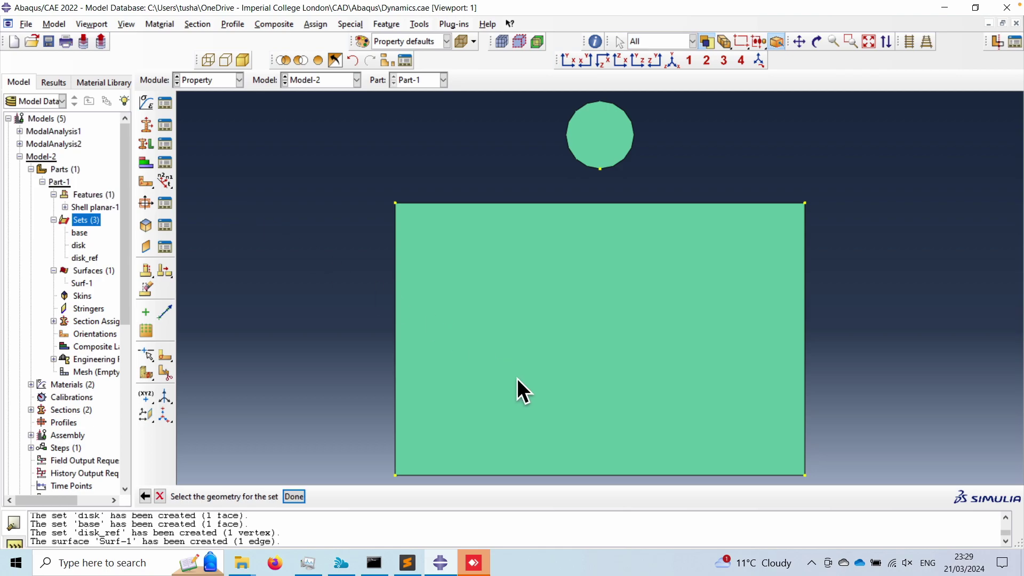
pyautogui.click(606, 475)
pyautogui.click(296, 497)
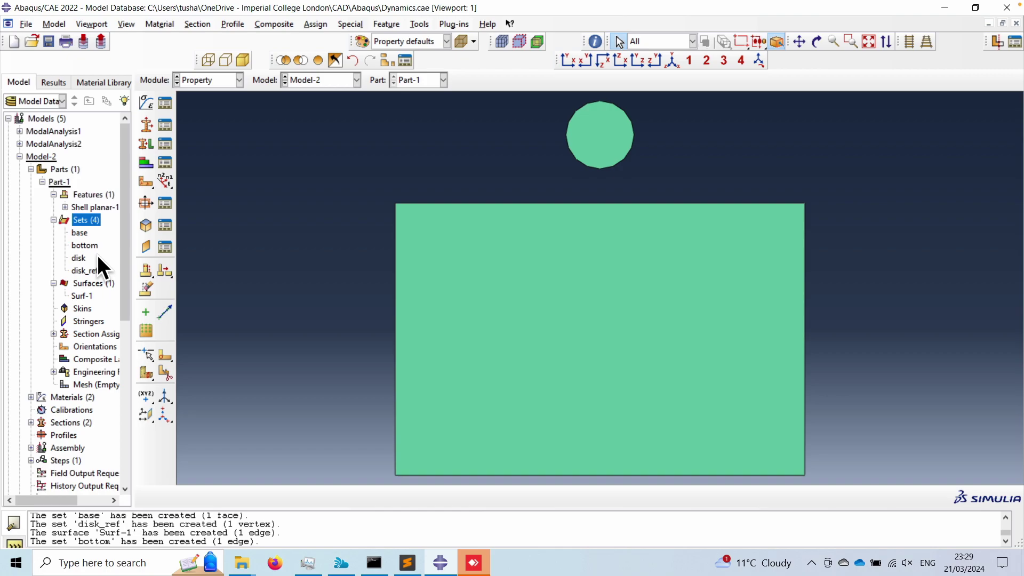
# - In the Assembly module, create a dependent instance of Part-1
pyautogui.click(206, 79)
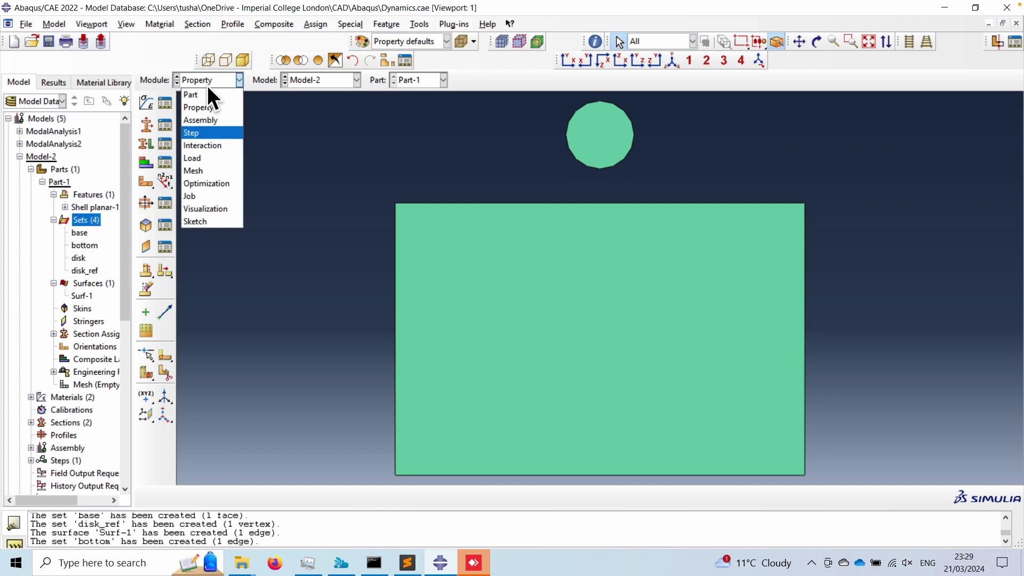
pyautogui.click(206, 121)
pyautogui.click(146, 101)
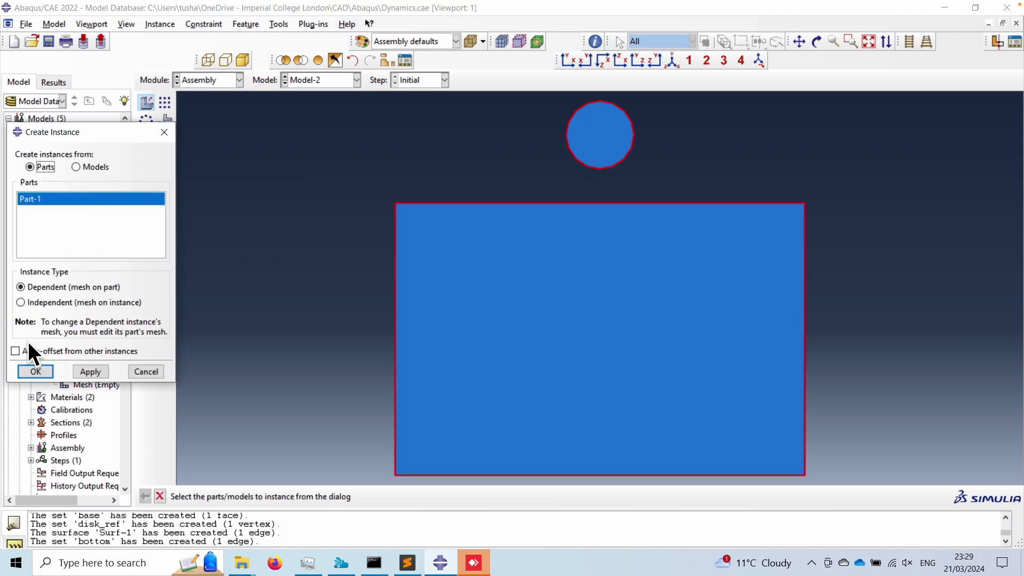
pyautogui.click(36, 372)
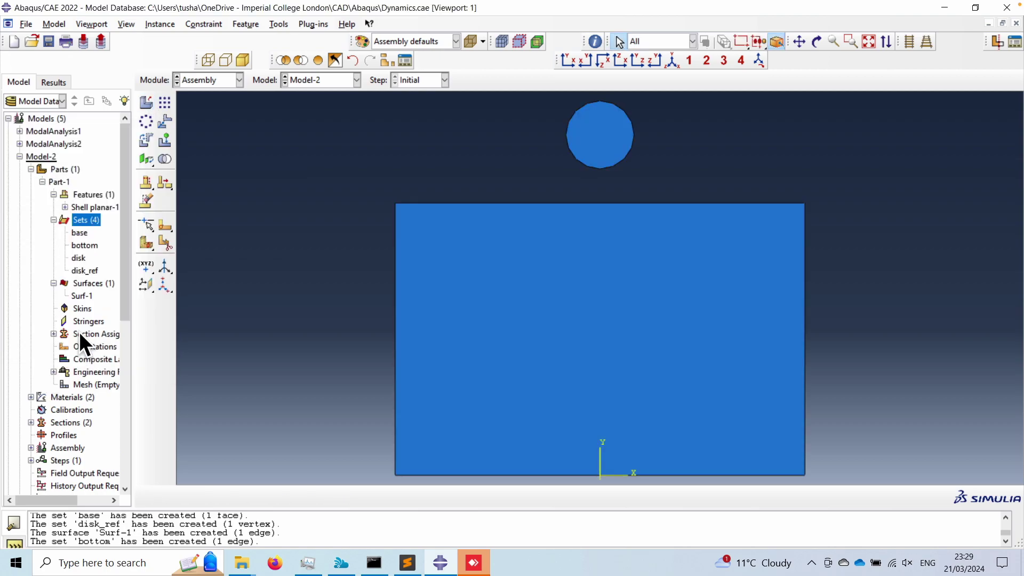
# - In the Step module, create a general Dynamic, Implicit step following the Initial step
pyautogui.click(213, 81)
pyautogui.click(201, 134)
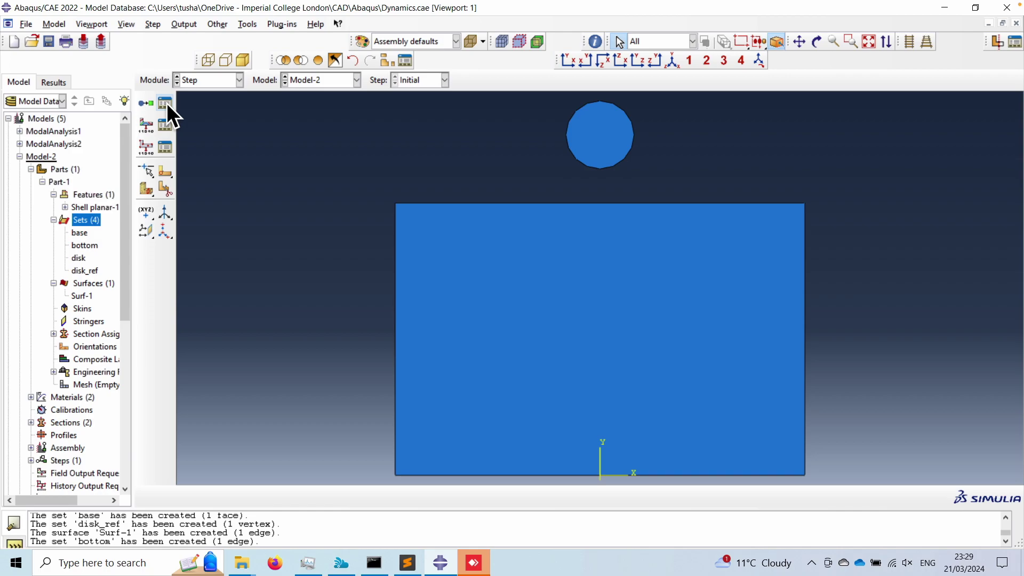
pyautogui.click(165, 103)
pyautogui.click(33, 167)
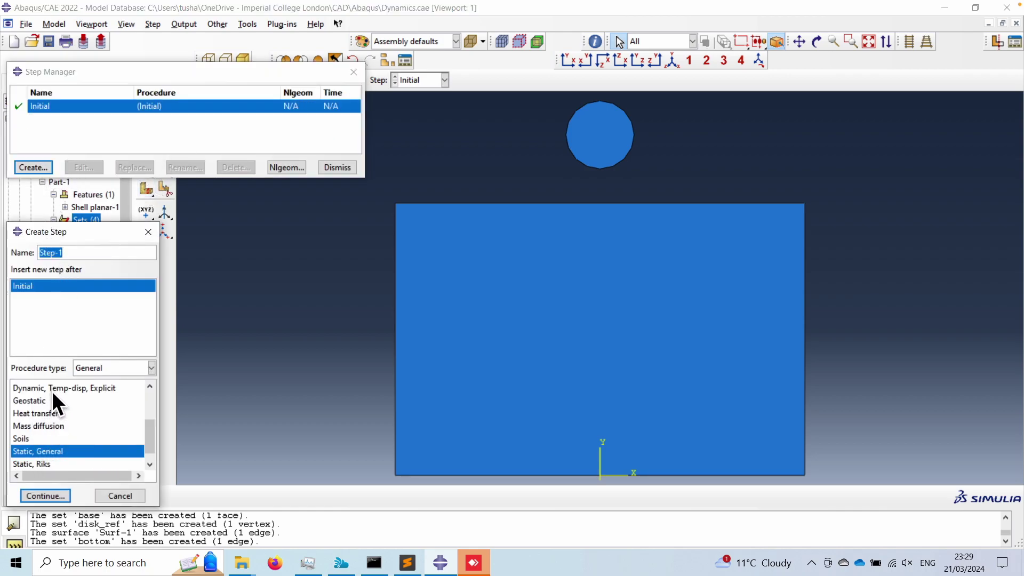
pyautogui.scroll(1, 58, 397)
pyautogui.scroll(1, 67, 405)
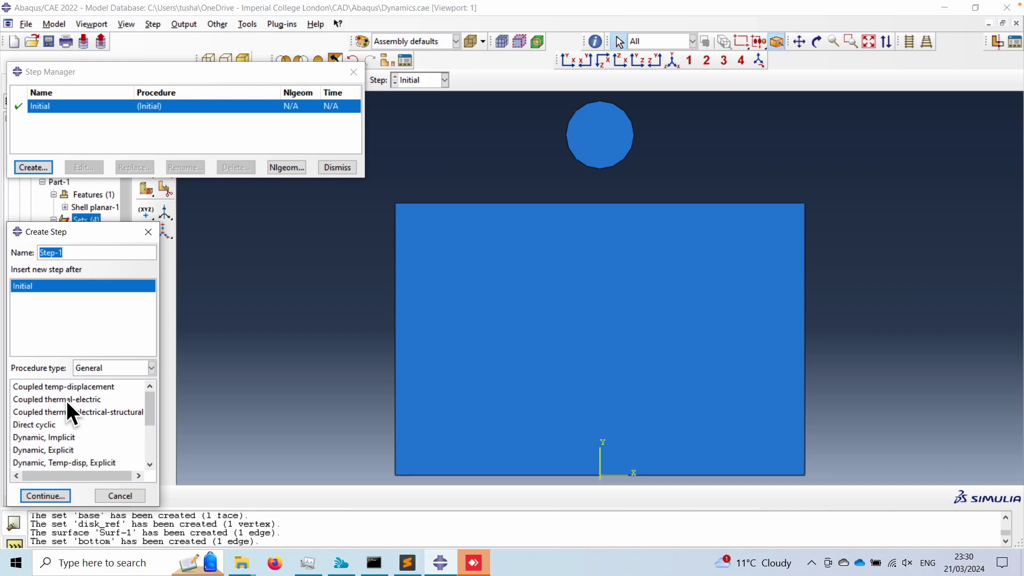
pyautogui.click(49, 438)
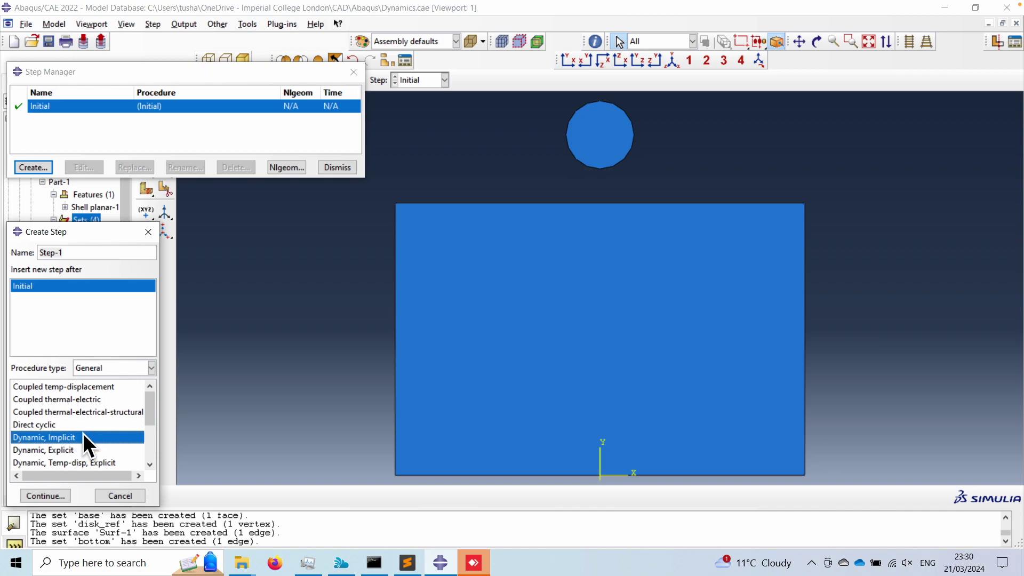
pyautogui.click(53, 495)
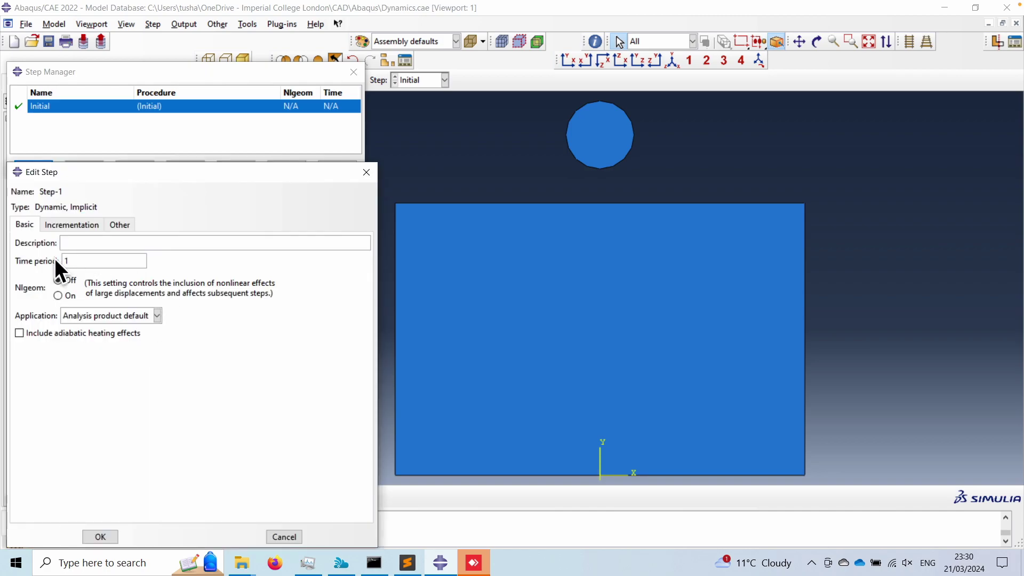
# - Set the implicit dynamic step's time period to 40e-6 and initial increment size to 0.1e-6, and finish defining the step
pyautogui.moveTo(72, 257); pyautogui.dragTo(49, 258)
pyautogui.write('40e-6')
pyautogui.click(69, 224)
pyautogui.click(94, 289)
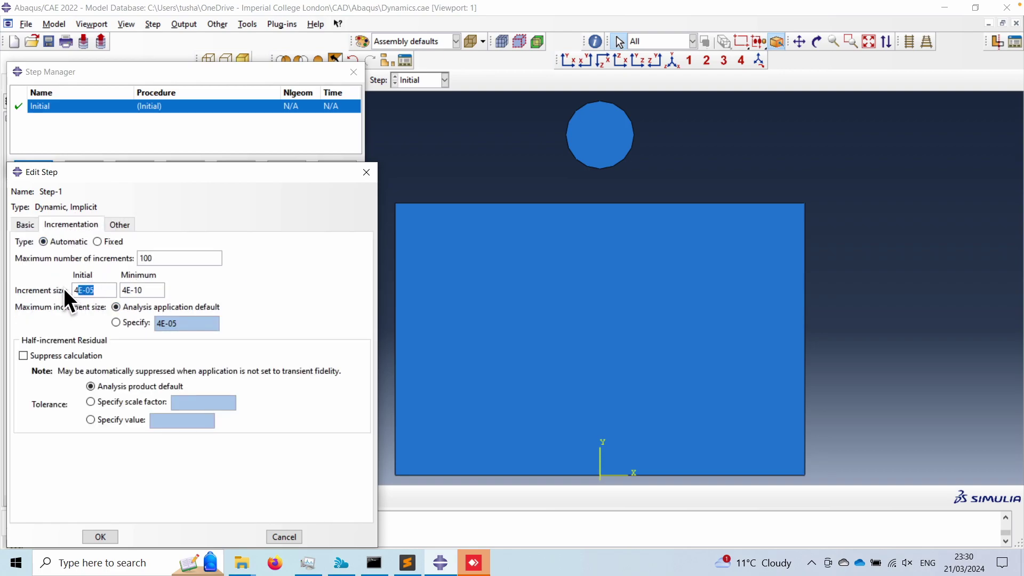
pyautogui.press('BackSpace')
pyautogui.write('0.1e-6')
pyautogui.click(100, 537)
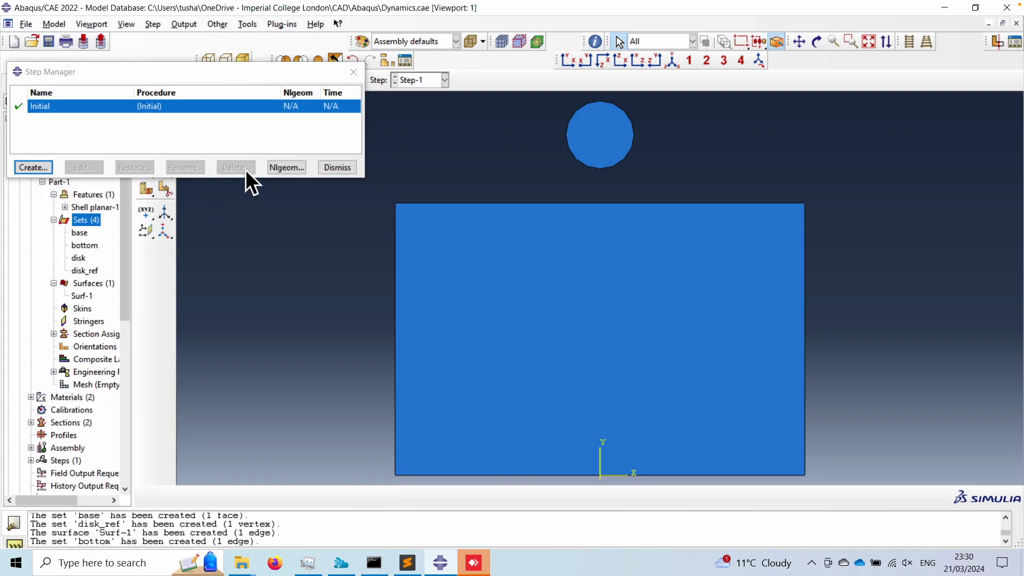
pyautogui.click(328, 168)
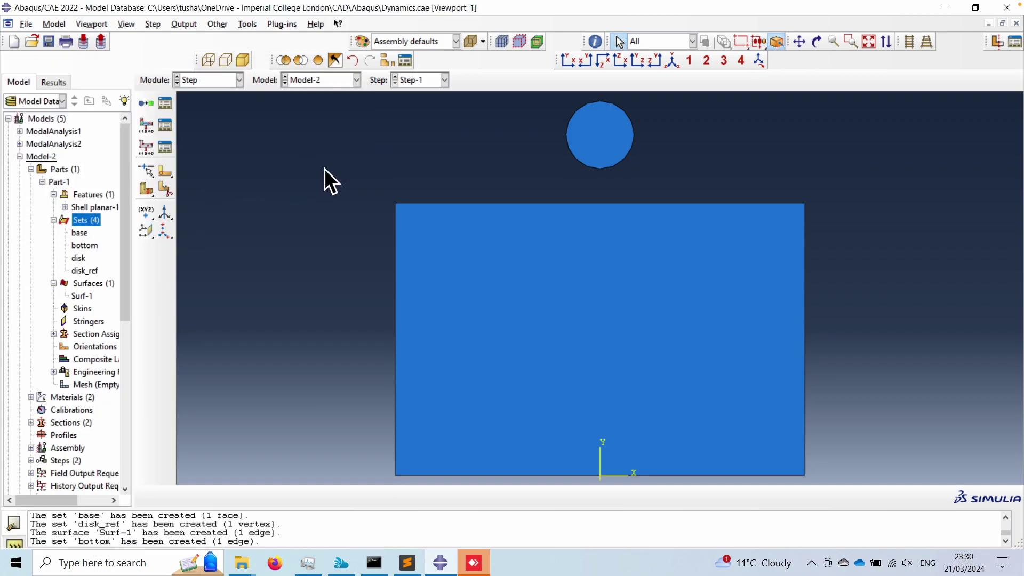
# - In the Interaction module, begin a Surface-to-surface contact (Standard) interaction in the Initial step
pyautogui.click(205, 81)
pyautogui.click(207, 142)
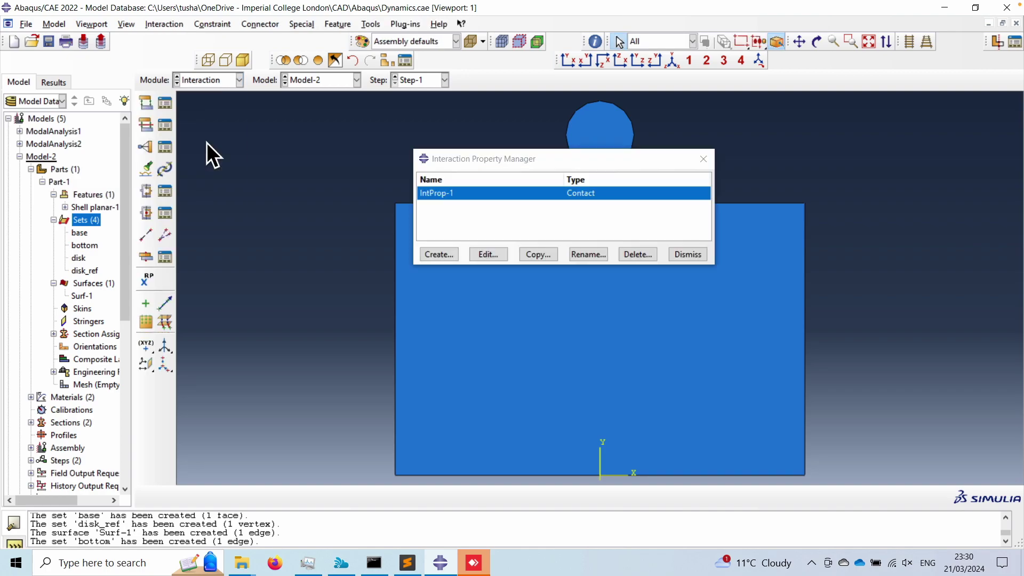
pyautogui.moveTo(528, 161); pyautogui.dragTo(283, 125)
pyautogui.click(456, 119)
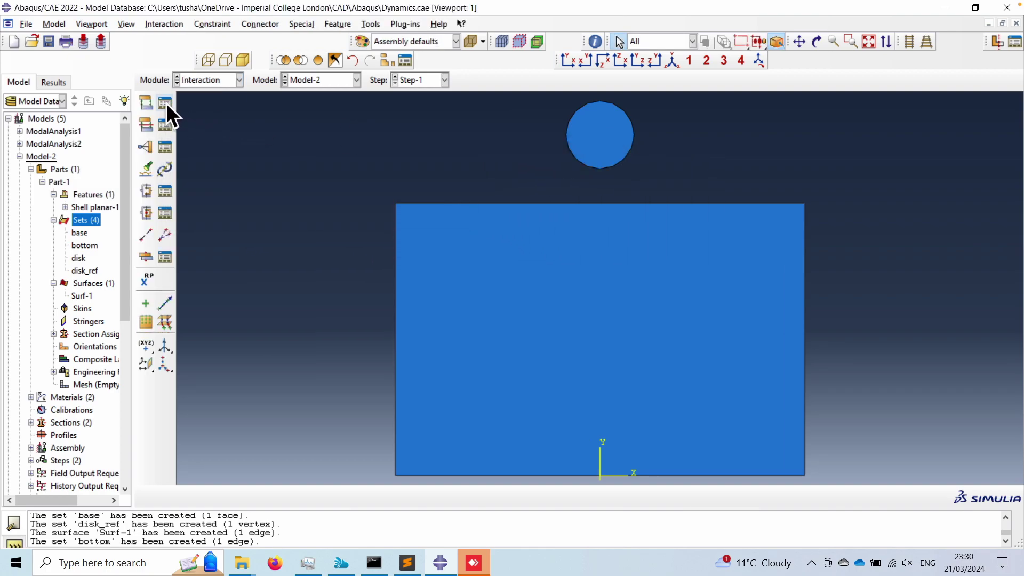
pyautogui.click(147, 103)
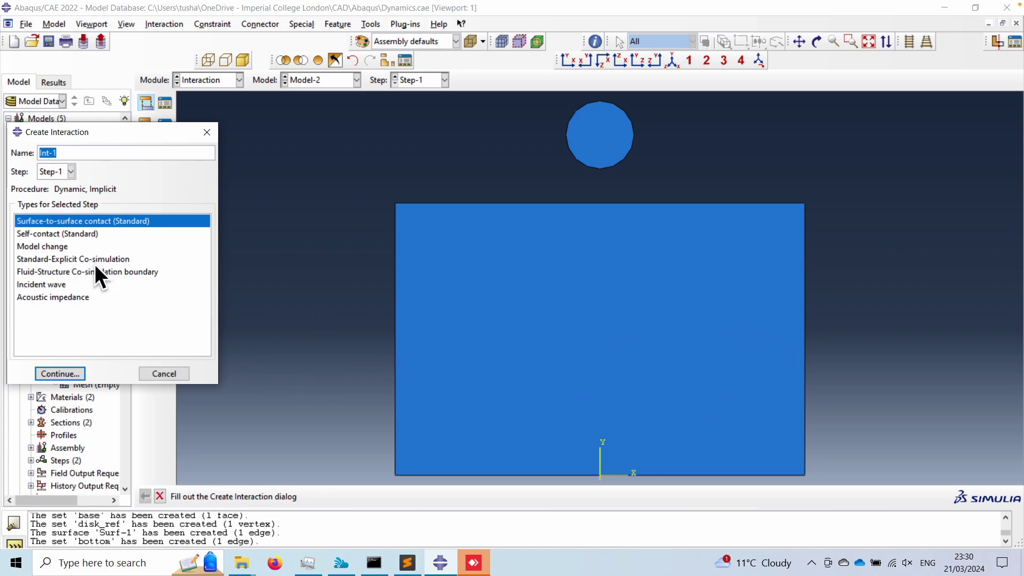
pyautogui.click(56, 175)
pyautogui.click(52, 181)
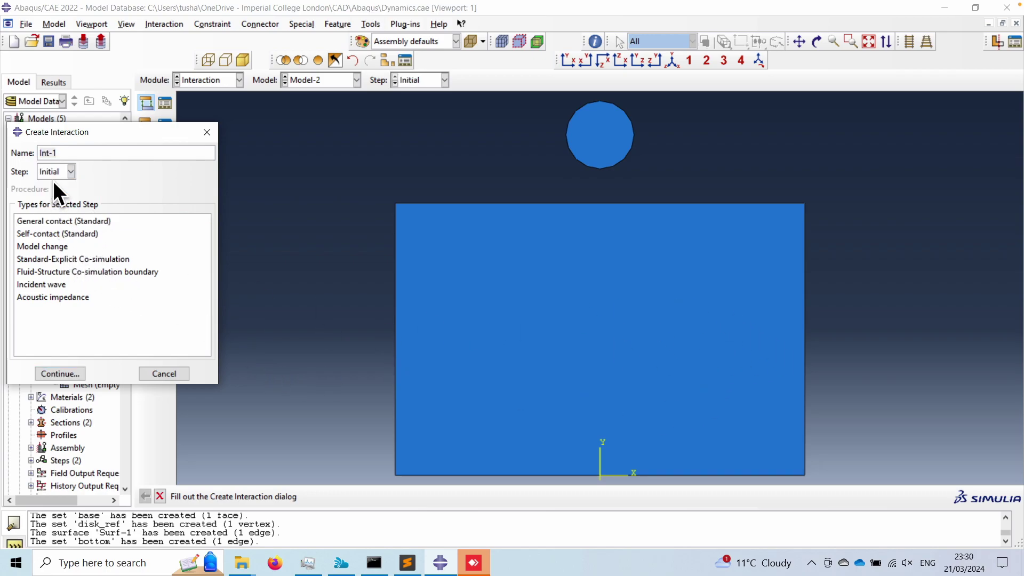
pyautogui.click(69, 234)
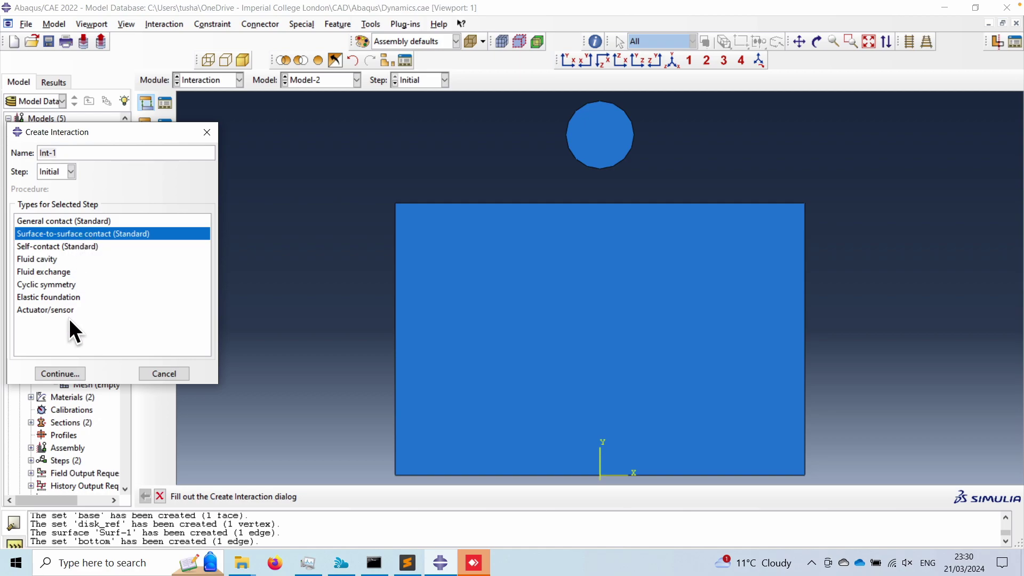
pyautogui.click(60, 373)
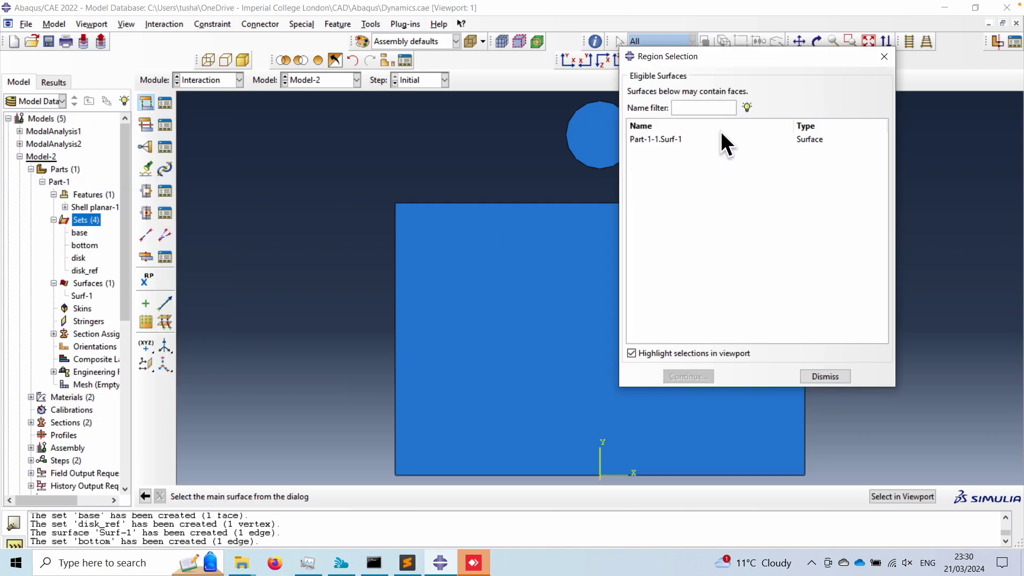
# - Assign the disk surface Part-1-1.Surf-1 as the contact's main surface and the node region Part-1-1.base as its secondary
pyautogui.click(667, 139)
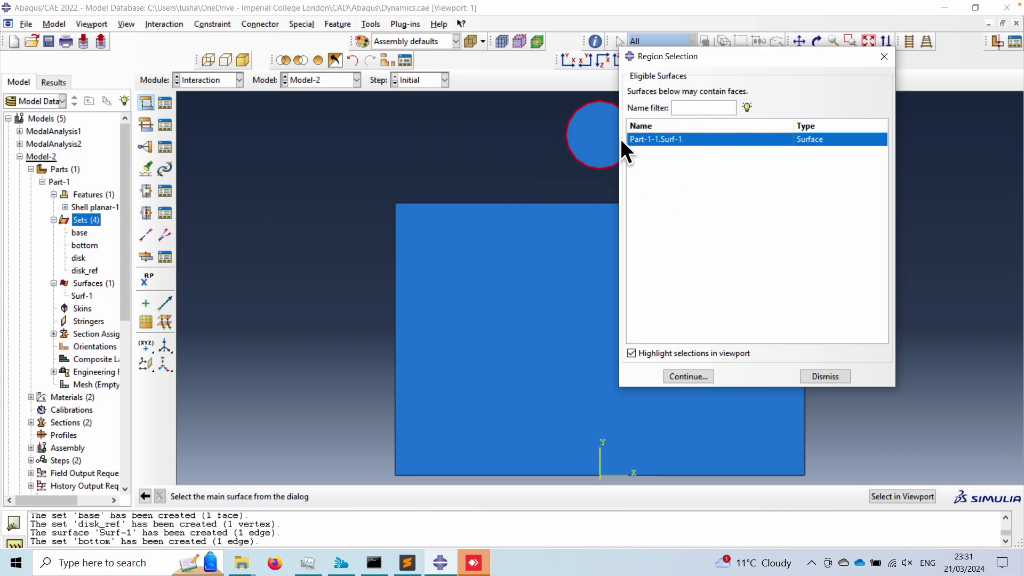
pyautogui.click(688, 376)
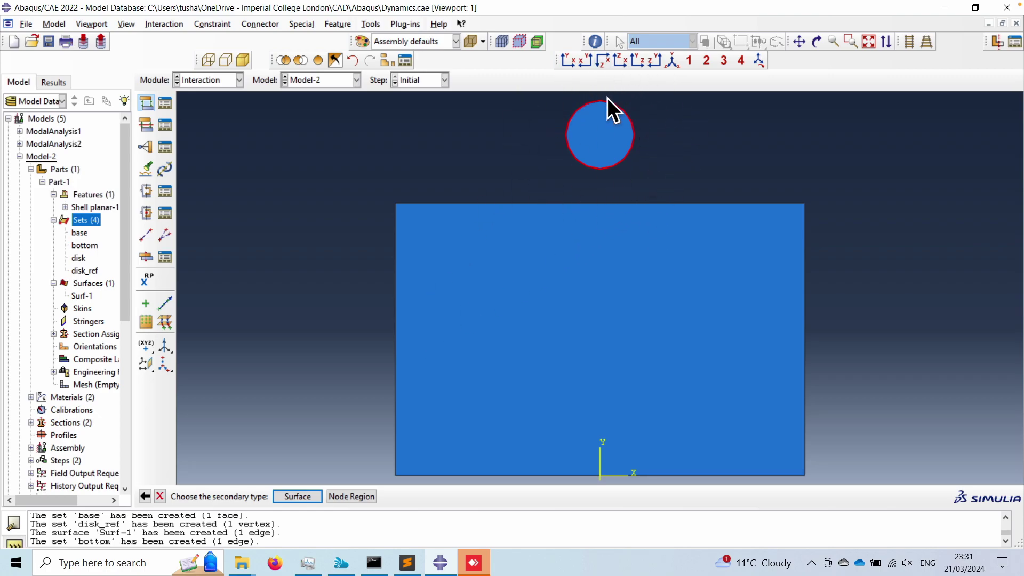
pyautogui.click(346, 498)
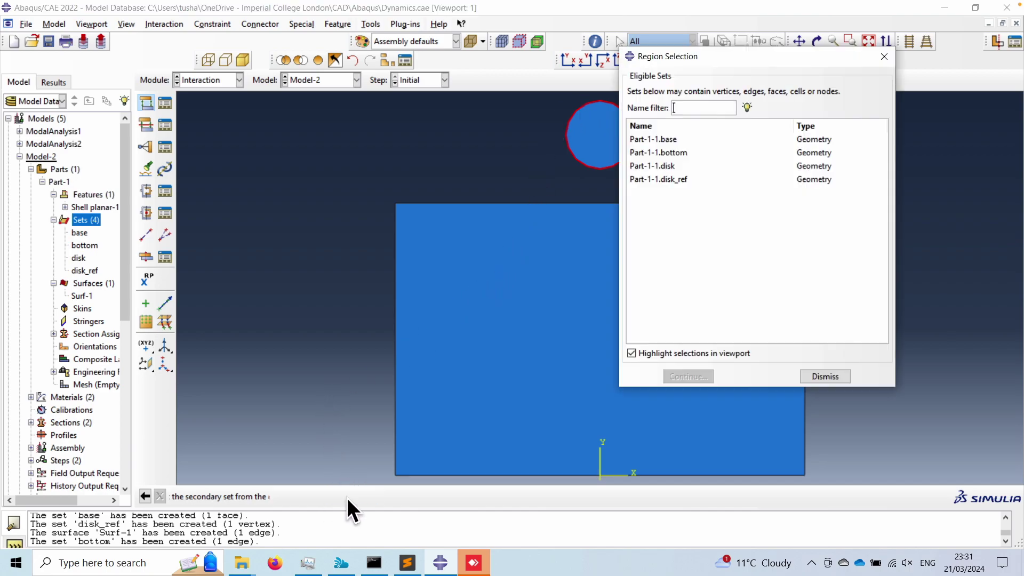
pyautogui.click(673, 153)
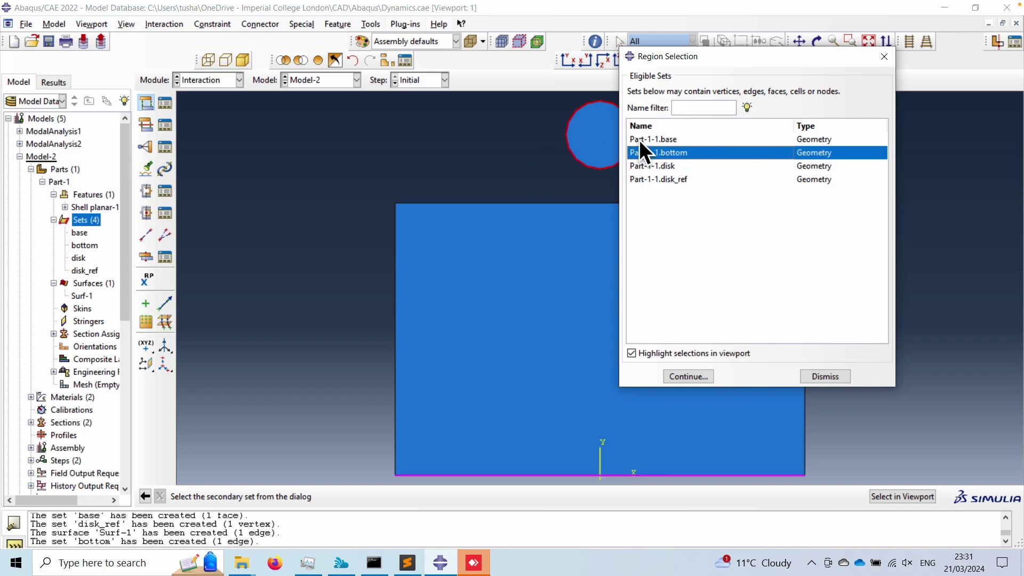
pyautogui.click(659, 139)
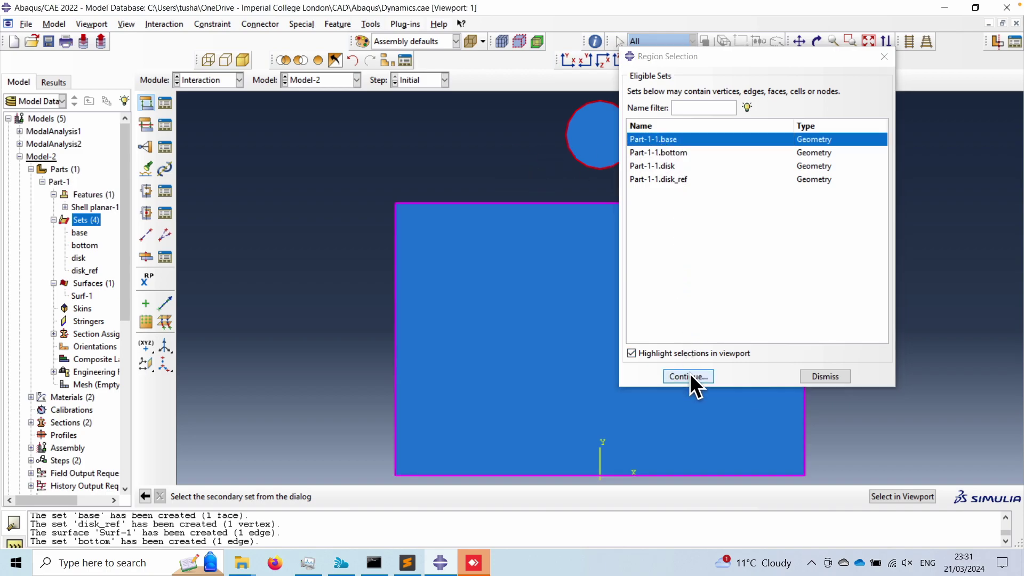
pyautogui.click(690, 375)
# - Create a Contact interaction property with frictionless tangential behavior and "Hard" Contact normal behavior
pyautogui.click(212, 438)
pyautogui.click(289, 437)
pyautogui.click(297, 437)
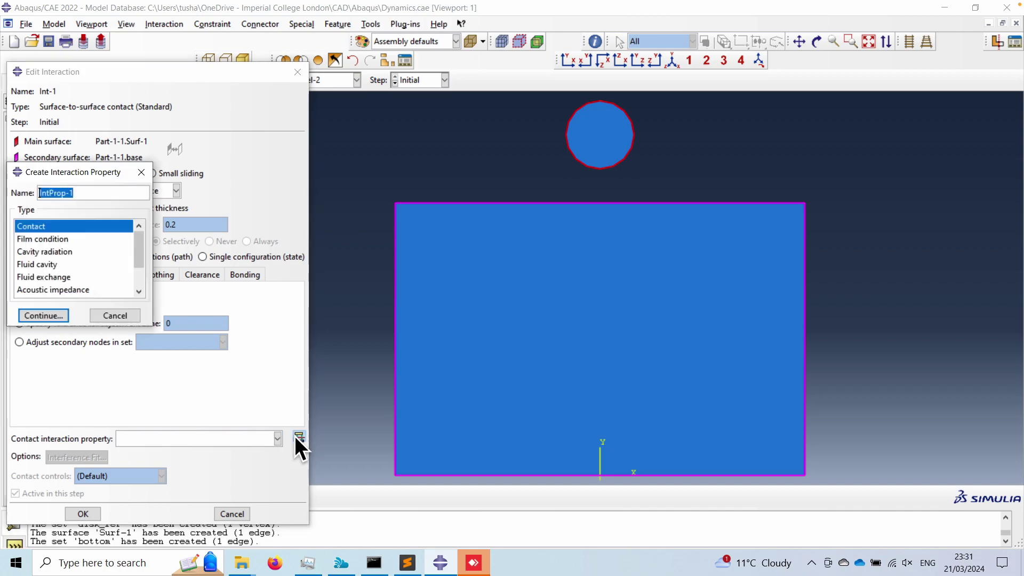
pyautogui.click(47, 317)
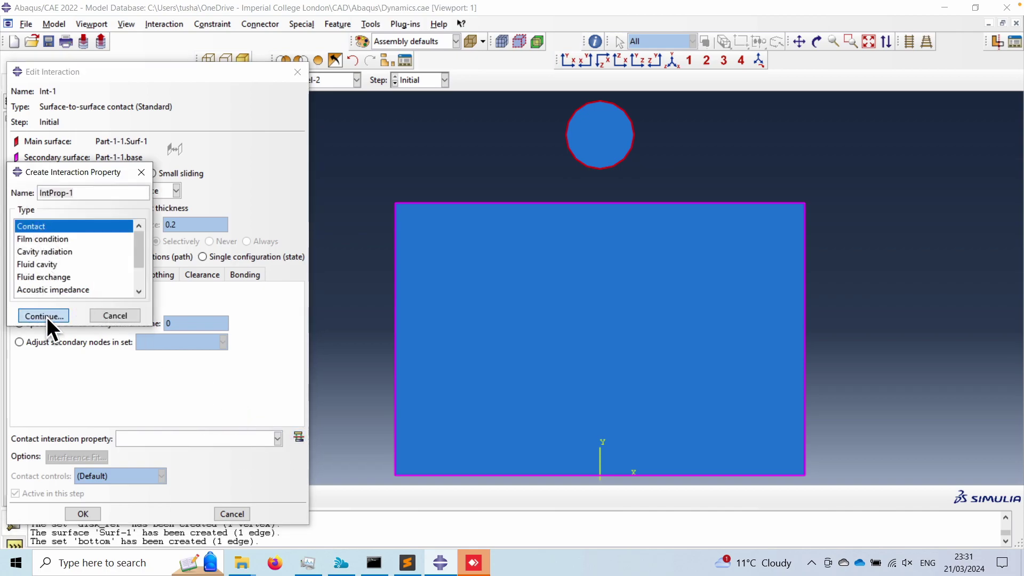
pyautogui.click(47, 177)
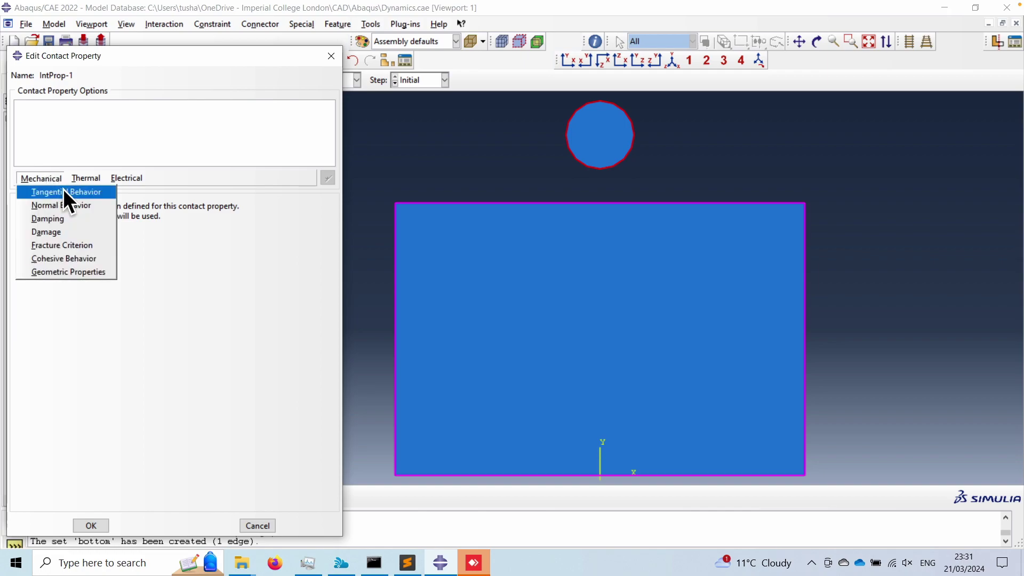
pyautogui.click(63, 194)
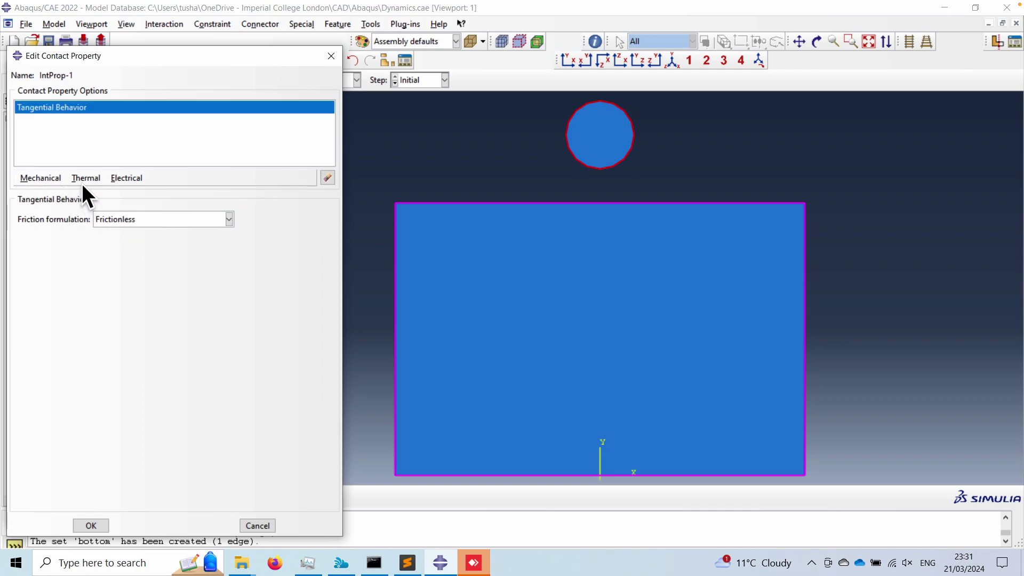
pyautogui.click(49, 178)
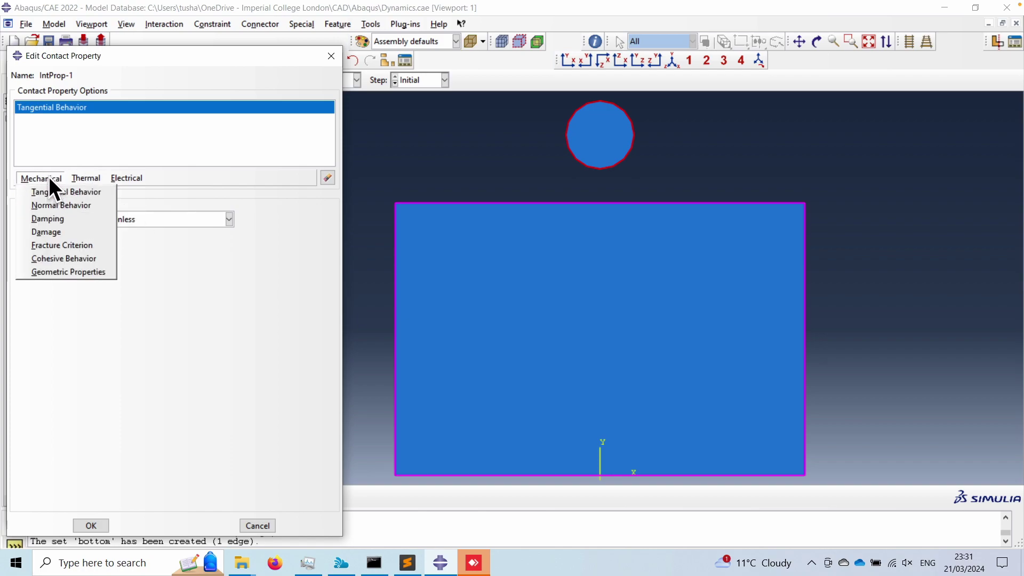
pyautogui.click(59, 203)
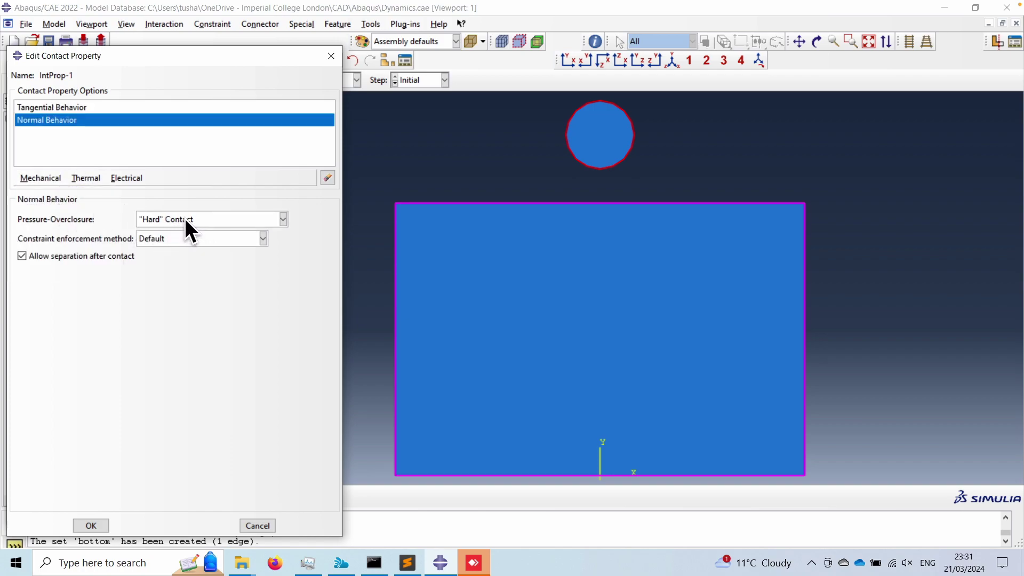
# - Set the normal behavior's constraint enforcement method to Penalty (Standard), and accept the contact property and the interaction
pyautogui.click(171, 239)
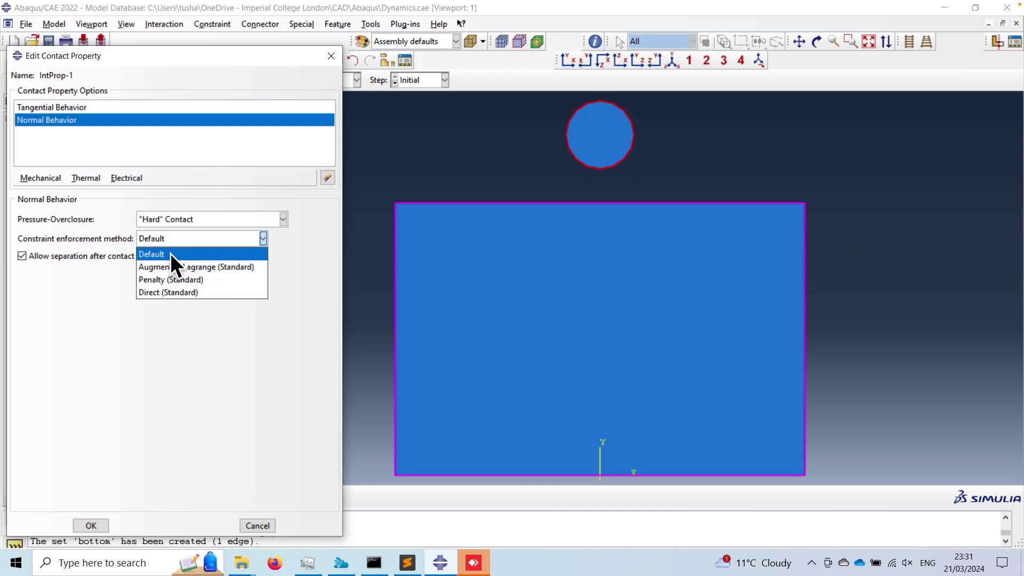
pyautogui.click(177, 280)
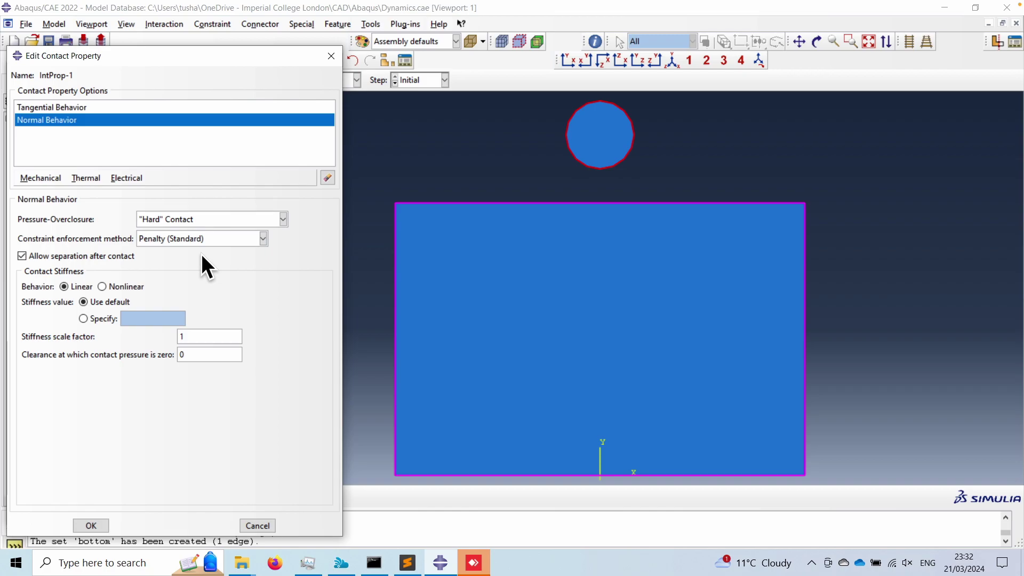
pyautogui.click(212, 240)
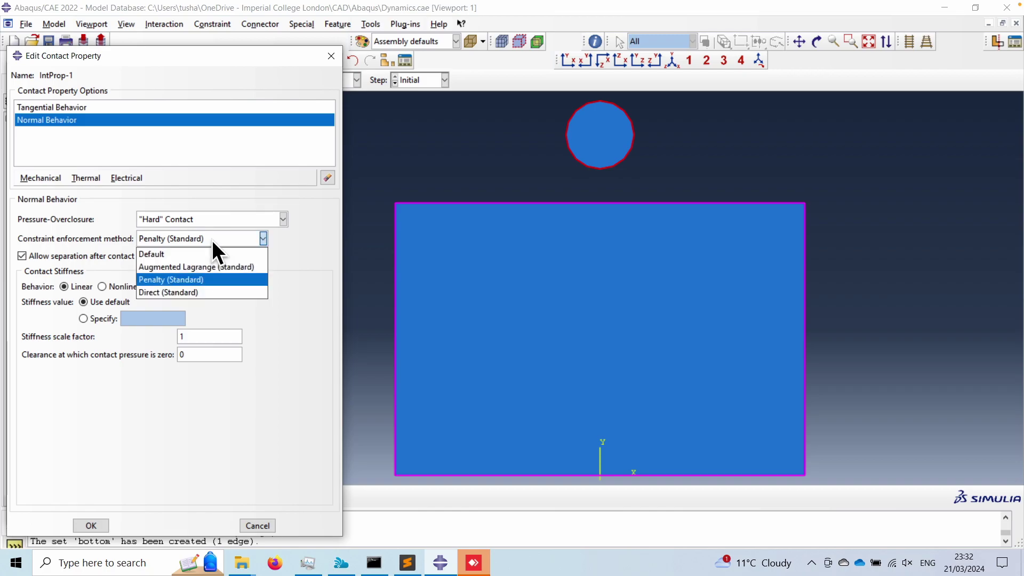
pyautogui.click(191, 280)
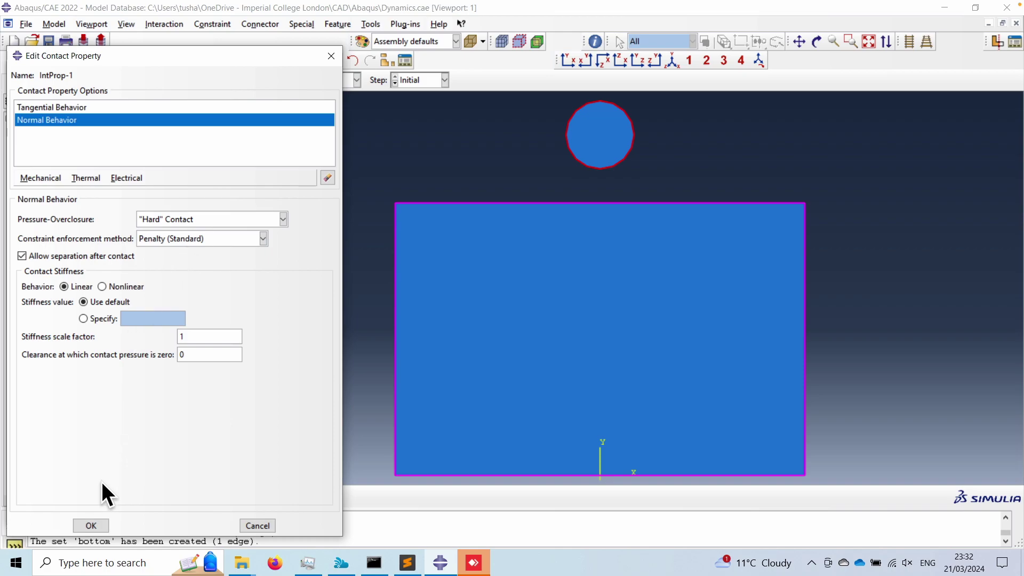
pyautogui.click(92, 525)
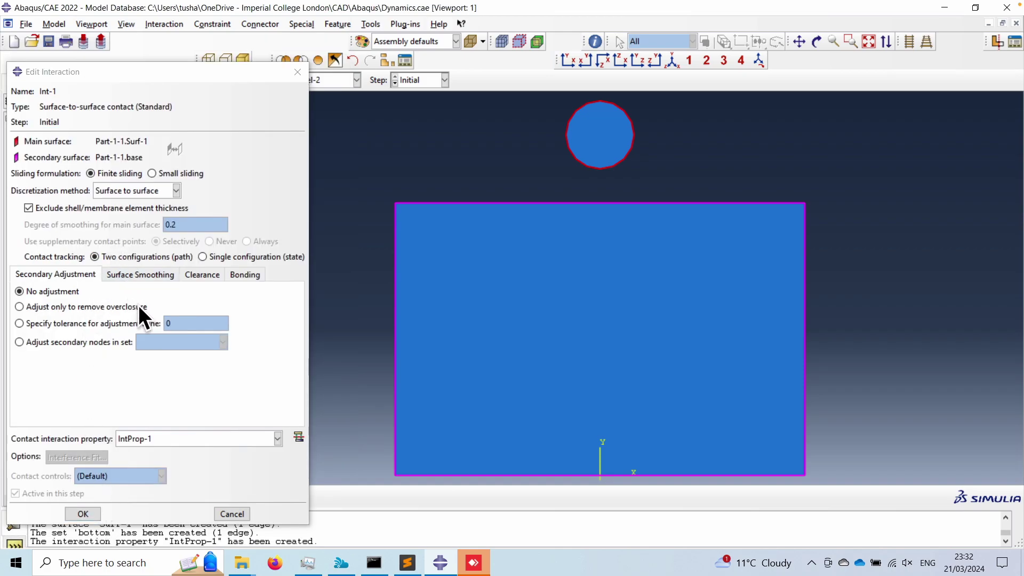
pyautogui.click(92, 512)
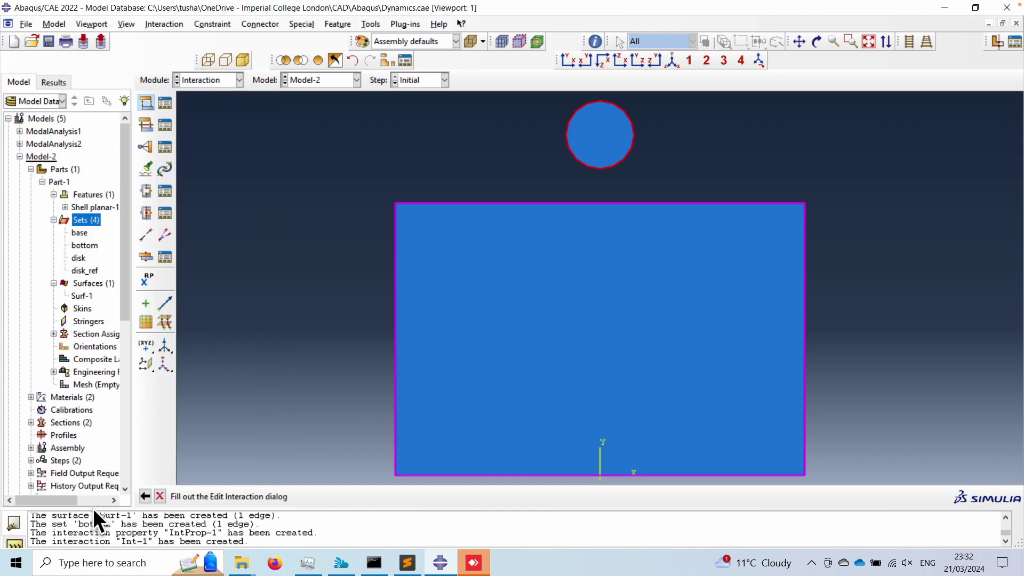
# - In the Load module, create an Initial-step Displacement/Rotation boundary condition on Part-1-1.bottom that fixes U1, U2 and UR3
pyautogui.click(210, 83)
pyautogui.click(199, 158)
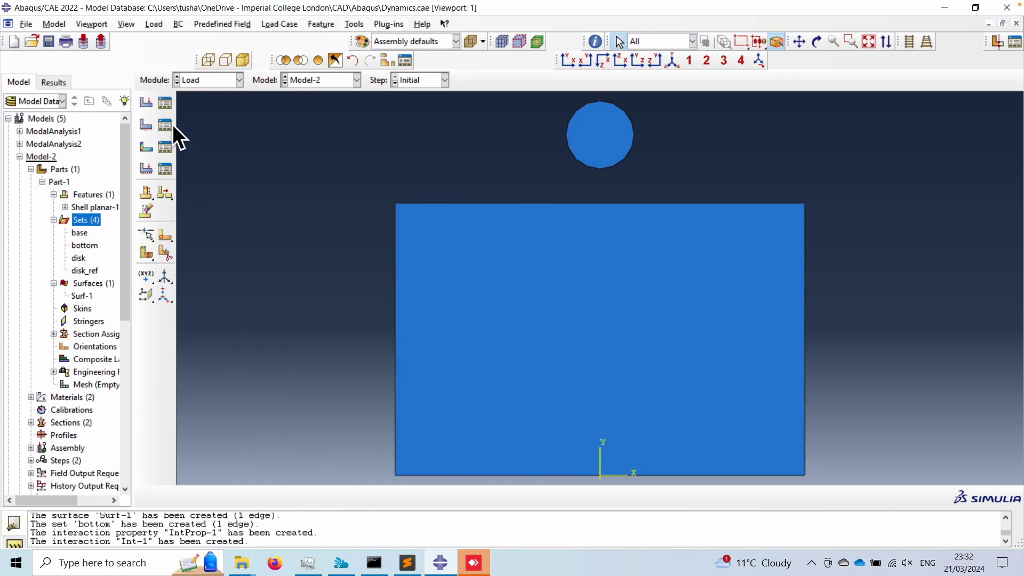
pyautogui.click(165, 124)
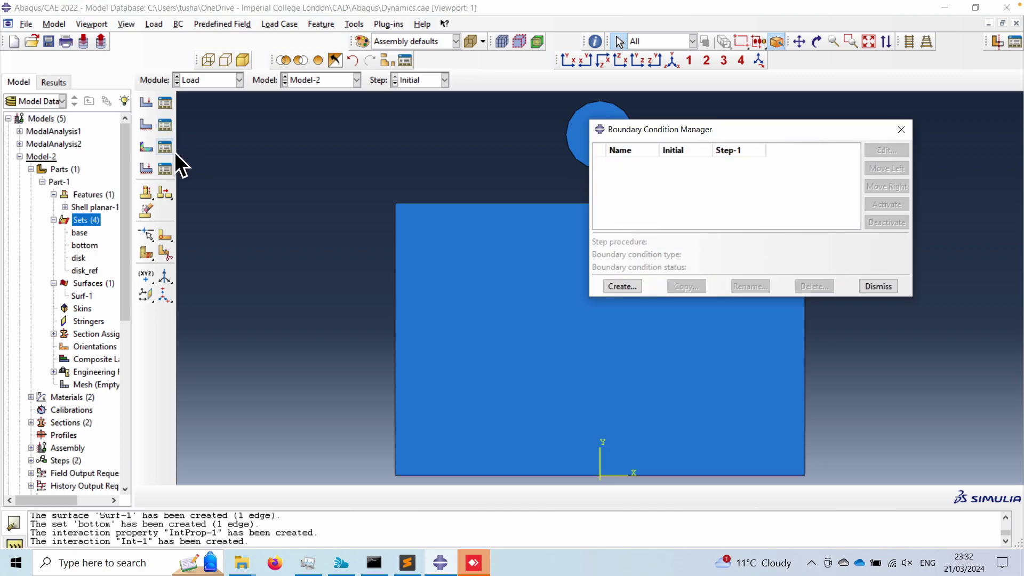
pyautogui.click(623, 286)
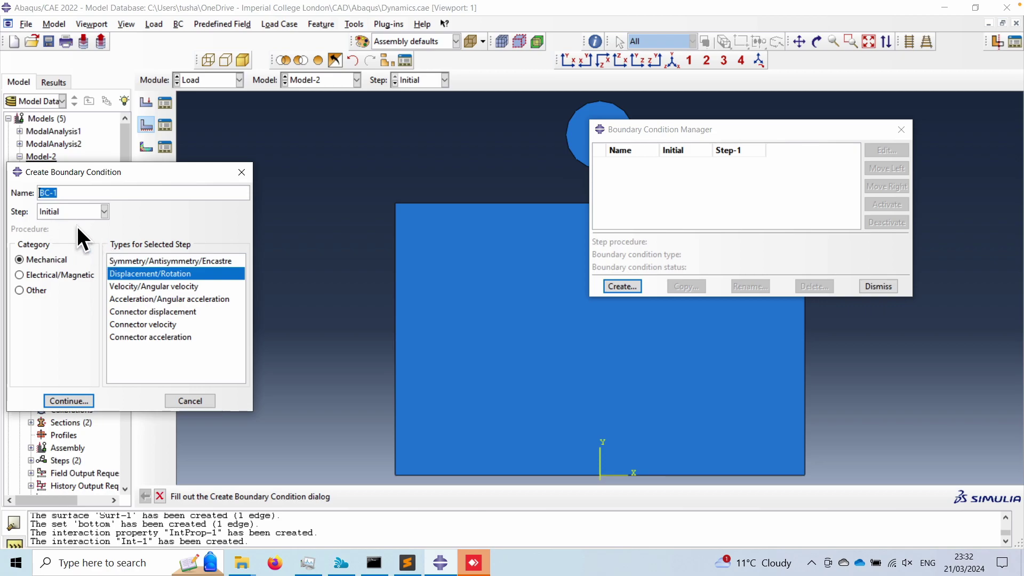
pyautogui.click(72, 402)
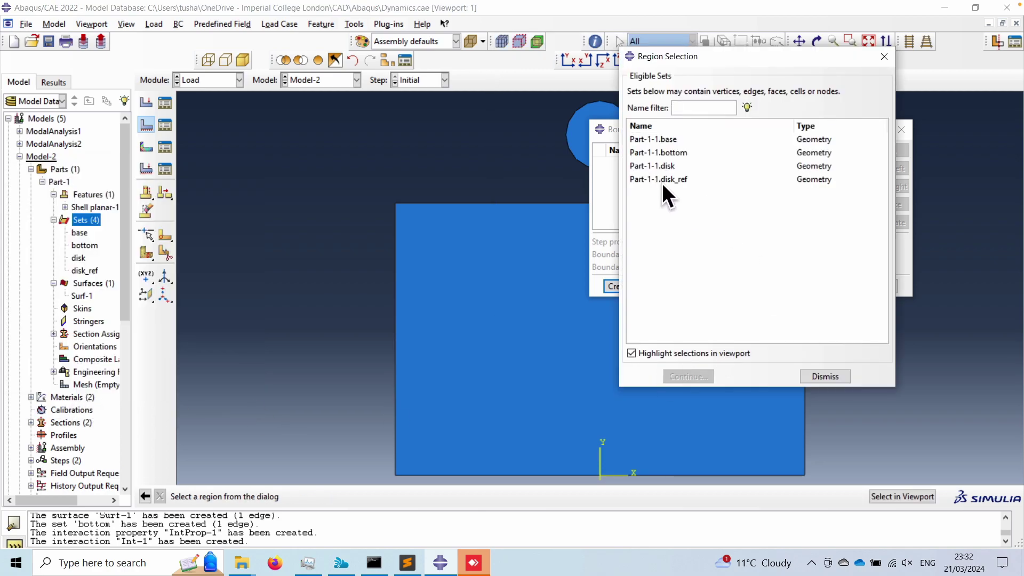
pyautogui.click(671, 153)
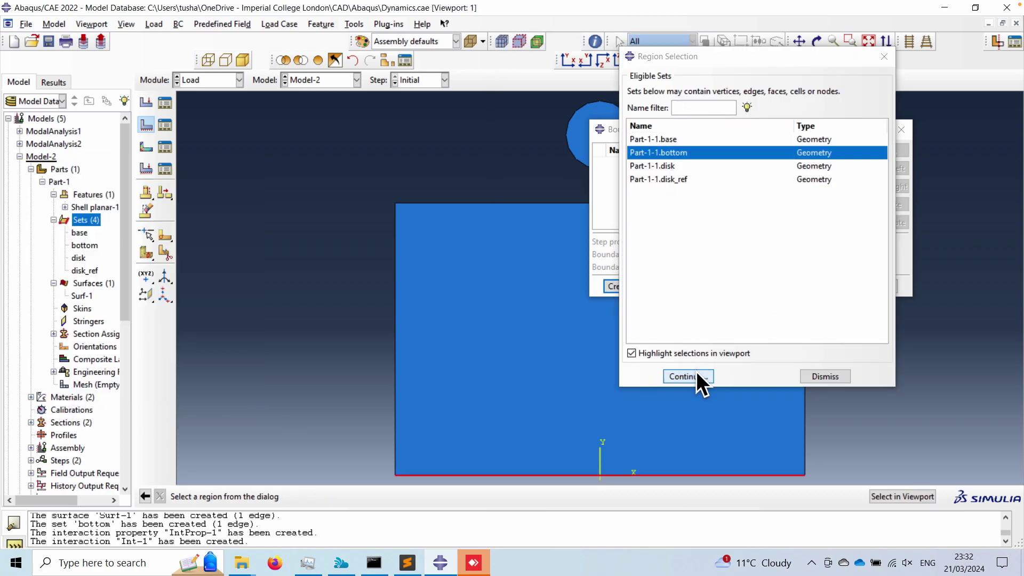
pyautogui.click(696, 376)
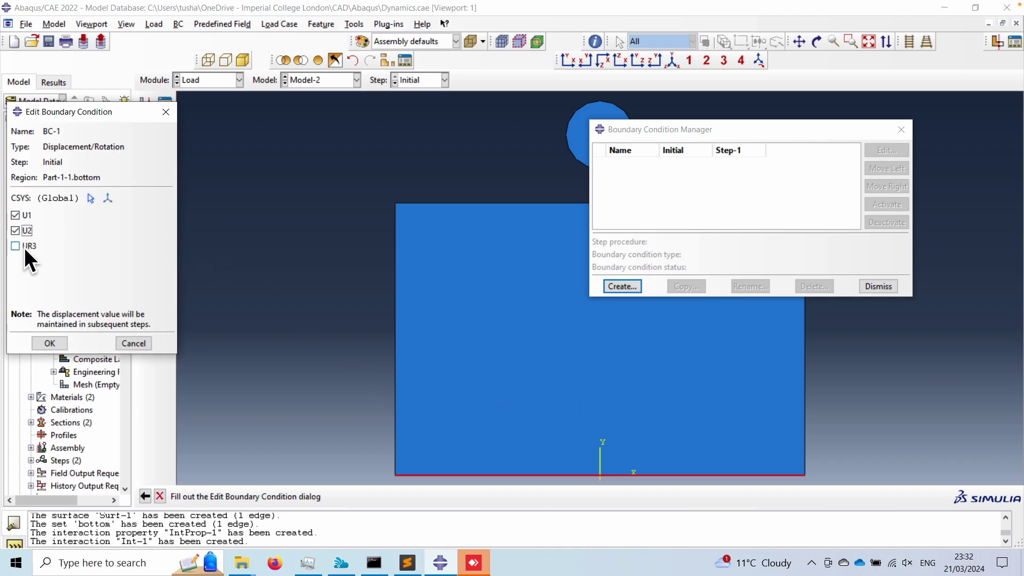
pyautogui.click(49, 343)
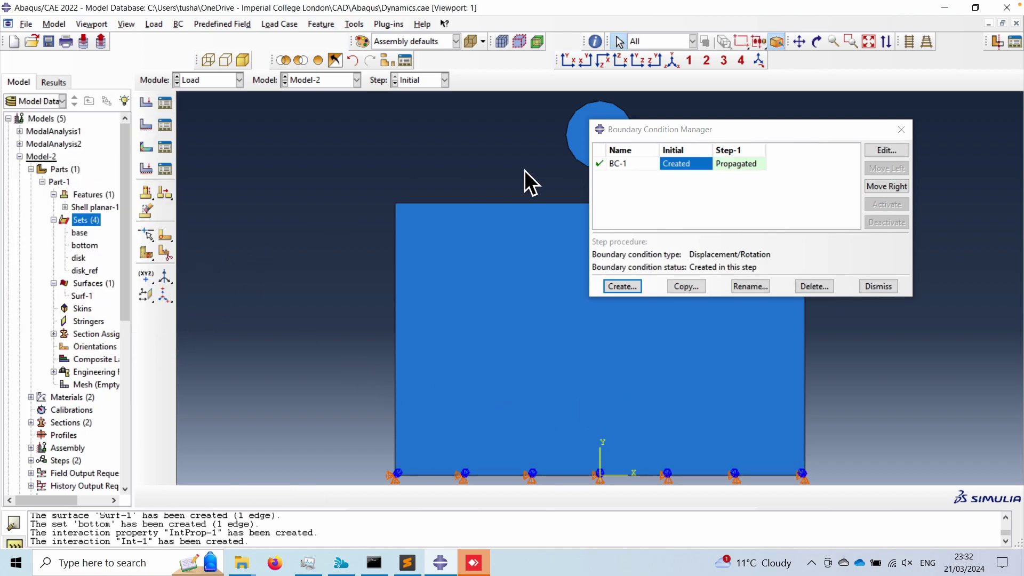
pyautogui.click(633, 289)
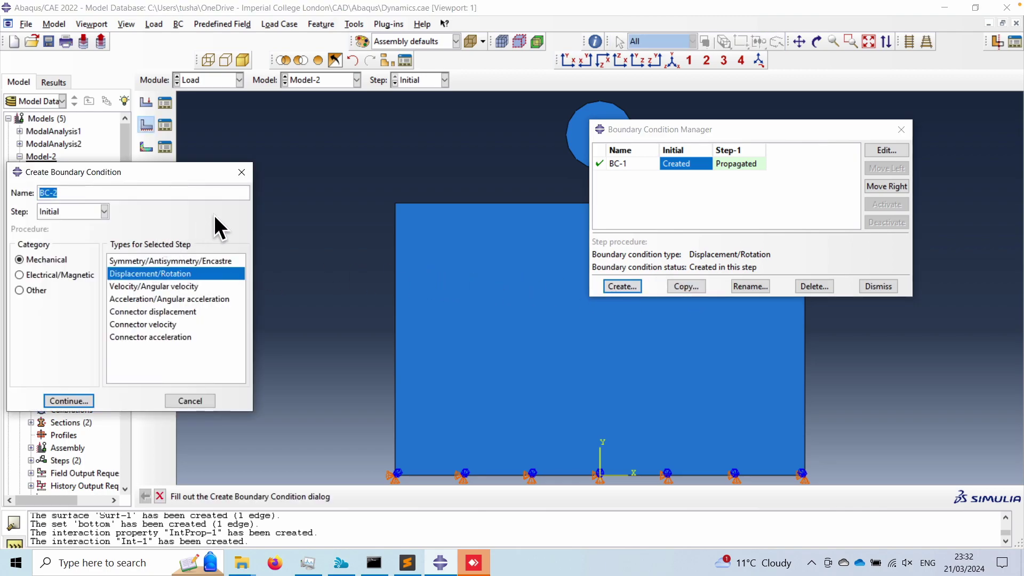
pyautogui.click(242, 172)
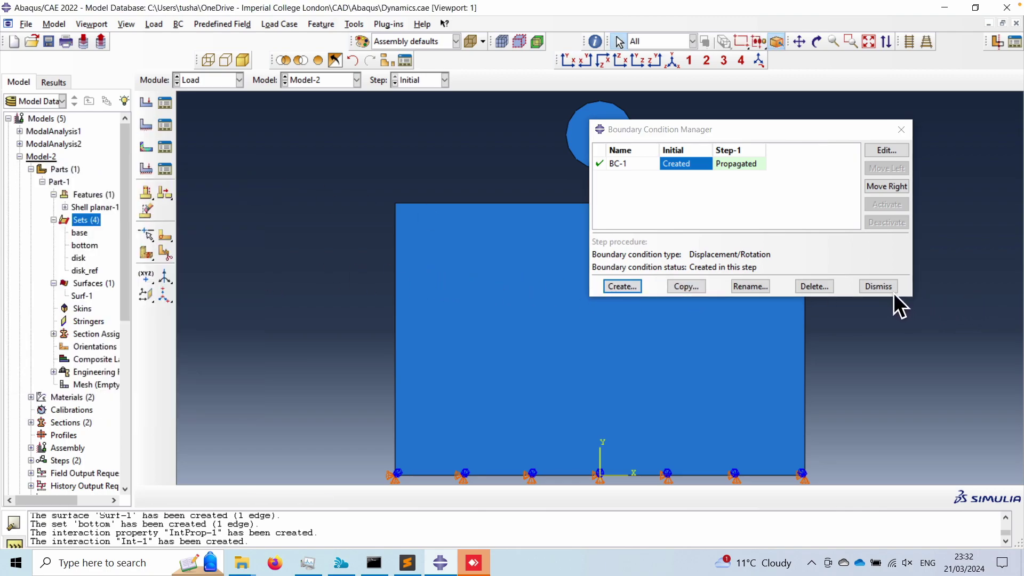
pyautogui.click(878, 287)
# - Create an initial translational Velocity predefined field on Part-1-1.disk with V1 0 and V2 -1.2e6
pyautogui.click(146, 147)
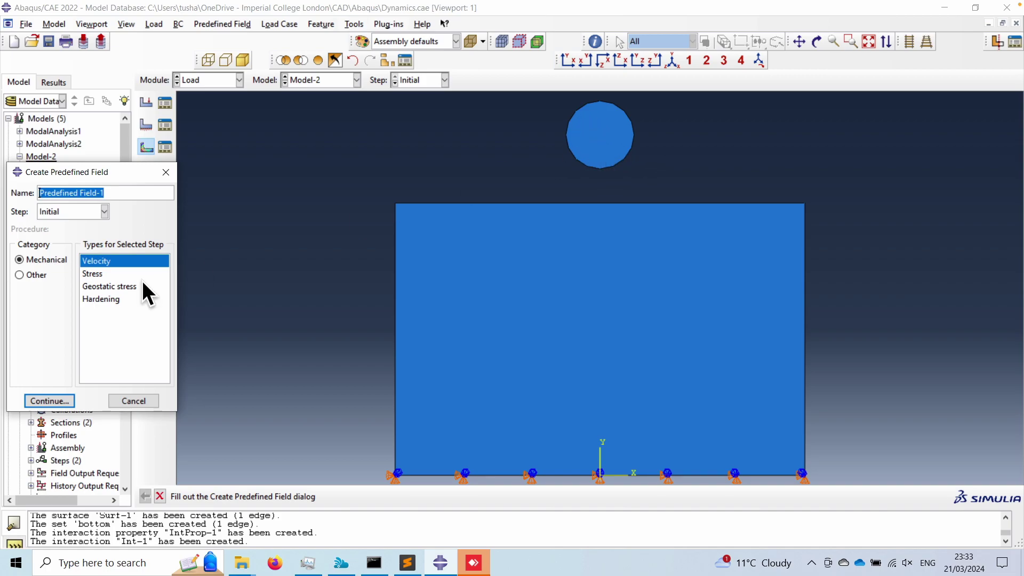
pyautogui.click(62, 397)
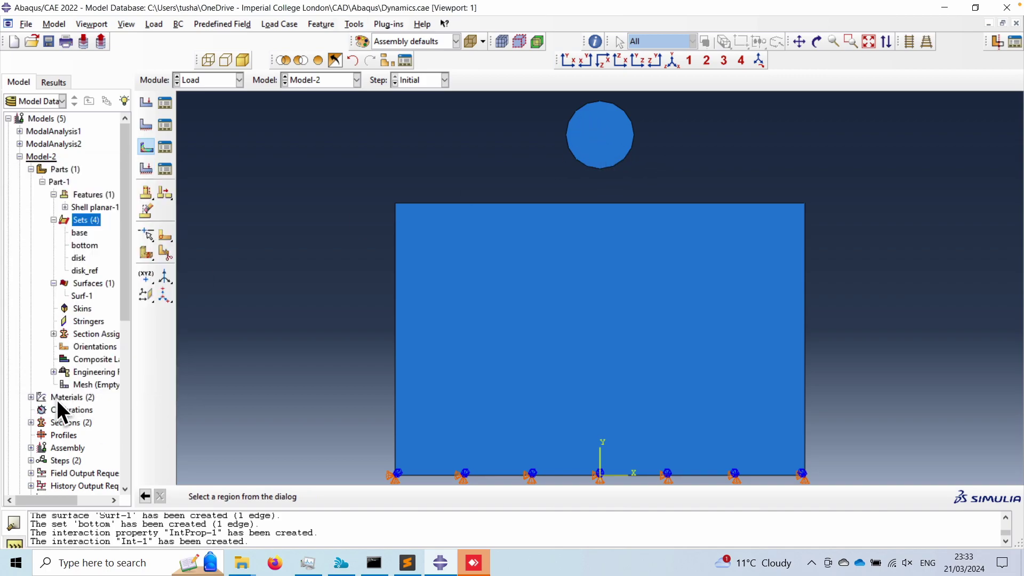
pyautogui.click(667, 165)
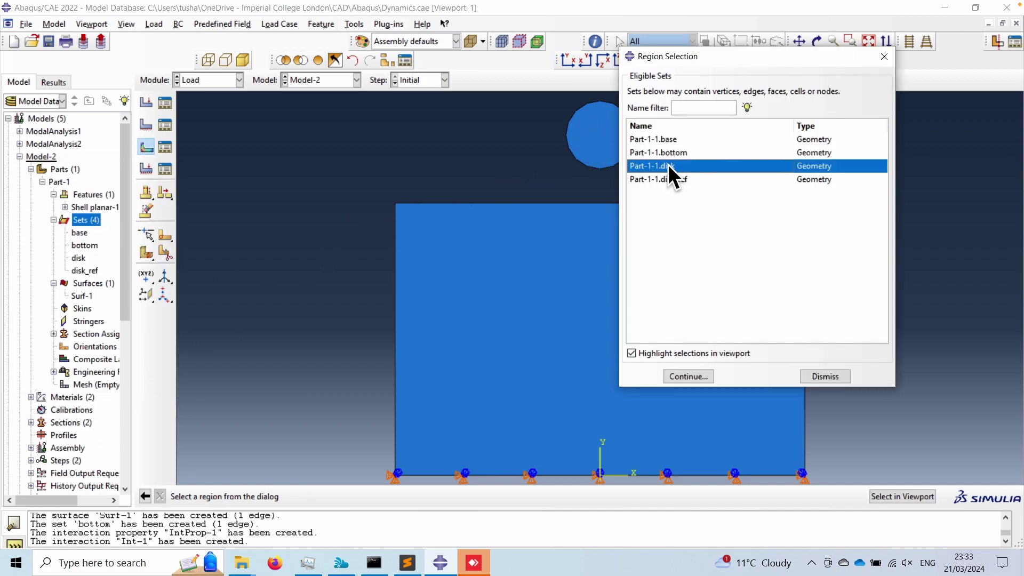
pyautogui.click(693, 373)
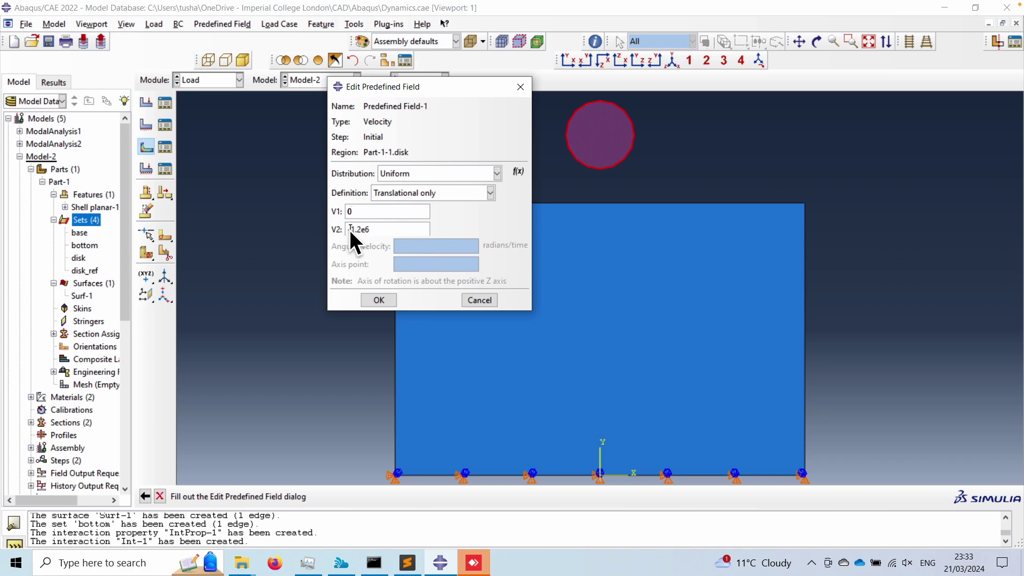
pyautogui.write('-')
pyautogui.click(375, 299)
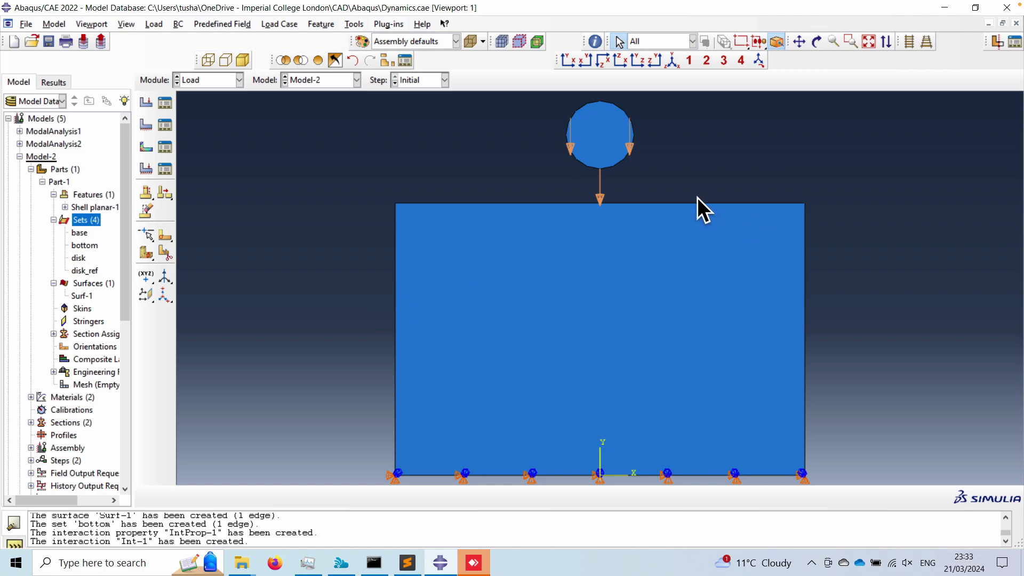
# - In the Mesh module, work on Part-1 and seed it with an approximate global size of 1
pyautogui.click(205, 80)
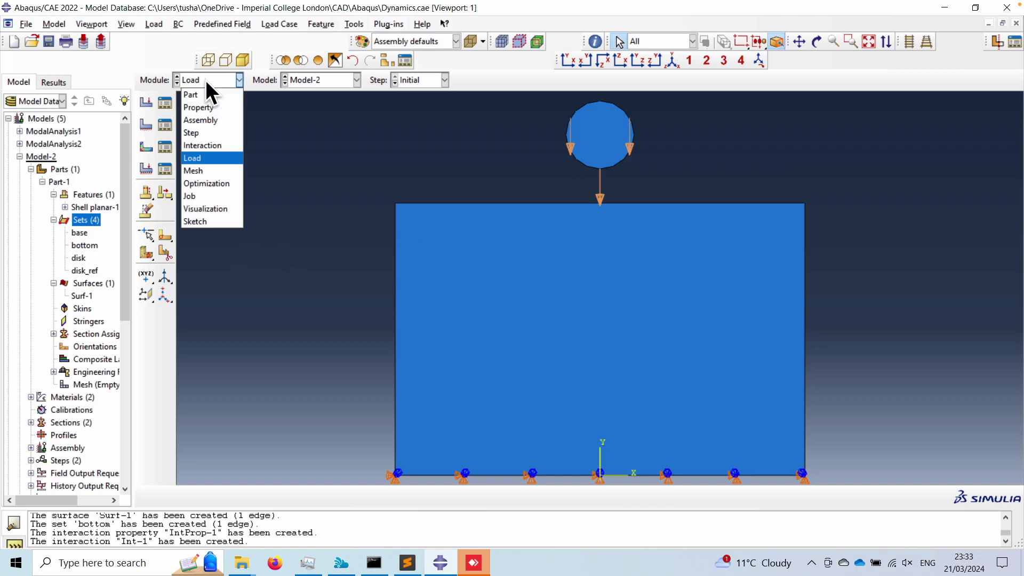
pyautogui.click(201, 171)
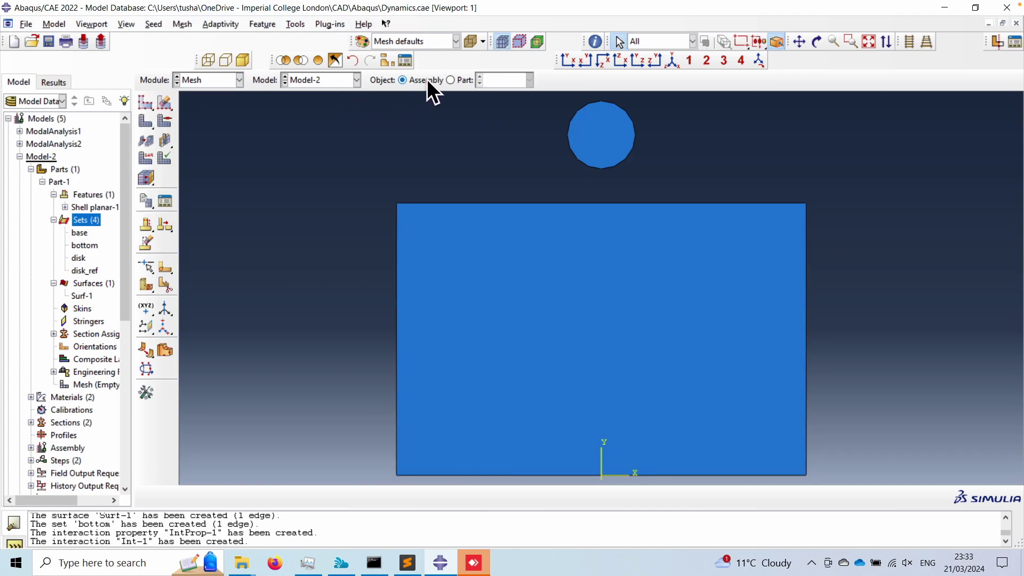
pyautogui.click(449, 79)
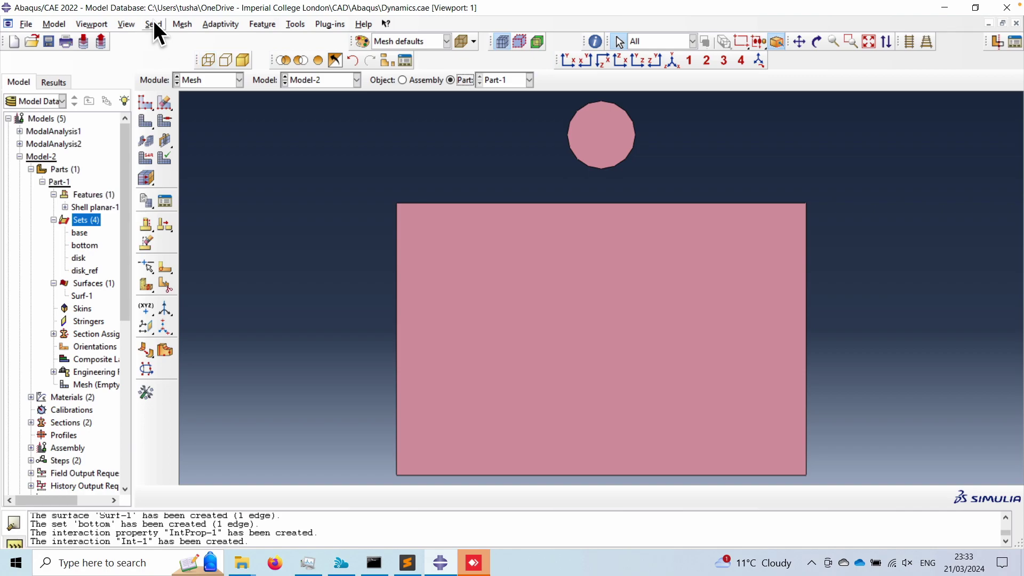
pyautogui.click(154, 24)
pyautogui.click(163, 36)
pyautogui.write('0.5')
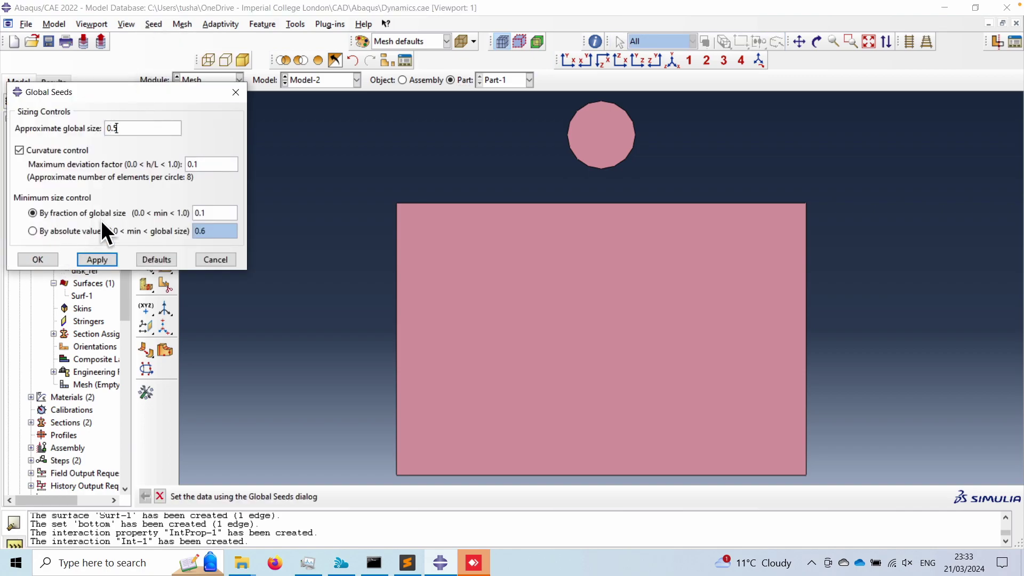
pyautogui.press('BackSpace')
pyautogui.press('BackSpace')
pyautogui.press('BackSpace')
pyautogui.write('1')
pyautogui.click(97, 258)
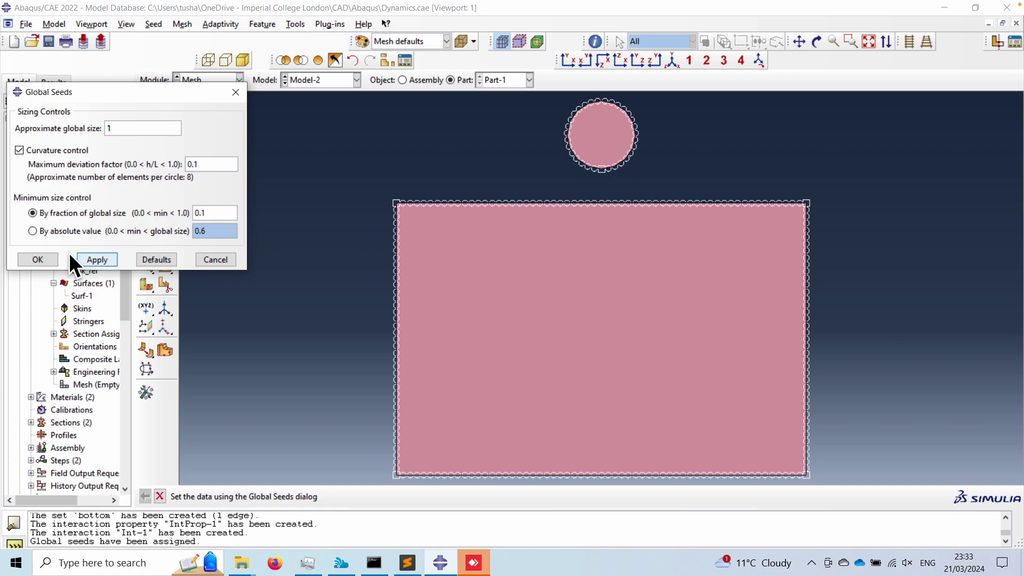
pyautogui.click(43, 257)
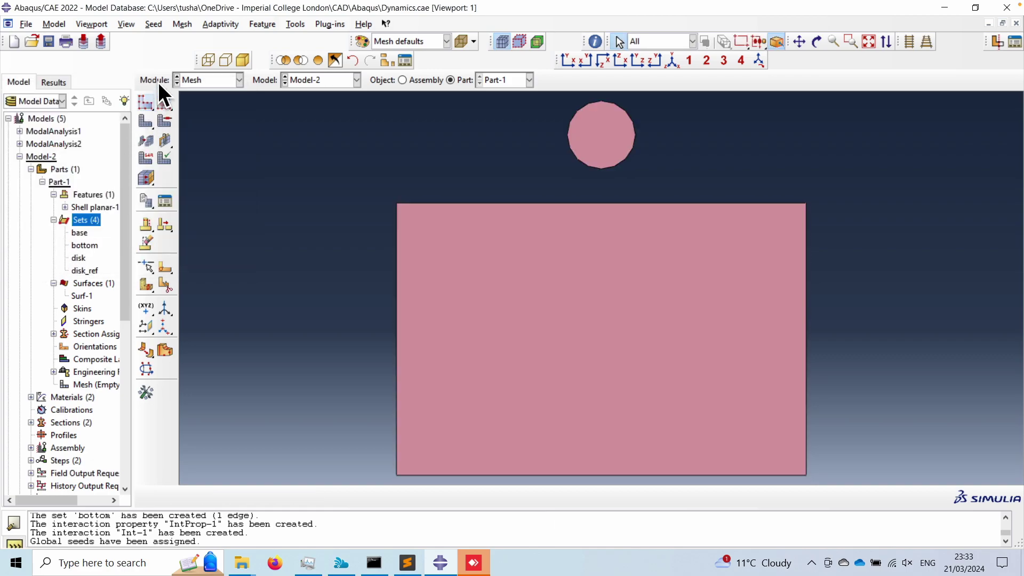
# - Assign mesh controls with Quad element shape and the Free technique to both the disk and the base
pyautogui.click(176, 24)
pyautogui.click(194, 36)
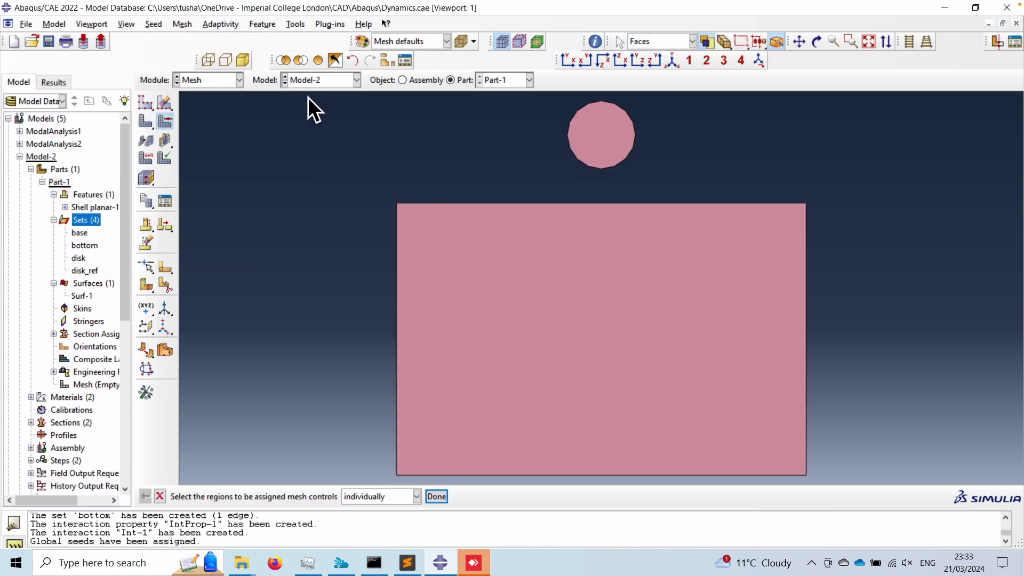
pyautogui.moveTo(285, 92); pyautogui.dragTo(910, 486)
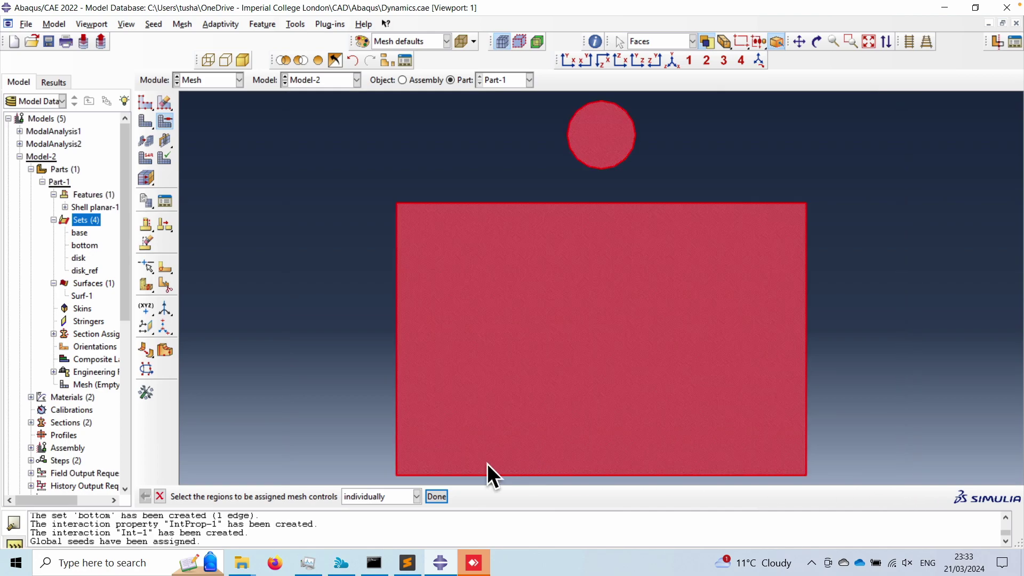
pyautogui.click(437, 496)
pyautogui.click(34, 207)
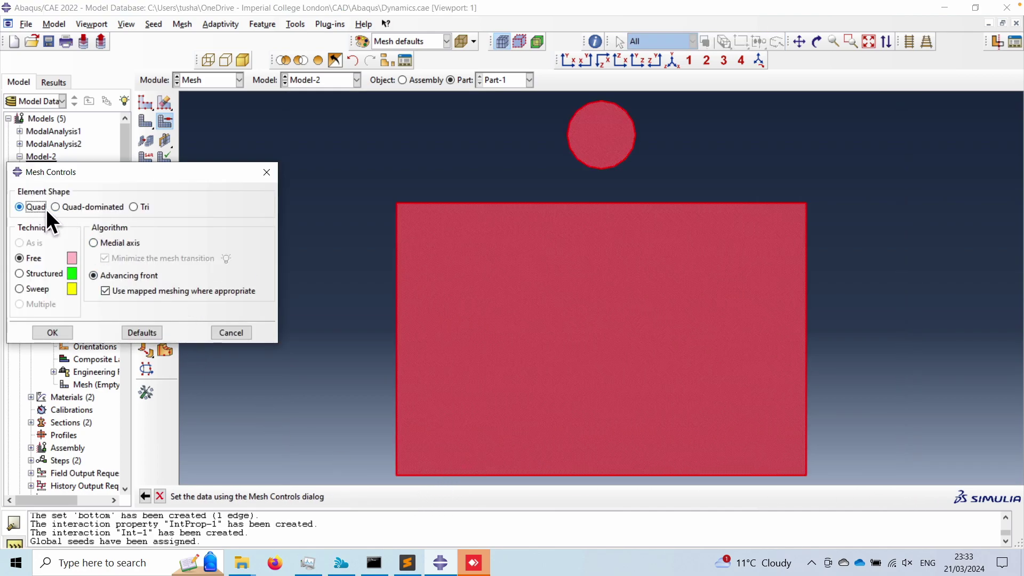
pyautogui.click(50, 330)
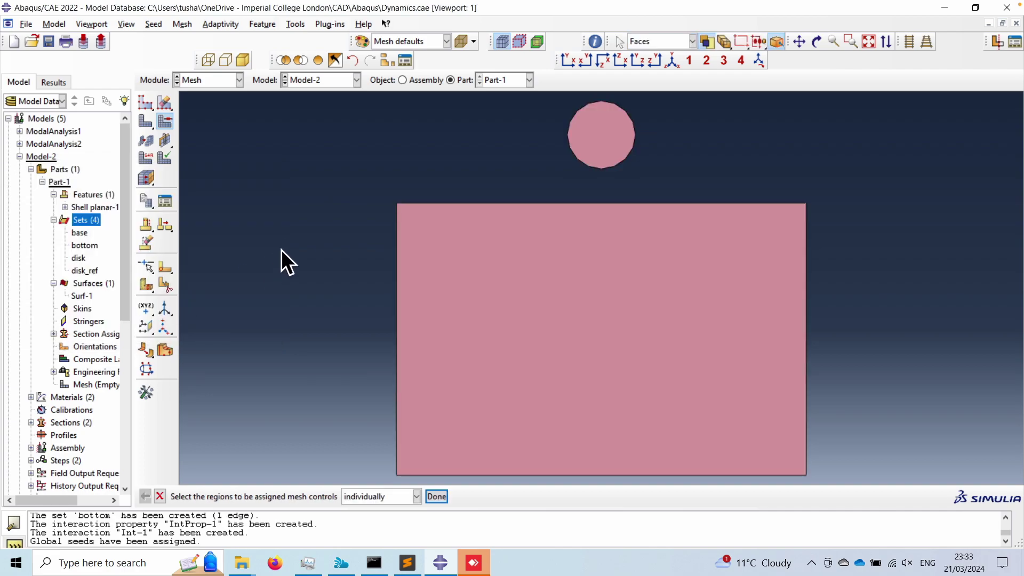
pyautogui.click(436, 497)
# - Mesh the whole part, covering both the disk and the base
pyautogui.click(182, 24)
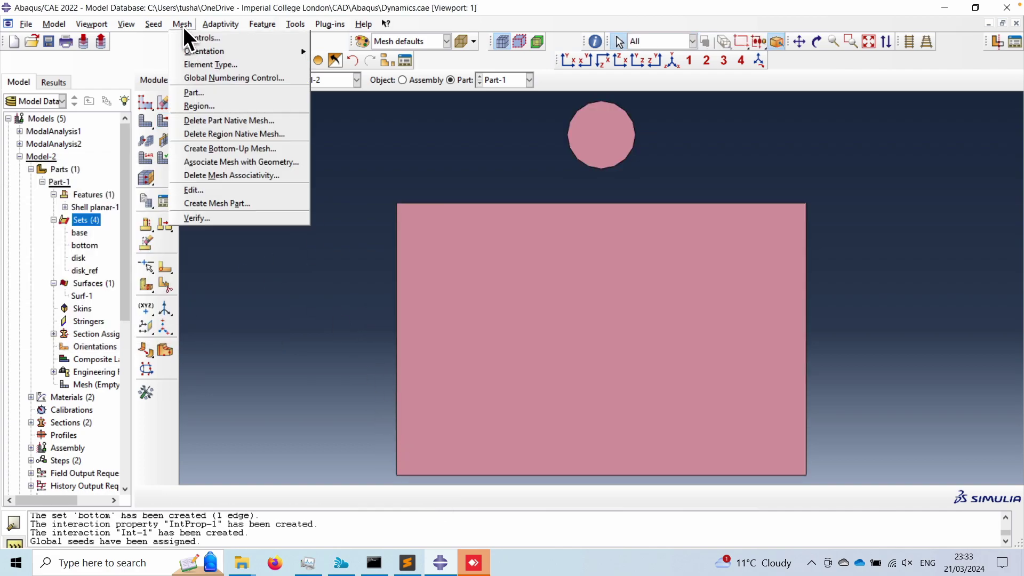
pyautogui.click(200, 91)
pyautogui.click(257, 496)
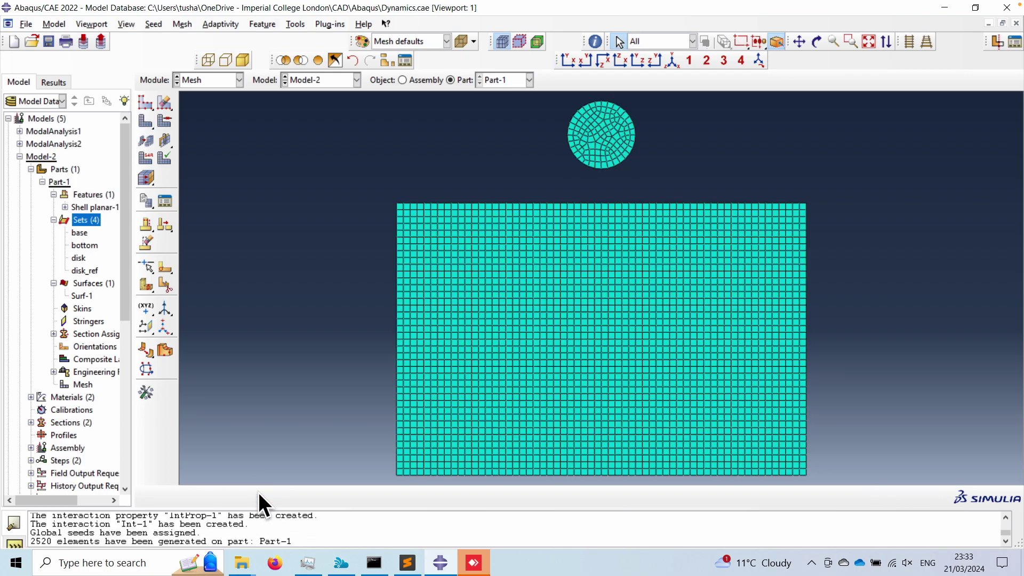
# - Query the mesh statistics of the entire part with a detailed report on nodes, elements and element type
pyautogui.click(293, 24)
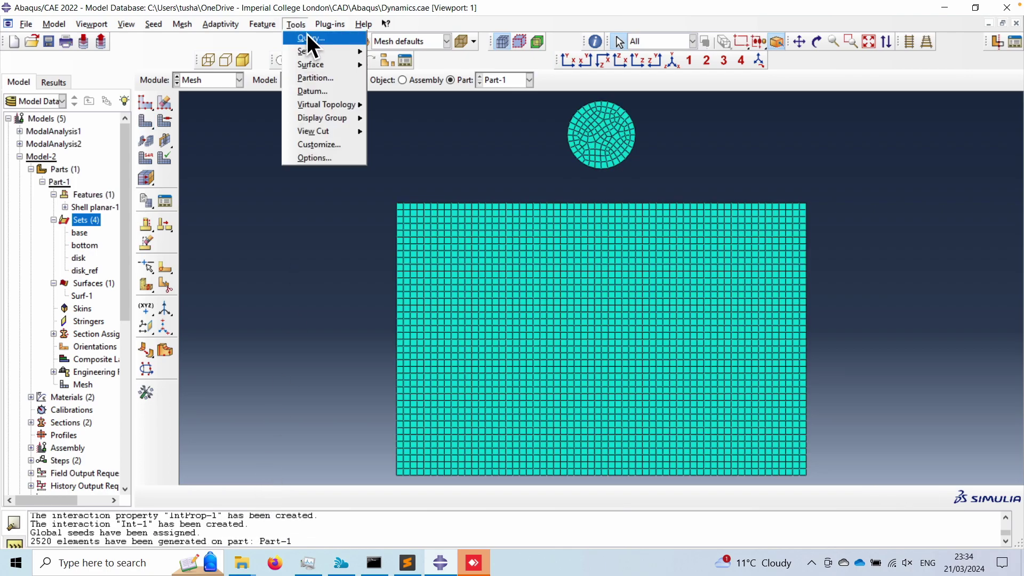
pyautogui.click(306, 35)
pyautogui.click(24, 197)
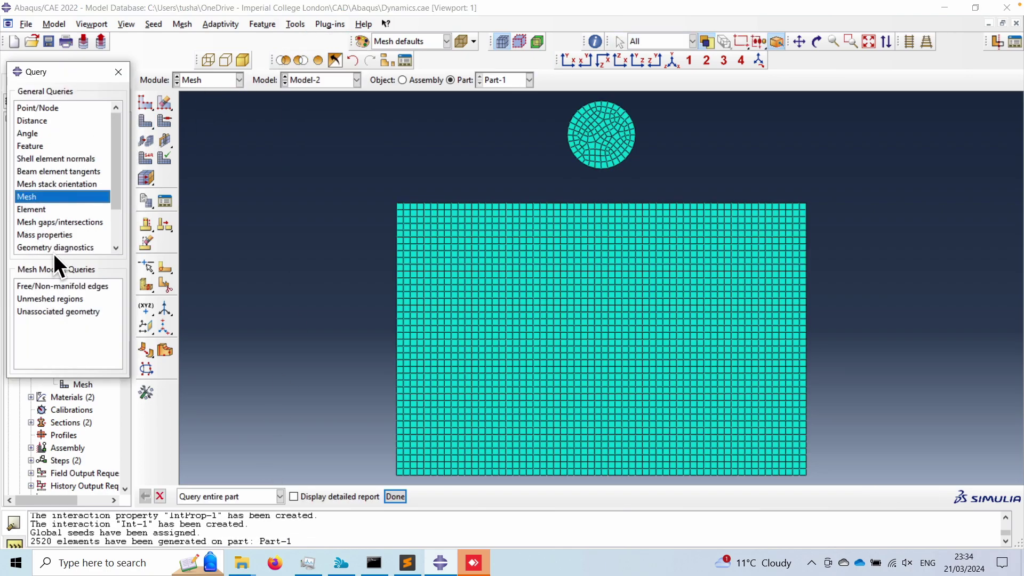
pyautogui.click(398, 497)
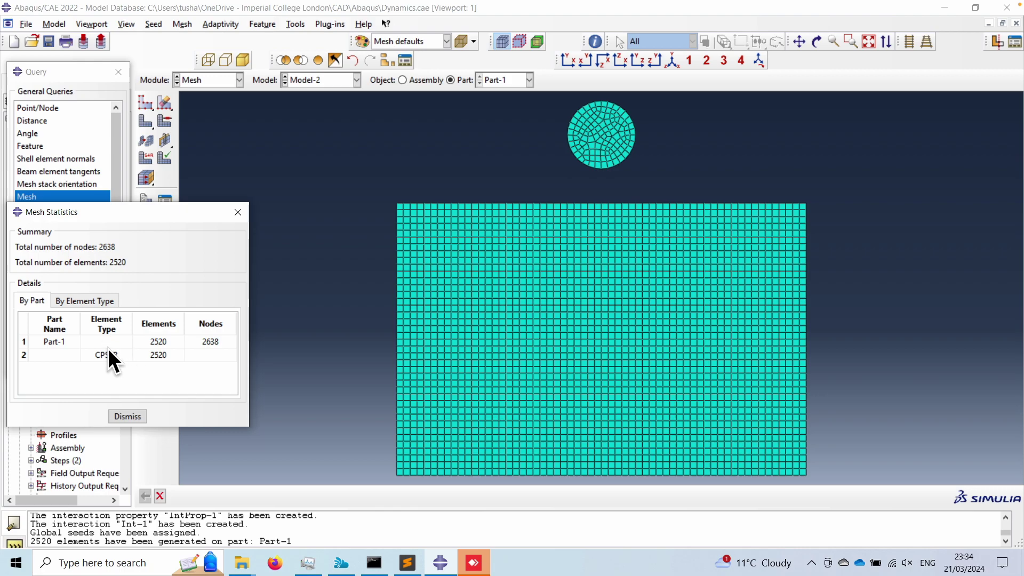
pyautogui.click(238, 212)
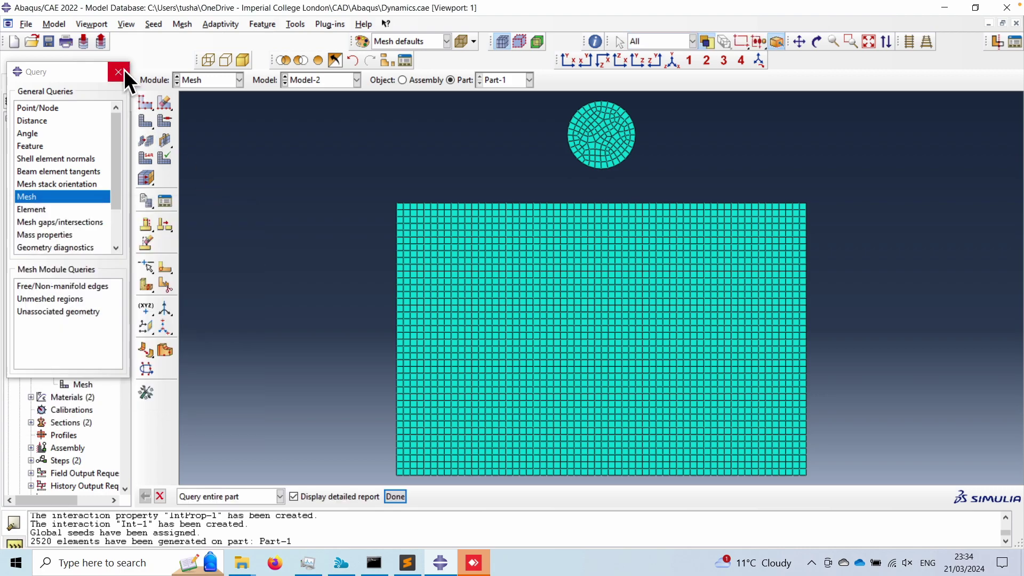
pyautogui.click(118, 72)
# - Assign linear Standard Plane Strain quad elements with reduced integration (CPE4R) to both the disk and the base
pyautogui.click(182, 25)
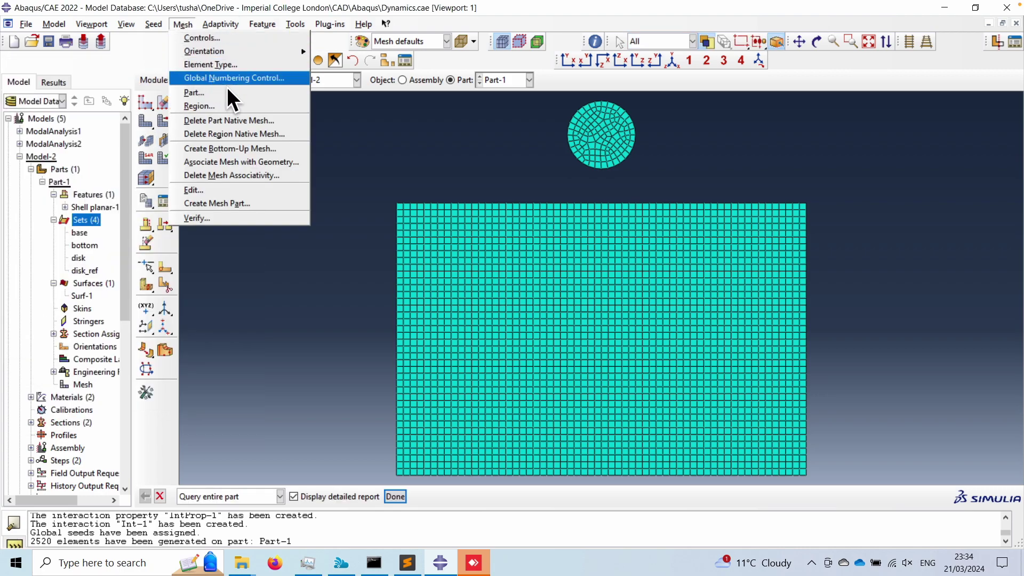
pyautogui.click(219, 64)
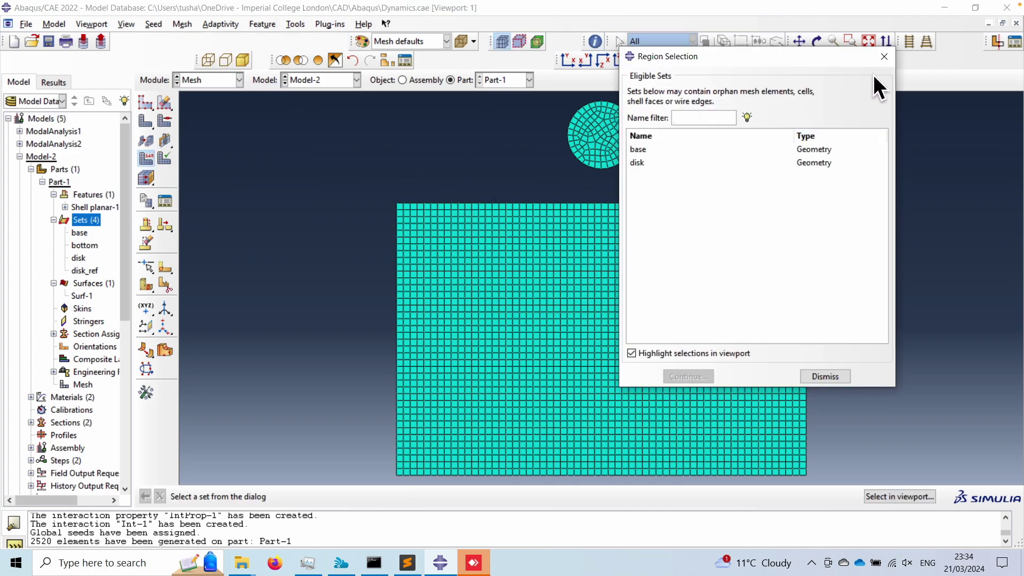
pyautogui.click(885, 57)
pyautogui.moveTo(366, 155); pyautogui.dragTo(1020, 482)
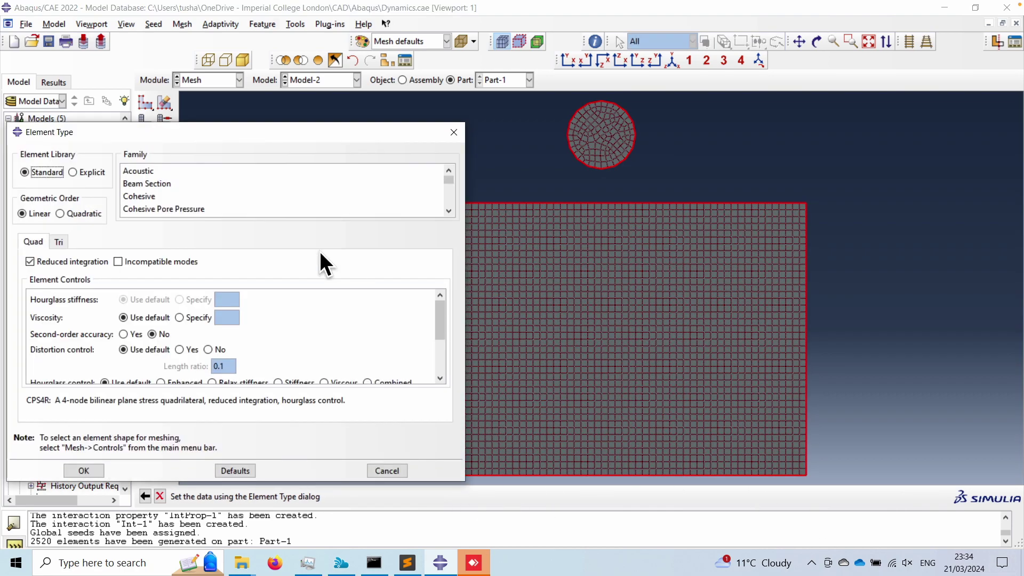
pyautogui.scroll(-5, 193, 205)
pyautogui.scroll(-2, 194, 204)
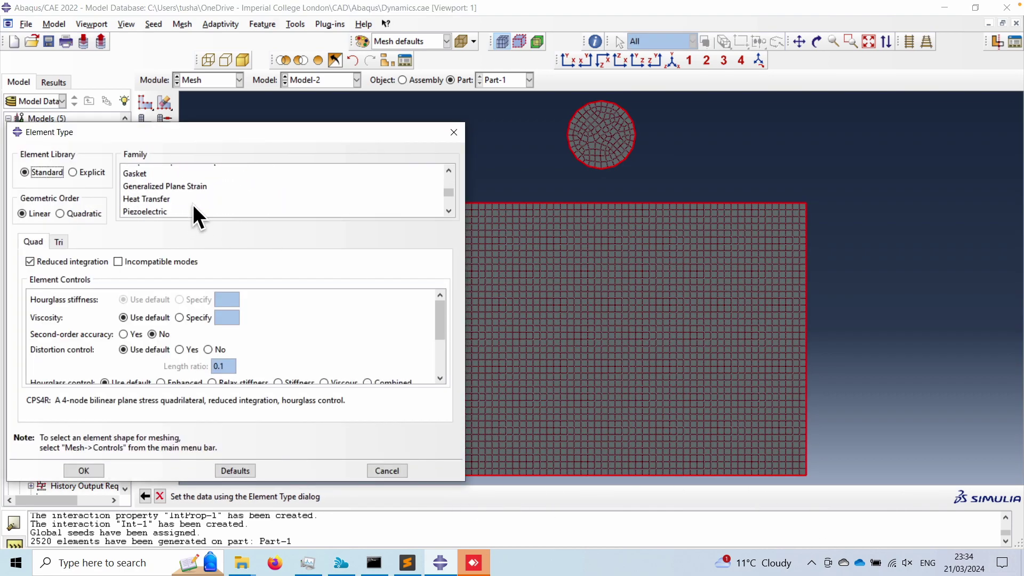
pyautogui.scroll(-2, 193, 204)
pyautogui.click(192, 204)
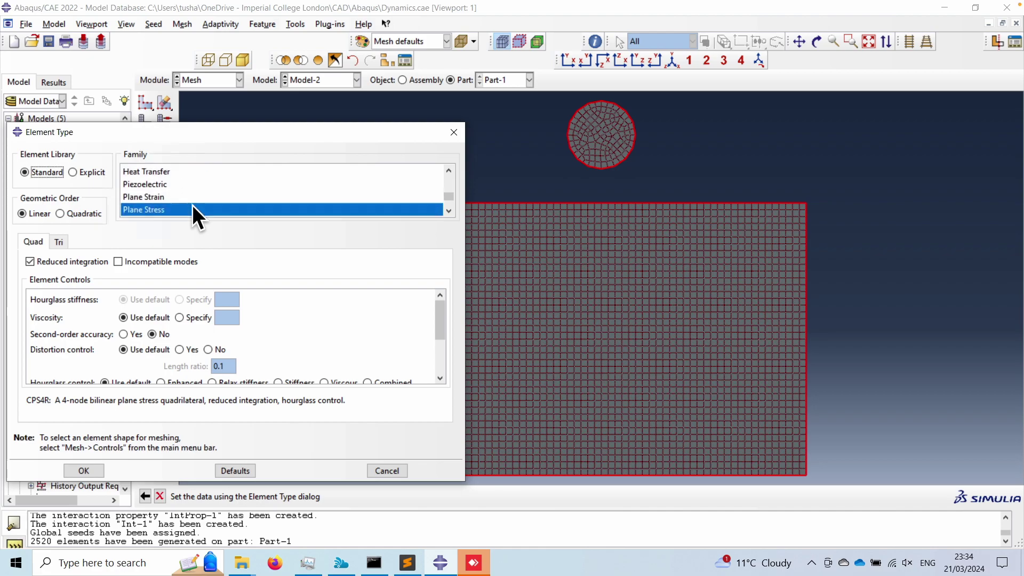
pyautogui.click(141, 192)
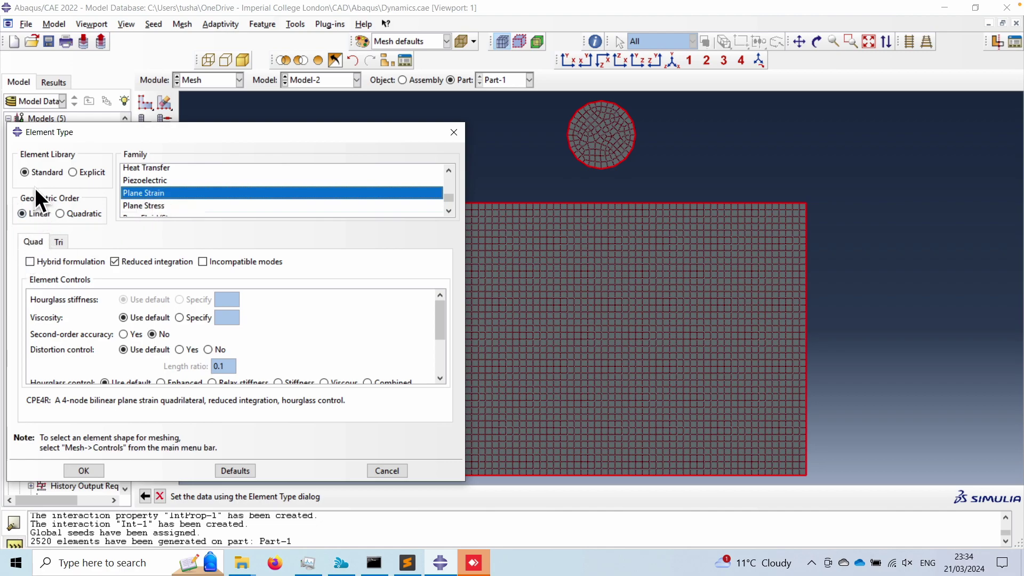
pyautogui.click(84, 471)
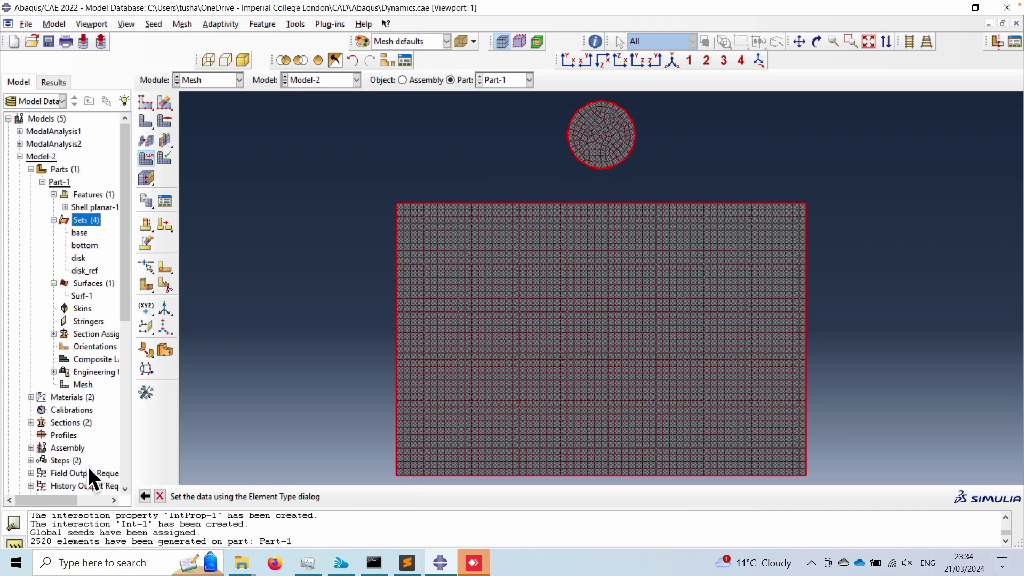
pyautogui.click(435, 498)
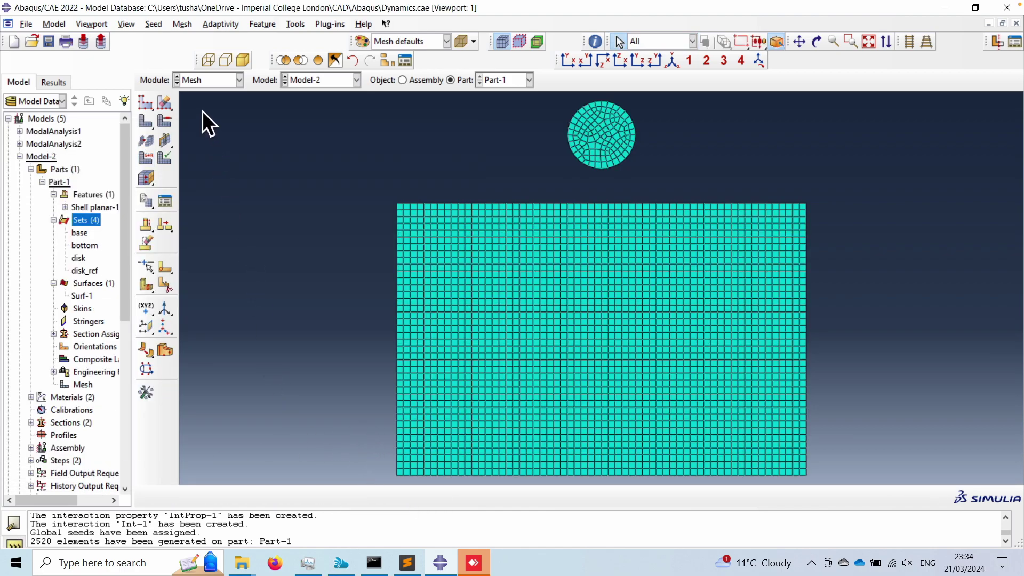
# - Switch to the Job module and bring up the Job Manager
pyautogui.click(194, 81)
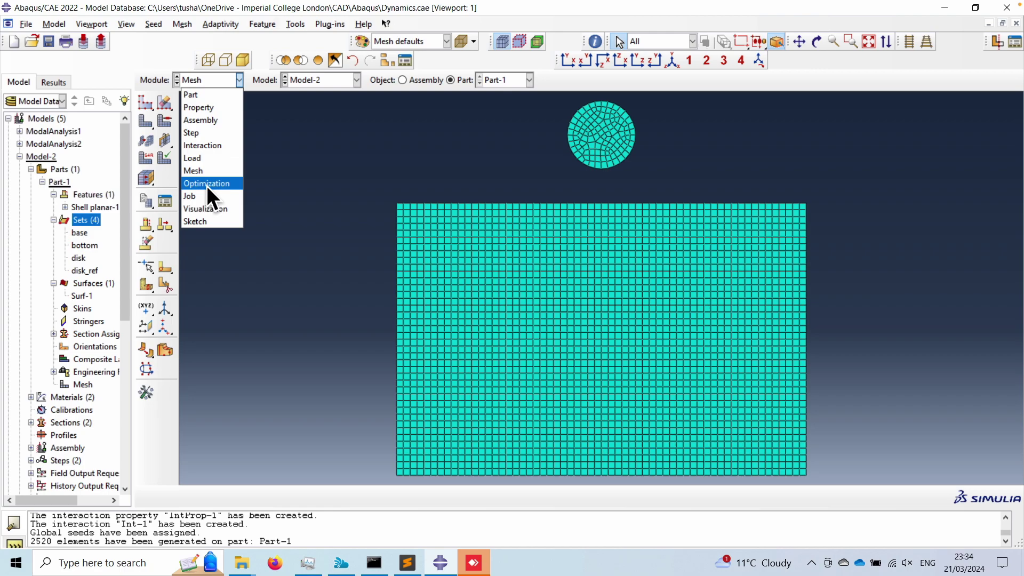
pyautogui.click(193, 195)
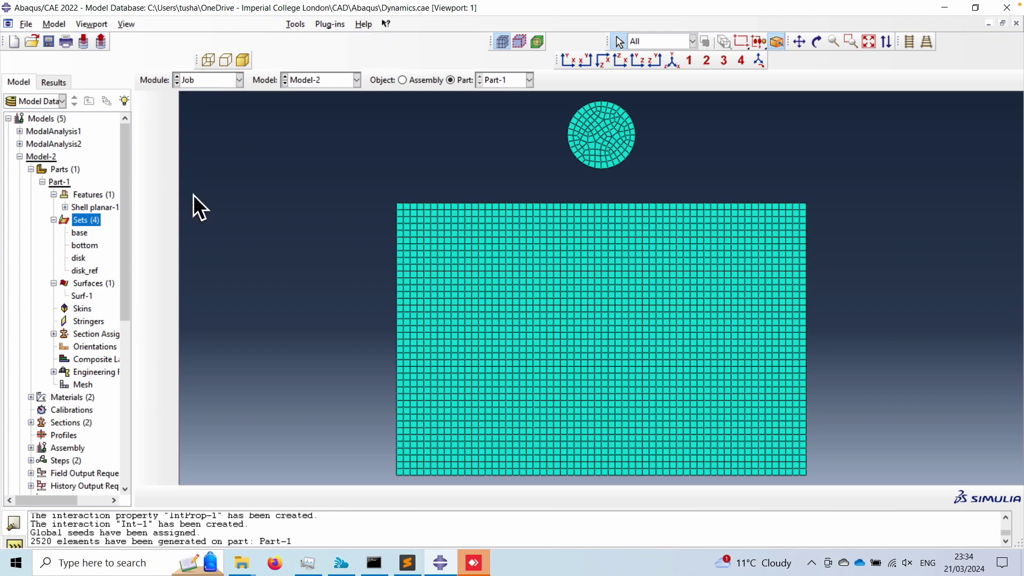
pyautogui.click(334, 360)
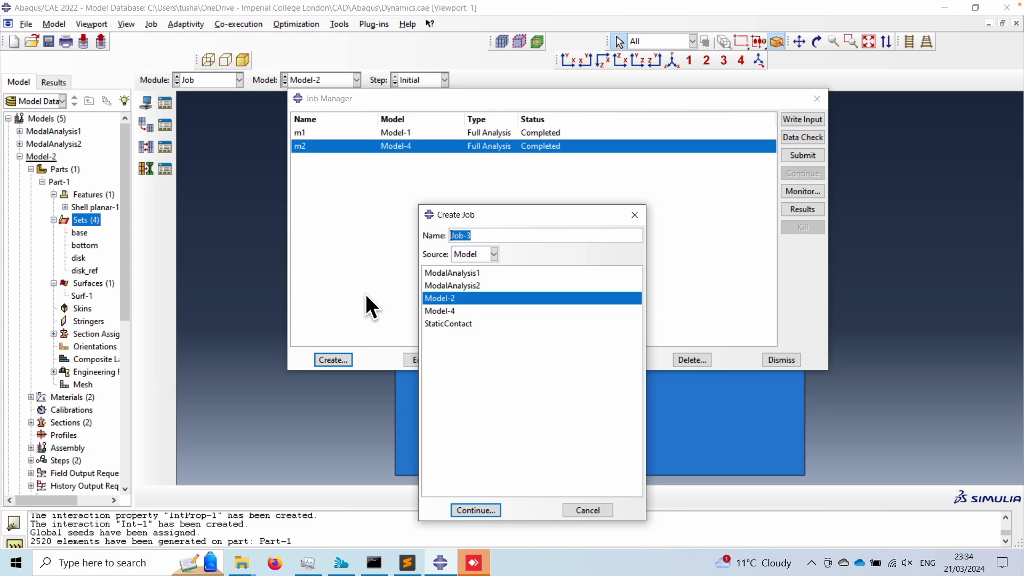
pyautogui.write('m3')
pyautogui.click(635, 215)
# - Delete the existing jobs m2 and m1
pyautogui.click(693, 360)
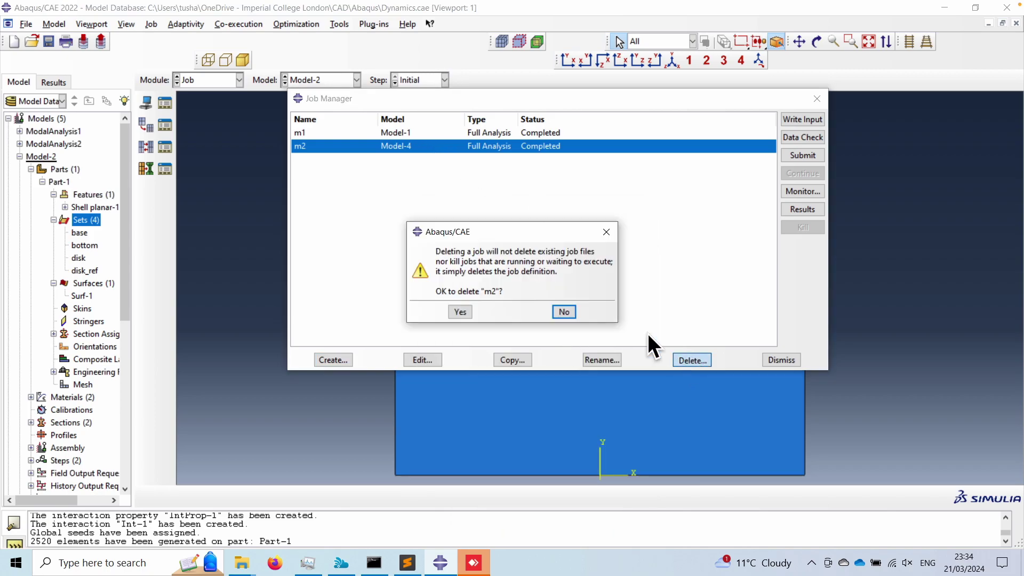
pyautogui.click(458, 312)
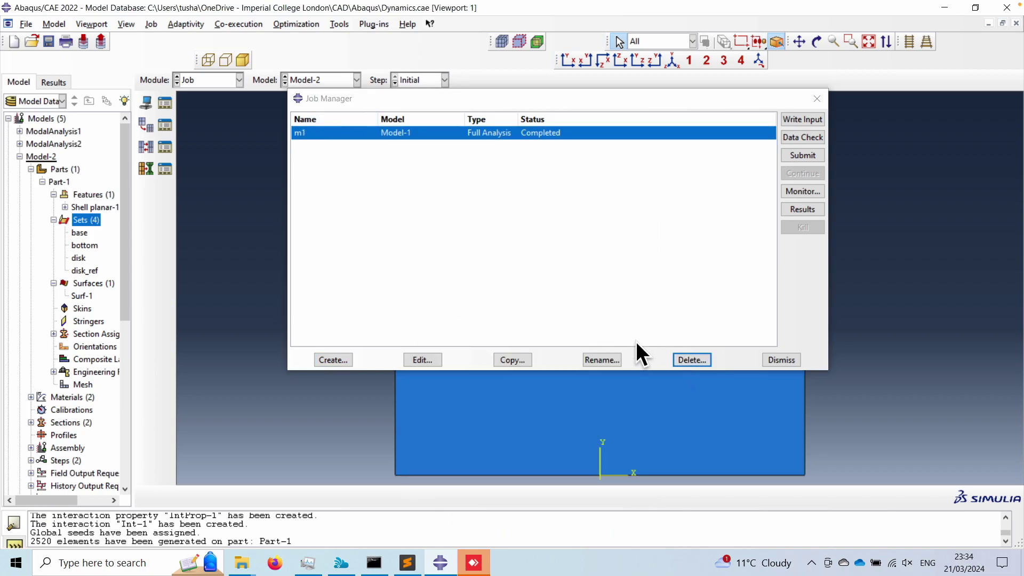
pyautogui.click(688, 361)
pyautogui.click(460, 312)
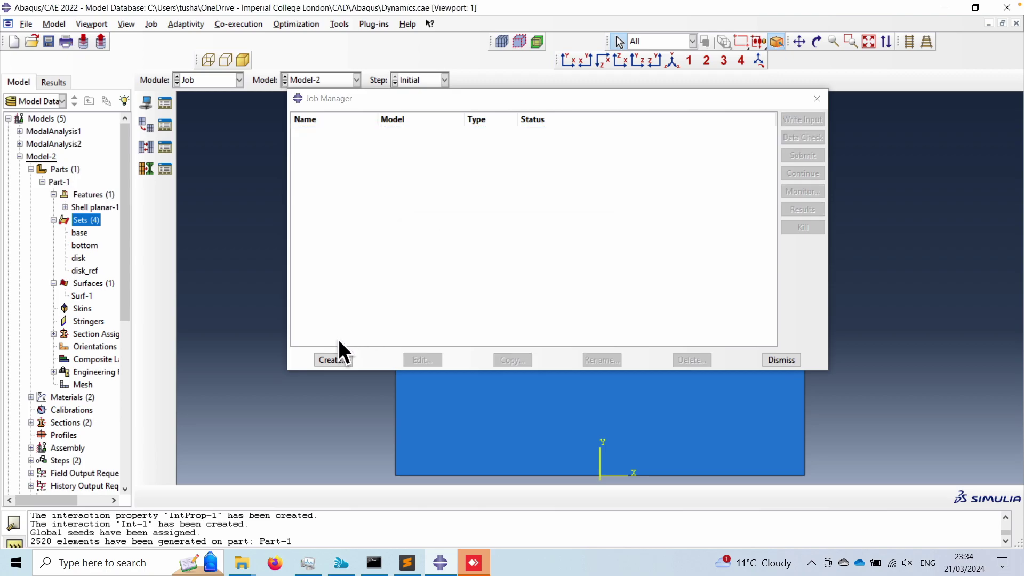
# - Create a full analysis job named m2 for Model-2 and submit it, overwriting the existing job files
pyautogui.click(336, 359)
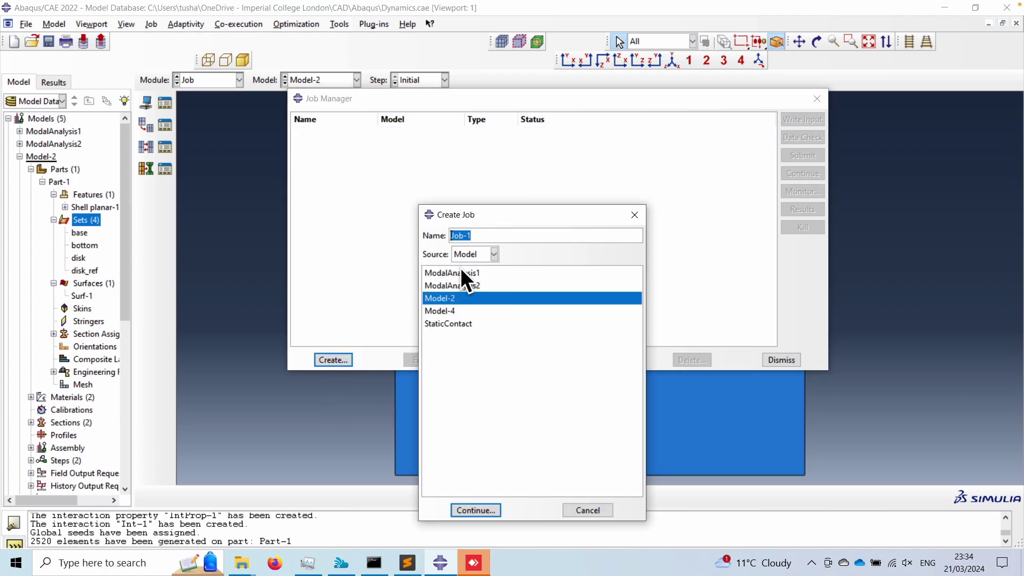
pyautogui.write('m2')
pyautogui.click(476, 510)
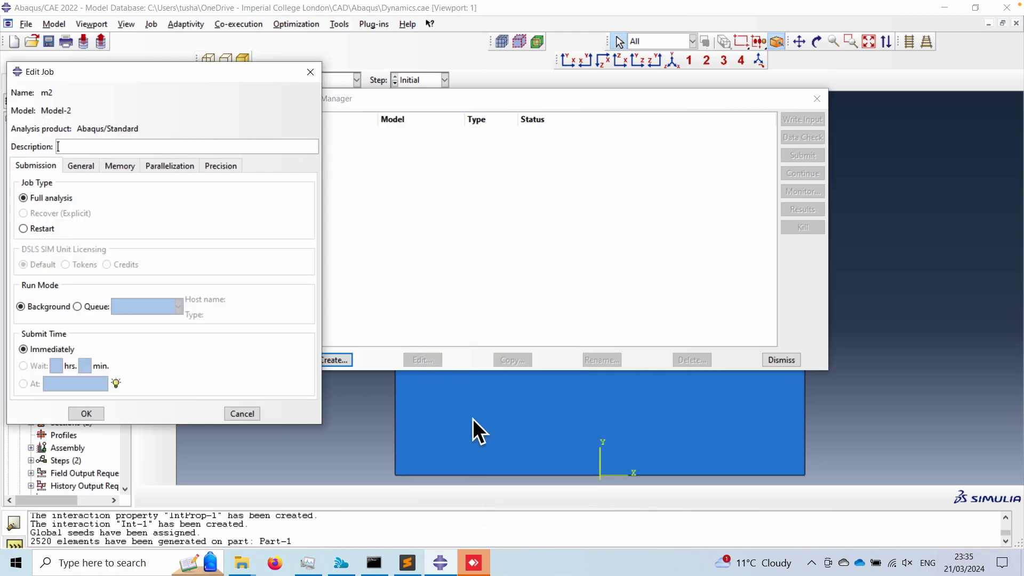
pyautogui.click(85, 414)
pyautogui.click(805, 154)
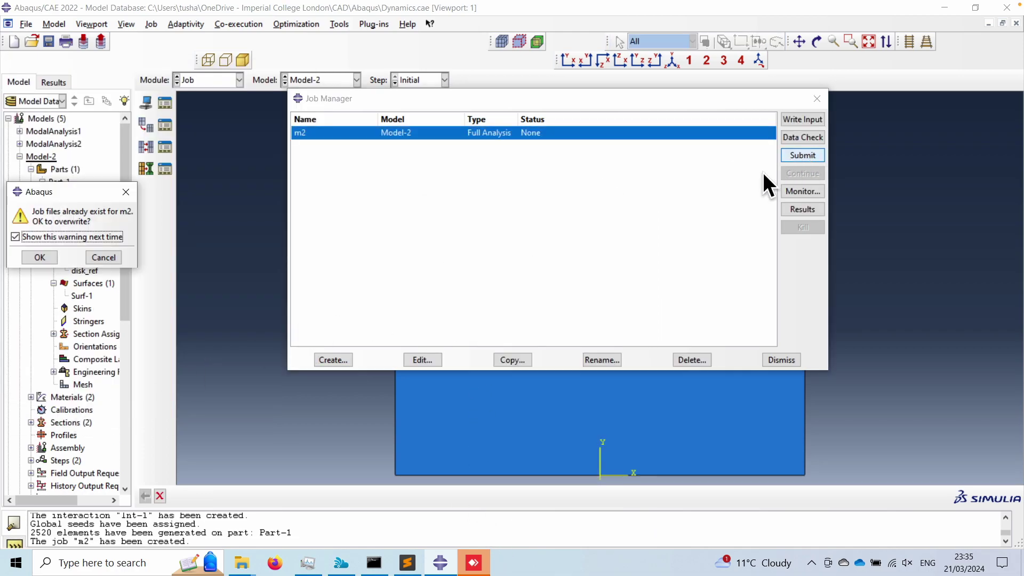
pyautogui.click(35, 256)
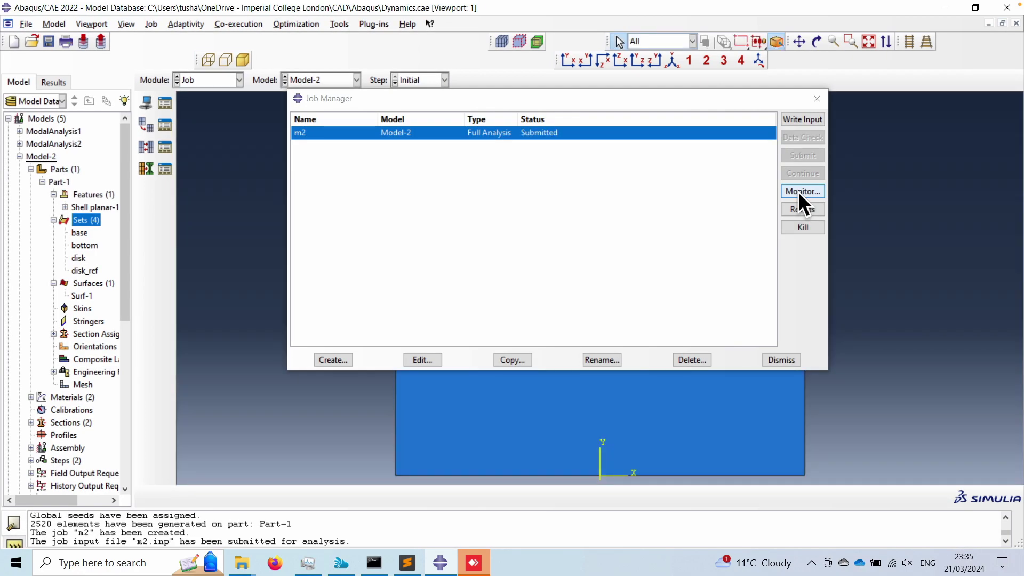
# - Monitor the running m2 job, checking its message file, data file and increment table
pyautogui.click(798, 191)
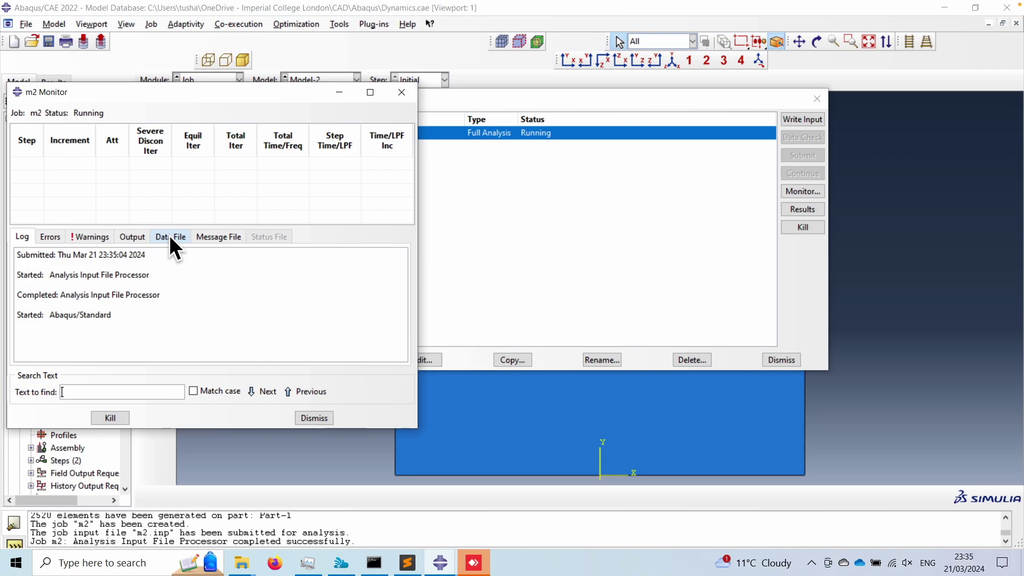
pyautogui.click(213, 238)
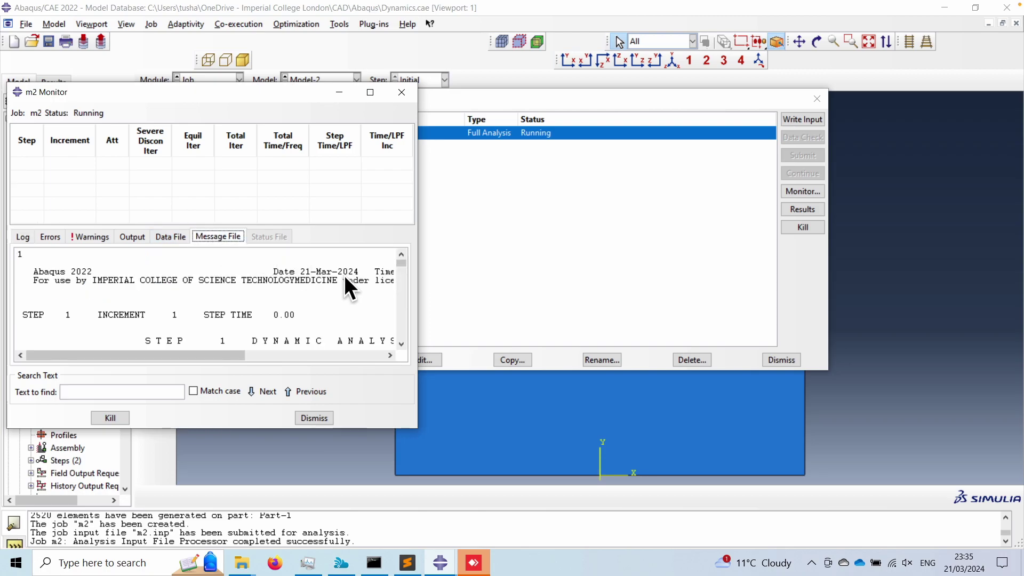
pyautogui.click(173, 238)
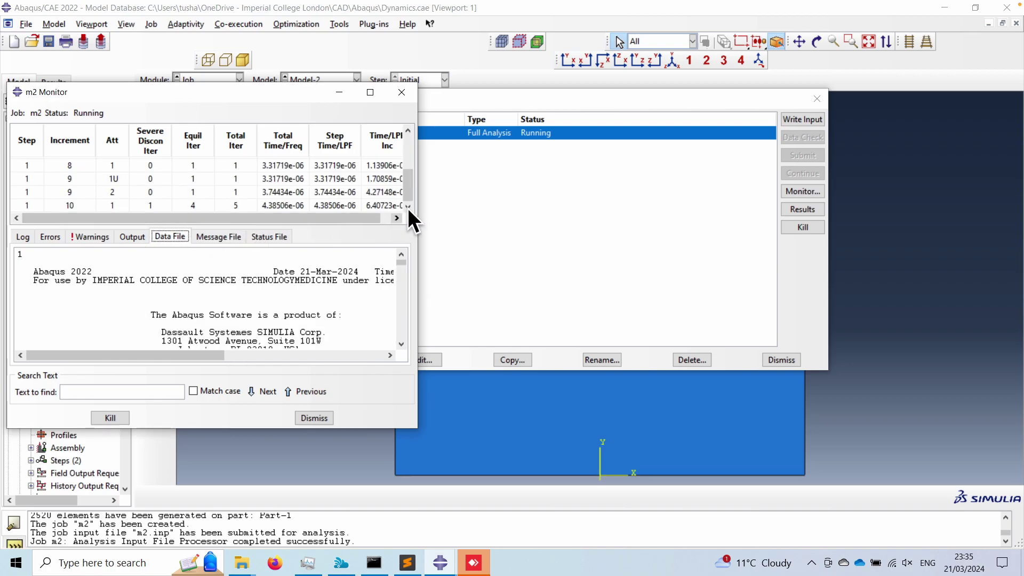
pyautogui.moveTo(308, 217); pyautogui.dragTo(382, 218)
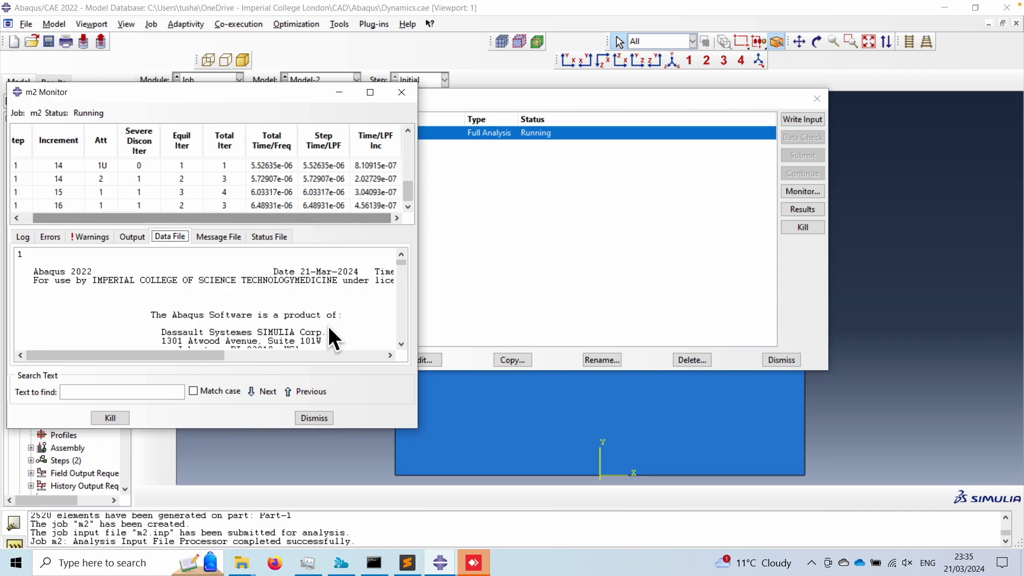
pyautogui.click(318, 416)
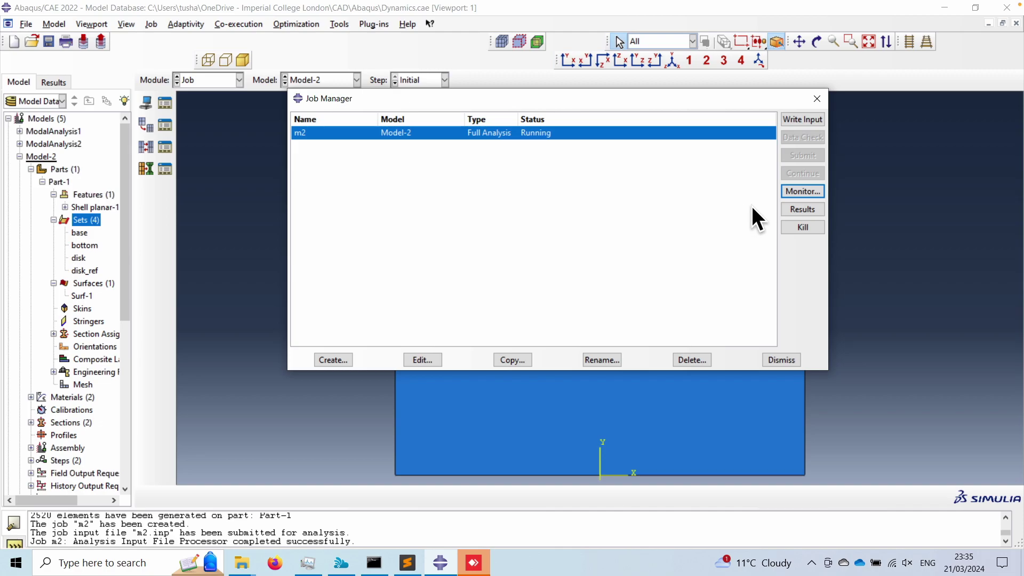
# - Show the m2 results as contours on the deformed shape and close the c1.odb and m1.odb output databases
pyautogui.click(800, 210)
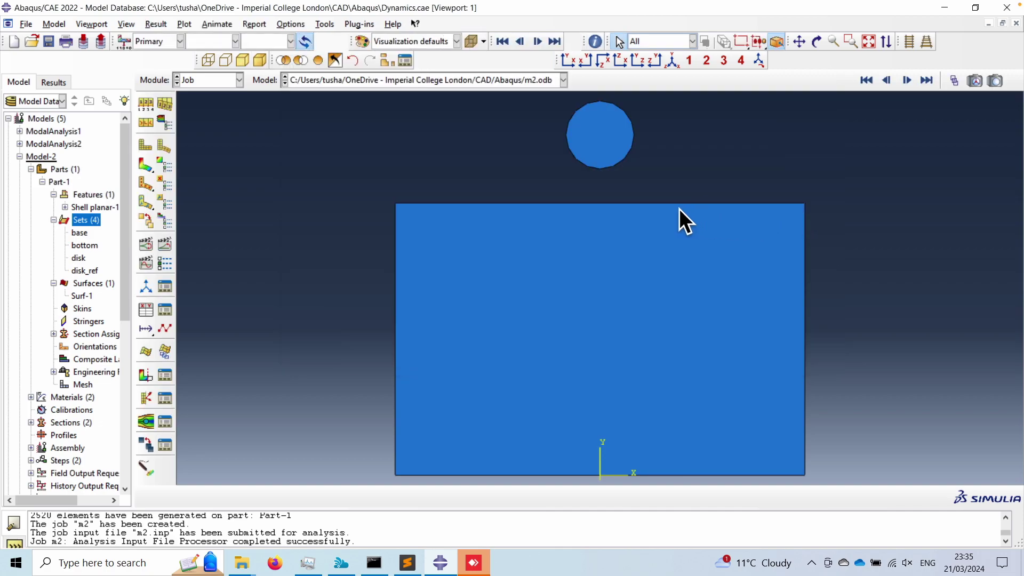
pyautogui.click(146, 164)
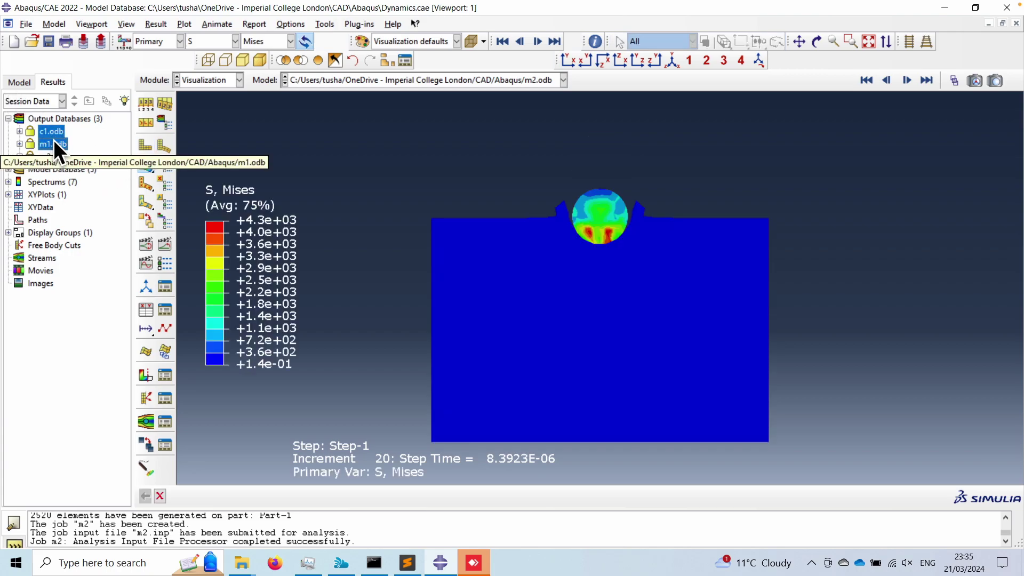
pyautogui.rightClick(54, 142)
pyautogui.click(97, 163)
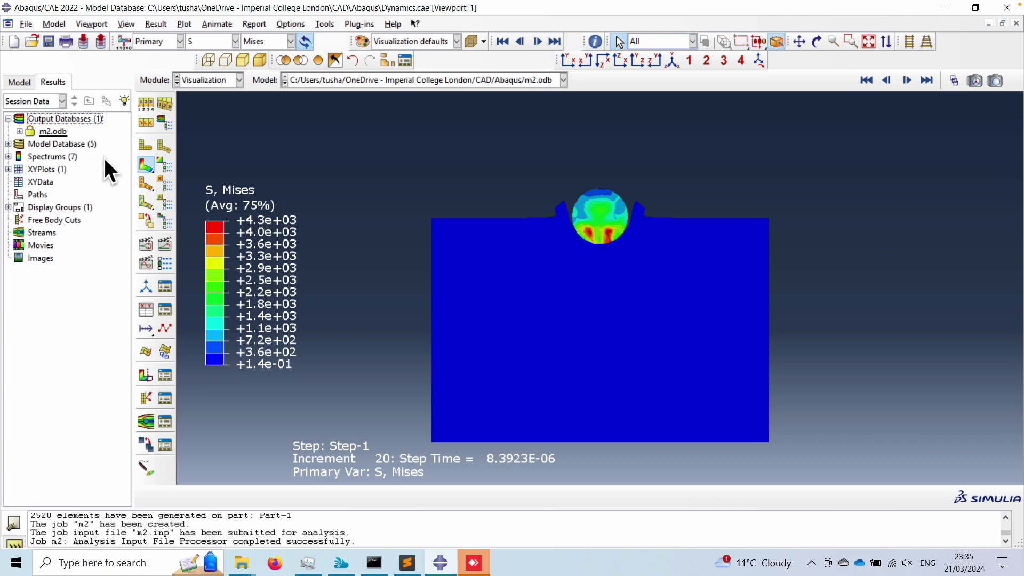
# - Make all element edges visible in the contour plot and go to the last available frame
pyautogui.click(146, 103)
pyautogui.click(179, 133)
pyautogui.click(104, 326)
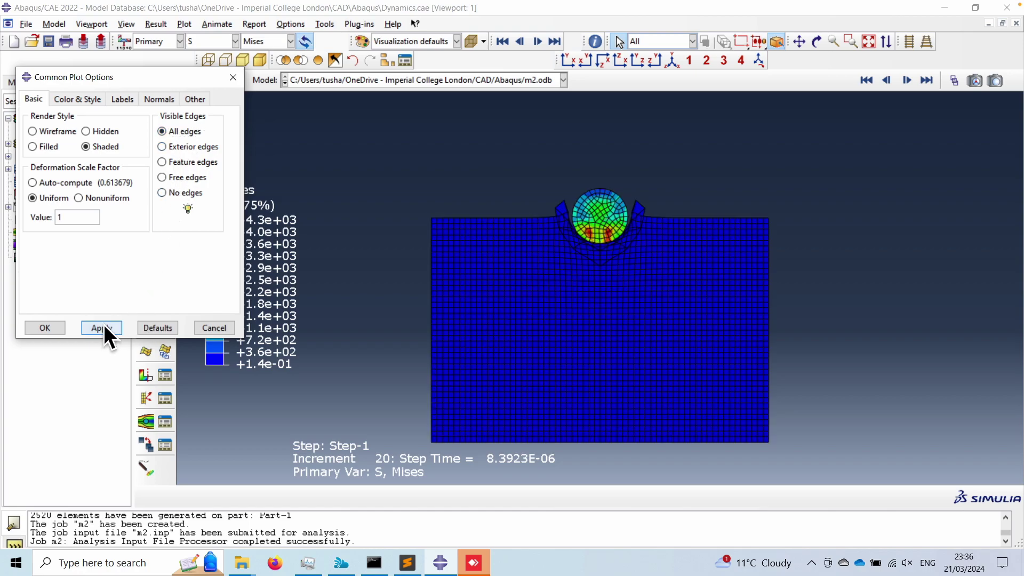
pyautogui.click(46, 325)
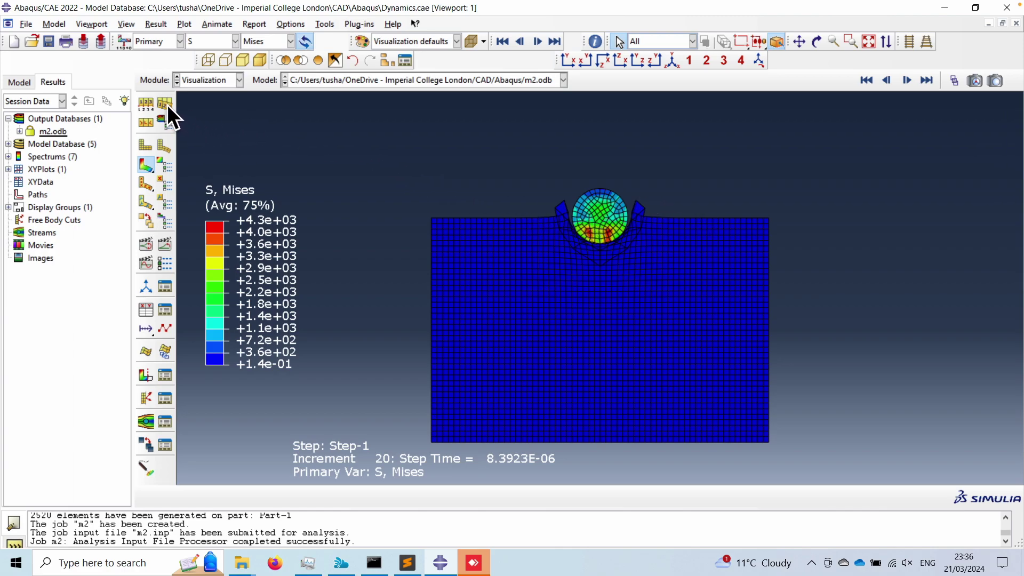
pyautogui.click(148, 105)
pyautogui.click(96, 327)
pyautogui.click(44, 327)
pyautogui.click(928, 81)
# - Contour the equivalent plastic strain PEEQ for inspection and return the plot to S Mises stress
pyautogui.click(196, 39)
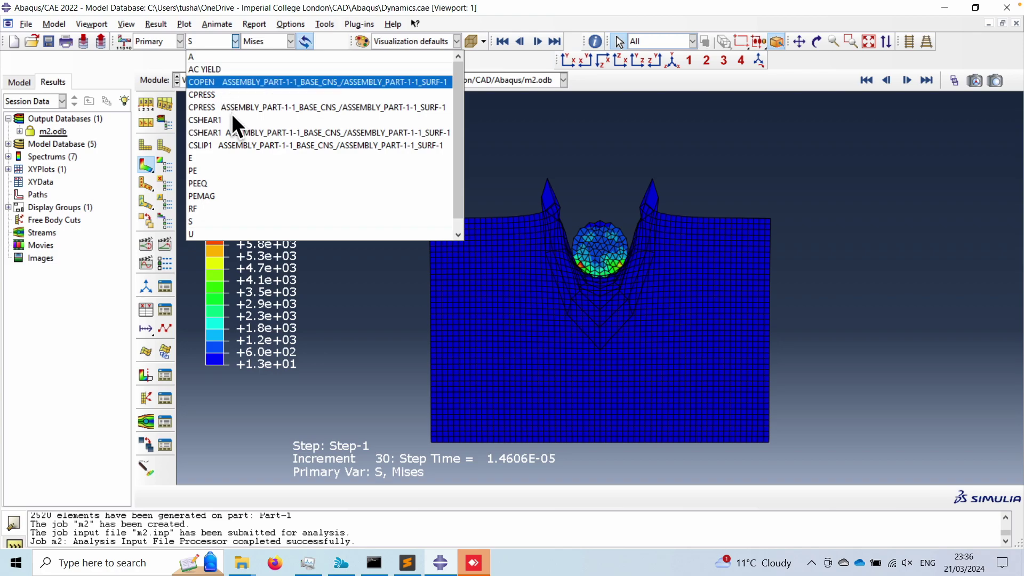
pyautogui.click(216, 183)
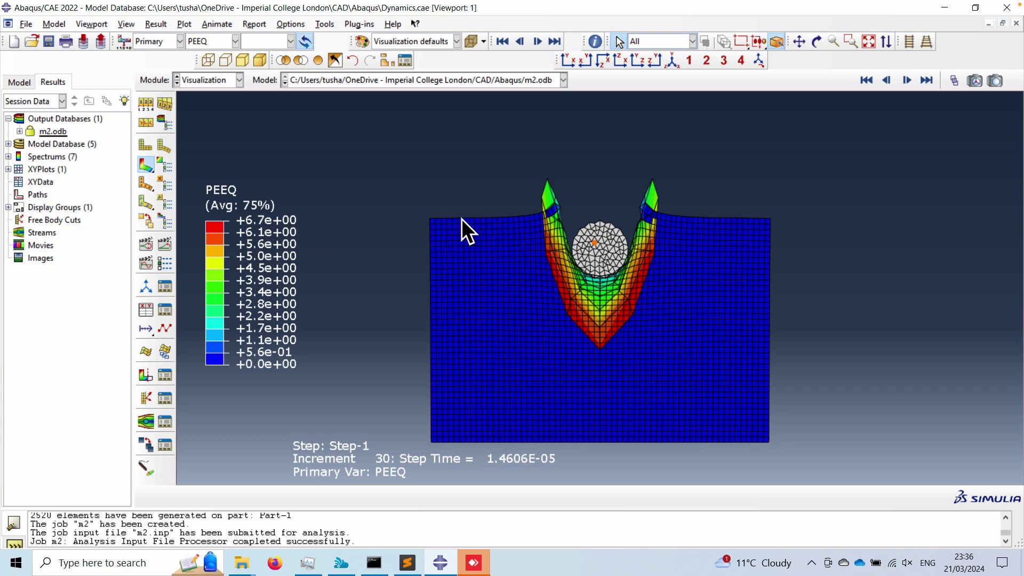
pyautogui.click(211, 43)
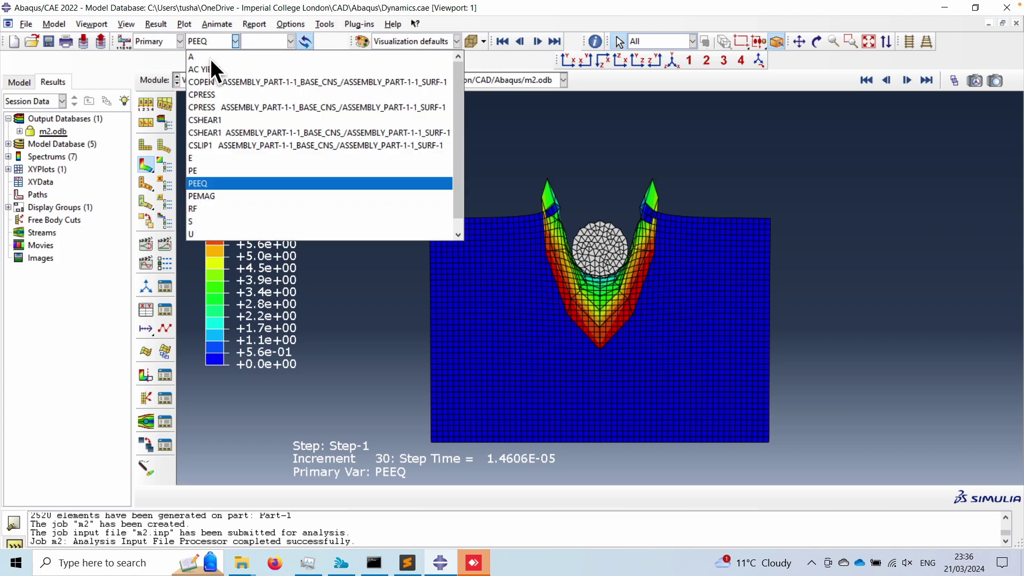
pyautogui.click(209, 221)
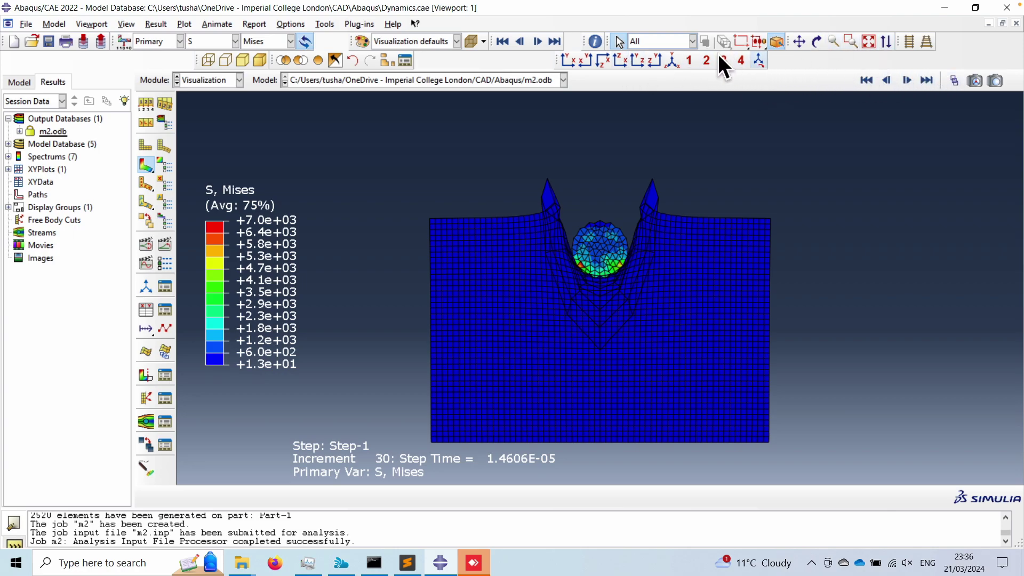
# - Replace the displayed elements with the PART-1-1.DISK element set using a display group
pyautogui.click(384, 60)
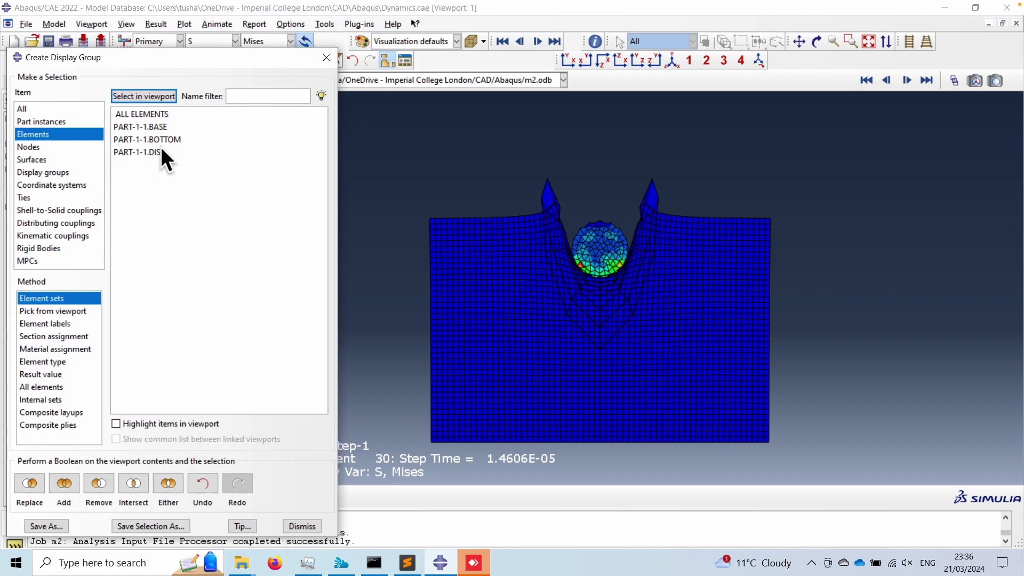
pyautogui.click(157, 153)
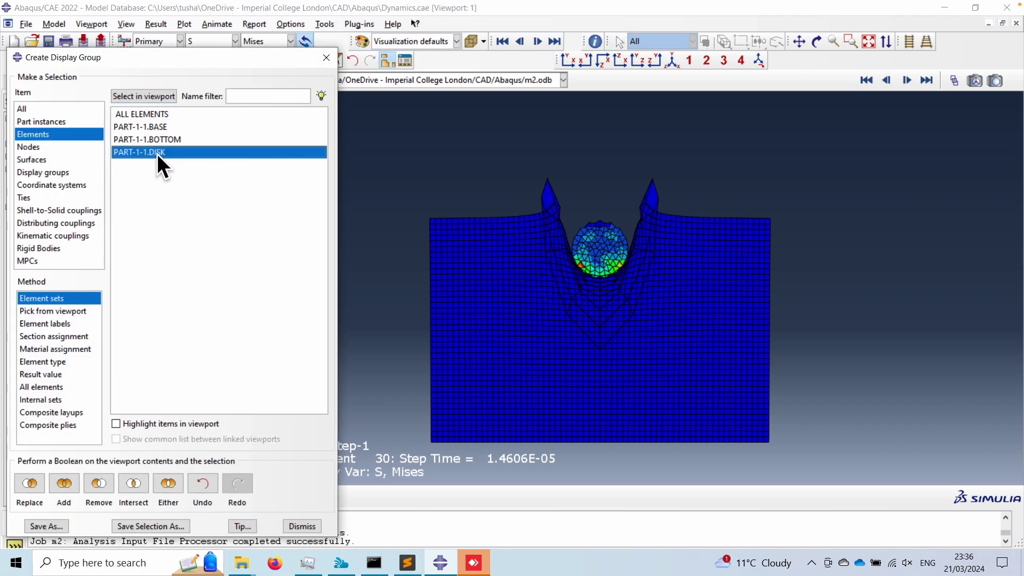
pyautogui.click(29, 481)
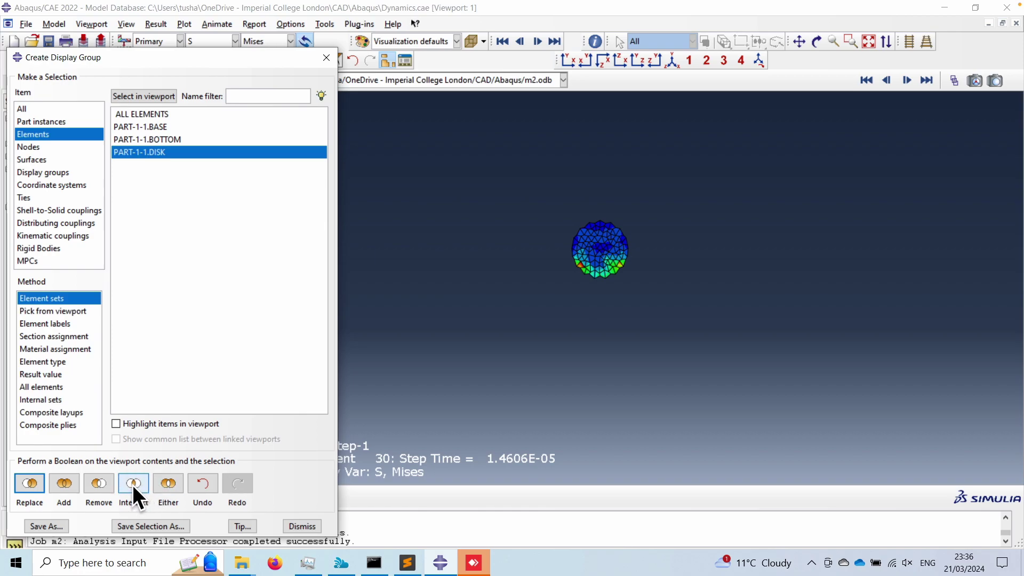
# - Replace the displayed elements with the PART-1-1.BASE element set and close the display group dialog
pyautogui.click(65, 479)
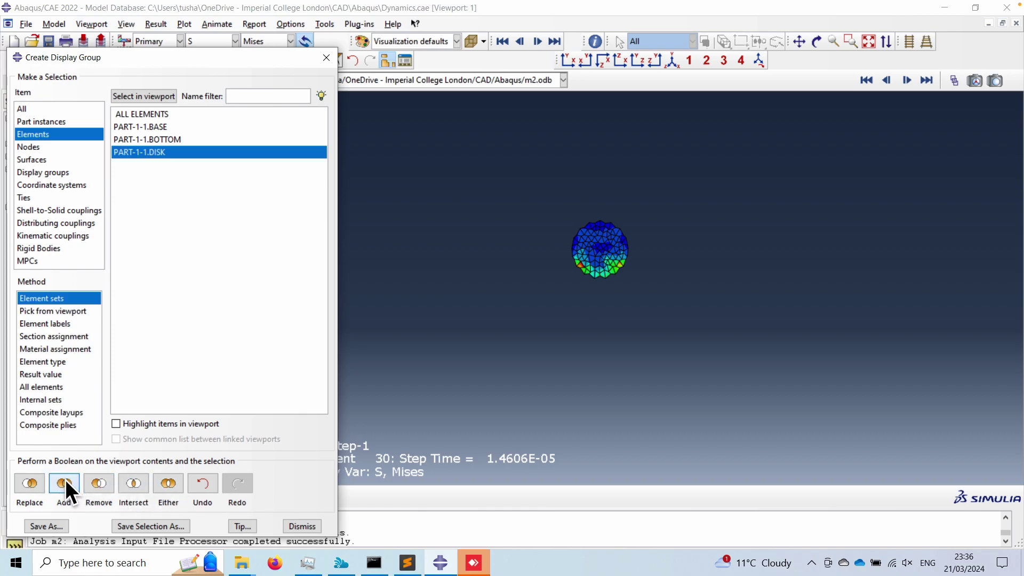
pyautogui.click(159, 126)
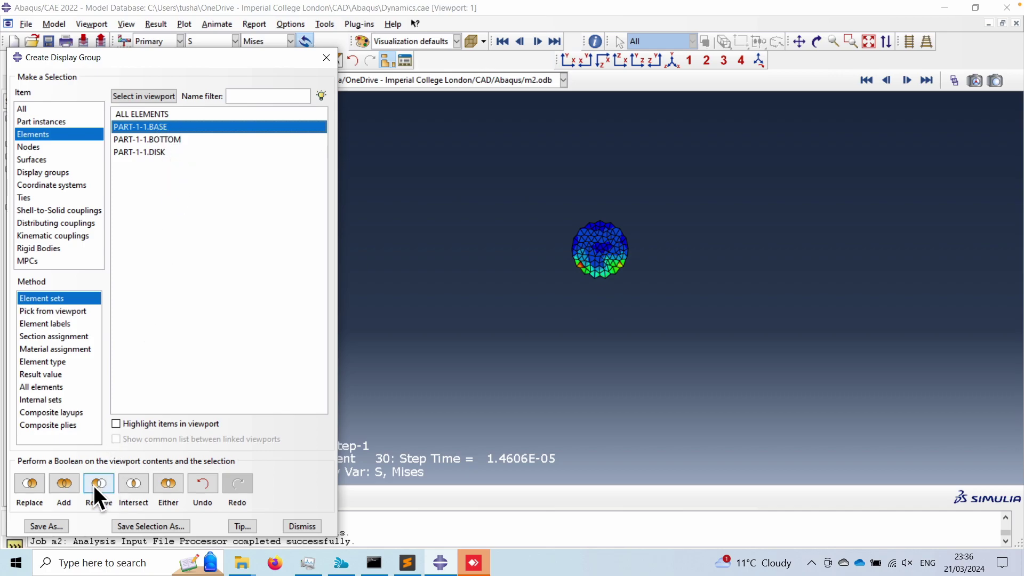
pyautogui.click(34, 480)
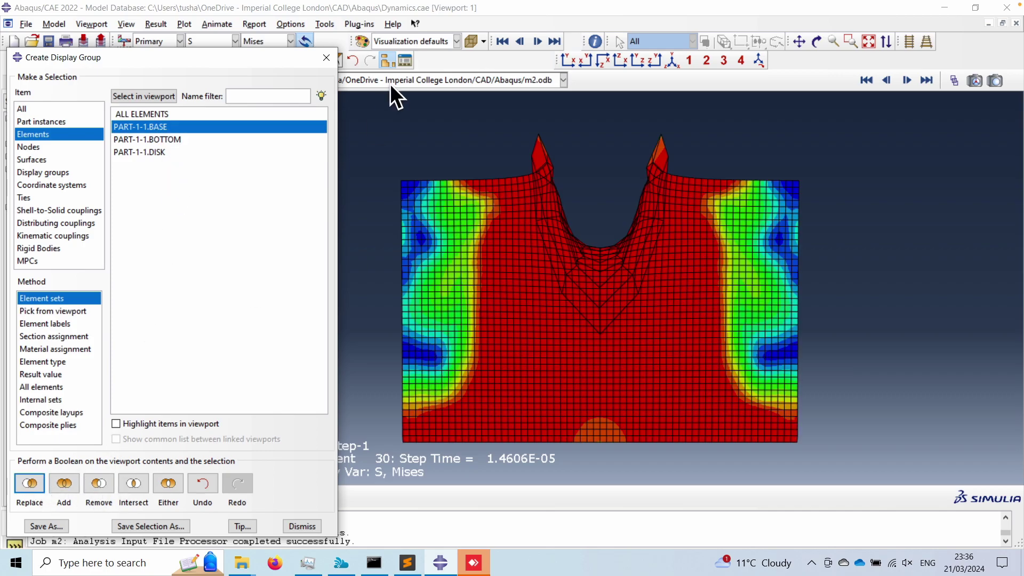
pyautogui.click(327, 57)
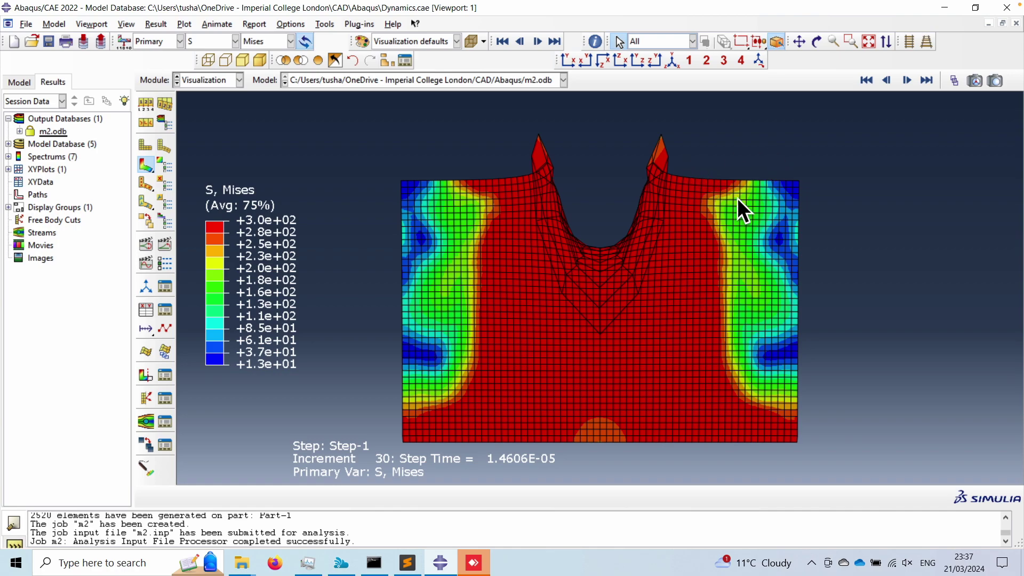
# - Step back and forth through the result frames to examine how the Mises stress and deformation develop in the base
pyautogui.click(886, 80)
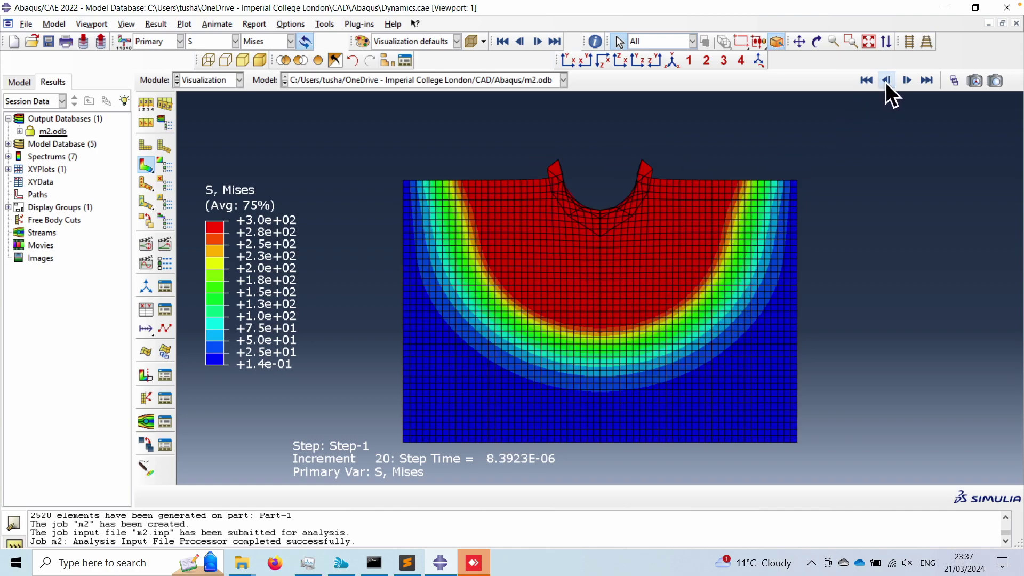
pyautogui.click(887, 80)
pyautogui.click(887, 80)
pyautogui.click(886, 80)
pyautogui.click(905, 81)
pyautogui.click(906, 80)
pyautogui.click(906, 81)
pyautogui.click(906, 81)
pyautogui.click(906, 81)
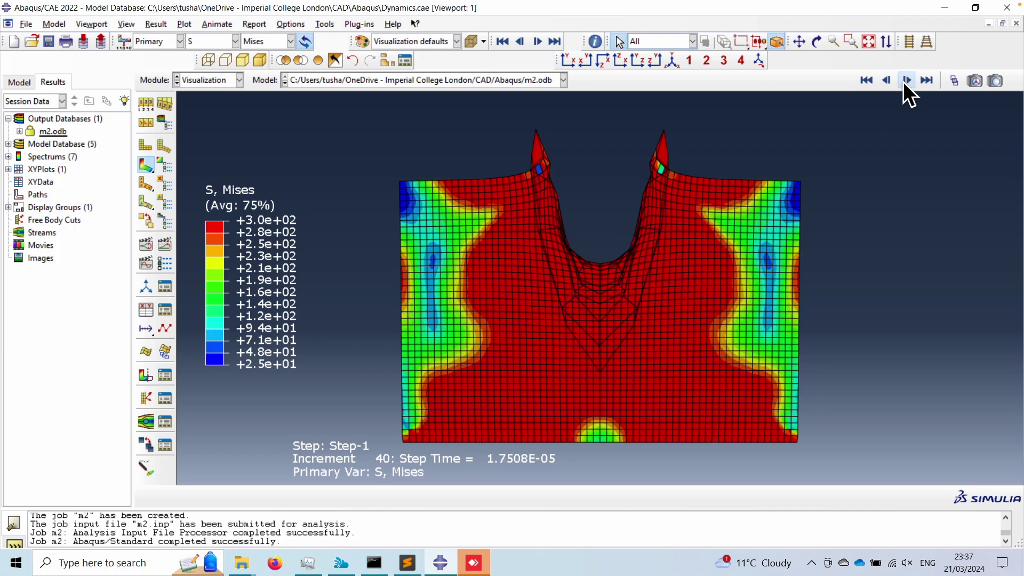
pyautogui.click(927, 80)
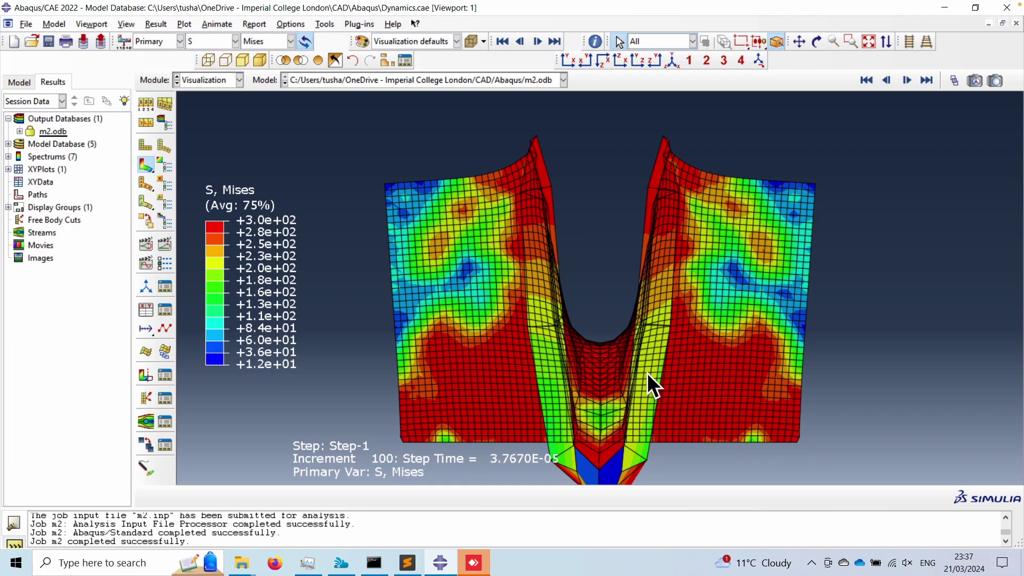
pyautogui.click(906, 80)
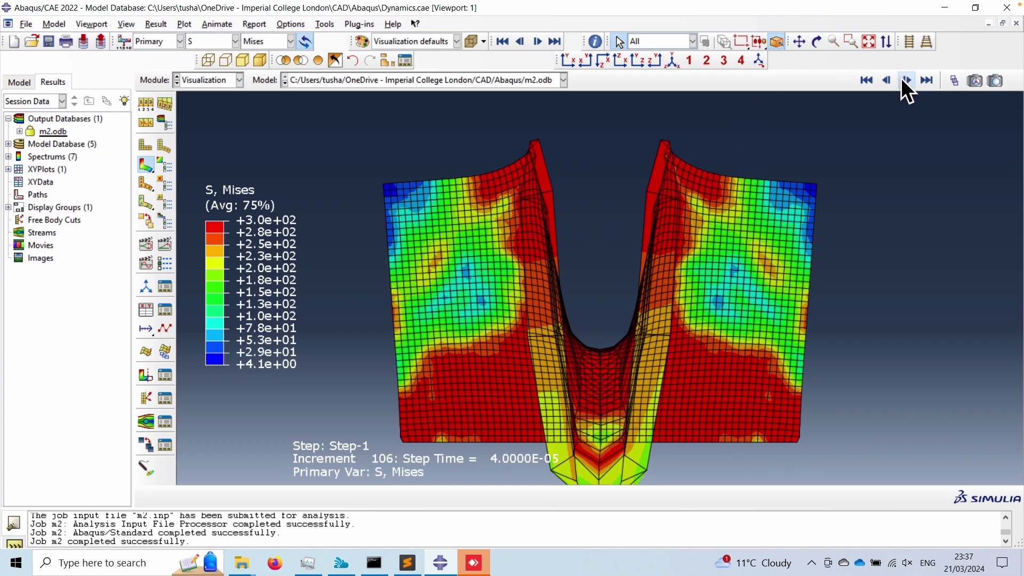
pyautogui.click(888, 80)
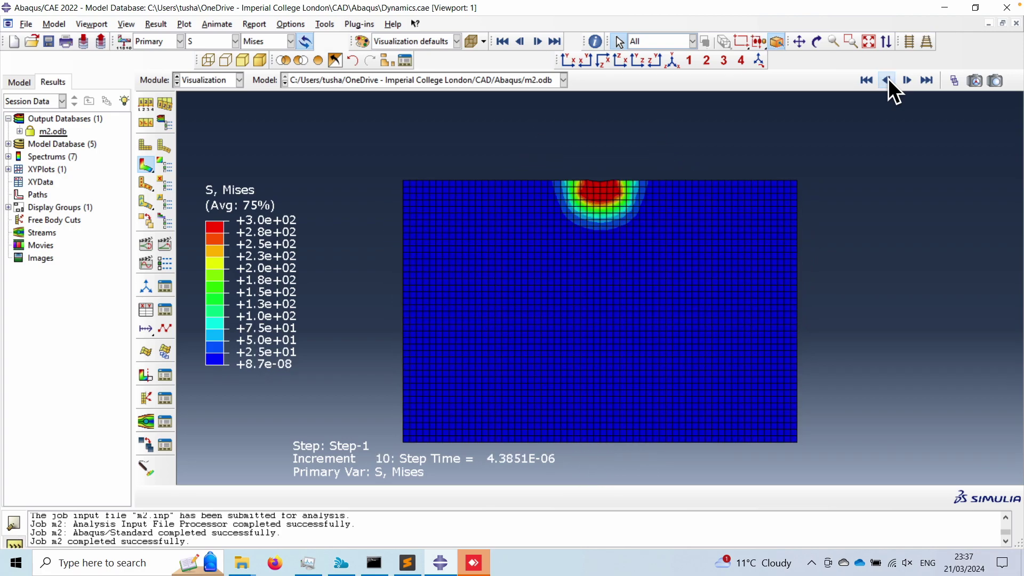
pyautogui.click(905, 80)
# - In the Step module, create a history output request in Step-1 with the set Part-1-1.disk_ref as its domain
pyautogui.click(196, 83)
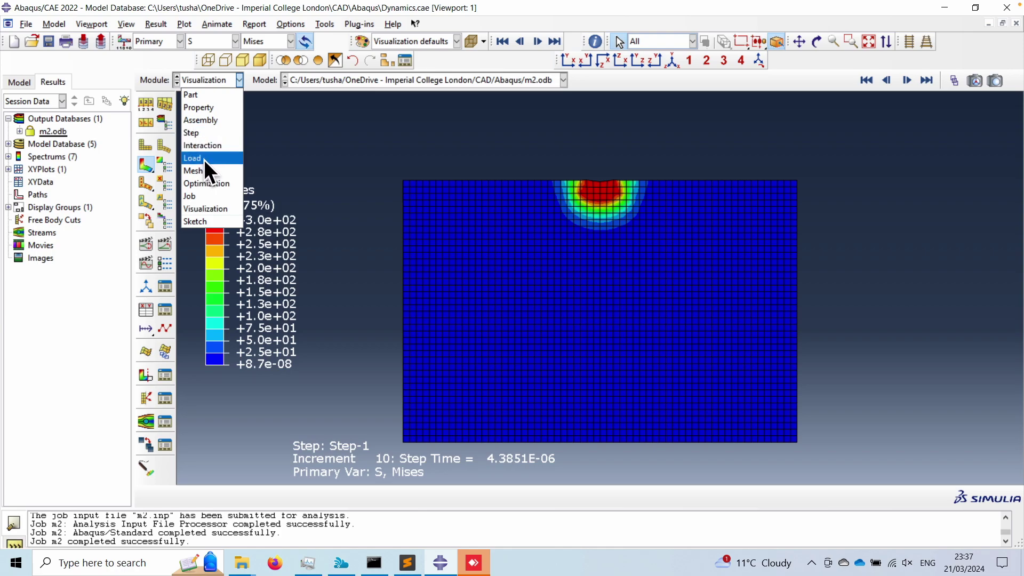
pyautogui.click(194, 133)
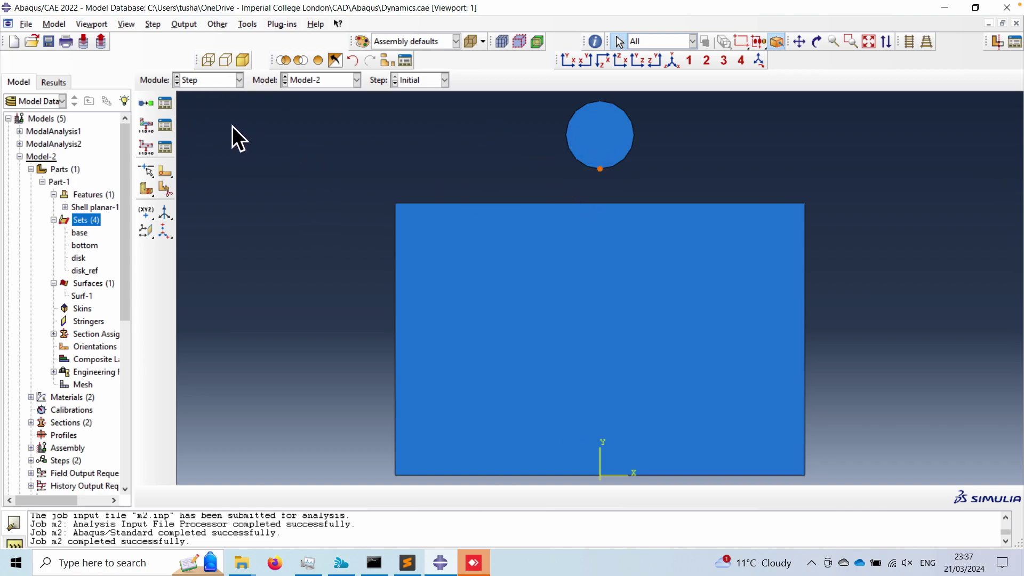
pyautogui.click(162, 147)
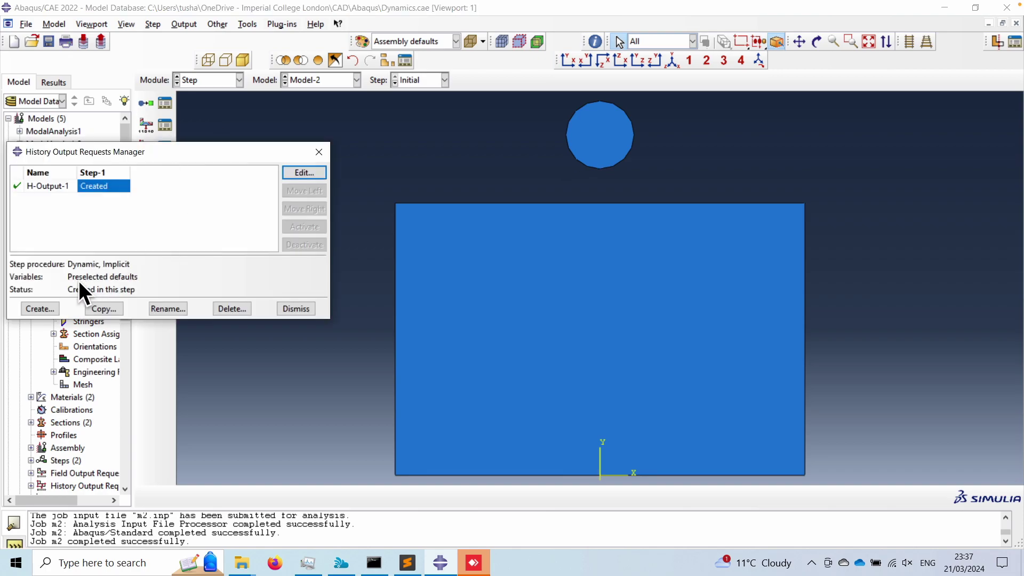
pyautogui.click(38, 310)
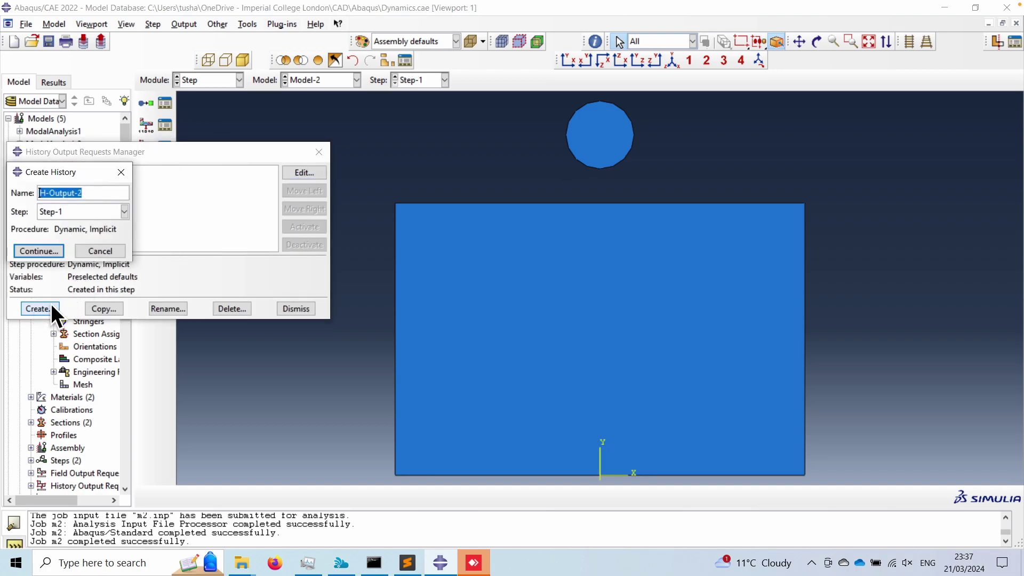
pyautogui.click(43, 250)
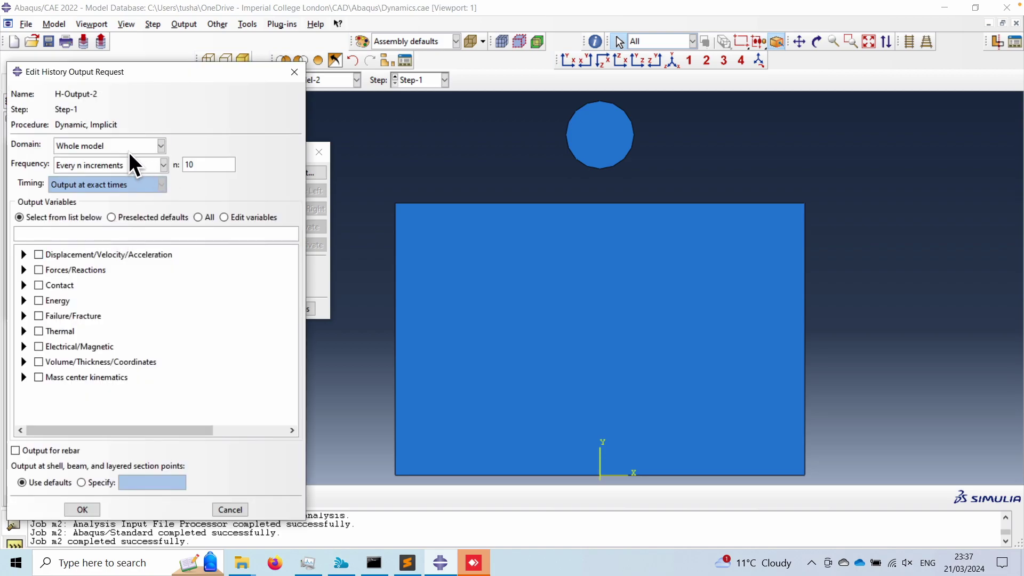
pyautogui.click(127, 146)
pyautogui.click(96, 174)
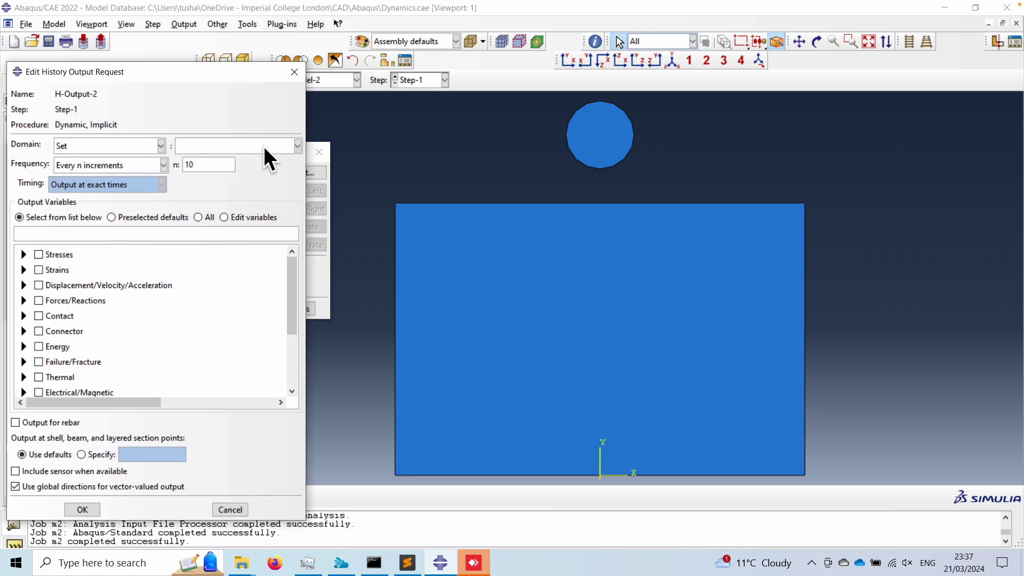
pyautogui.click(262, 146)
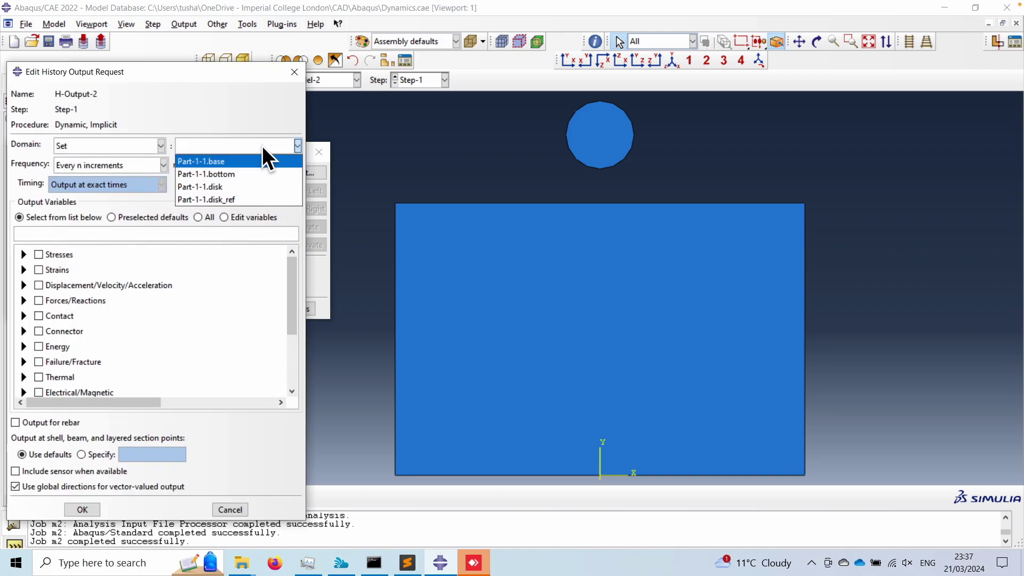
pyautogui.click(232, 200)
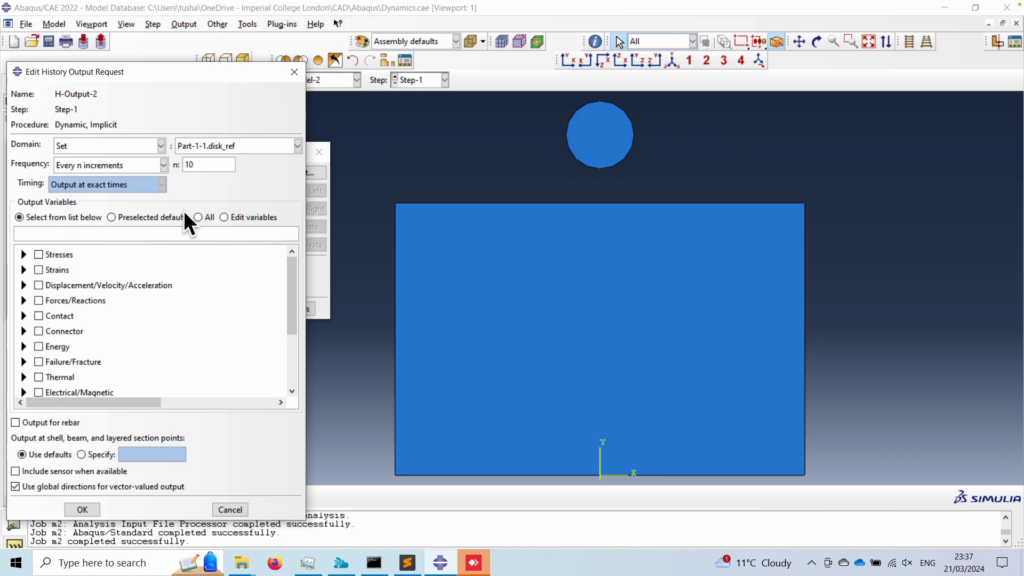
# - Request the U2 translation as the history output variable and confirm the request
pyautogui.click(23, 285)
pyautogui.click(40, 298)
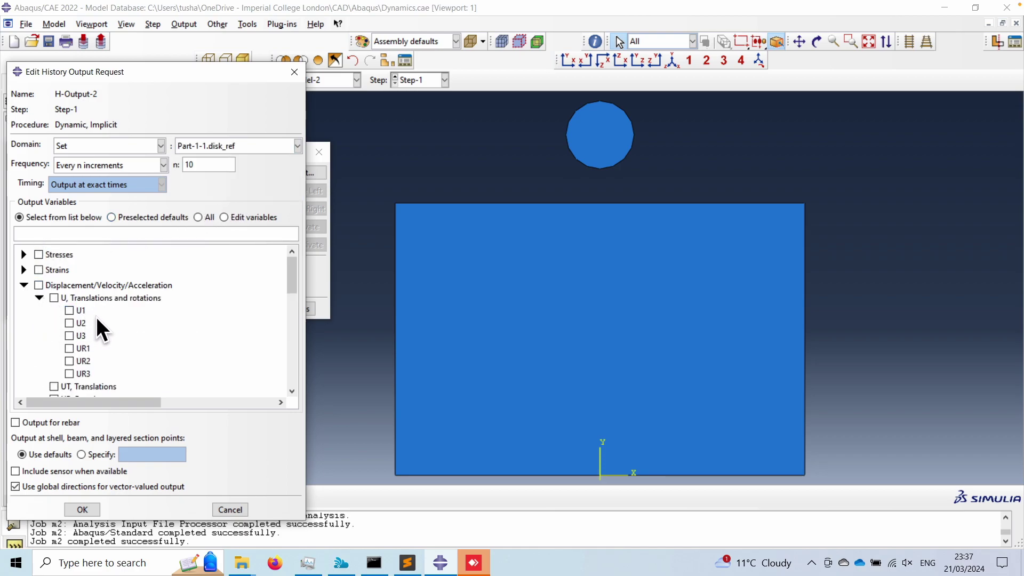
pyautogui.click(71, 322)
pyautogui.click(81, 509)
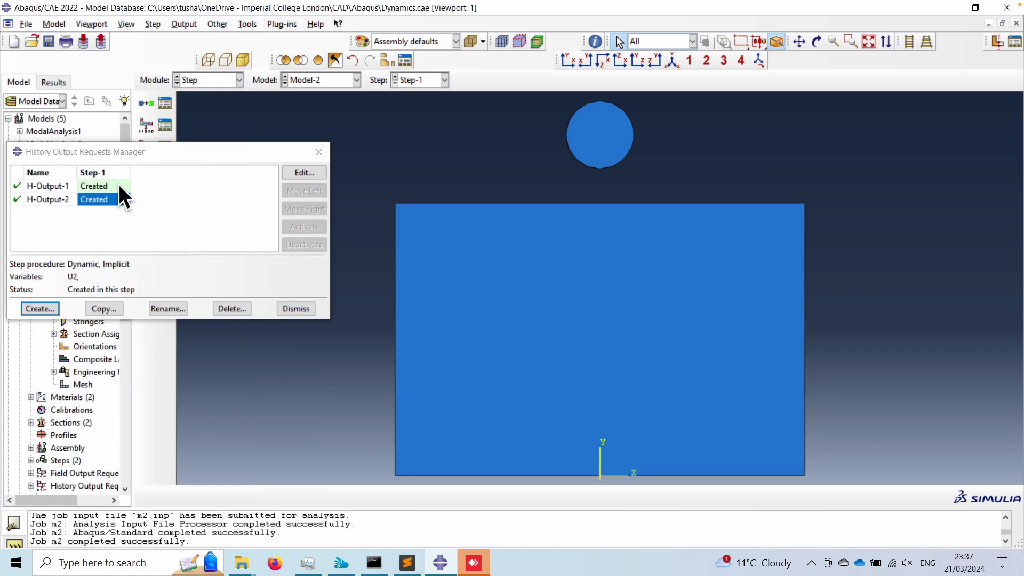
# - Review the whole-model energy settings of history output request H-Output-1 and close the requests manager
pyautogui.doubleClick(103, 187)
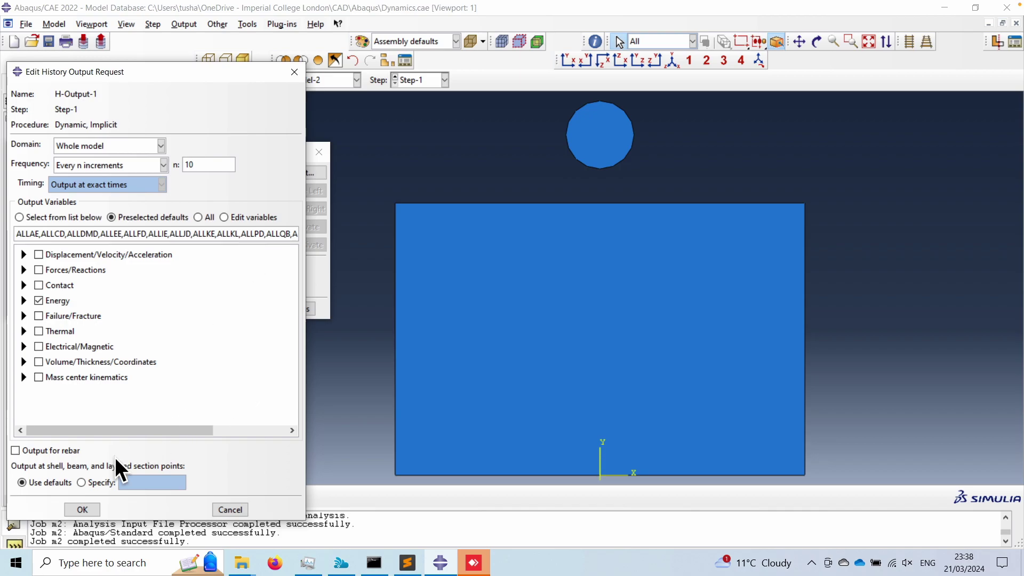
pyautogui.click(88, 507)
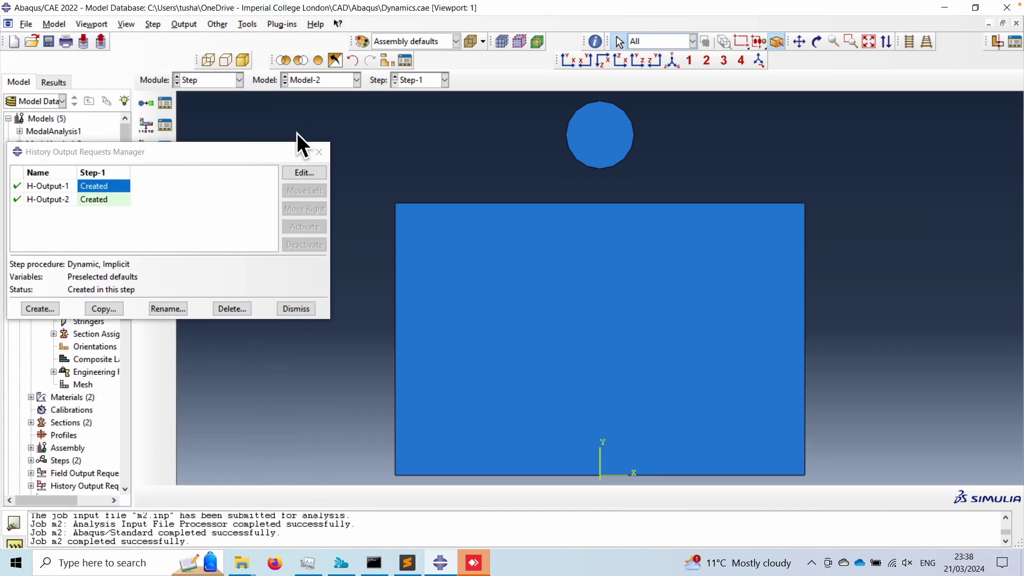
pyautogui.click(319, 152)
# - Resubmit job m2 in the Job module, overwriting its existing job files, and save the model database
pyautogui.click(201, 80)
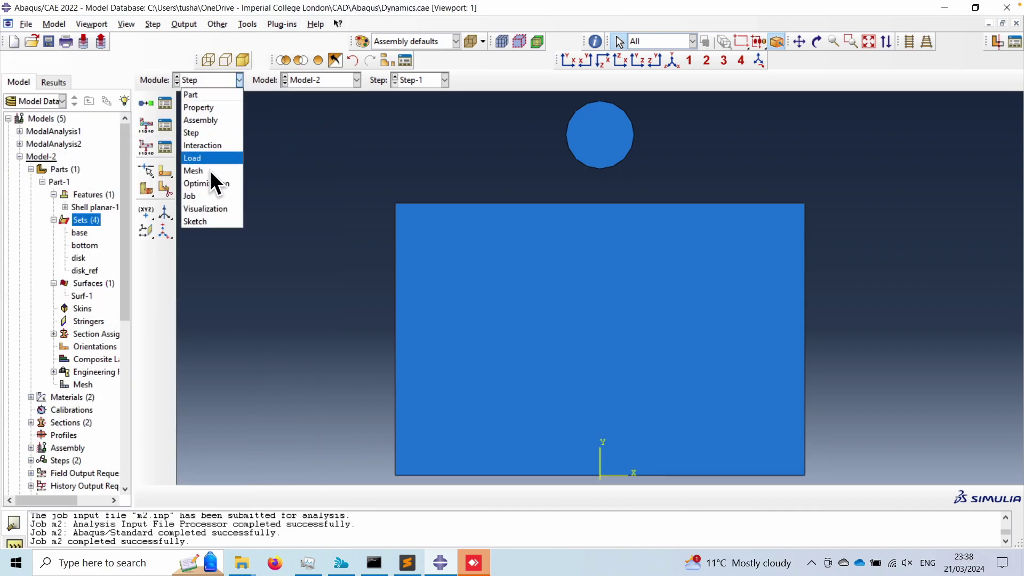
pyautogui.click(206, 196)
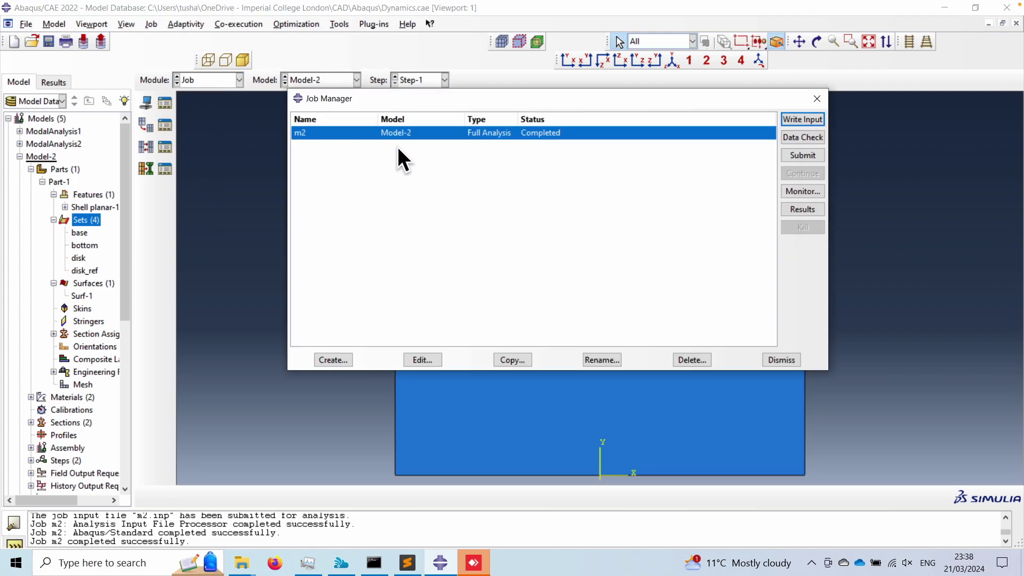
pyautogui.click(804, 155)
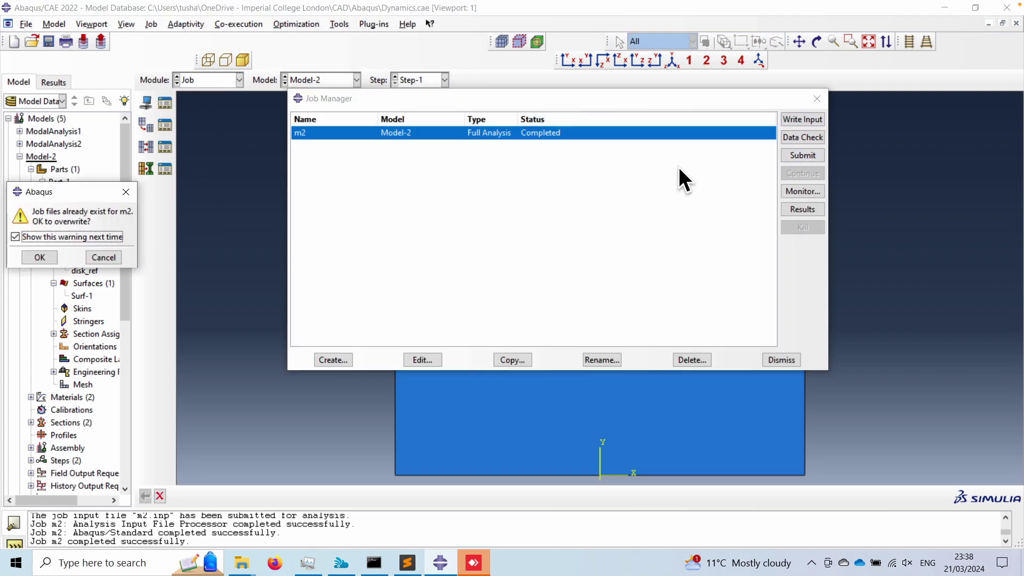
pyautogui.click(40, 258)
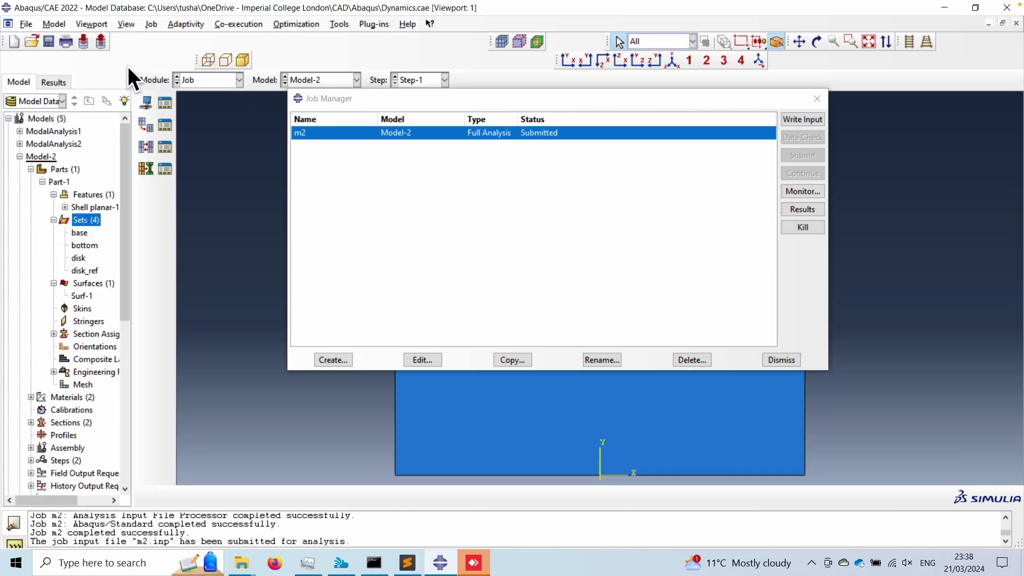
pyautogui.click(48, 43)
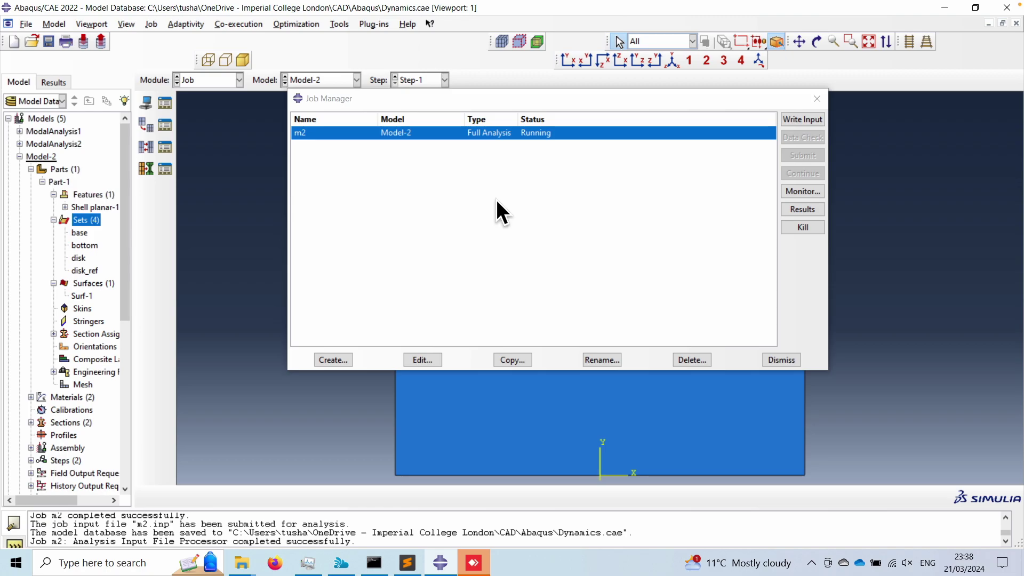
# - Monitor the increments of job m2 until the analysis finishes and close the monitor
pyautogui.click(814, 192)
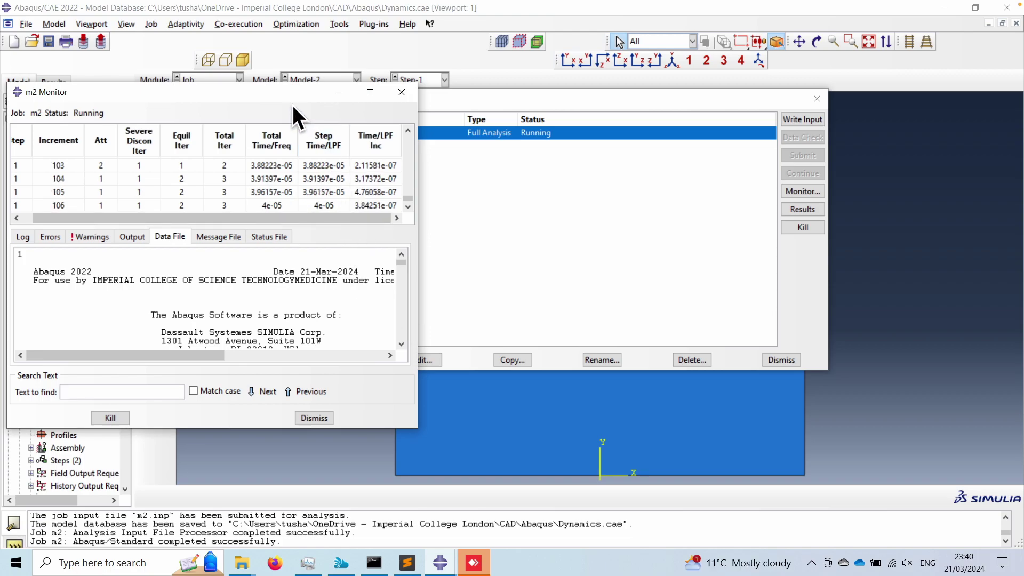
pyautogui.moveTo(297, 100); pyautogui.dragTo(378, 81)
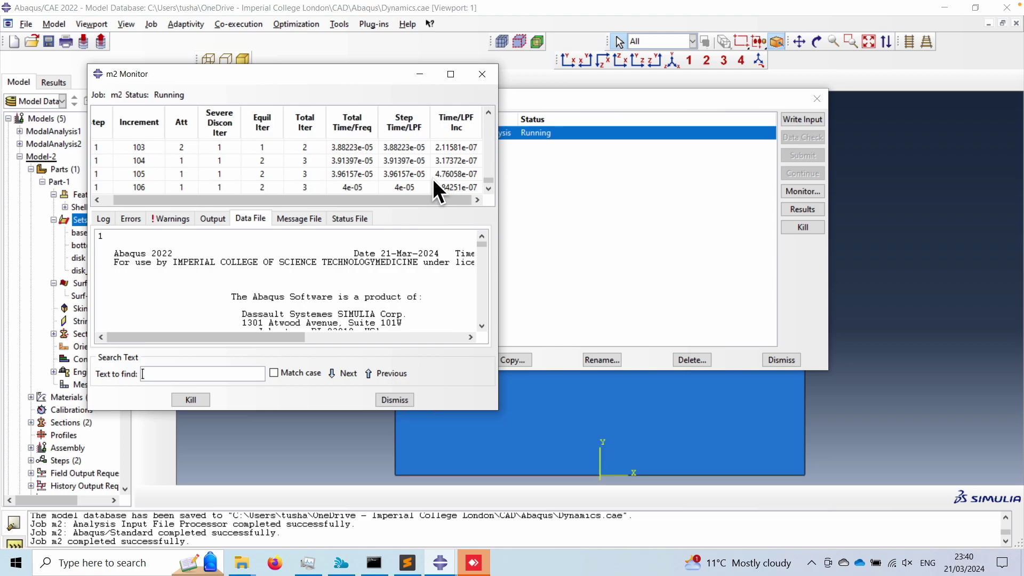
pyautogui.click(394, 400)
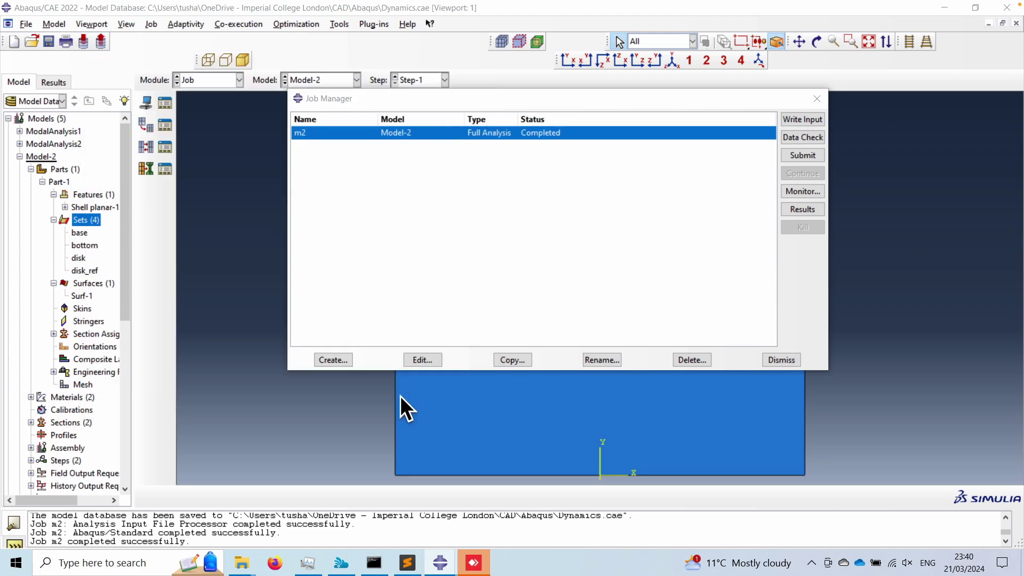
# - Open the m2 results as contours on the deformed shape and step through the frames back to increment 0
pyautogui.click(804, 209)
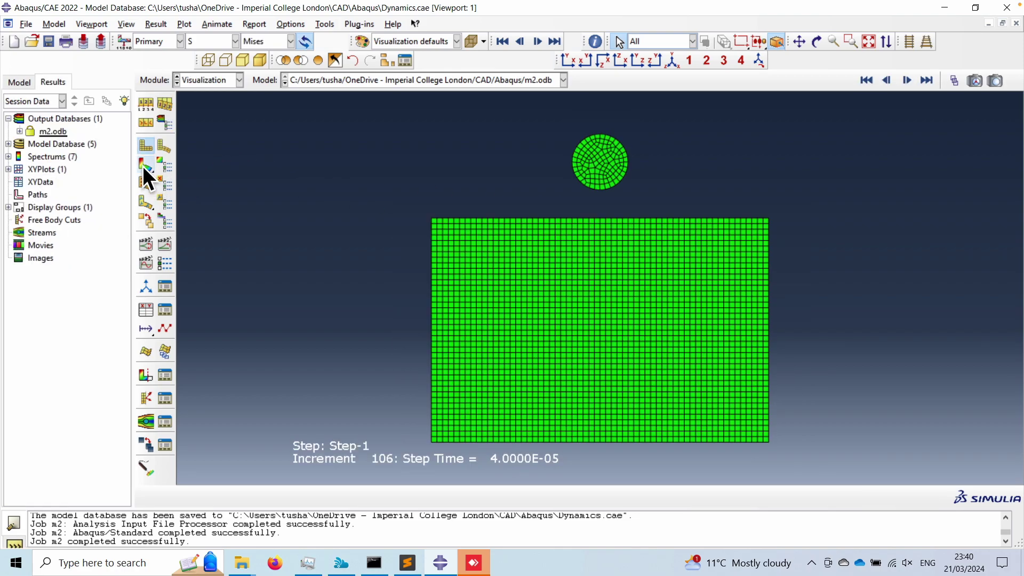
pyautogui.click(144, 166)
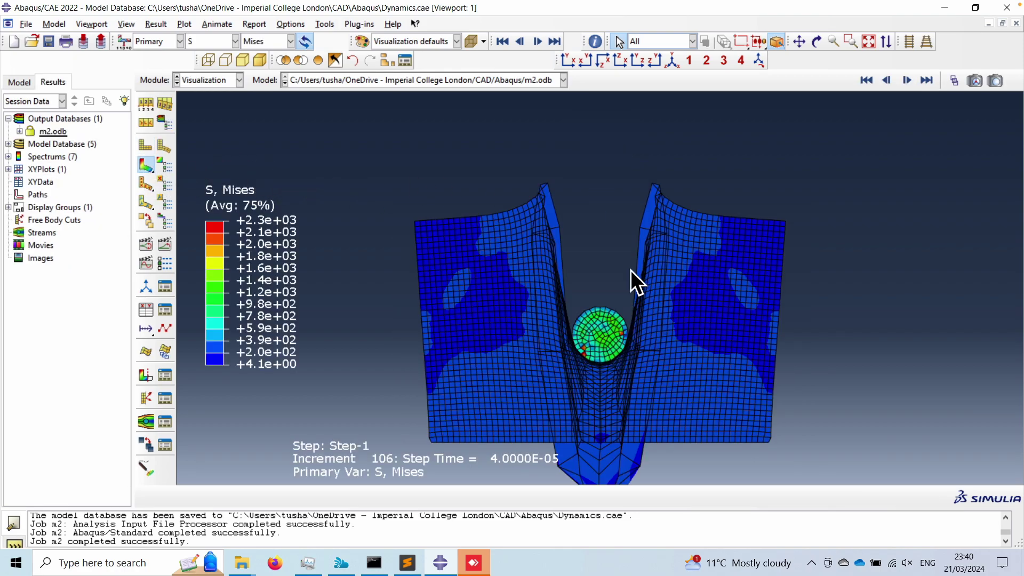
pyautogui.click(887, 80)
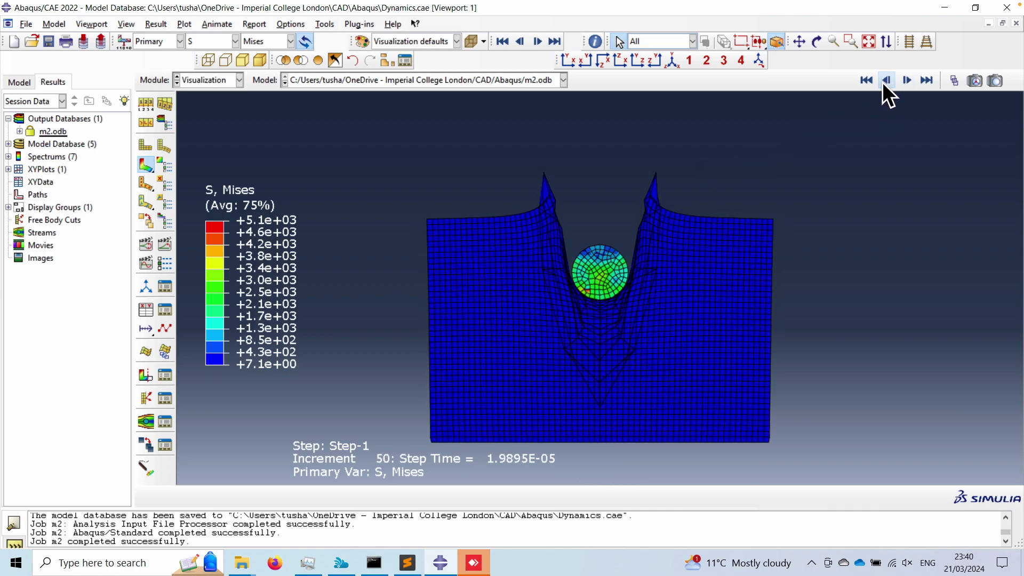
pyautogui.click(883, 84)
pyautogui.click(906, 81)
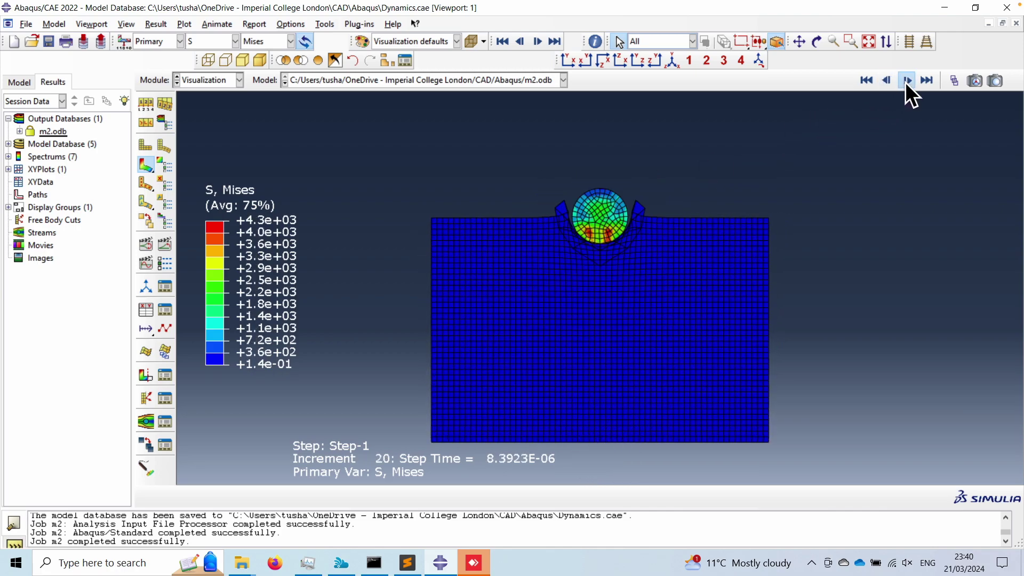
pyautogui.click(906, 81)
pyautogui.click(887, 80)
pyautogui.click(887, 80)
pyautogui.click(887, 80)
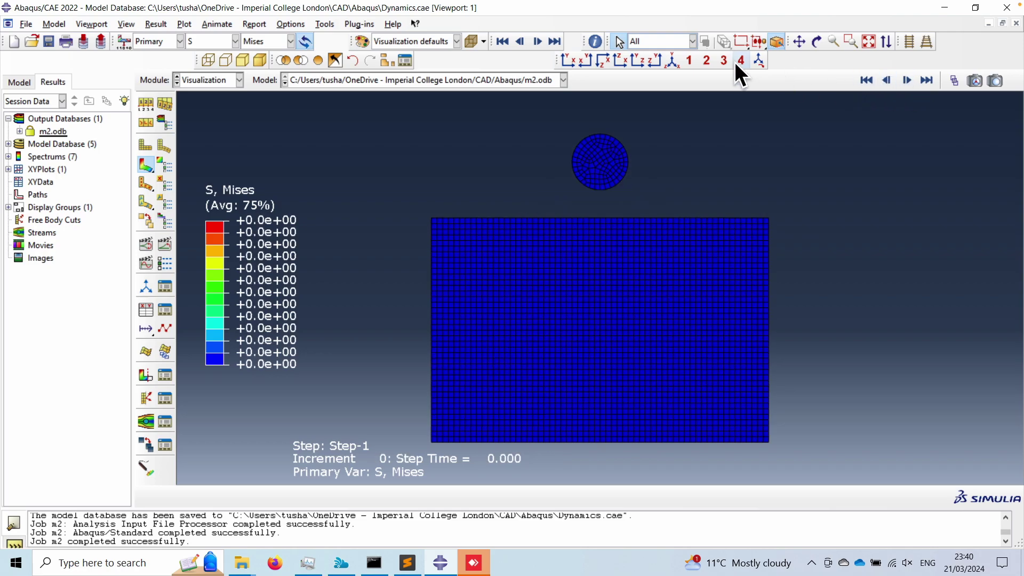
# - Replace the displayed model with only the PART-1-1.BASE element set using a display group
pyautogui.click(385, 59)
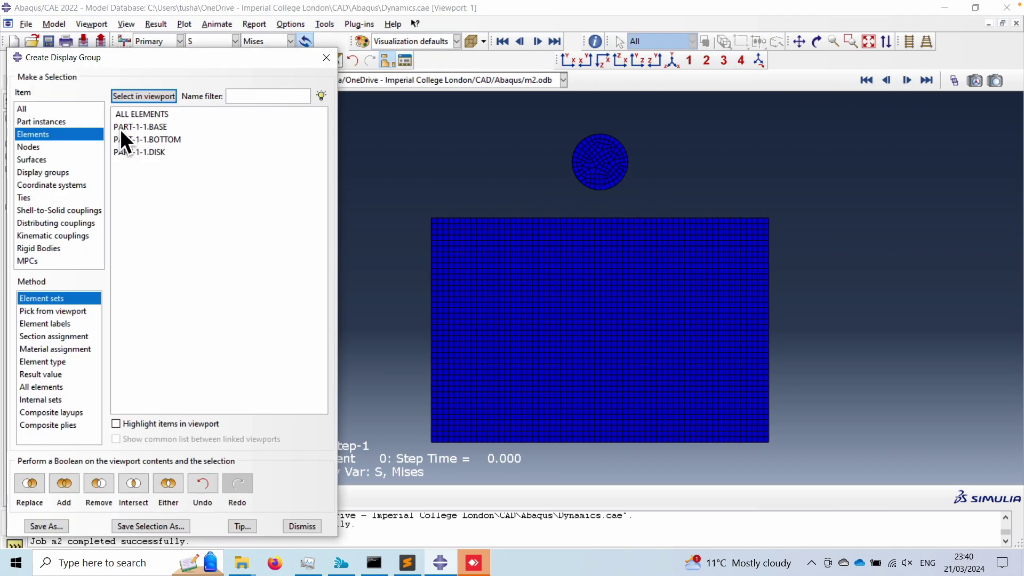
pyautogui.click(156, 128)
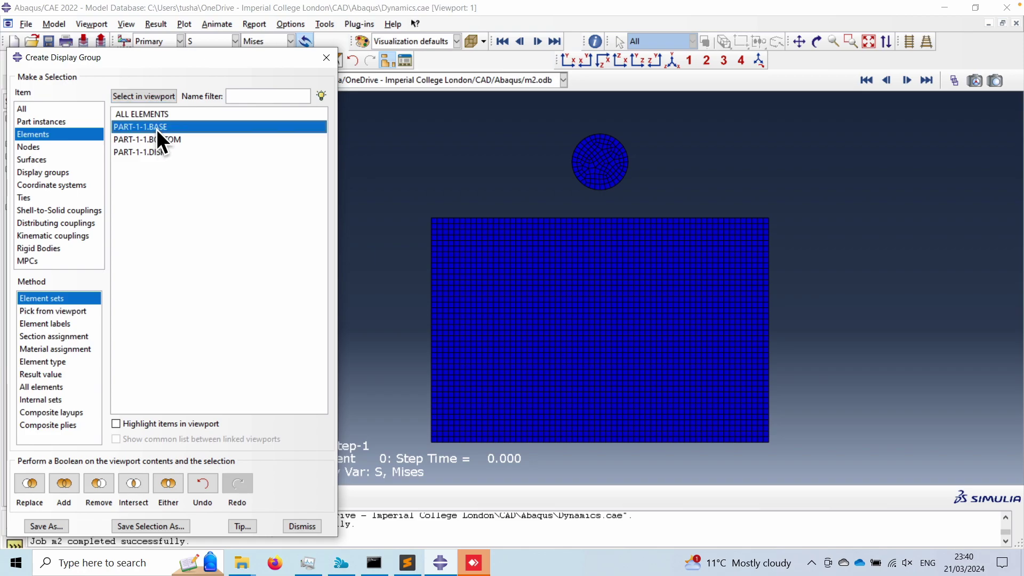
pyautogui.click(27, 481)
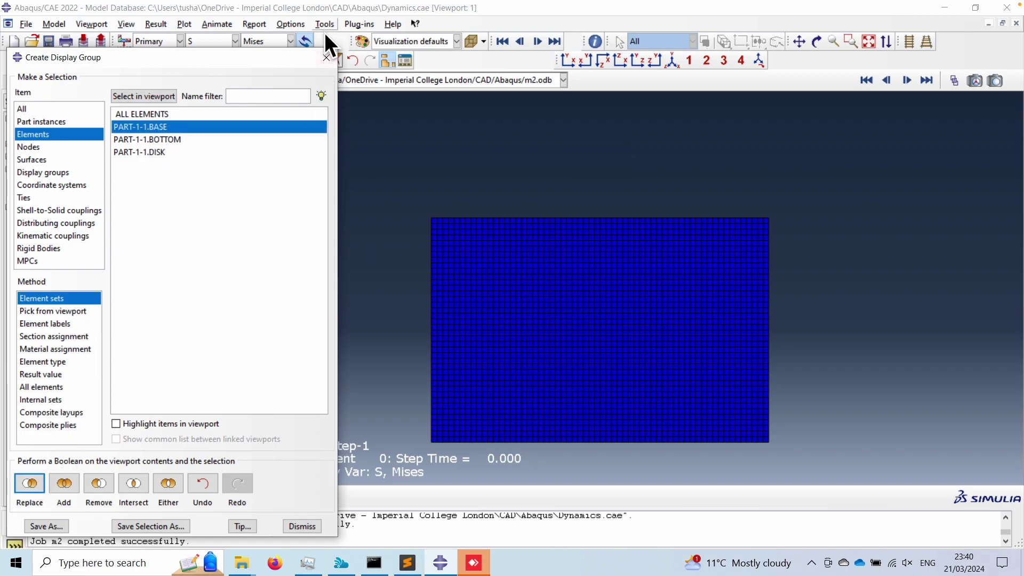
pyautogui.click(326, 57)
# - Step through the Mises stress frames of the base forward to increment 50
pyautogui.click(907, 80)
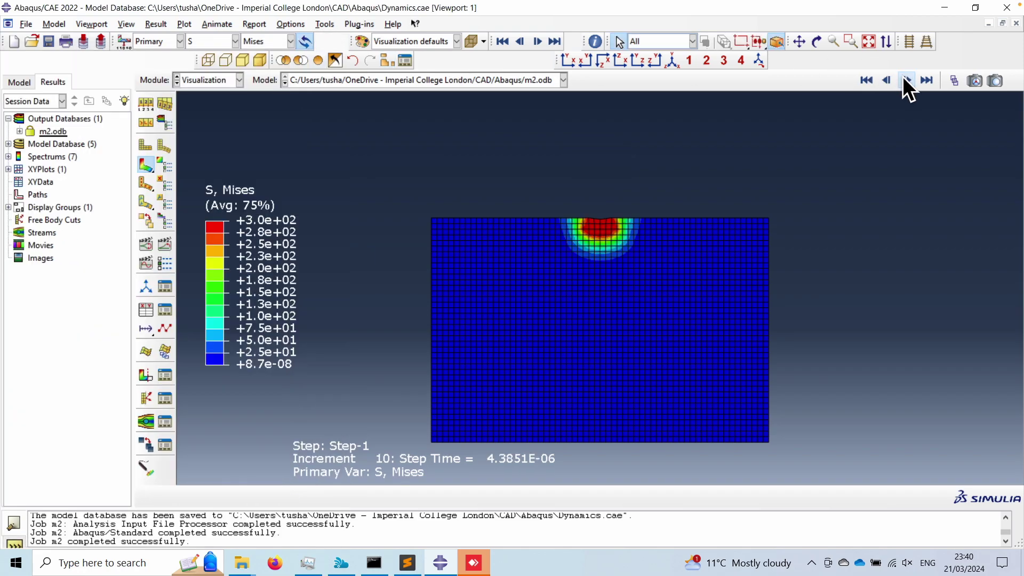
pyautogui.click(888, 80)
pyautogui.click(906, 80)
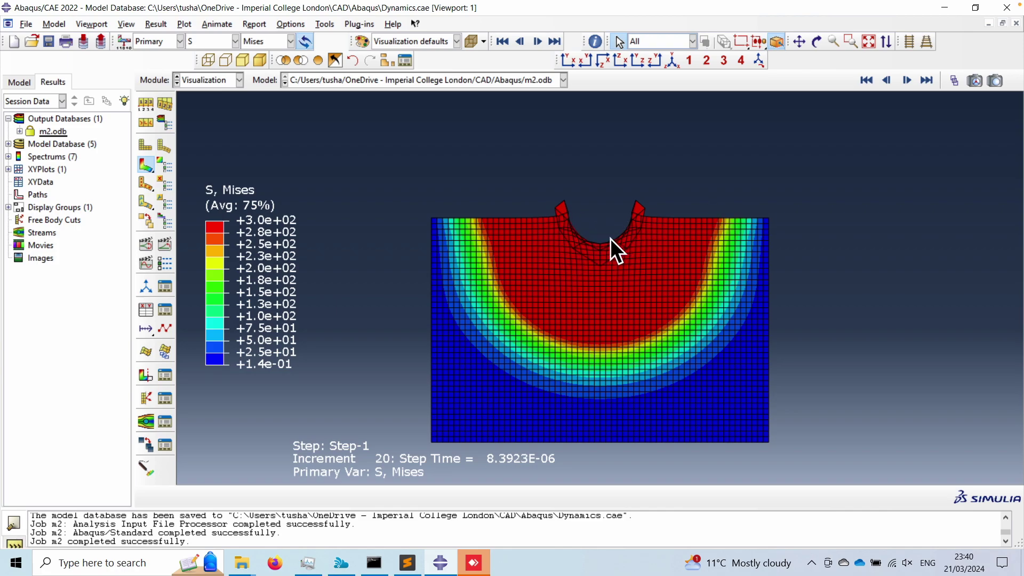
pyautogui.click(906, 80)
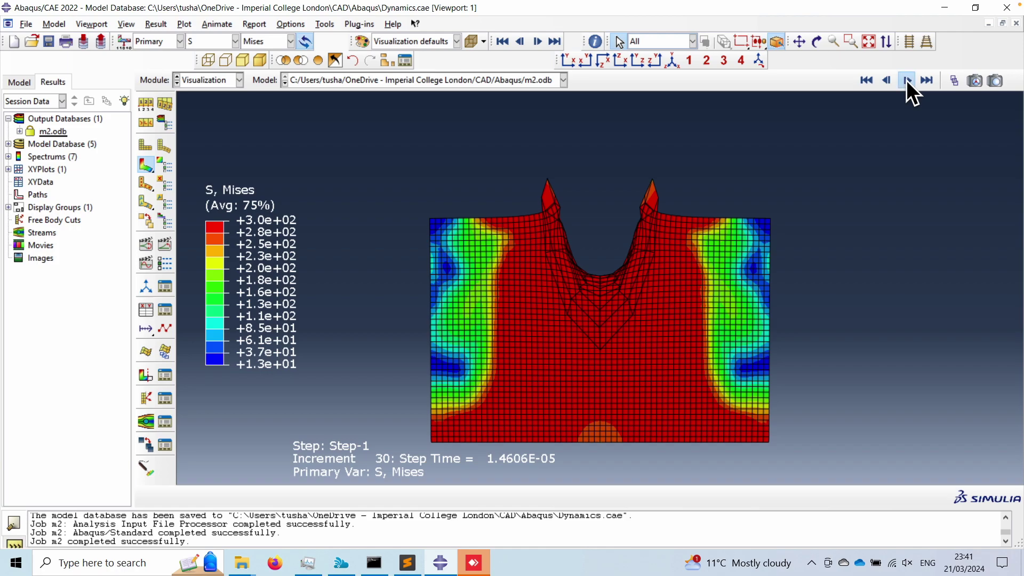
pyautogui.click(907, 80)
pyautogui.click(907, 80)
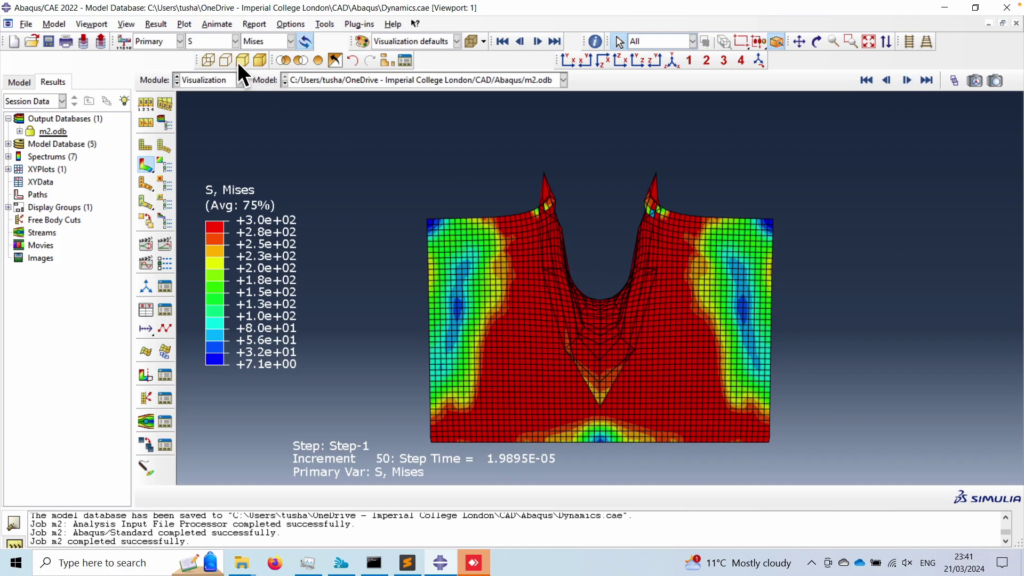
# - Switch the contour variable to PEEQ and advance the frames to increment 80
pyautogui.click(209, 41)
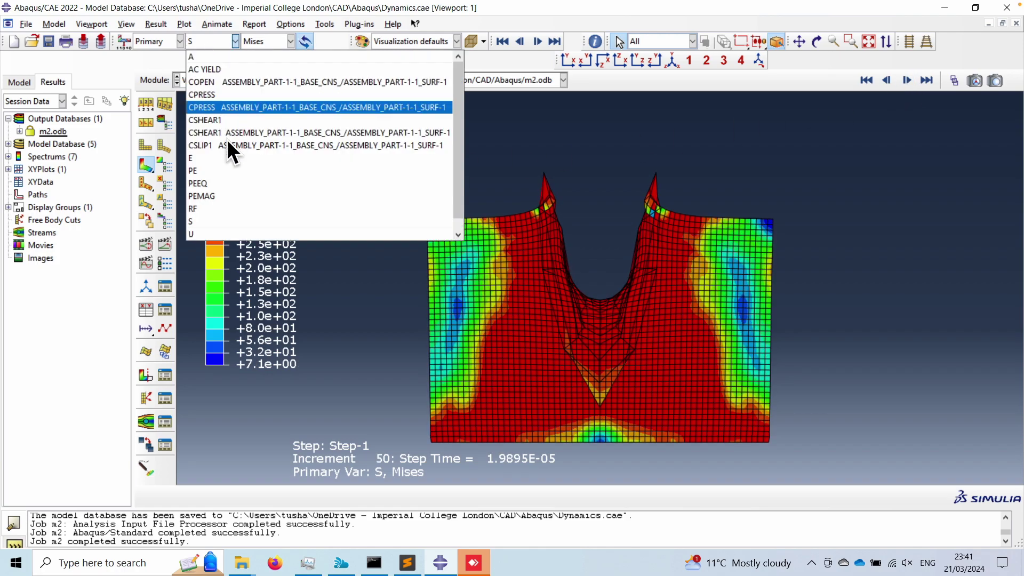
pyautogui.click(206, 183)
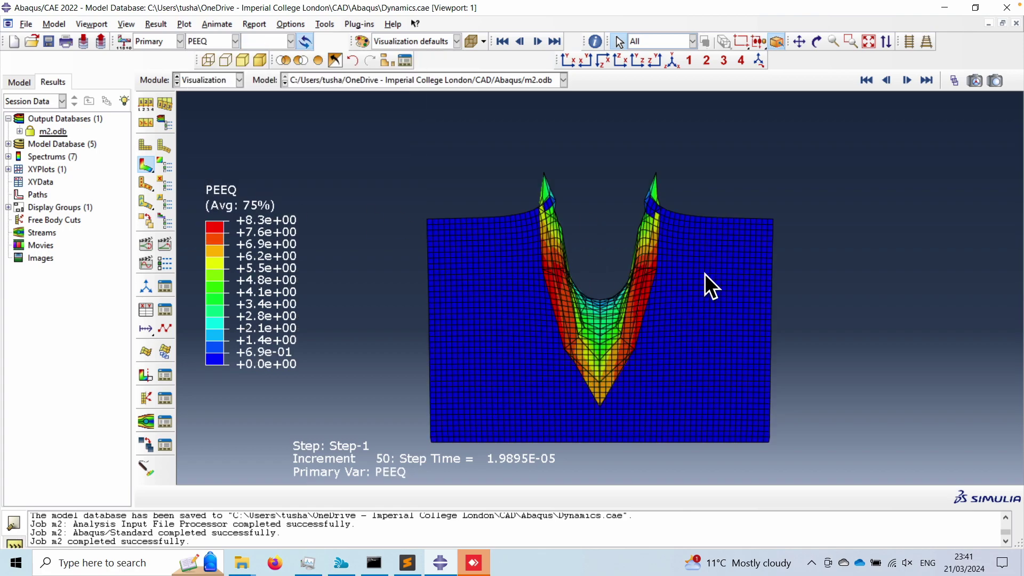
pyautogui.click(907, 80)
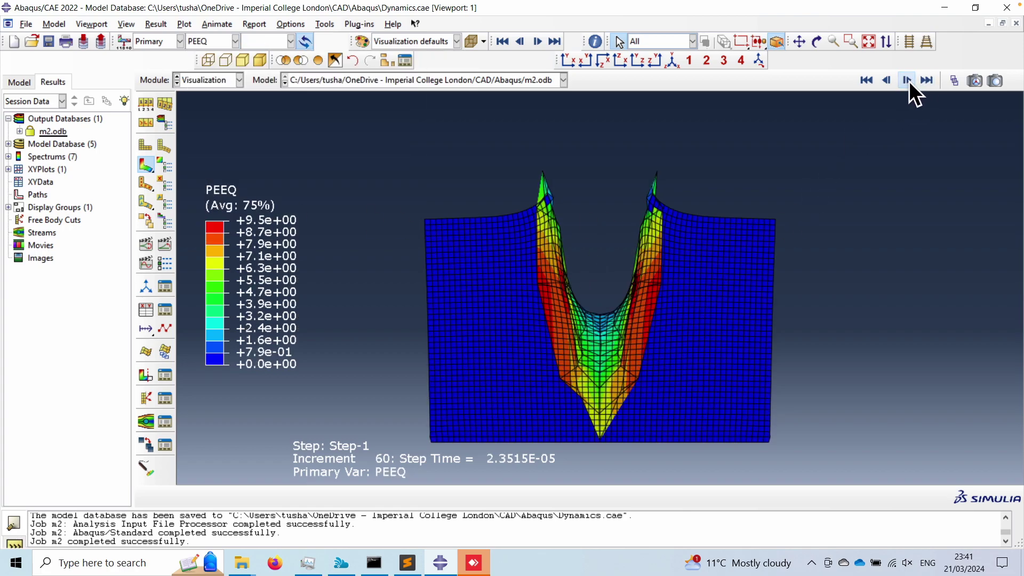
pyautogui.doubleClick(907, 80)
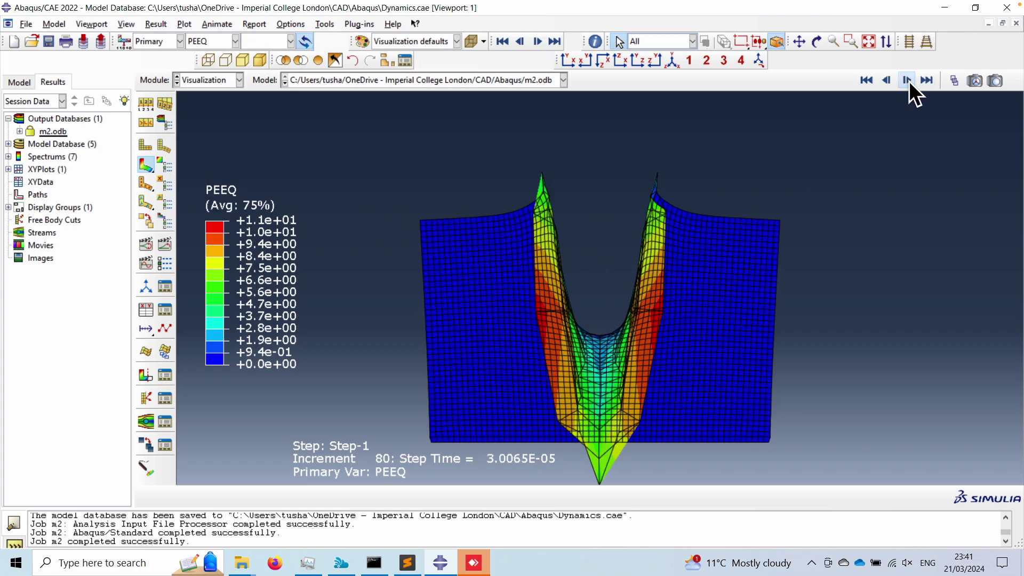
# - Create XY data from the ODB history output for U2 at the DISK_REF node, saving it as is with its curve plotted
pyautogui.click(325, 24)
pyautogui.moveTo(352, 93)
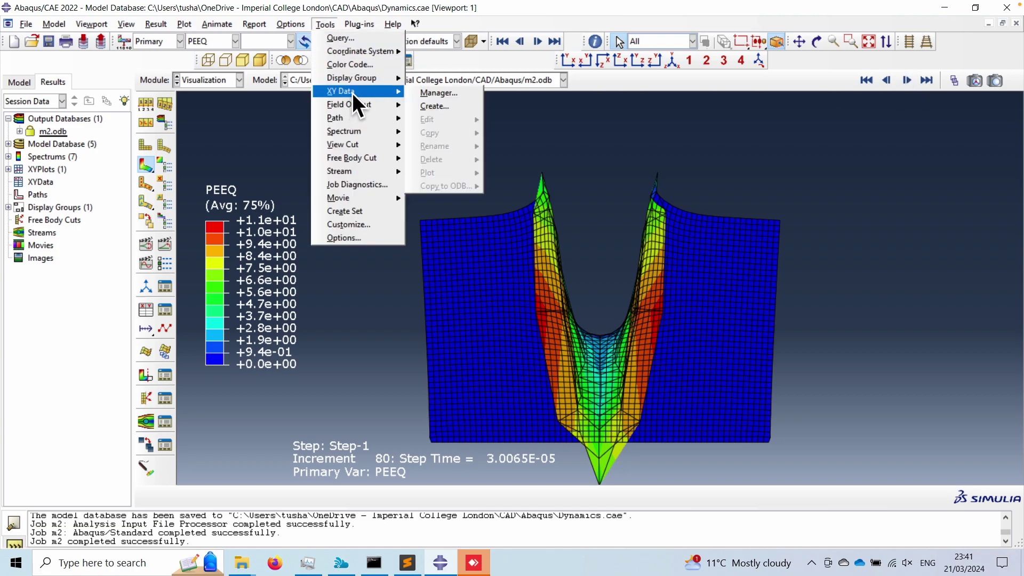
pyautogui.click(434, 106)
pyautogui.click(186, 152)
pyautogui.click(155, 282)
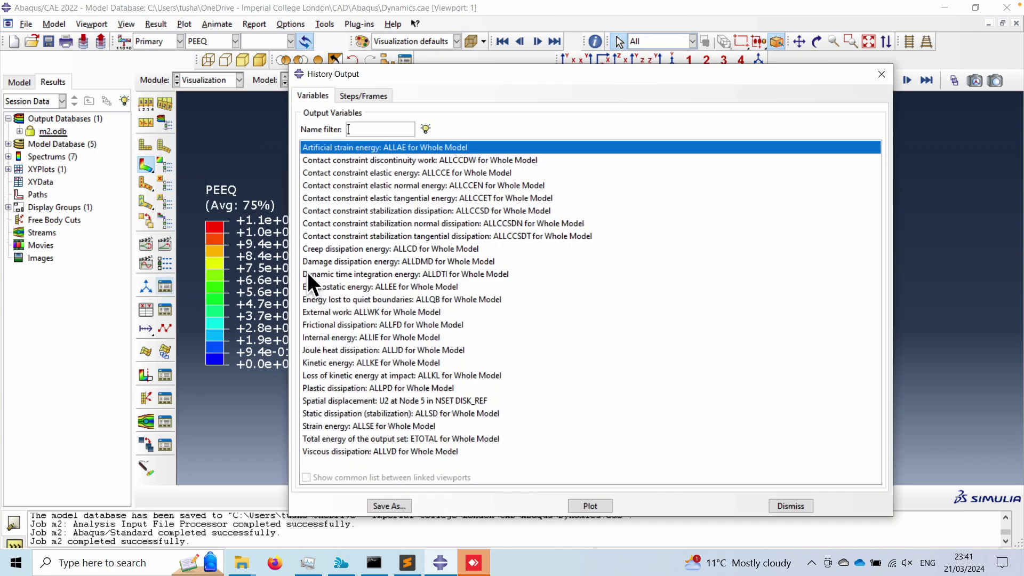
pyautogui.click(391, 401)
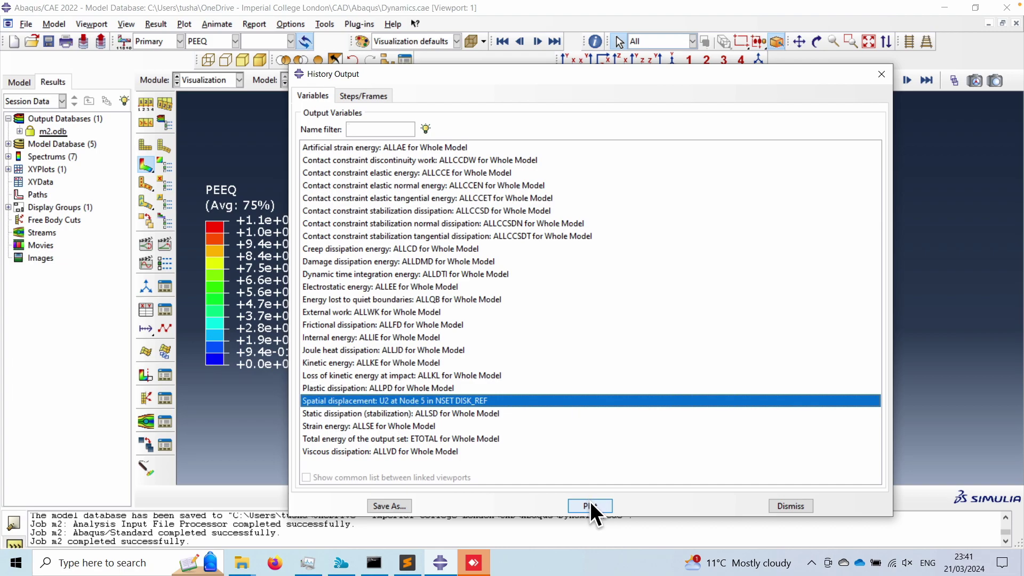
pyautogui.click(402, 505)
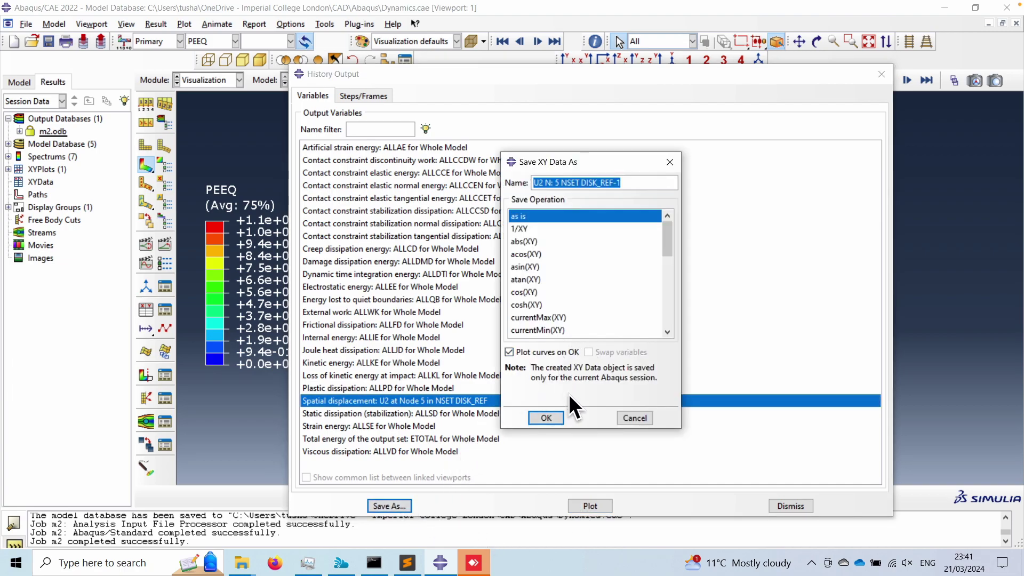
pyautogui.click(550, 413)
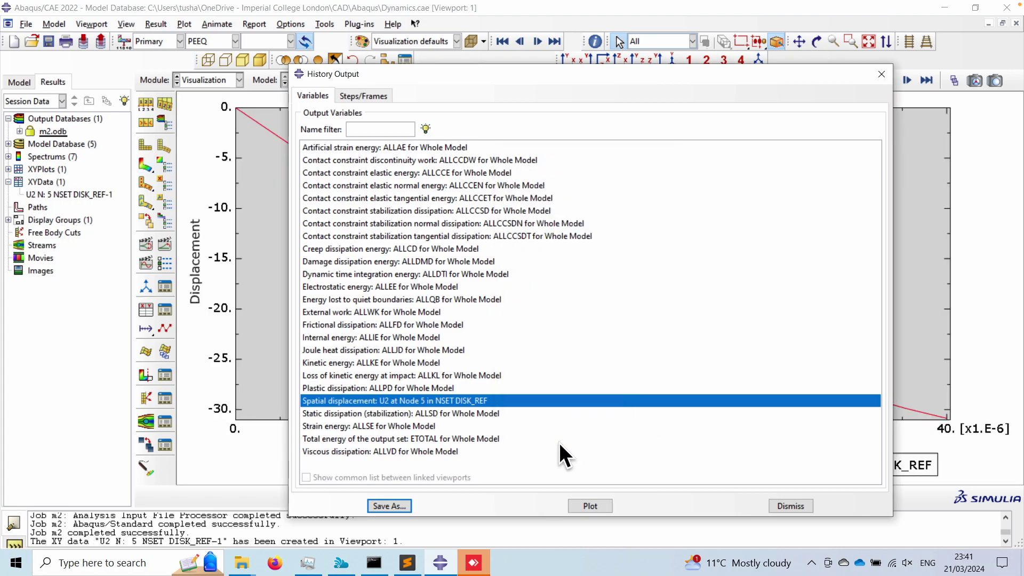
pyautogui.click(880, 75)
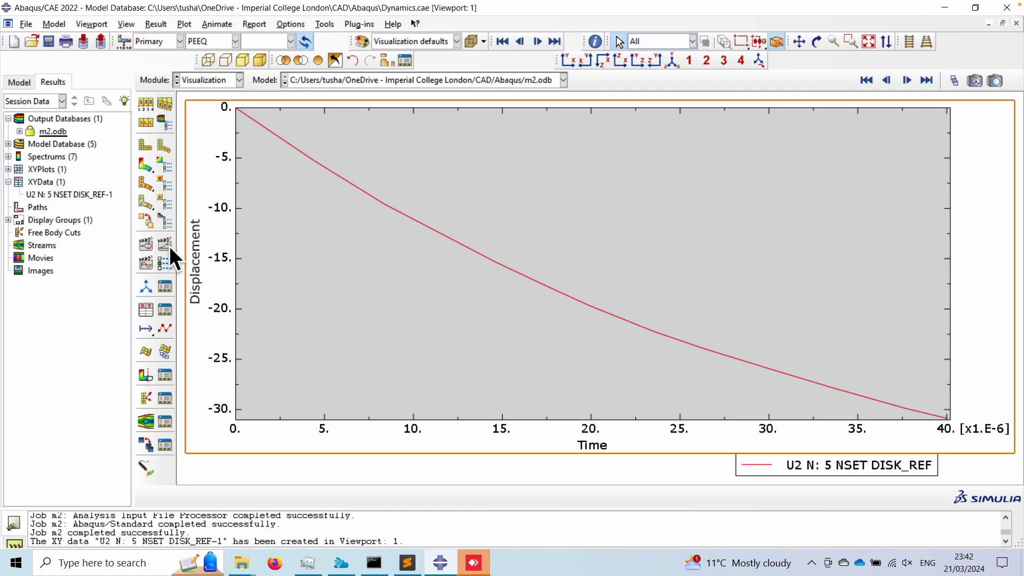
# - Create and plot XY data from the ODB history output for whole-model kinetic energy ALLKE, plastic dissipation ALLPD and strain energy ALLSE, saved as is
pyautogui.click(147, 163)
pyautogui.click(325, 24)
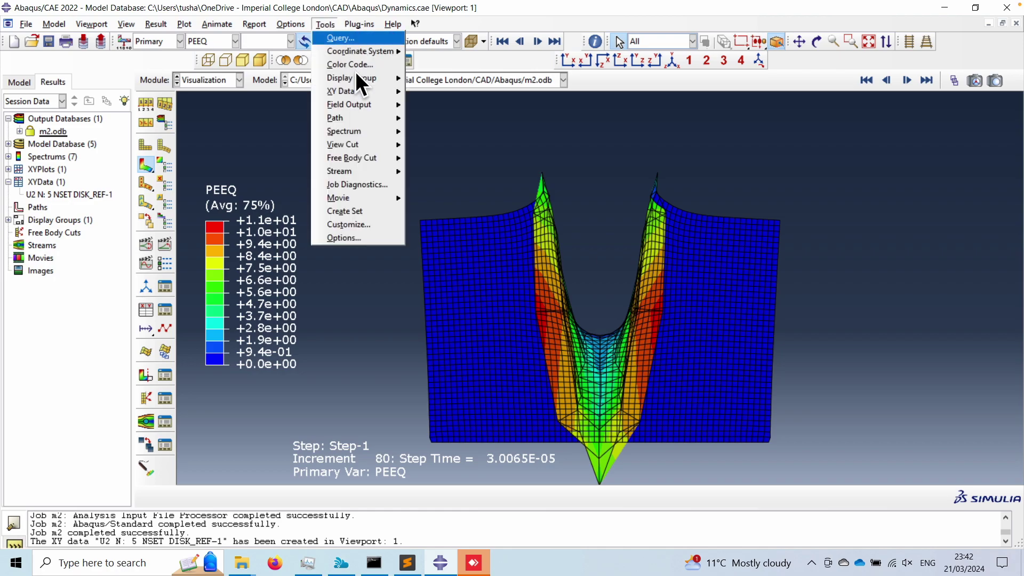
pyautogui.moveTo(367, 93)
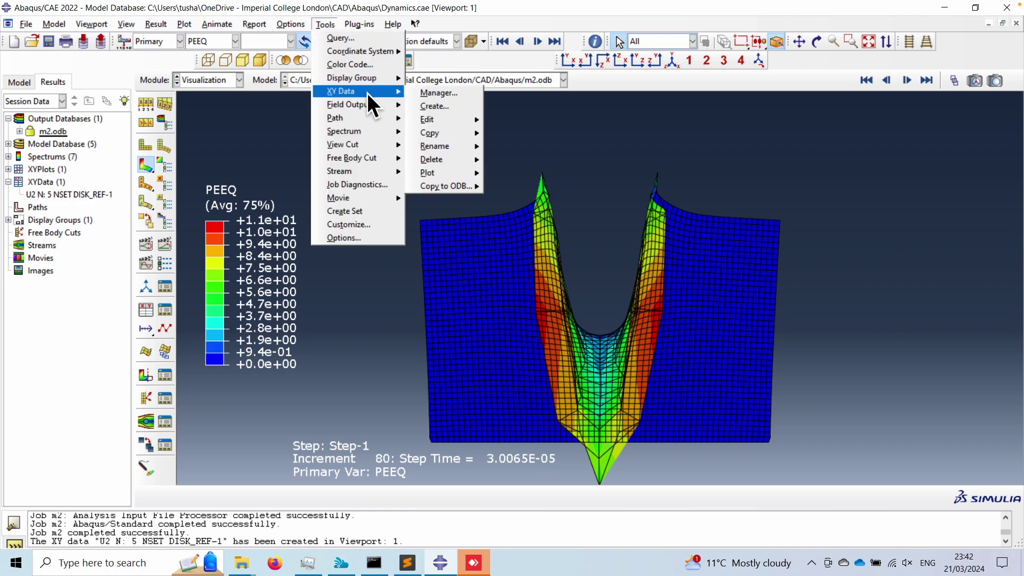
pyautogui.click(434, 104)
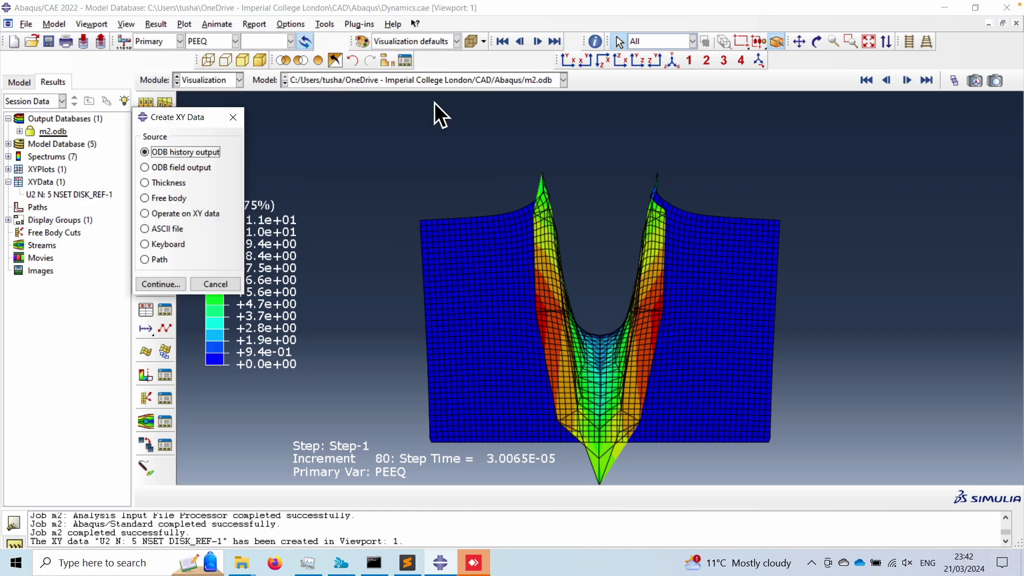
pyautogui.click(159, 283)
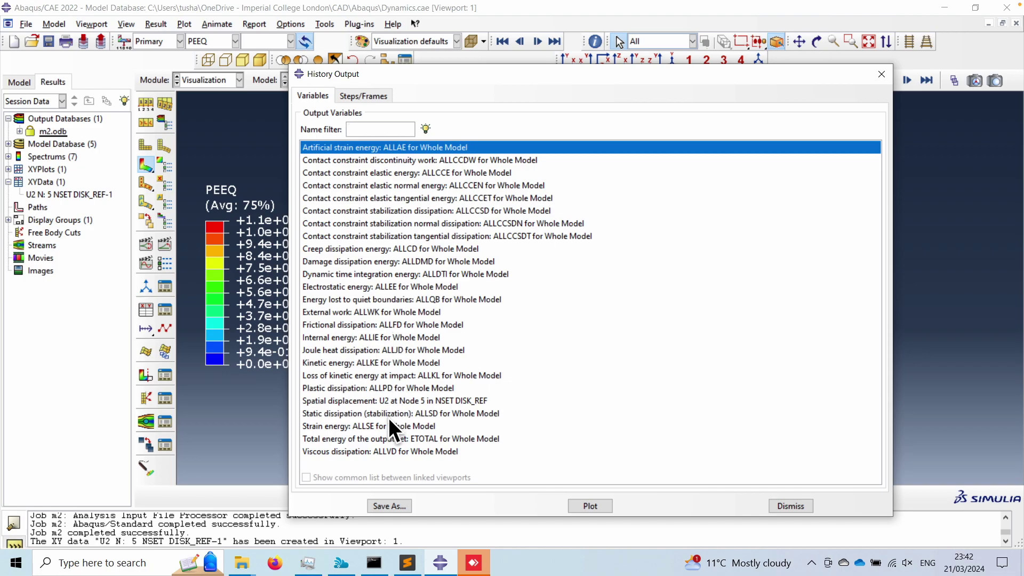
pyautogui.click(359, 364)
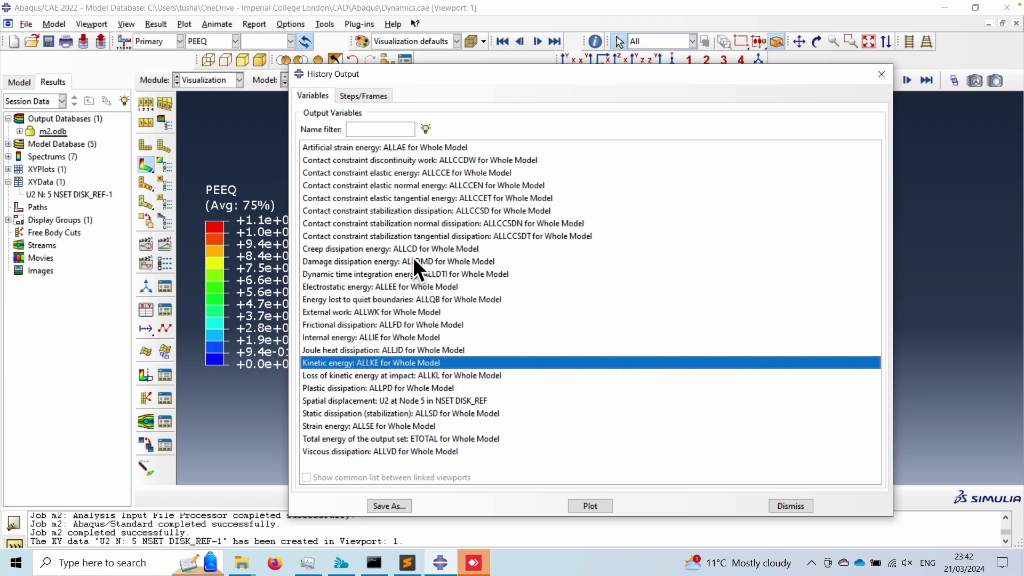
pyautogui.keyDown('ctrl'); pyautogui.click(378, 388); pyautogui.keyUp('ctrl')
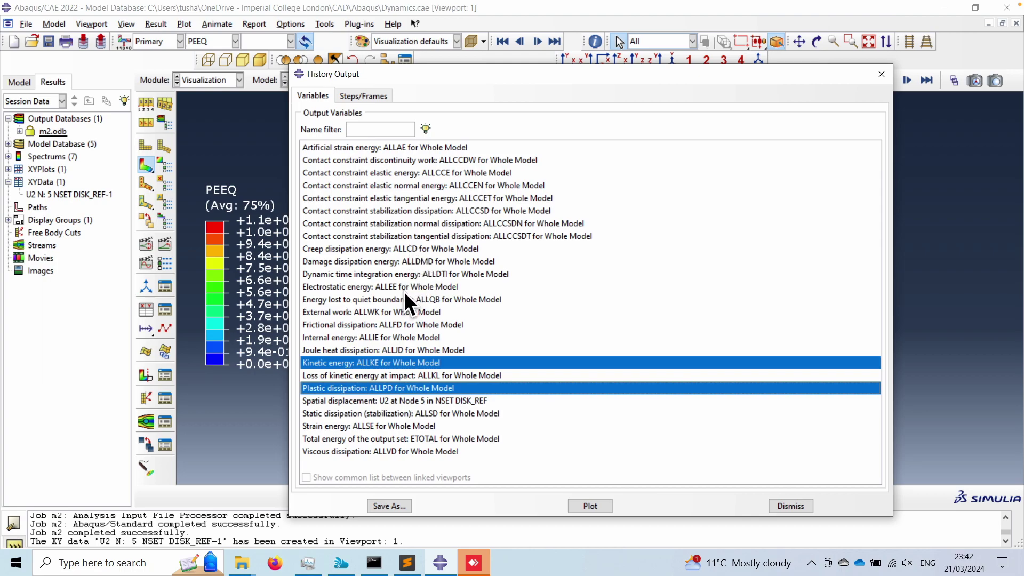
pyautogui.keyDown('ctrl'); pyautogui.click(357, 426); pyautogui.keyUp('ctrl')
pyautogui.click(388, 504)
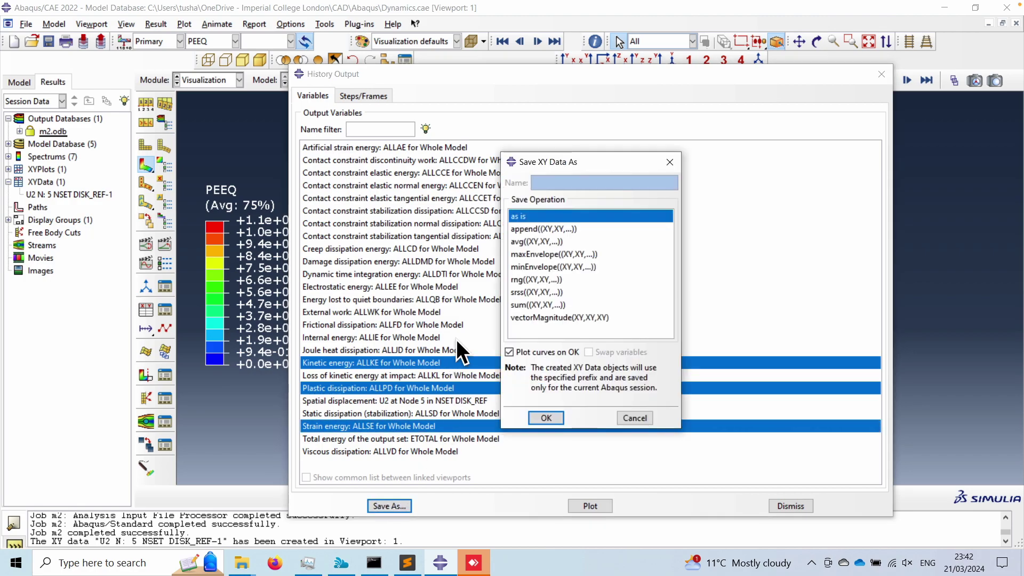
pyautogui.click(545, 417)
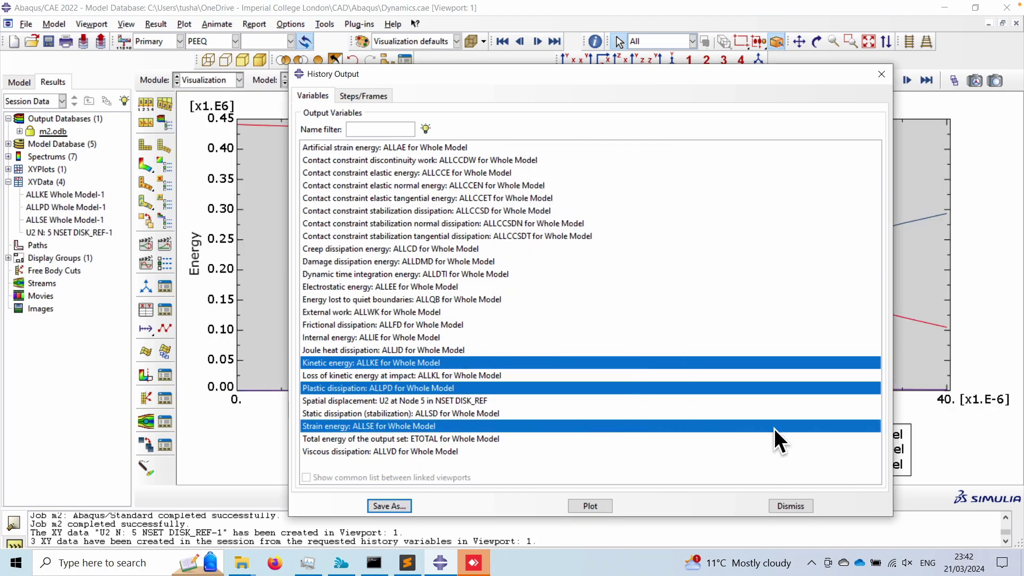
pyautogui.click(788, 507)
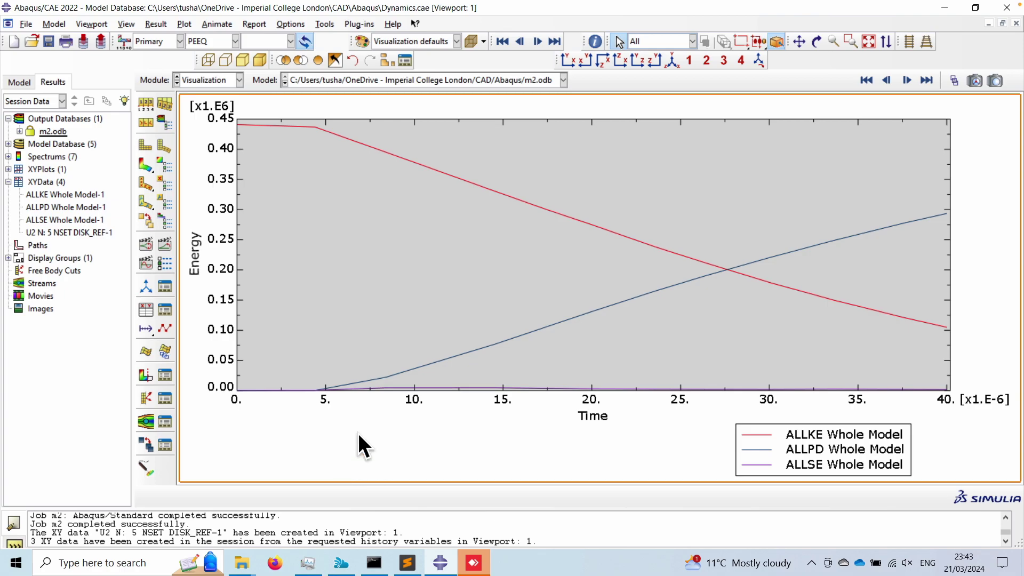
pyautogui.click(64, 194)
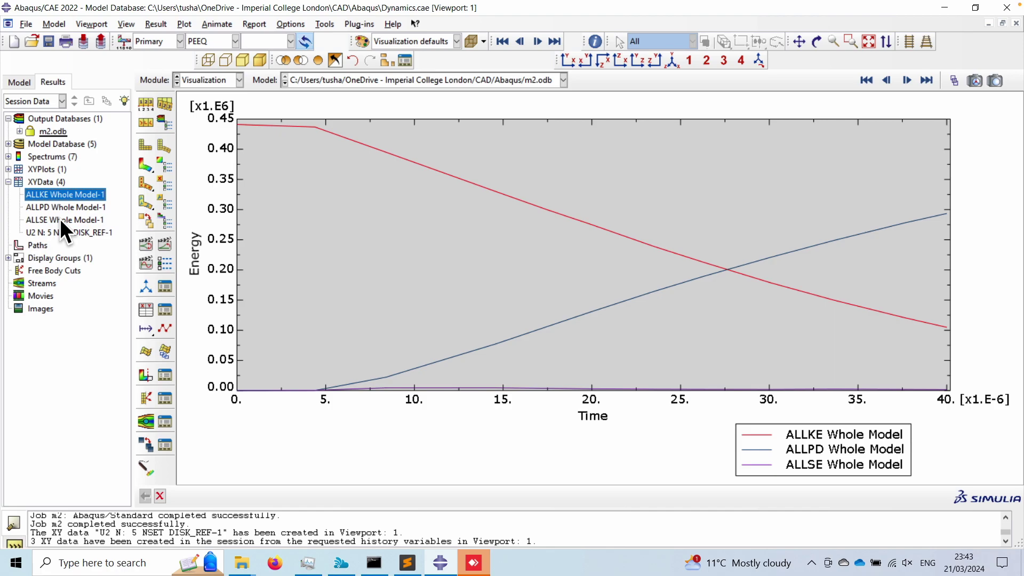
pyautogui.keyDown('shift'); pyautogui.click(60, 219); pyautogui.keyUp('shift')
pyautogui.rightClick(63, 216)
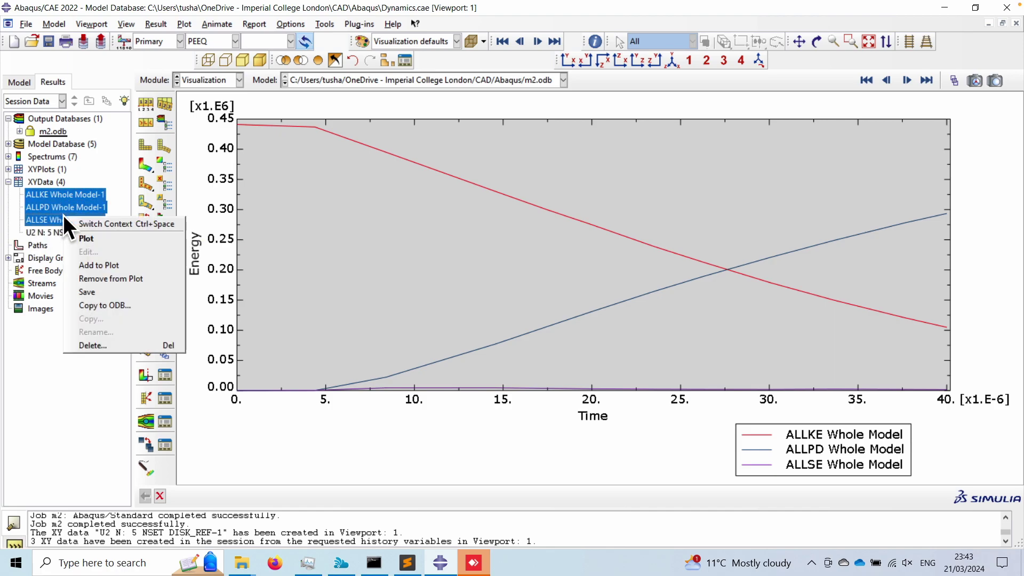
pyautogui.click(48, 331)
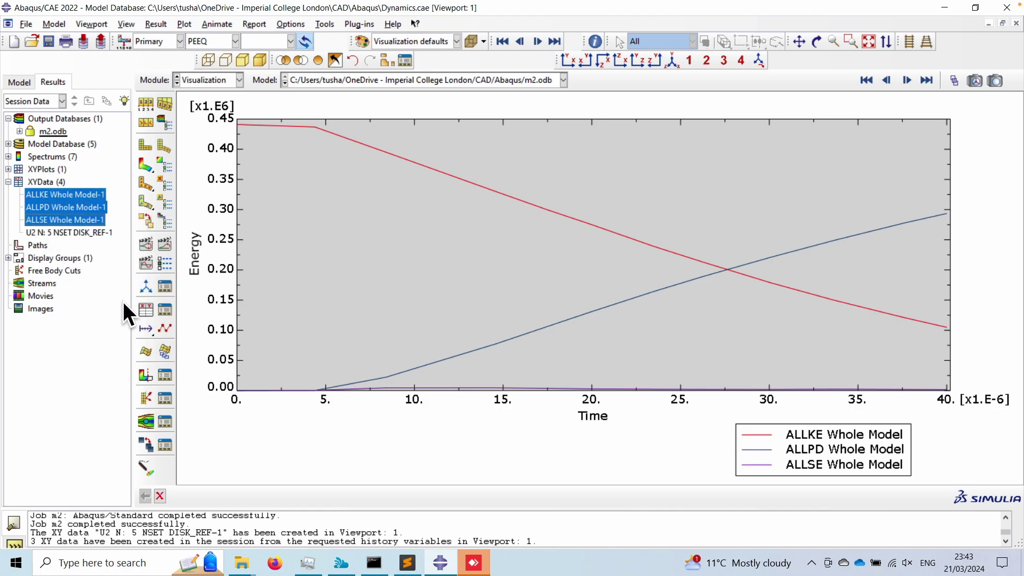
# - Start an Operate on XY data expression that applies sum((A,A,...)) to the ALLKE, ALLPD and ALLSE whole-model data
pyautogui.click(146, 309)
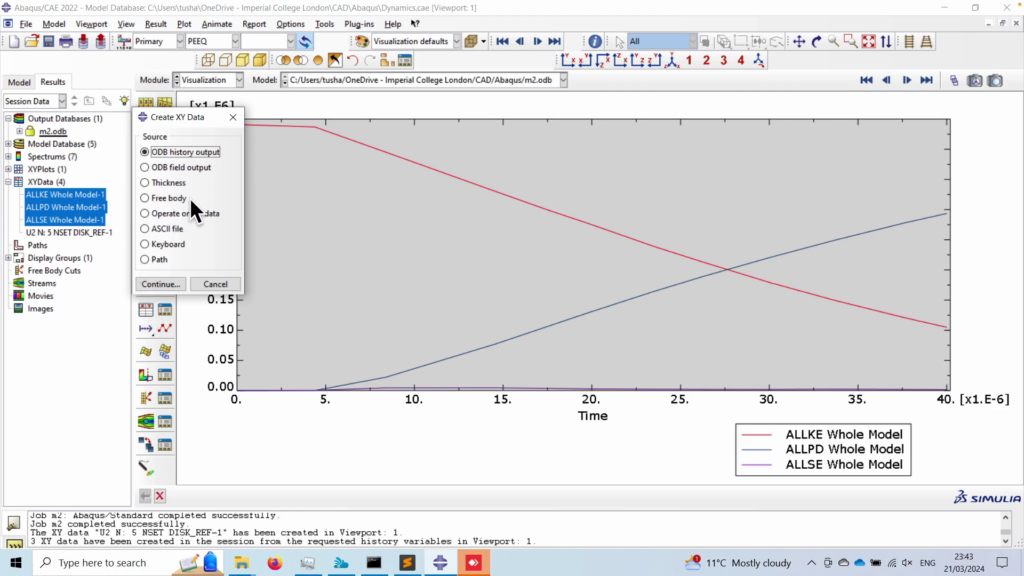
pyautogui.click(177, 214)
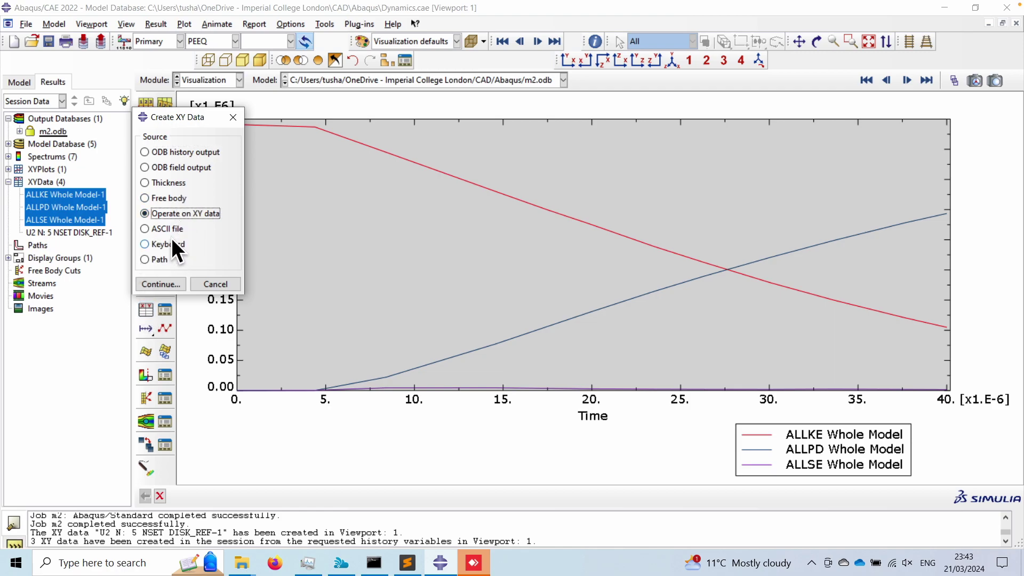
pyautogui.click(160, 285)
pyautogui.click(124, 255)
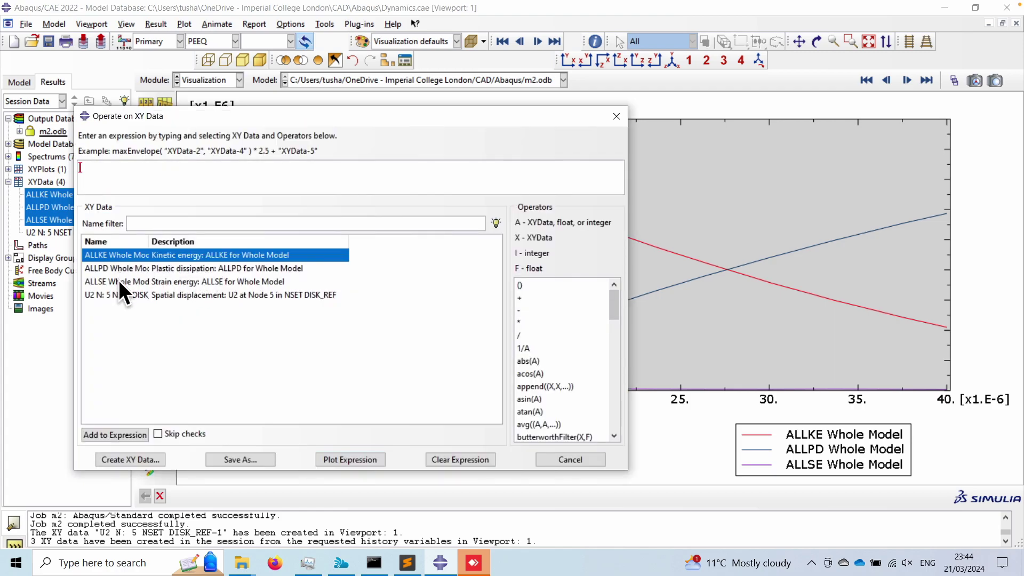
pyautogui.keyDown('shift'); pyautogui.click(120, 281); pyautogui.keyUp('shift')
pyautogui.scroll(-1, 565, 384)
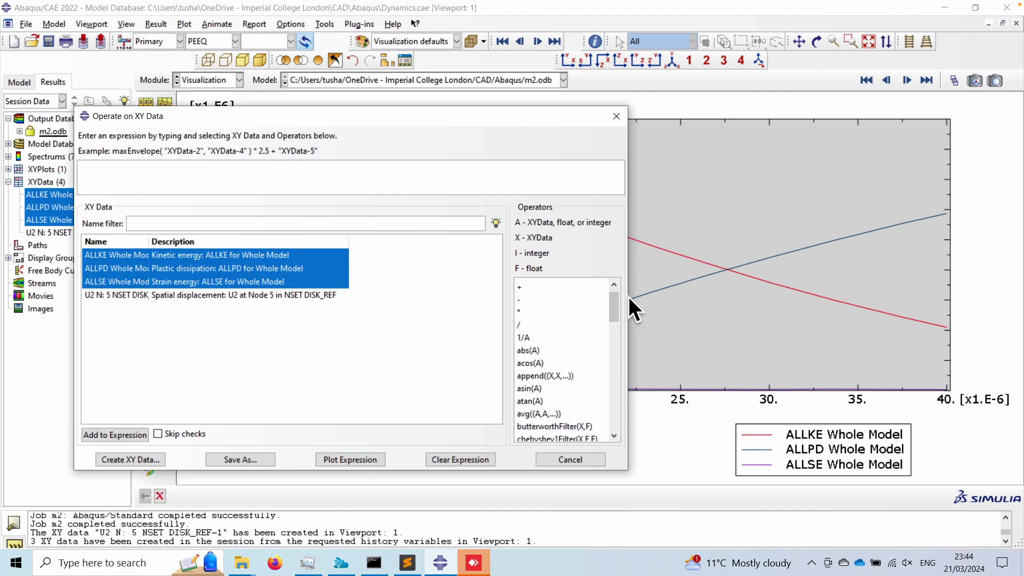
pyautogui.moveTo(613, 309); pyautogui.dragTo(601, 415)
pyautogui.click(539, 386)
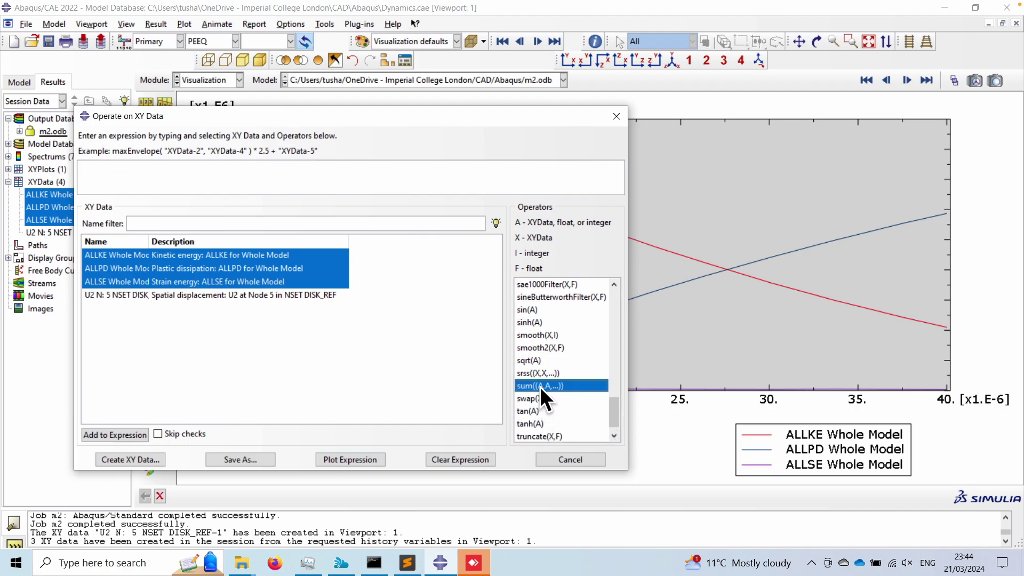
pyautogui.click(117, 430)
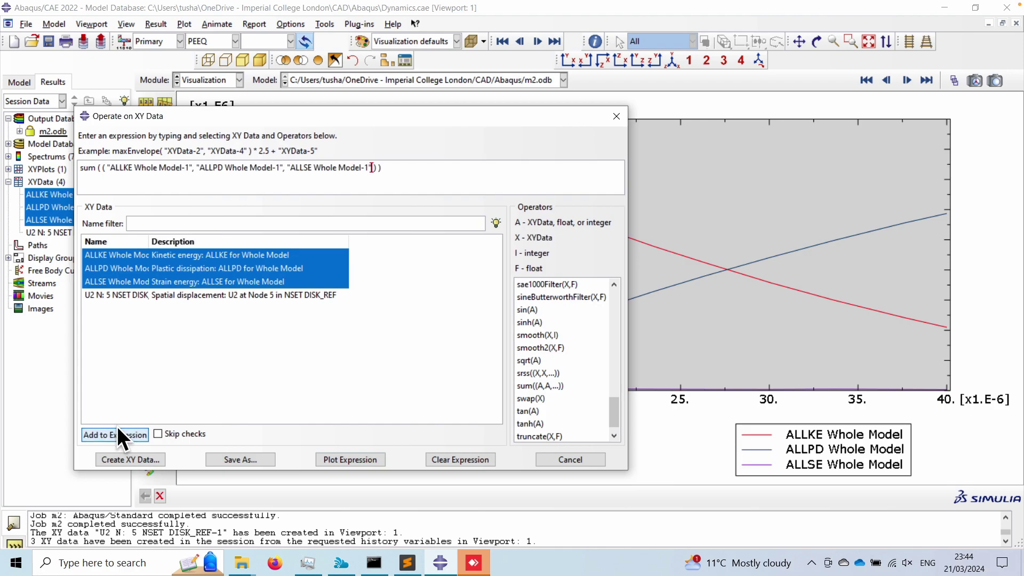
# - Save the summed ALLKE, ALLPD and ALLSE expression as XY data named sum(E) and close the operation dialog
pyautogui.click(235, 458)
pyautogui.click(331, 262)
pyautogui.write('s')
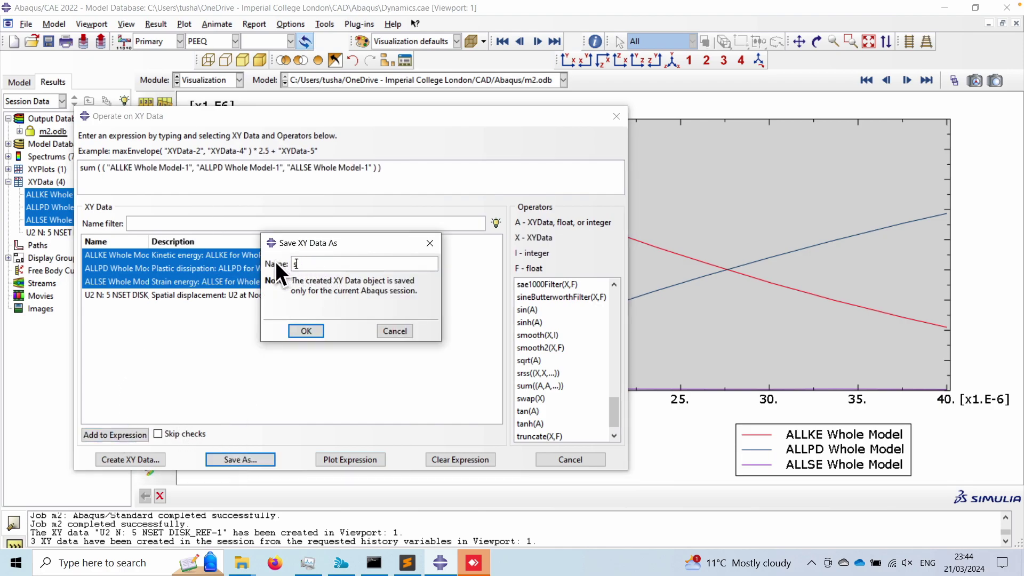
pyautogui.write('um(E)')
pyautogui.click(308, 331)
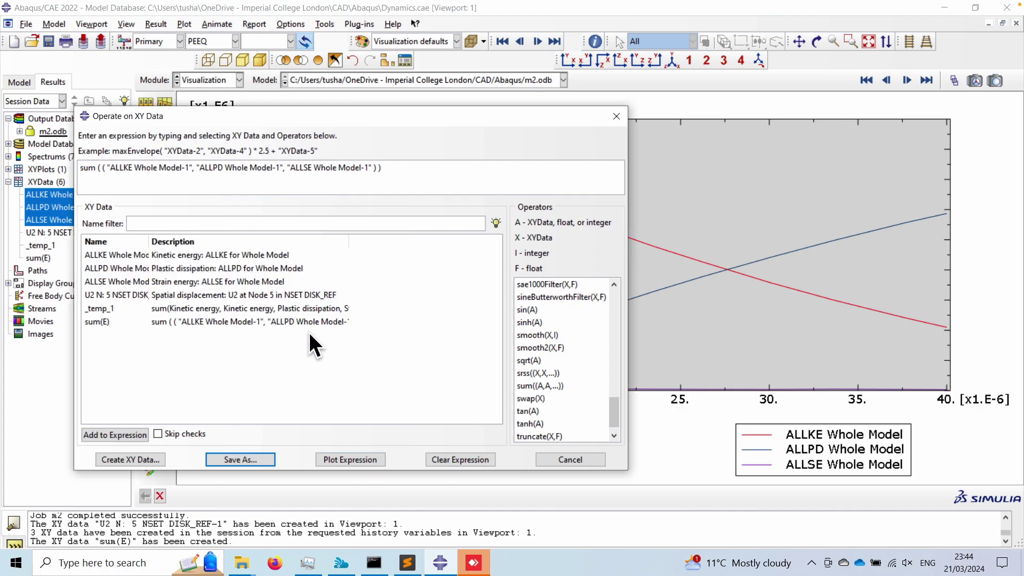
pyautogui.click(624, 114)
# - Plot the sum(E) curve together with the whole-model ALLSE, ALLPD and ALLKE curves
pyautogui.click(46, 256)
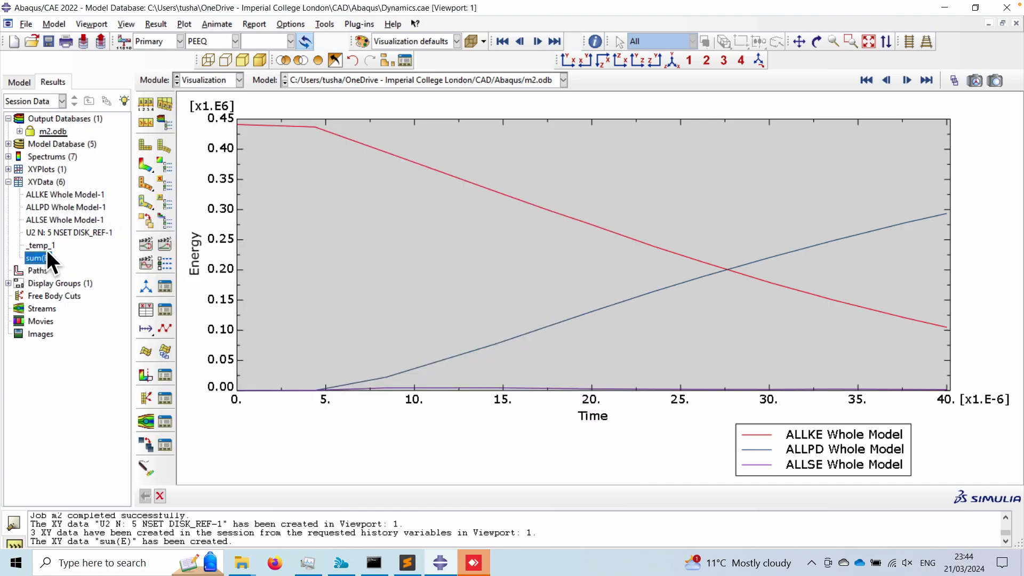
pyautogui.keyDown('ctrl'); pyautogui.click(53, 220); pyautogui.keyUp('ctrl')
pyautogui.keyDown('ctrl'); pyautogui.click(57, 208); pyautogui.keyUp('ctrl')
pyautogui.keyDown('ctrl'); pyautogui.click(60, 194); pyautogui.keyUp('ctrl')
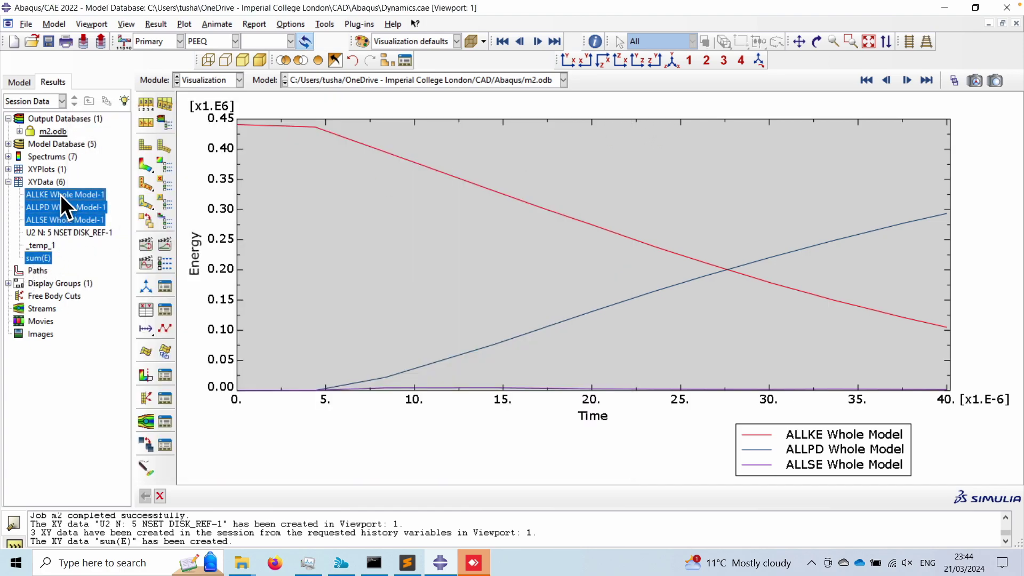
pyautogui.rightClick(61, 194)
pyautogui.click(95, 216)
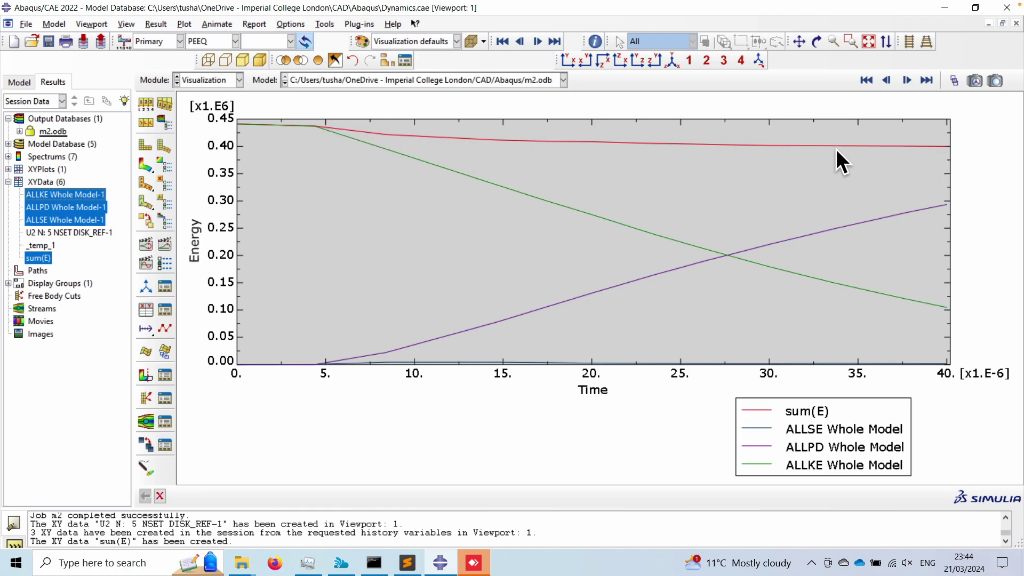
pyautogui.click(862, 142)
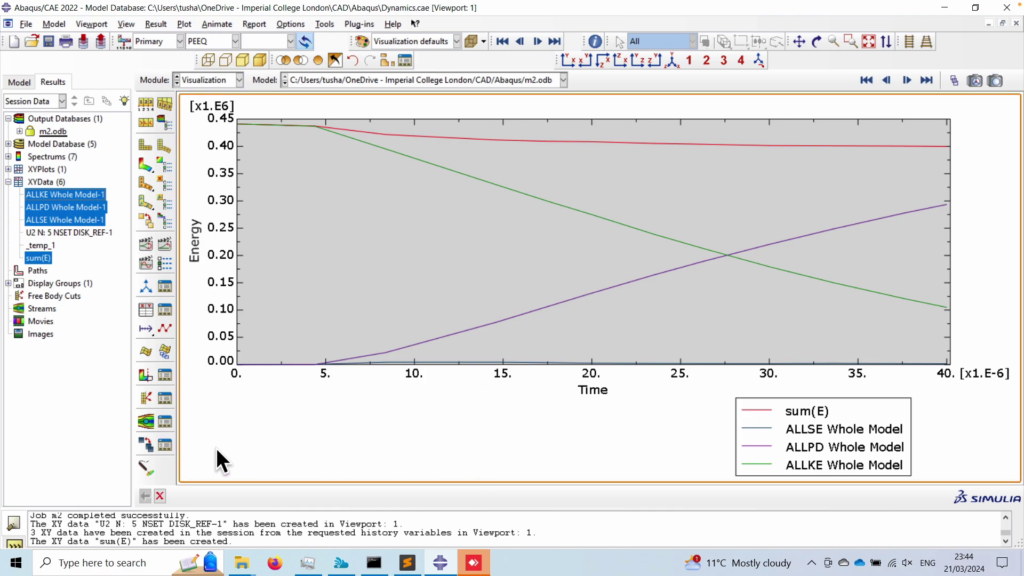
pyautogui.click(160, 496)
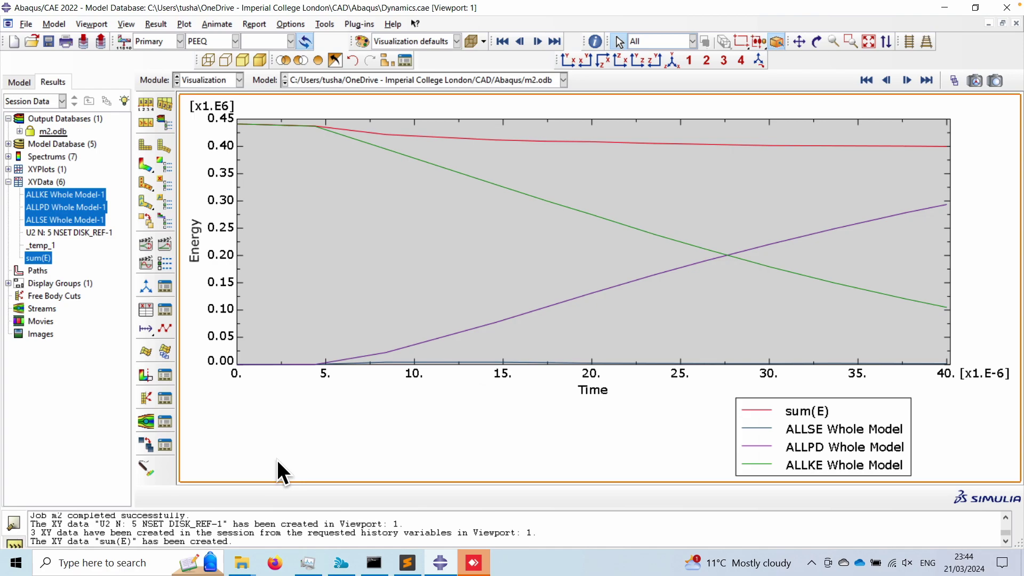
# - Return to the PEEQ contour plot on the deformed shape and display all parts, including the disk
pyautogui.click(145, 164)
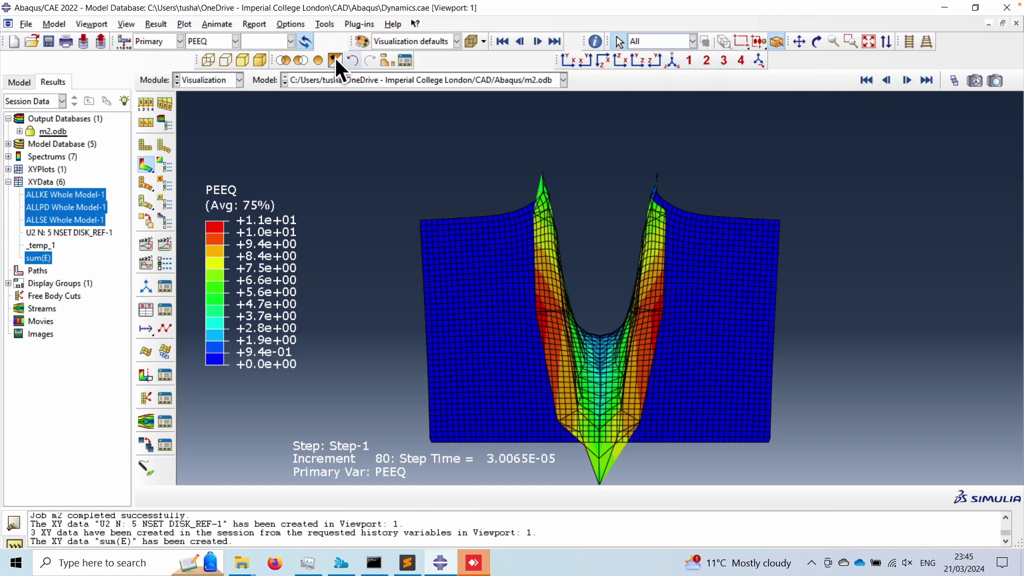
pyautogui.click(318, 59)
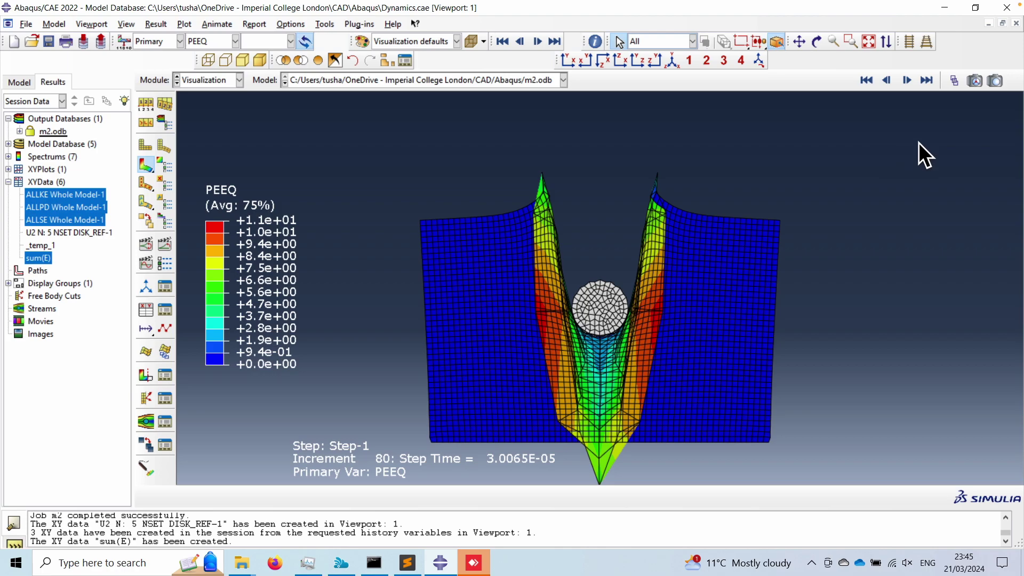
# - Examine the PEEQ contours from the first frame onward, going back to increment 10 and stepping forward to increment 60
pyautogui.click(865, 81)
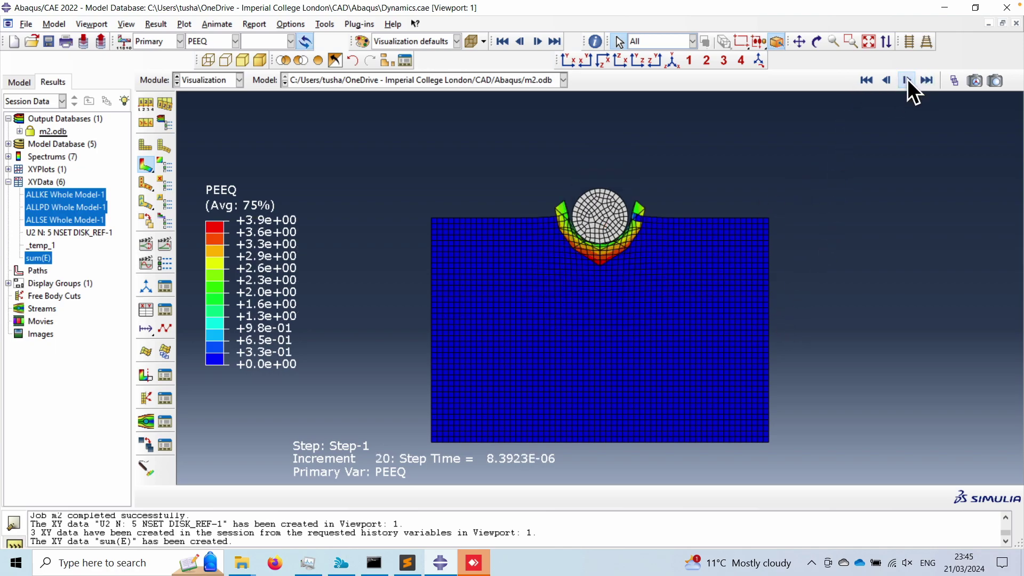
pyautogui.click(890, 81)
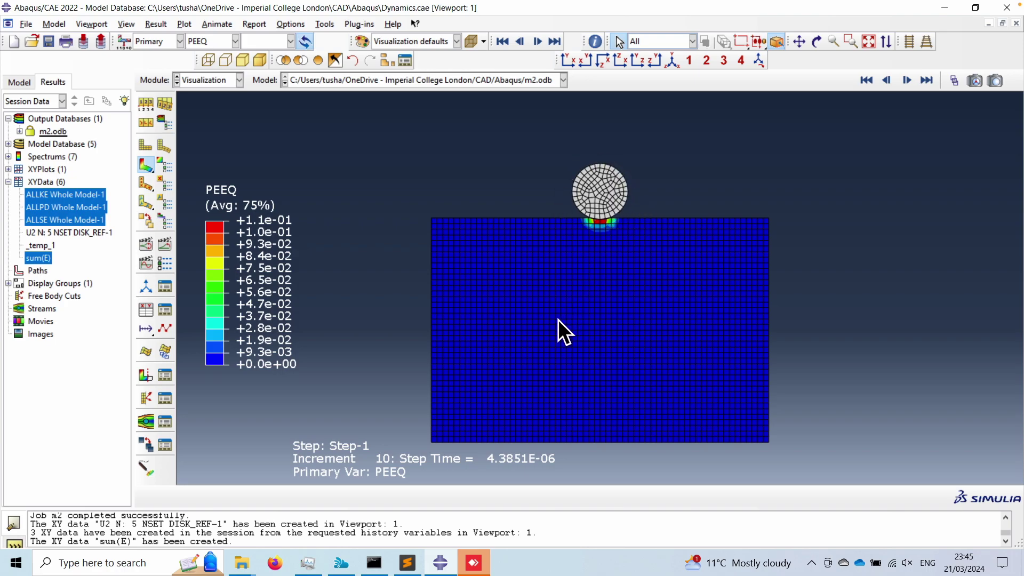
pyautogui.click(907, 80)
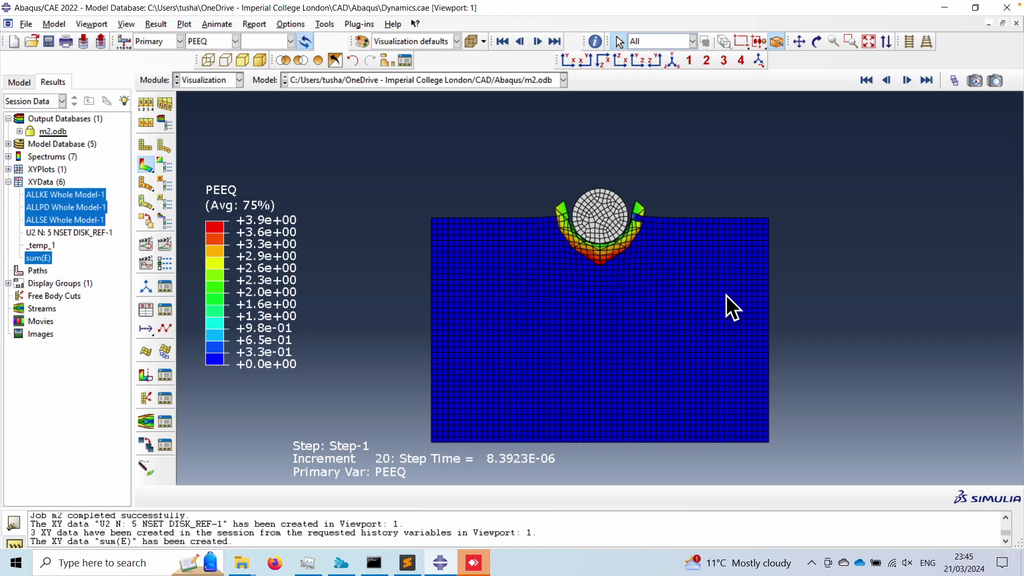
pyautogui.click(906, 81)
pyautogui.click(907, 81)
pyautogui.click(907, 81)
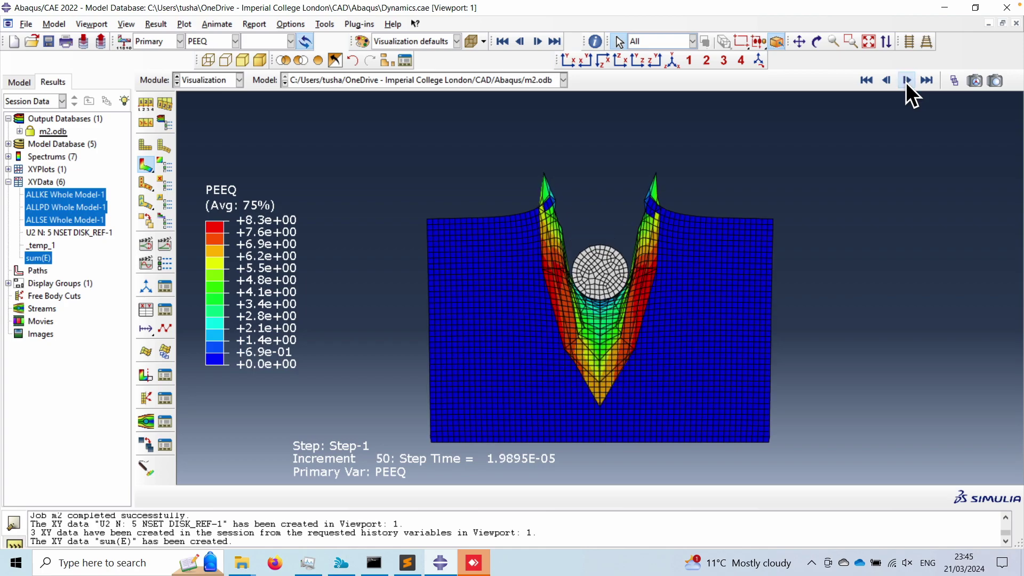
pyautogui.click(907, 82)
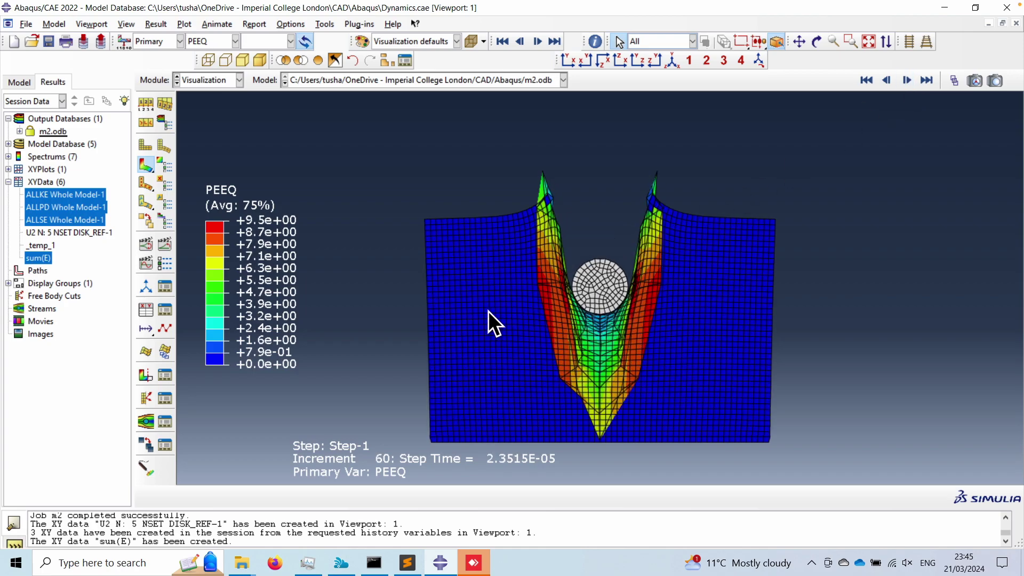